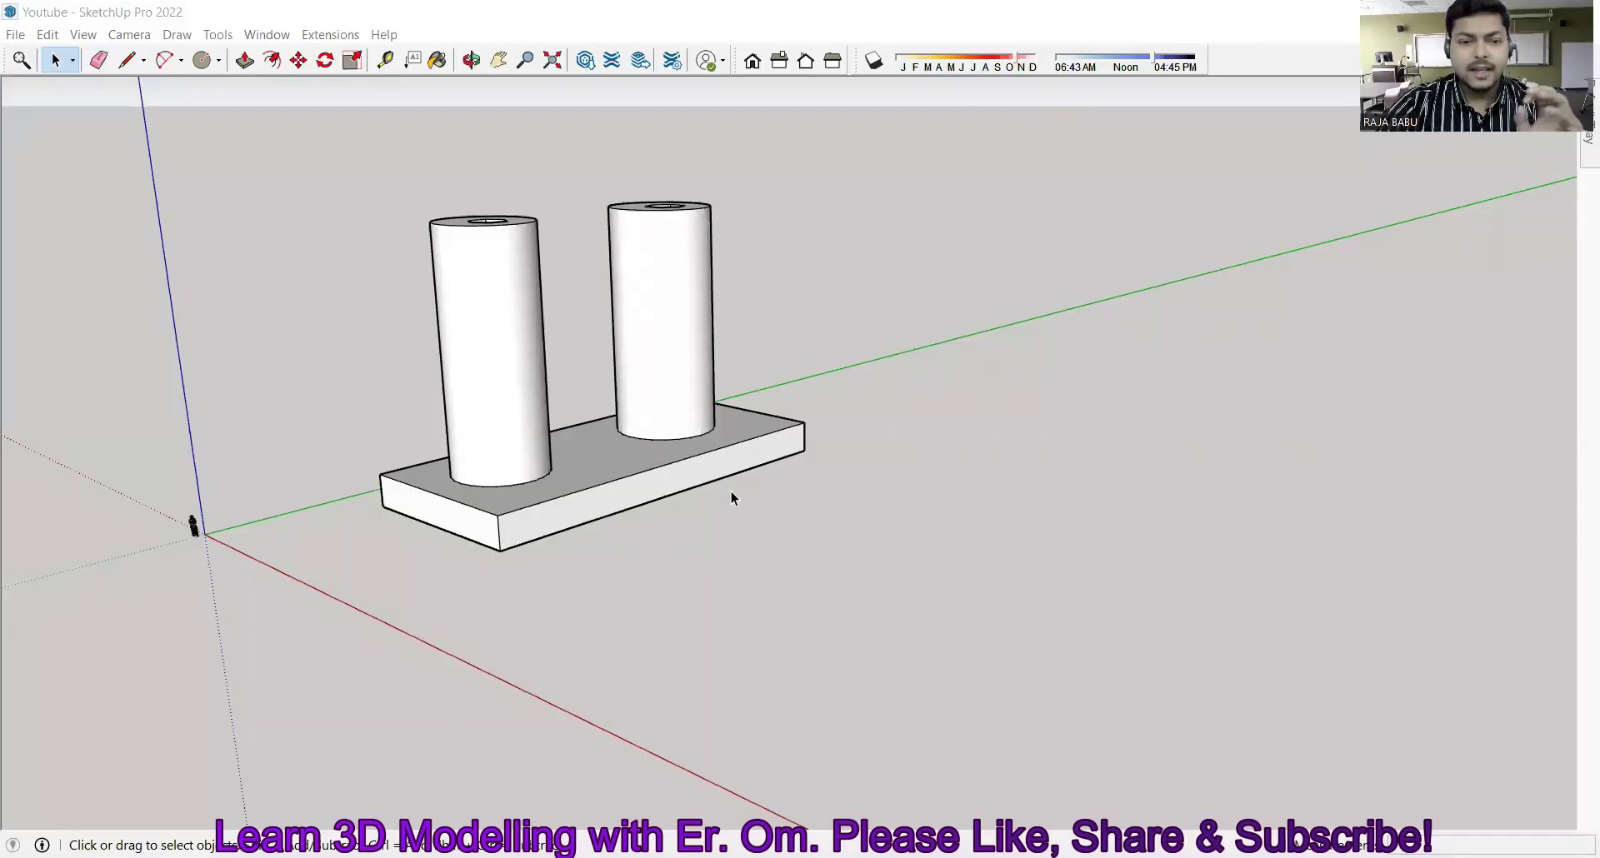
Step: Orbit and zoom around the base plate and cylinders, then box-select the entire model
mouse_move(741, 463)
middle_mouse_down()
mouse_move(589, 496)
mouse_move(557, 381)
mouse_move(562, 501)
middle_mouse_up()
scroll(480, 451, "up", 3)
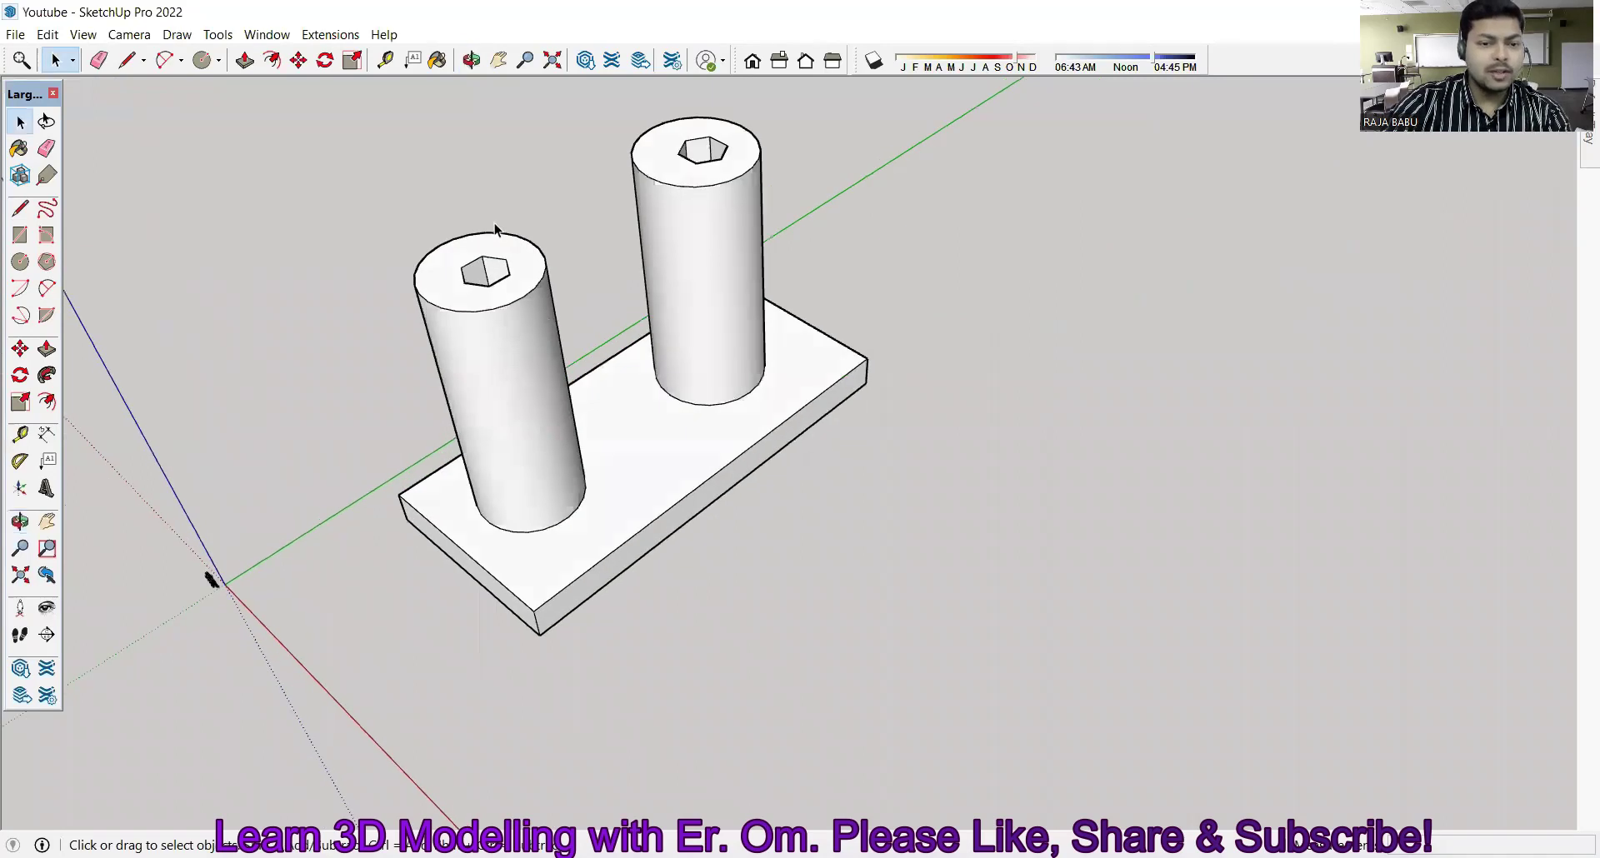
scroll(498, 231, "up", 2)
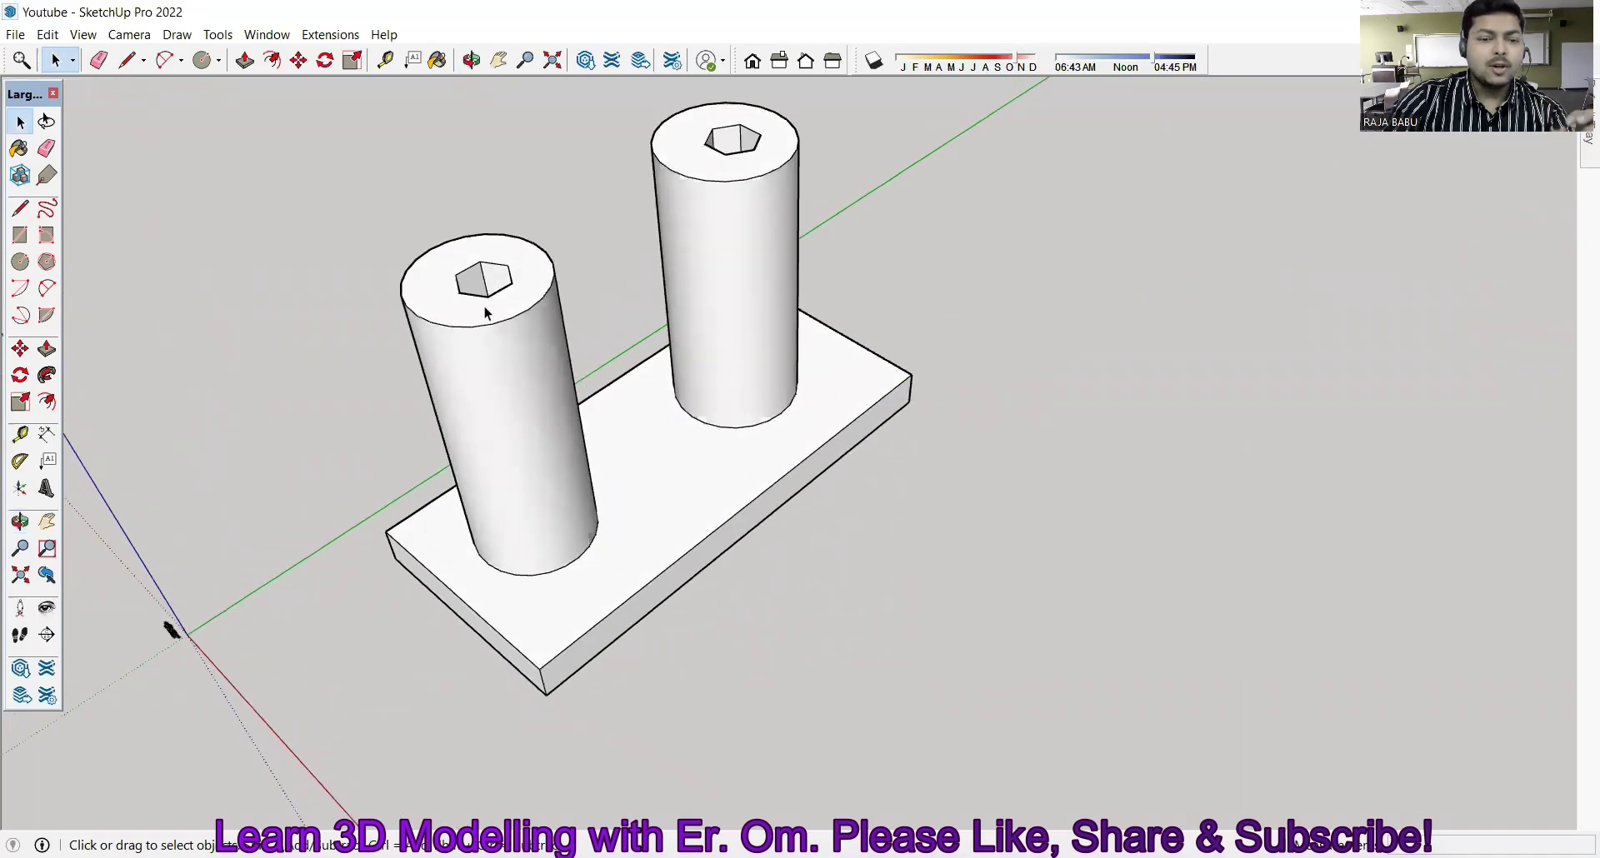
mouse_move(544, 331)
middle_mouse_down()
mouse_move(464, 329)
mouse_move(639, 240)
mouse_move(307, 295)
middle_mouse_up()
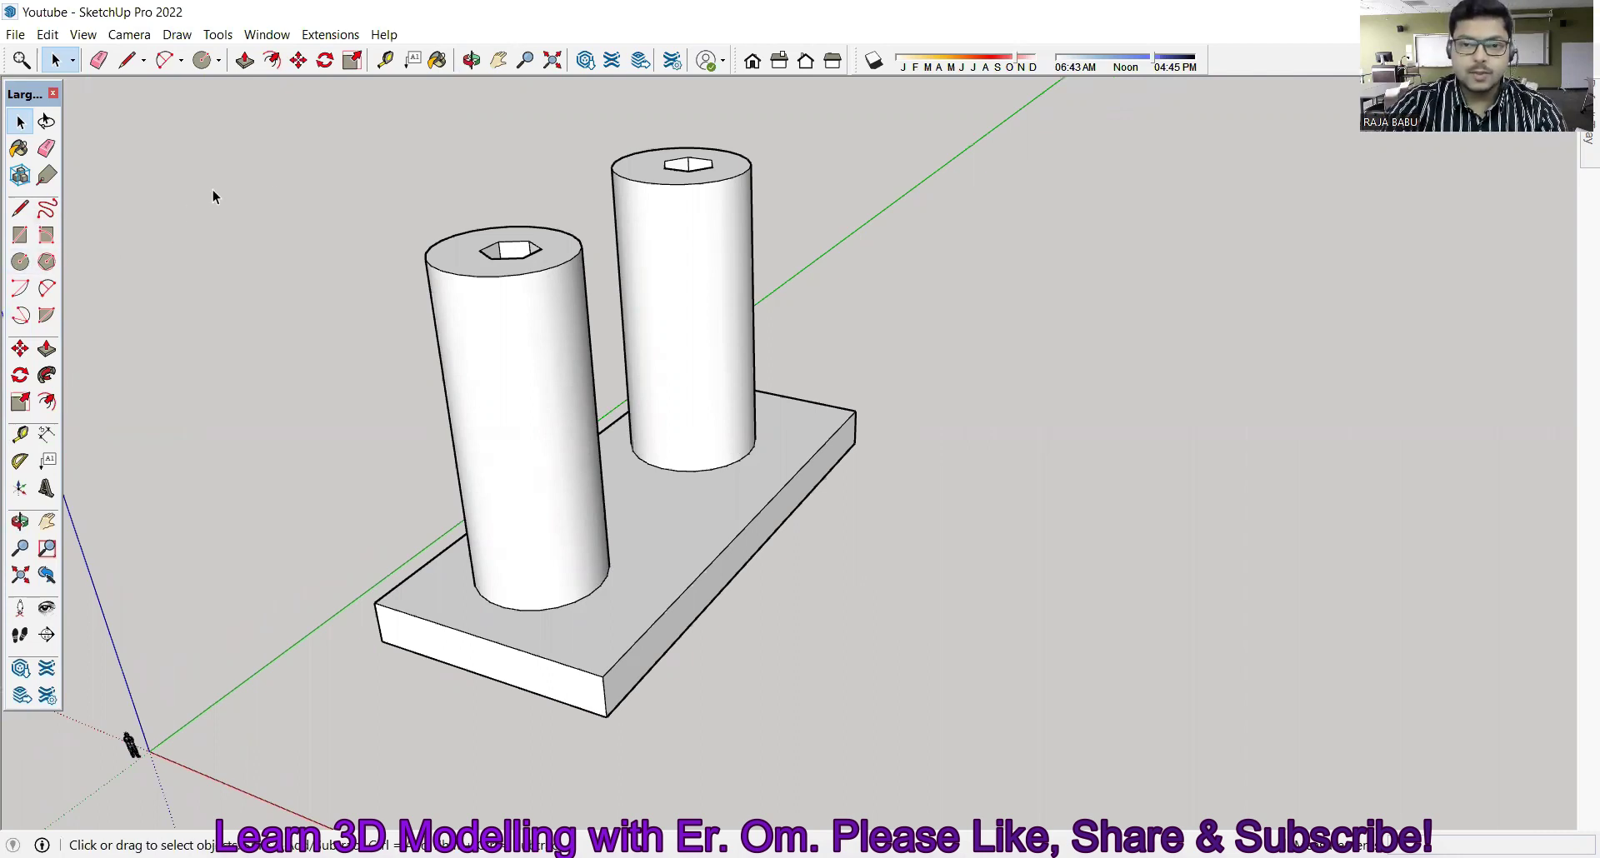
scroll(512, 233, "down", 2)
middle_click_drag(655, 425, 404, 150)
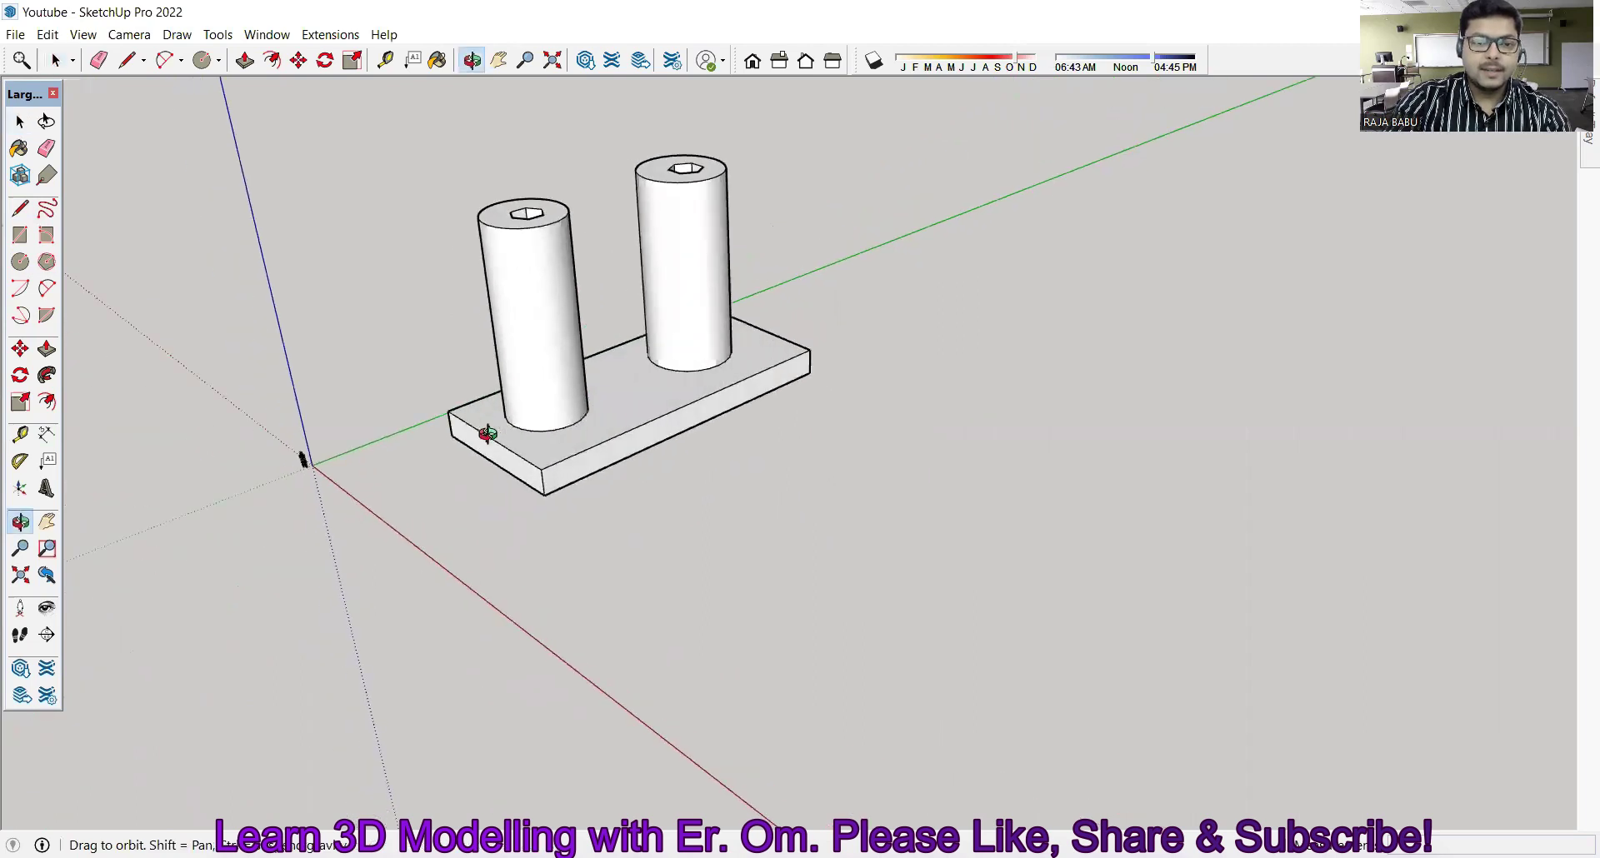
mouse_move(400, 133)
left_mouse_down()
mouse_move(812, 596)
mouse_move(796, 543)
left_mouse_up()
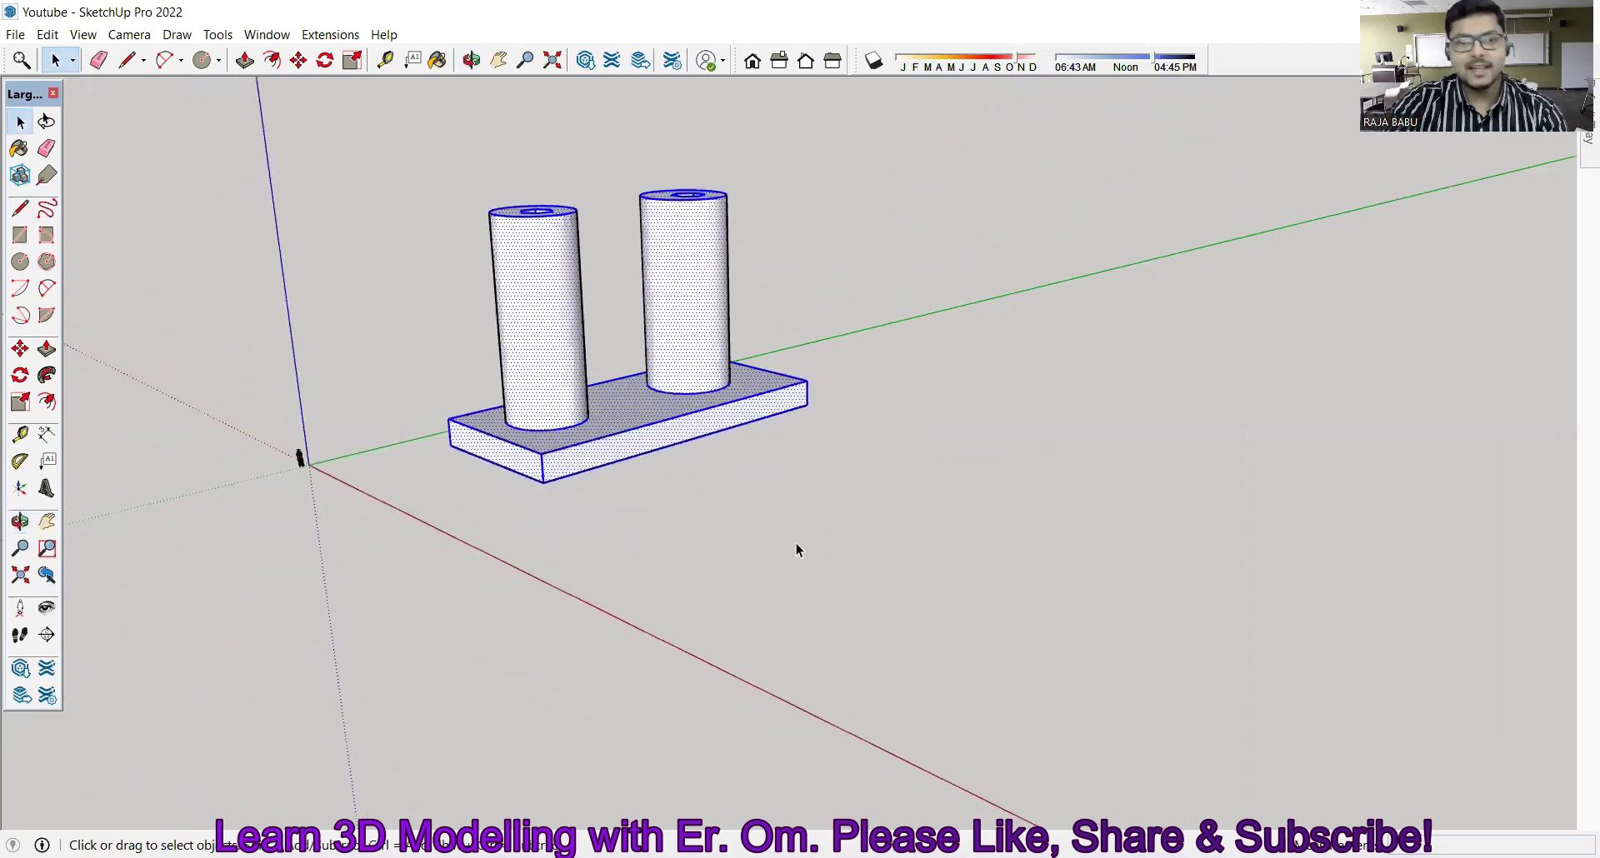
key("Delete")
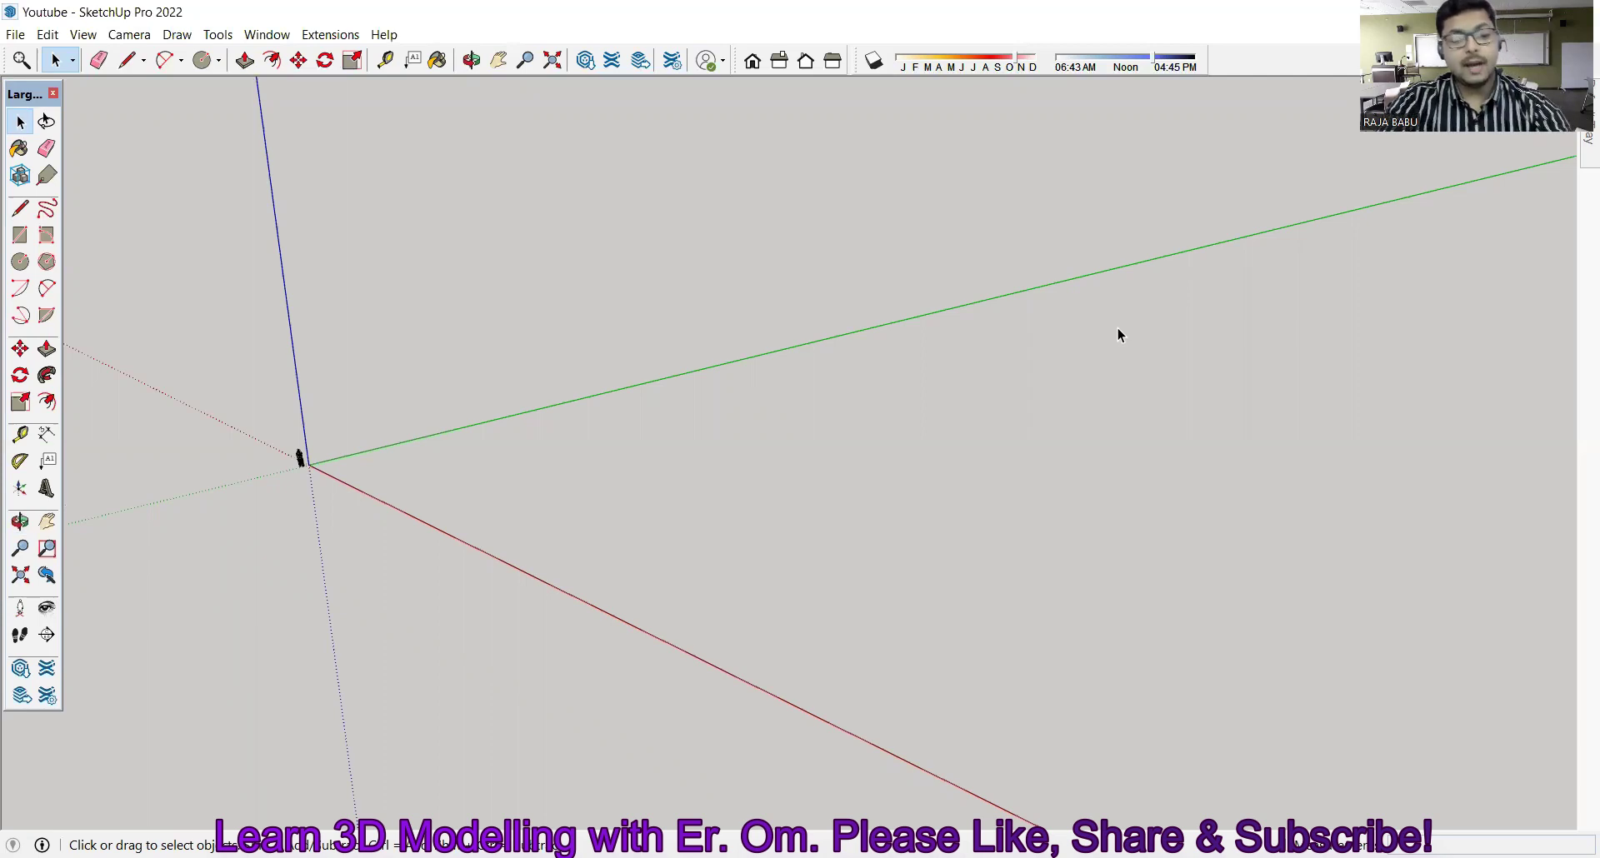
key("ctrl+z")
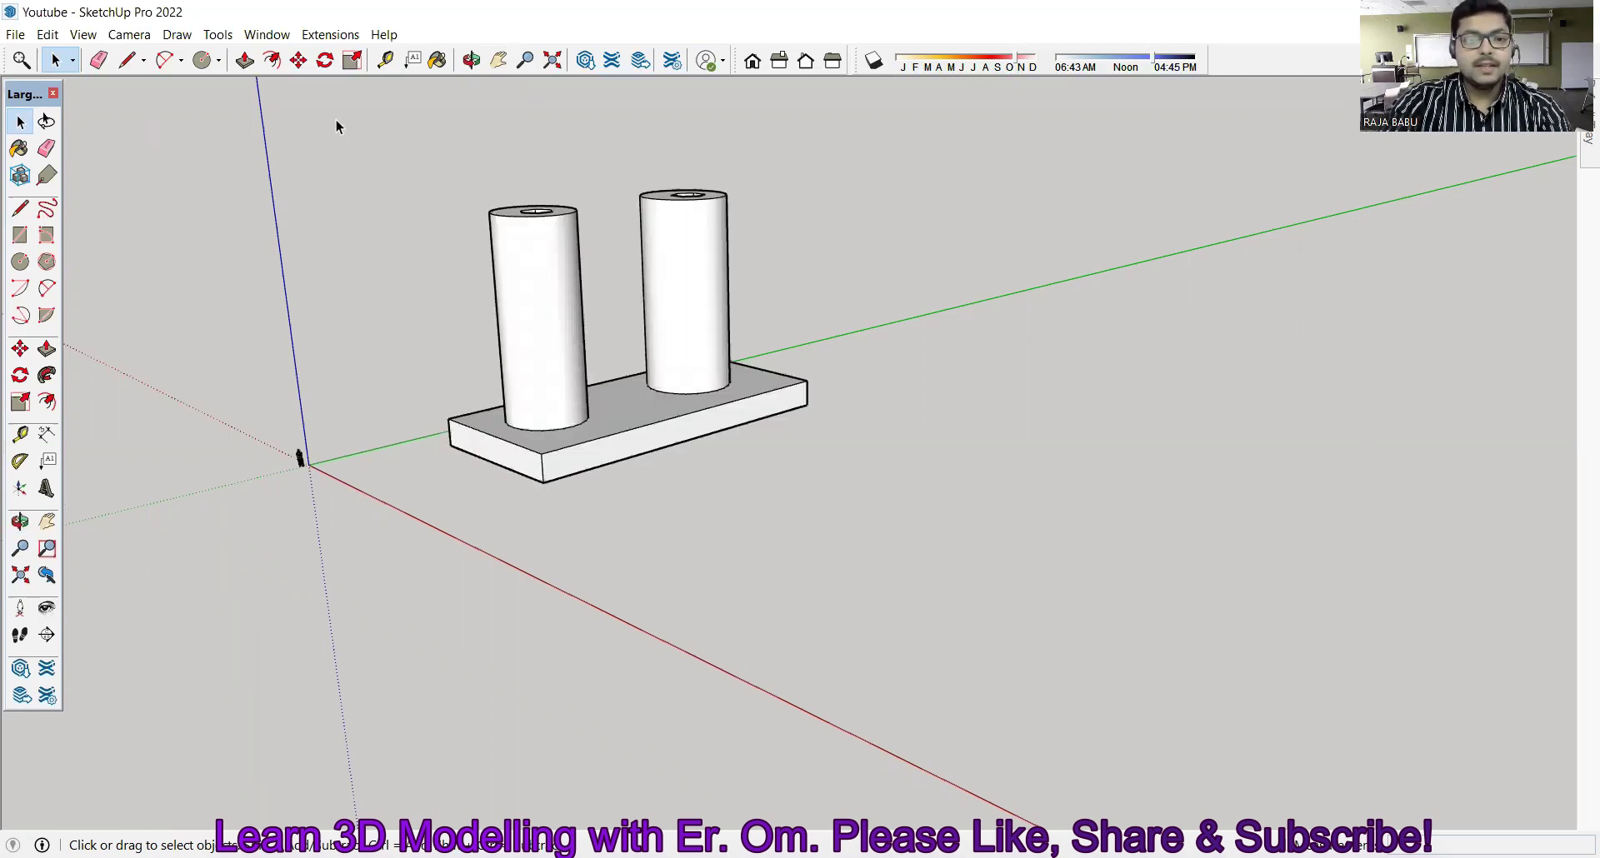
mouse_move(337, 120)
left_mouse_down()
mouse_move(838, 639)
mouse_move(938, 691)
left_mouse_up()
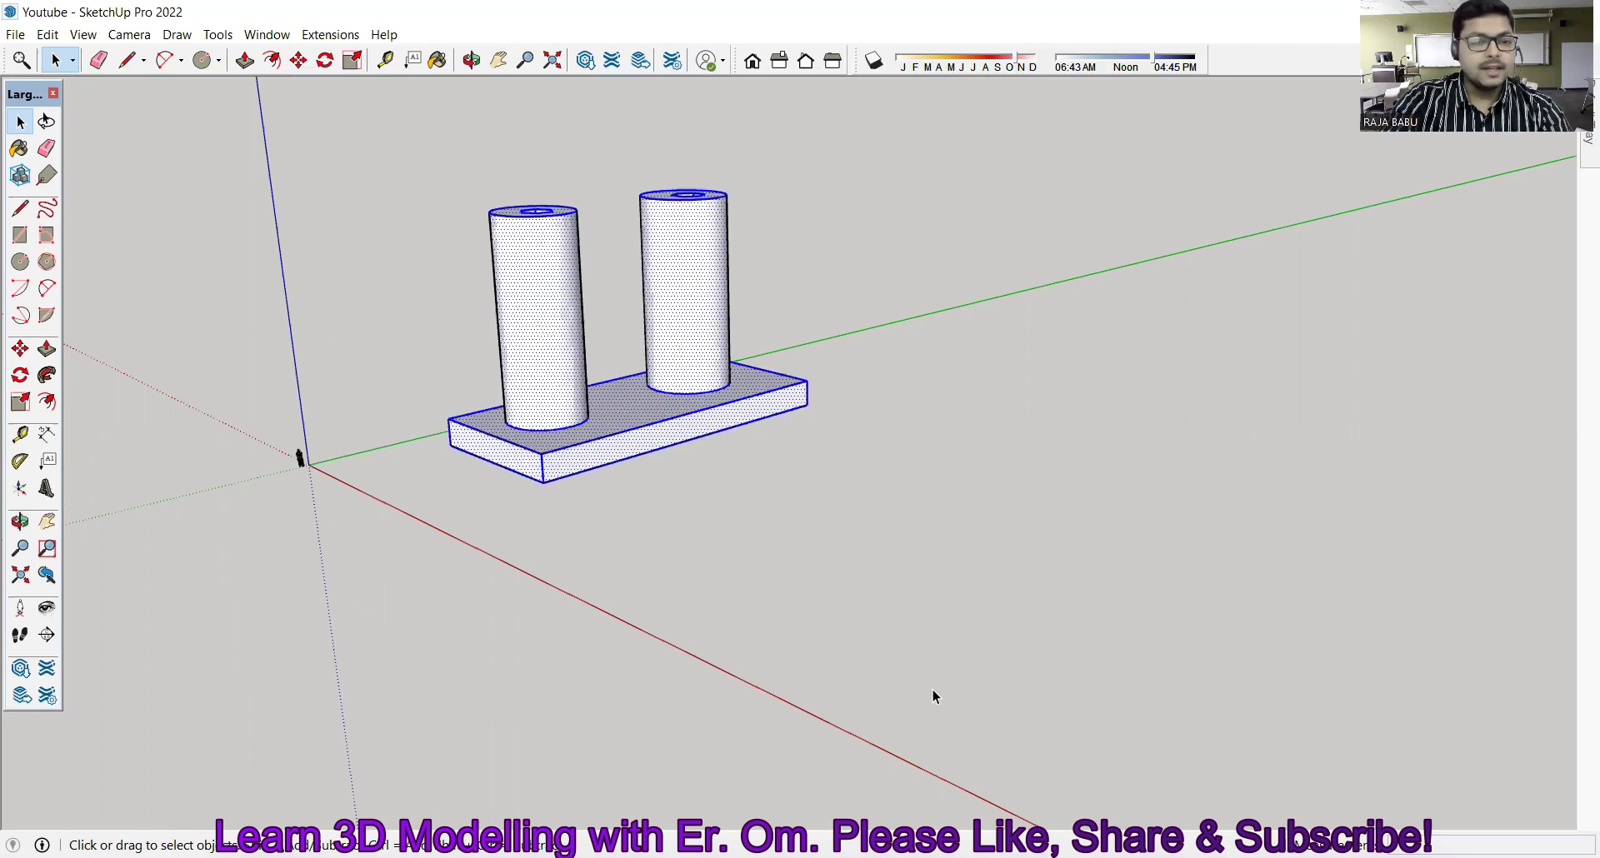
middle_click_drag(833, 385, 895, 381)
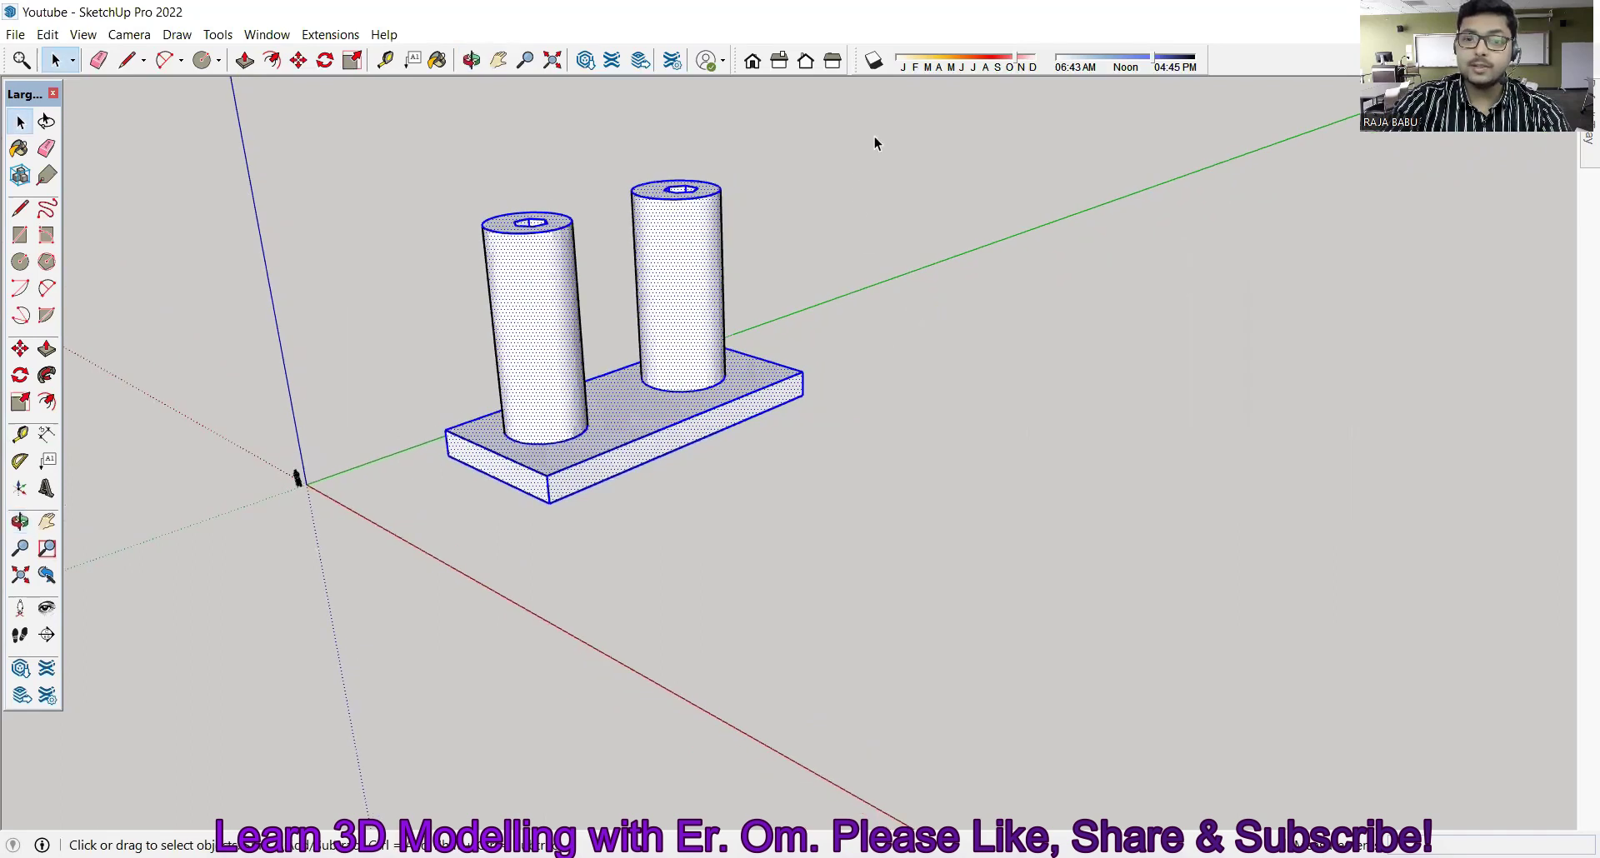
scroll(882, 128, "up", 2)
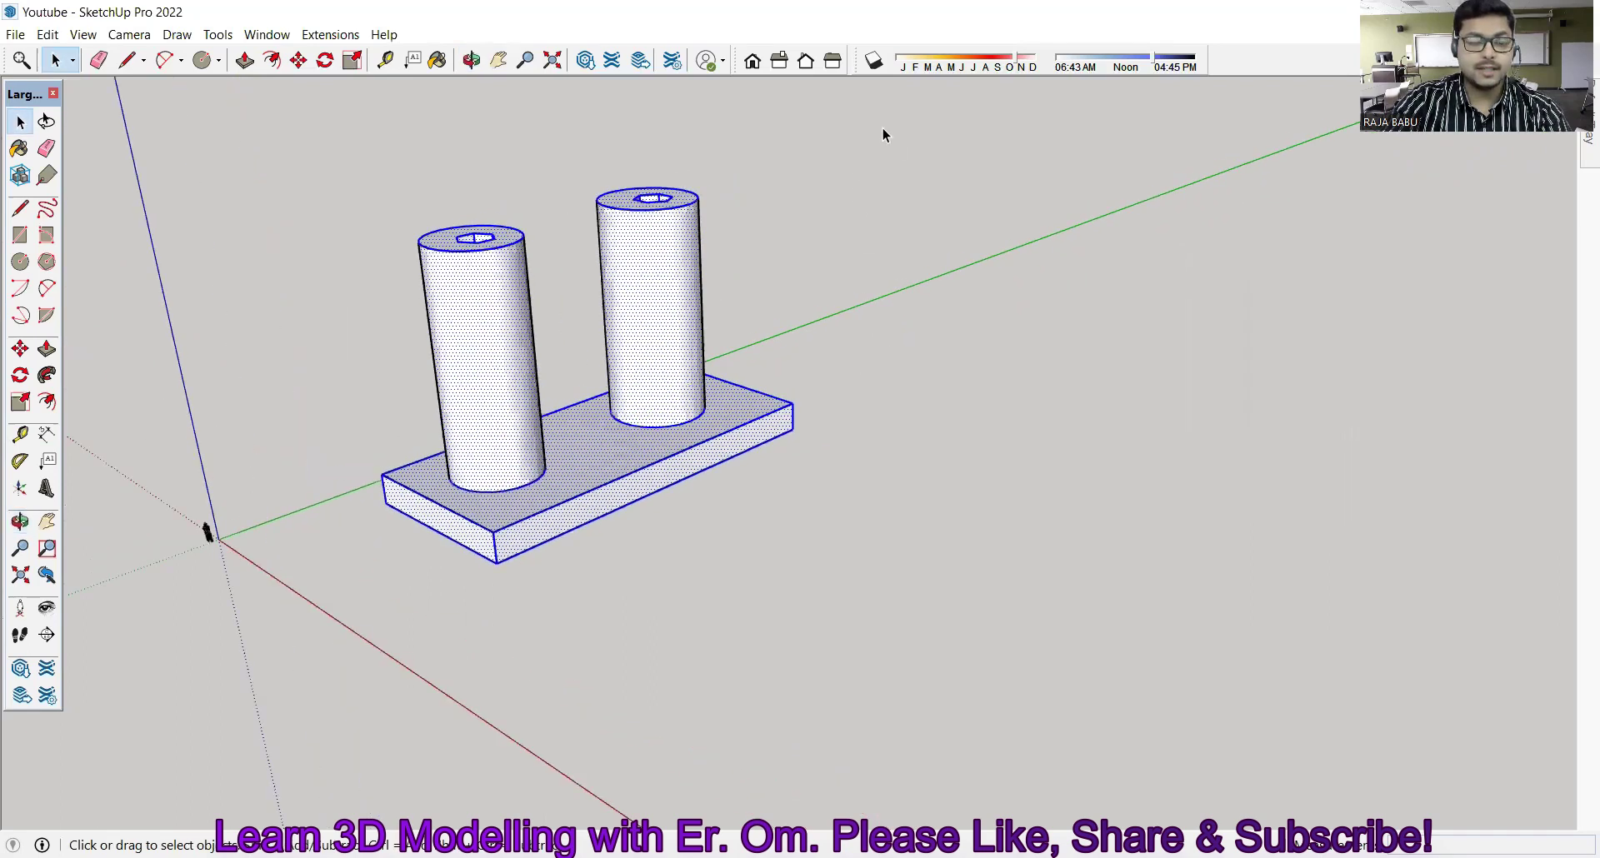
left_click(856, 225)
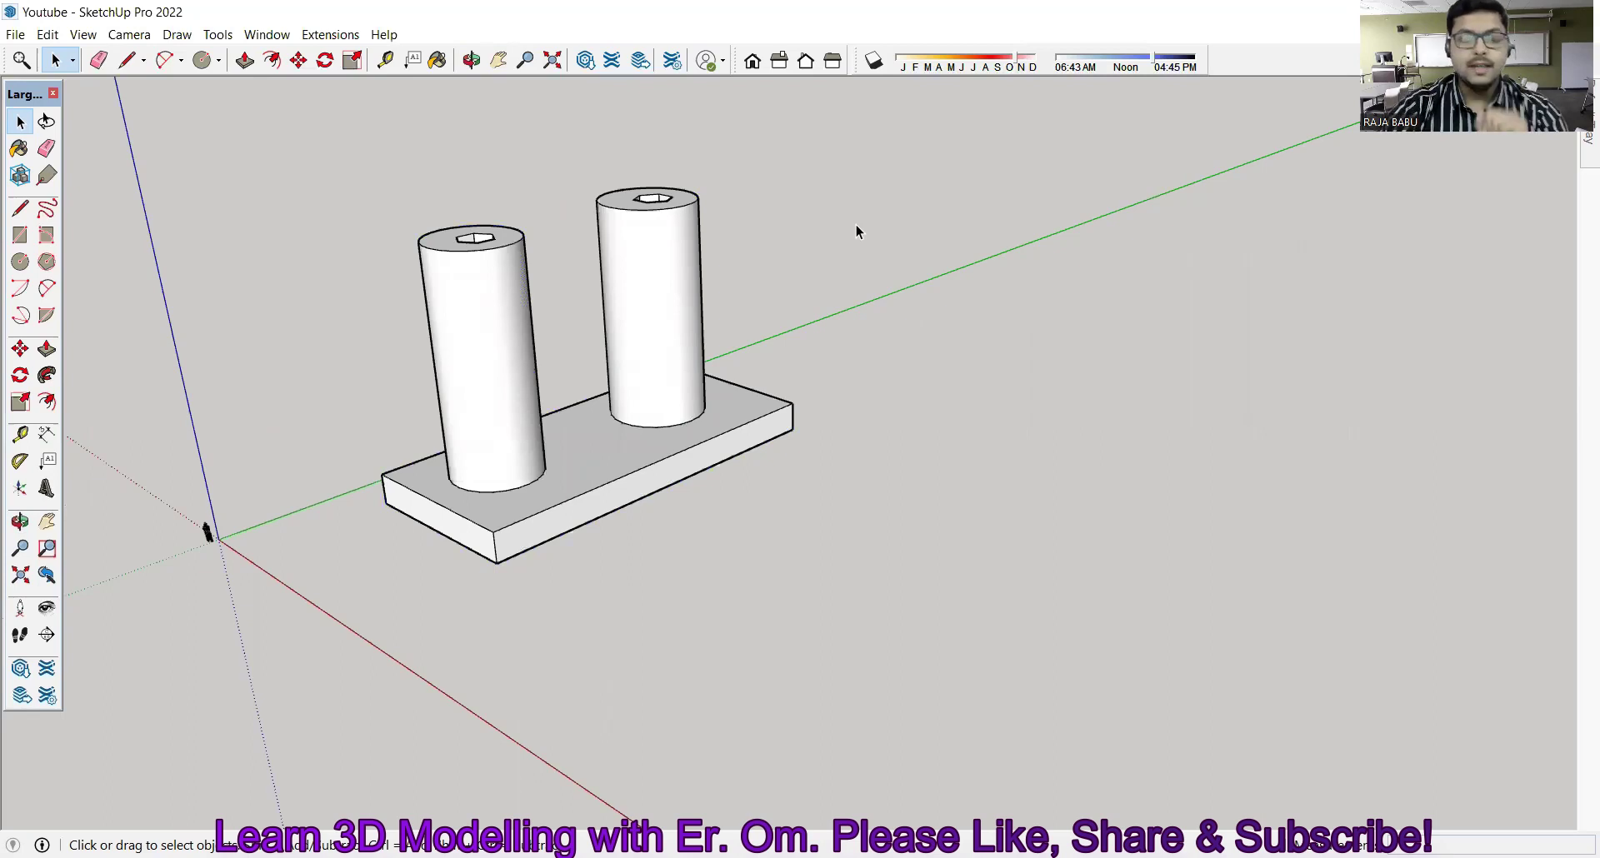
Step: Select the base plate's top face, then its front top edge, clearing each selection afterward
mouse_move(673, 230)
middle_mouse_down()
mouse_move(522, 511)
mouse_move(475, 215)
mouse_move(528, 357)
mouse_move(655, 491)
middle_mouse_up()
left_click(655, 491)
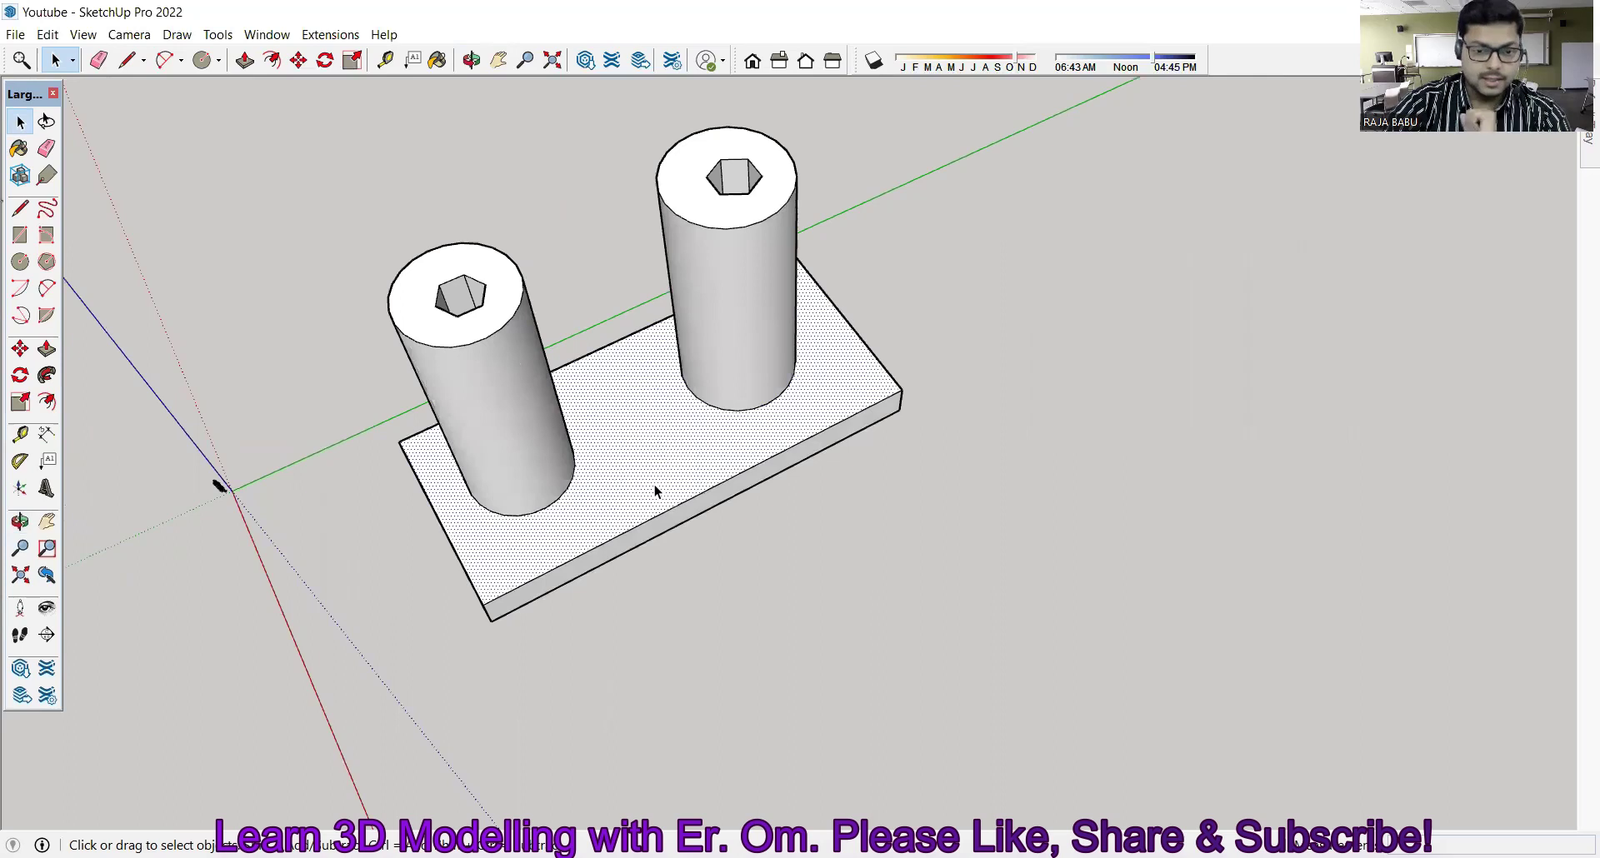
mouse_move(786, 470)
middle_mouse_down()
mouse_move(681, 350)
mouse_move(885, 415)
middle_mouse_up()
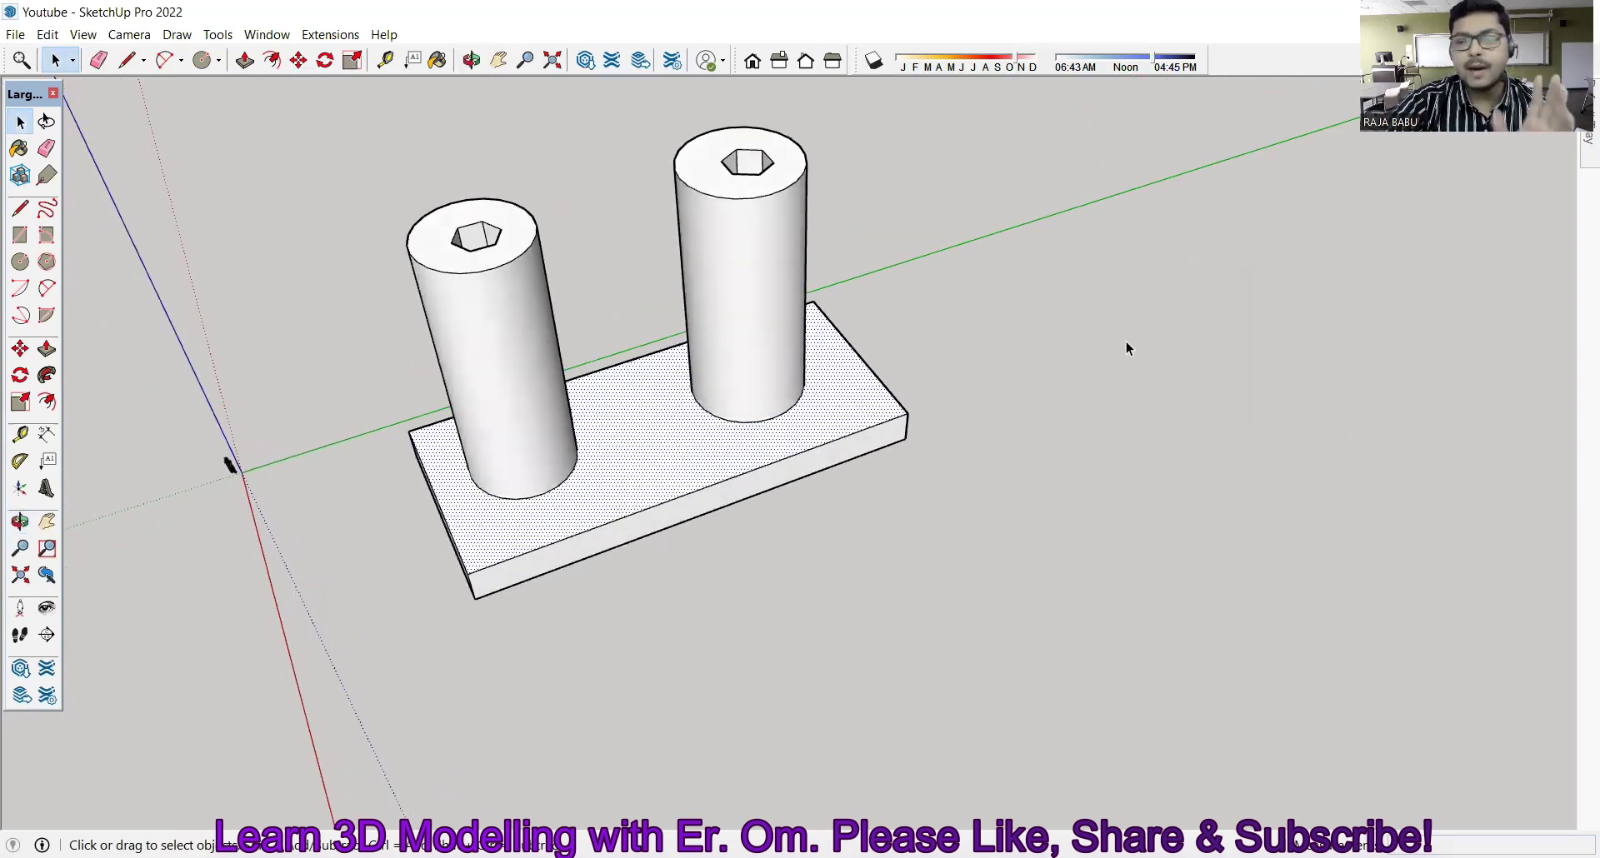
left_click(806, 479)
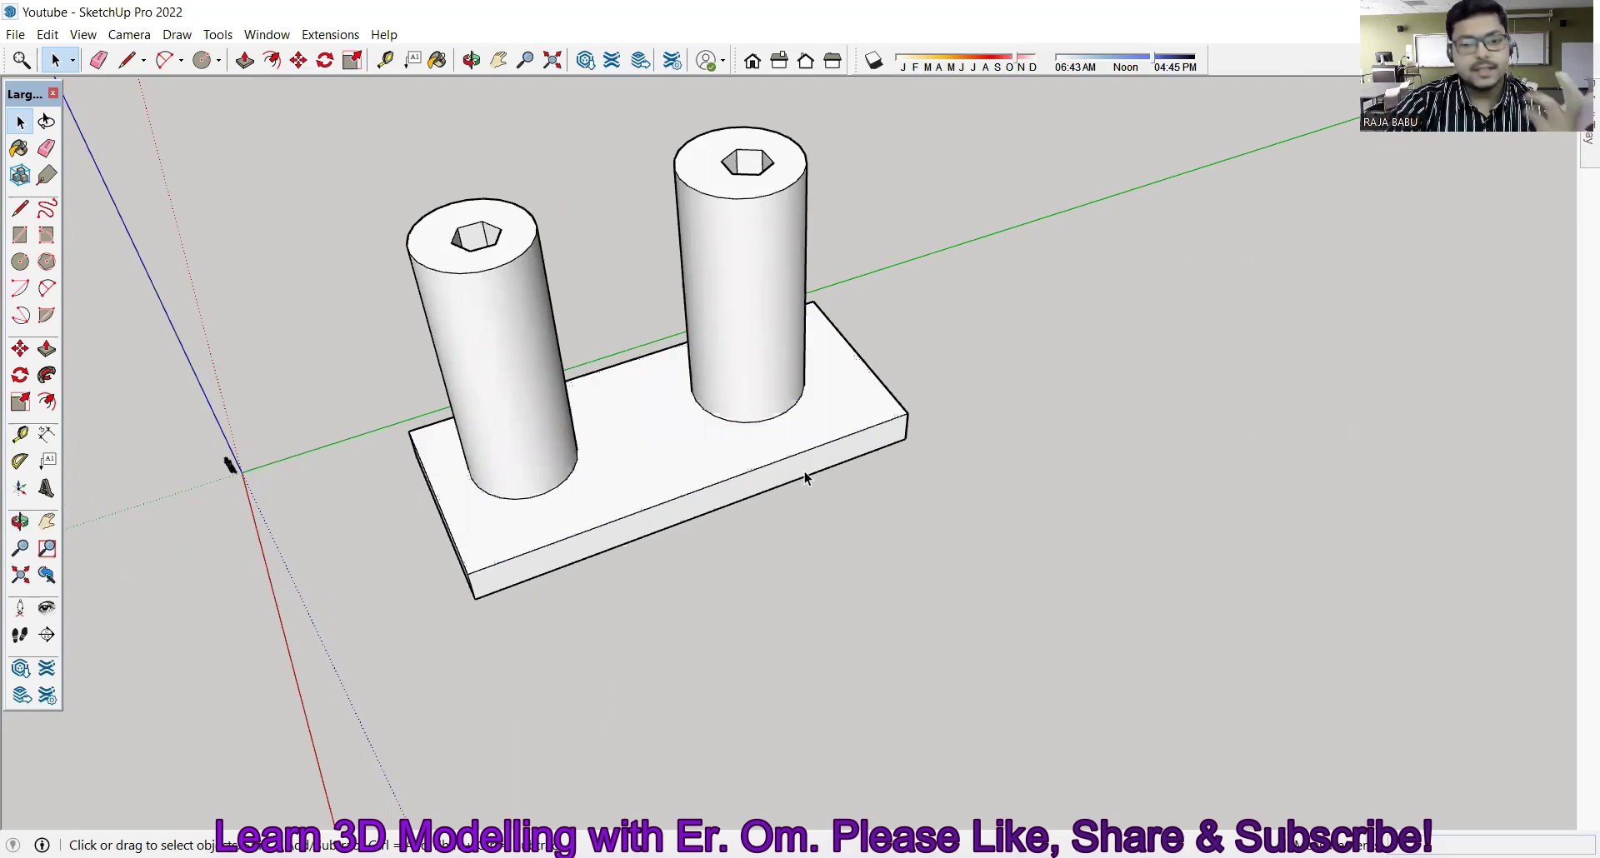
scroll(787, 471, "up", 2)
scroll(758, 468, "up", 3)
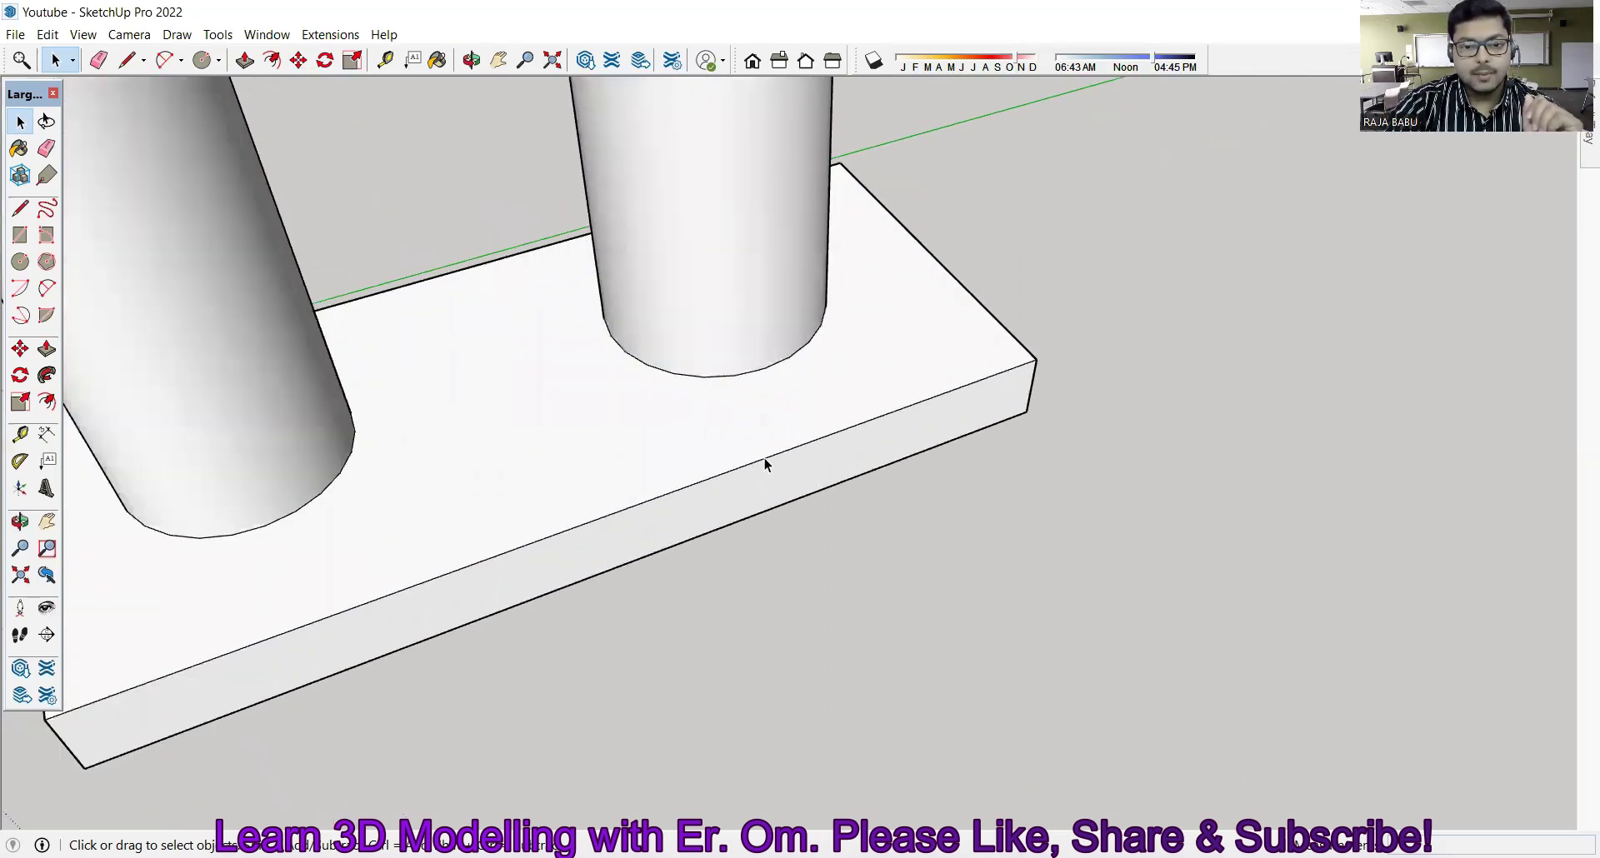
left_click(767, 463)
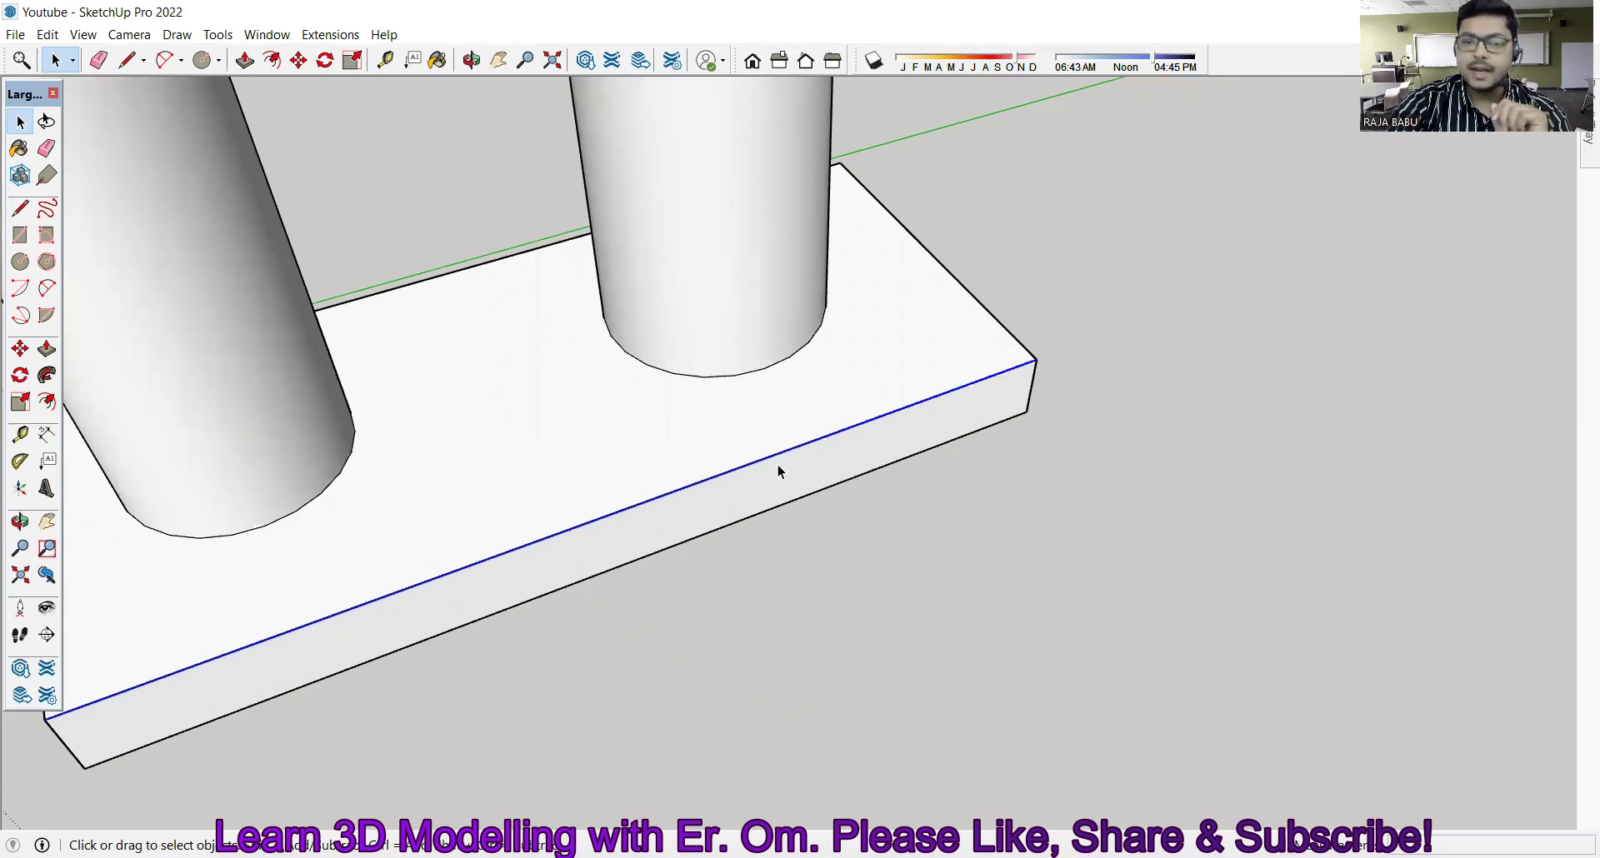
left_click(1122, 387)
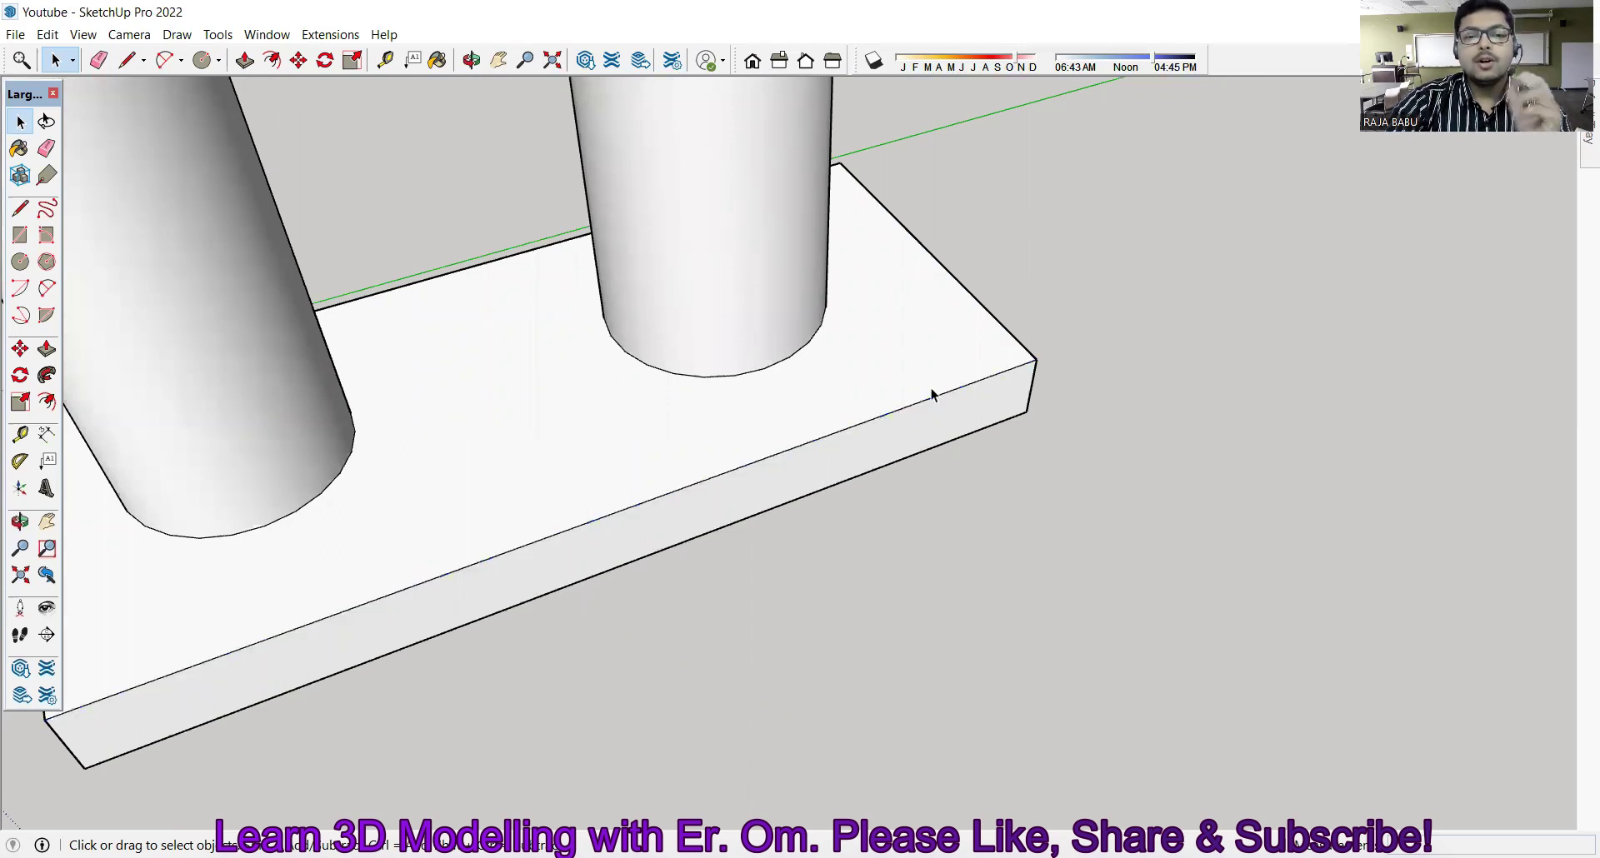
Step: Triple-click the base to select the slab and both cylinders as connected geometry
middle_click_drag(930, 394, 830, 396)
triple_click(701, 408)
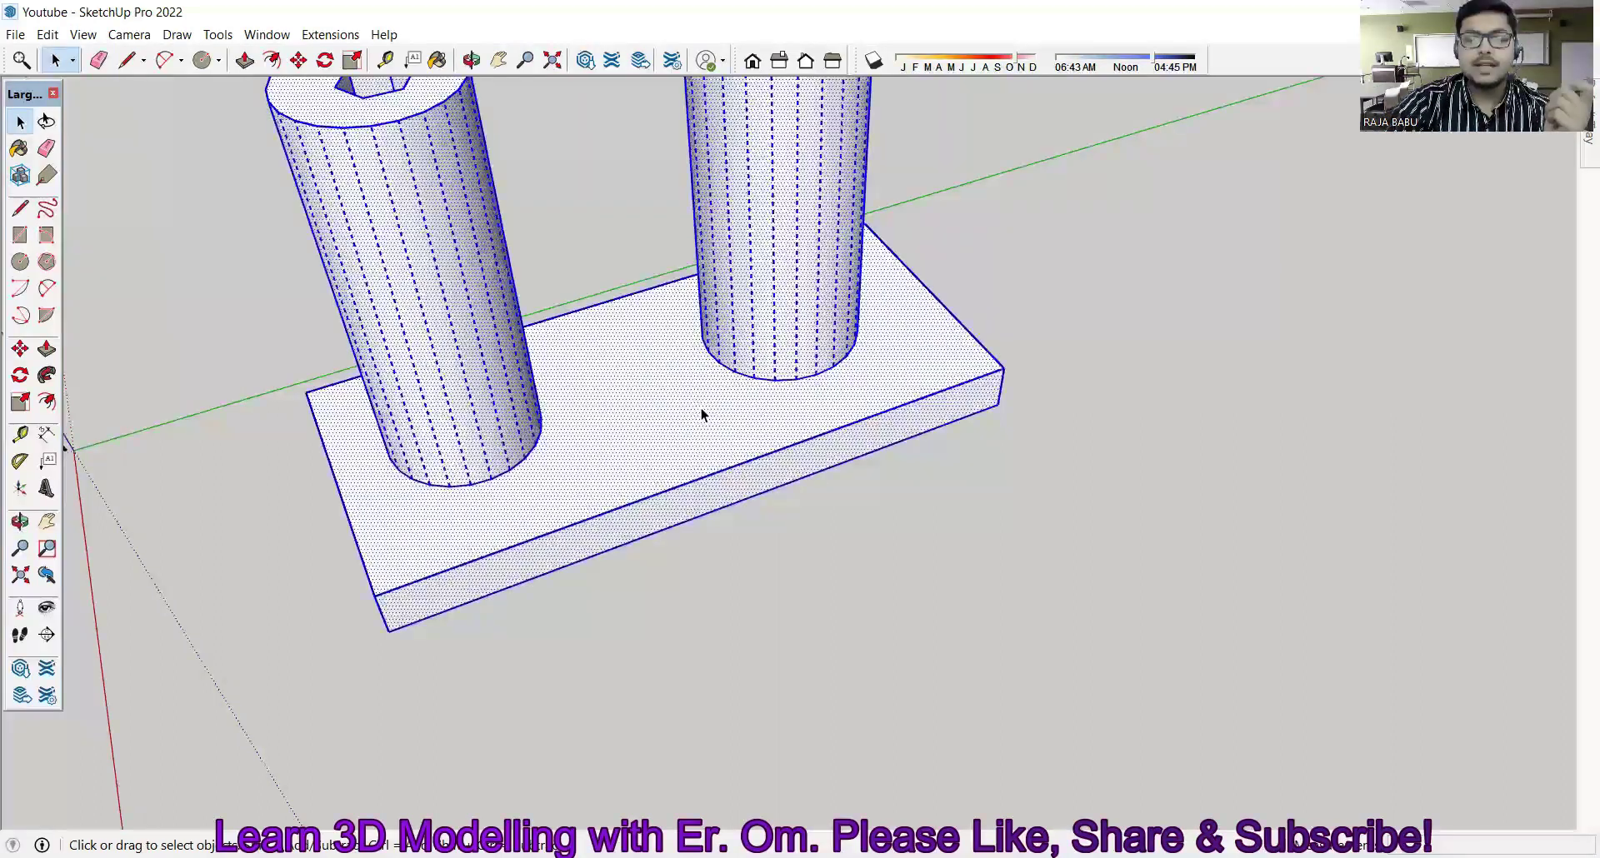
left_click(866, 471)
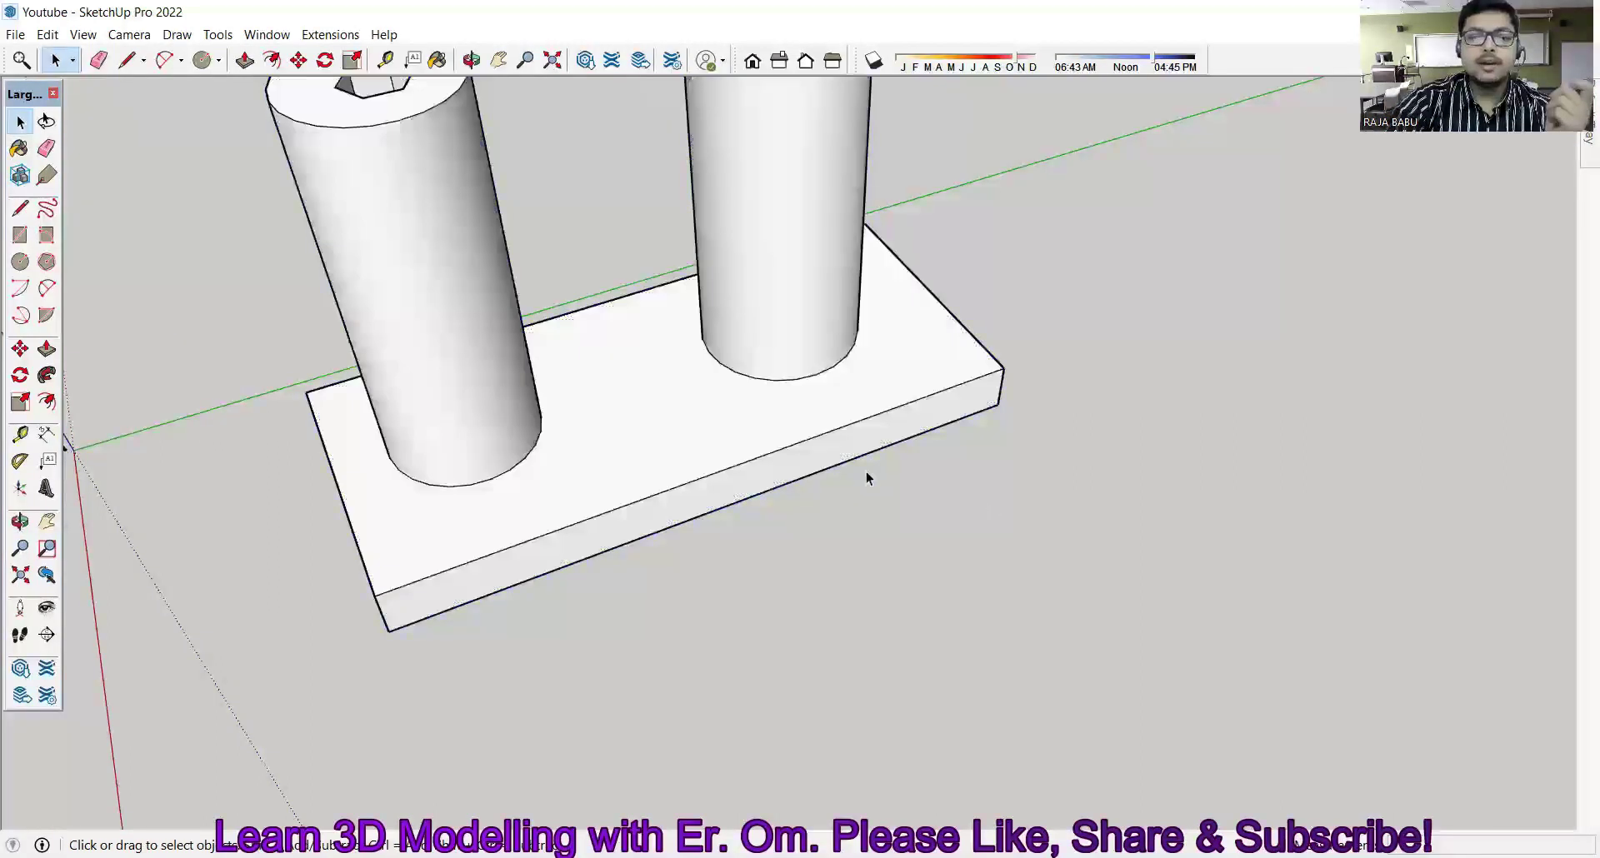
left_click(677, 405)
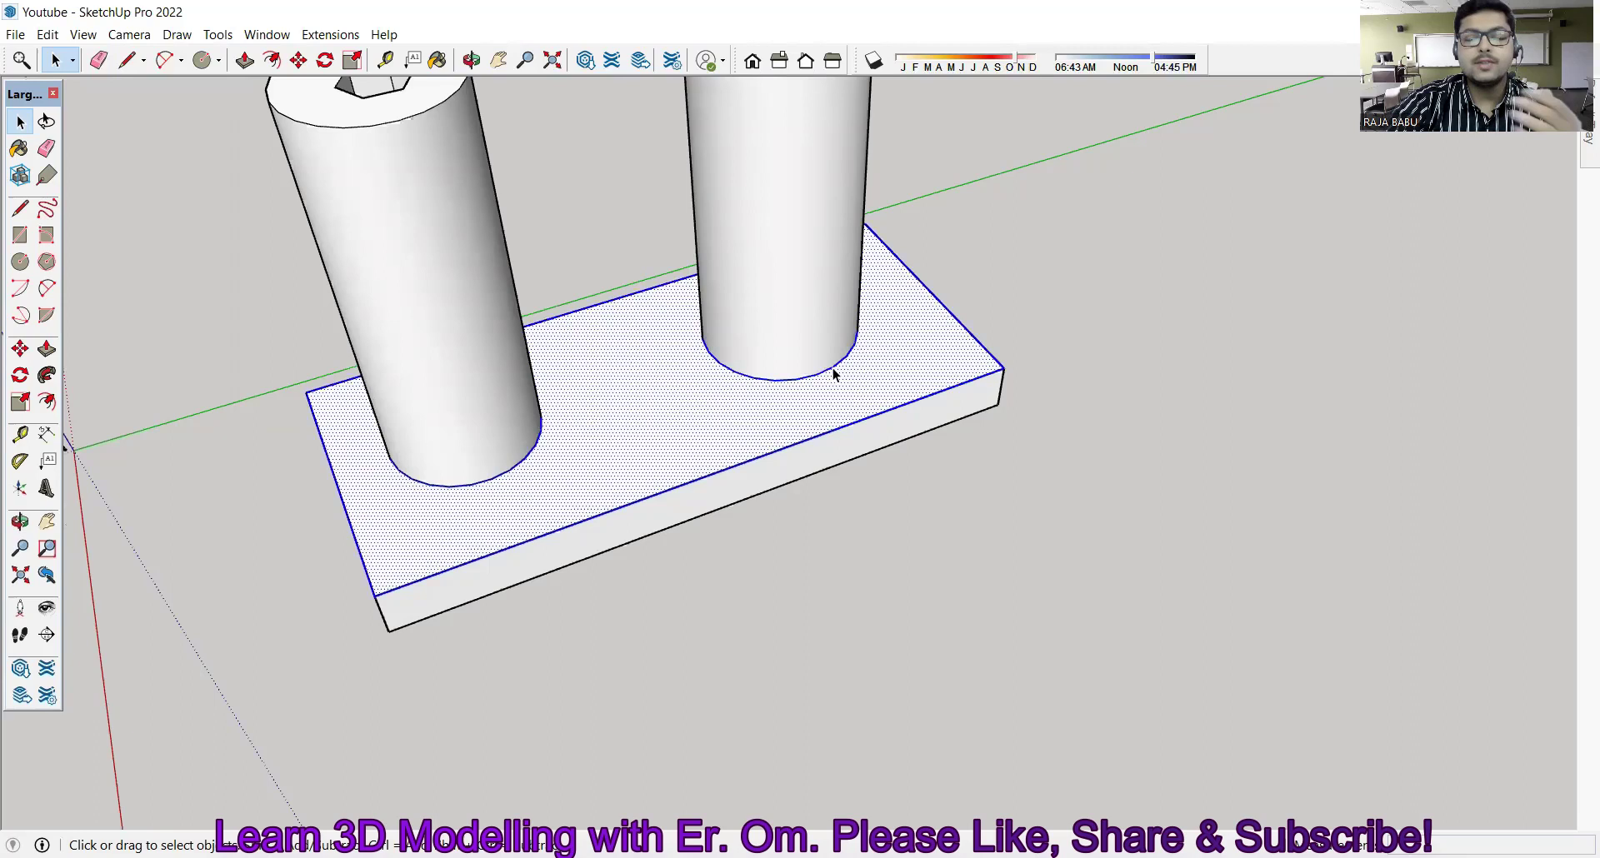
mouse_move(925, 433)
middle_mouse_down()
mouse_move(550, 349)
mouse_move(1046, 483)
middle_mouse_up()
left_click(1046, 483)
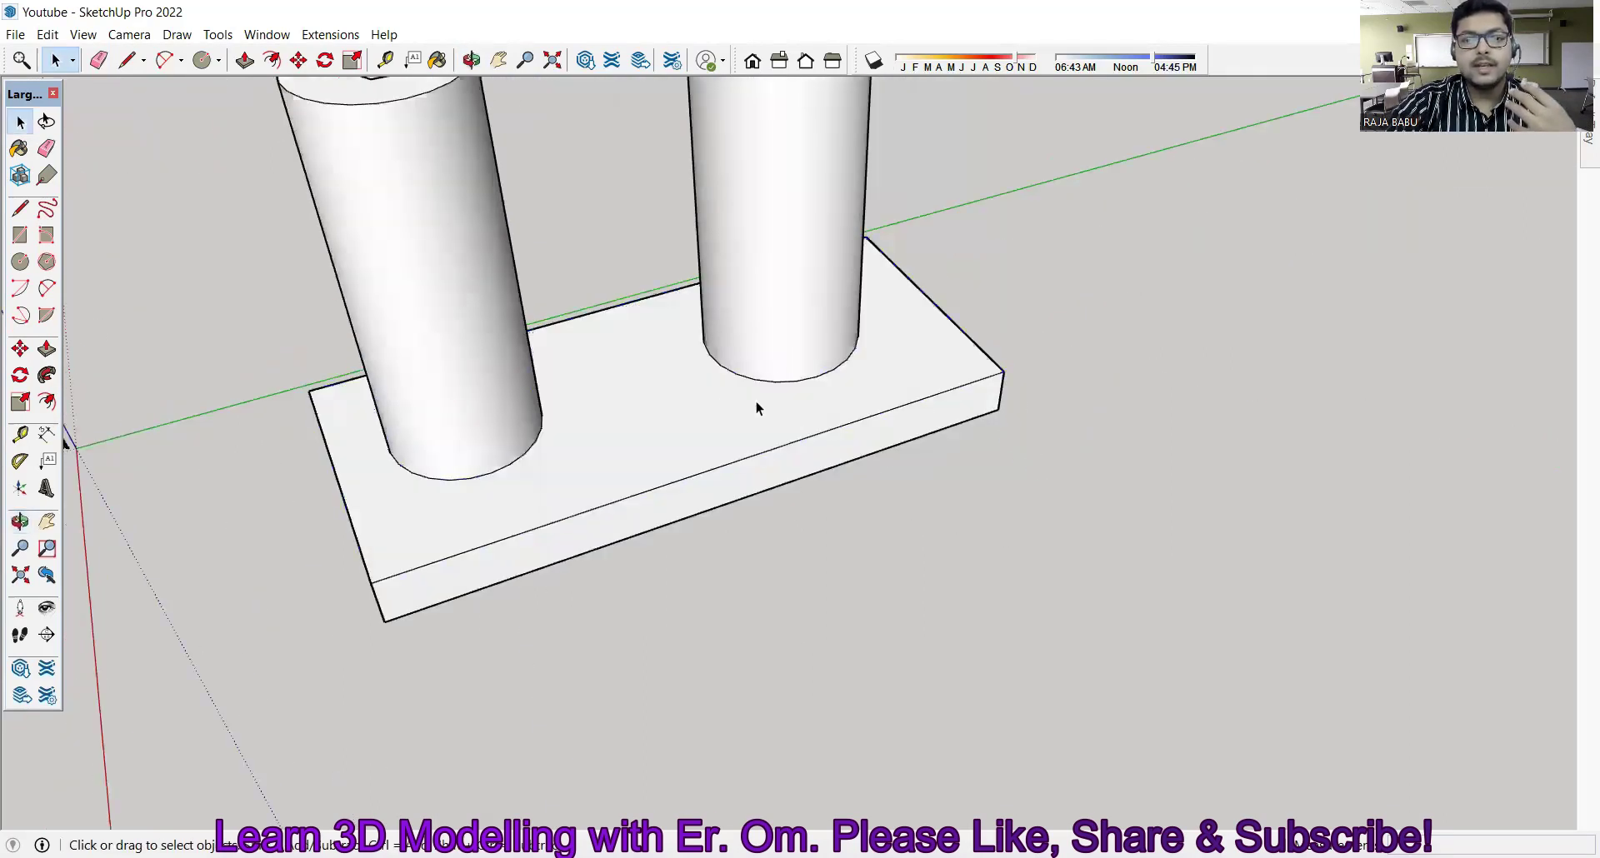
triple_click(707, 395)
scroll(718, 415, "down", 2)
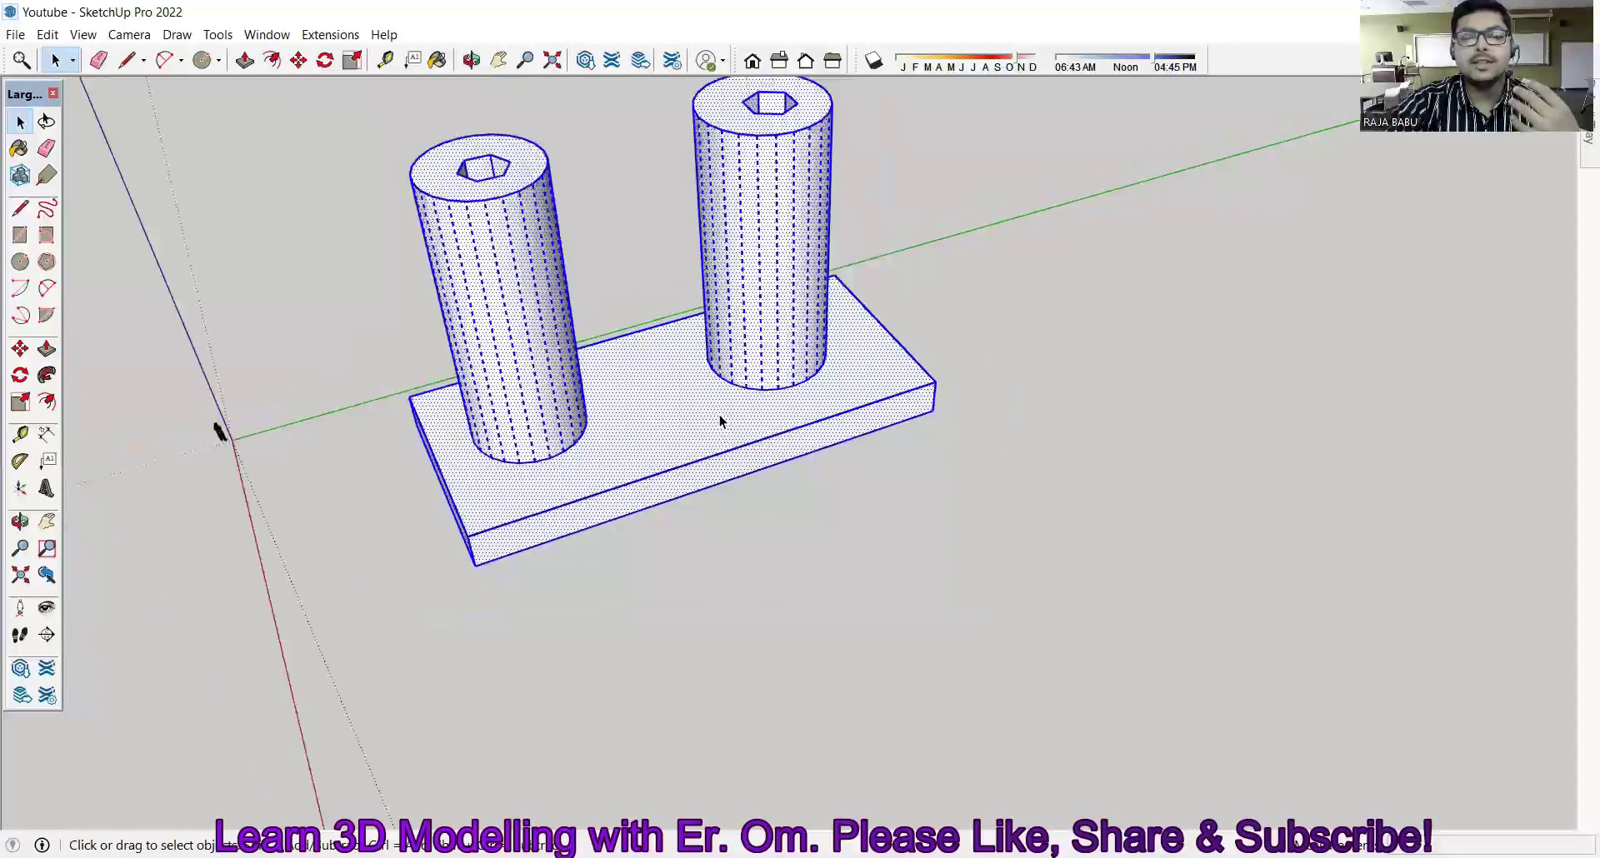
scroll(718, 415, "down", 3)
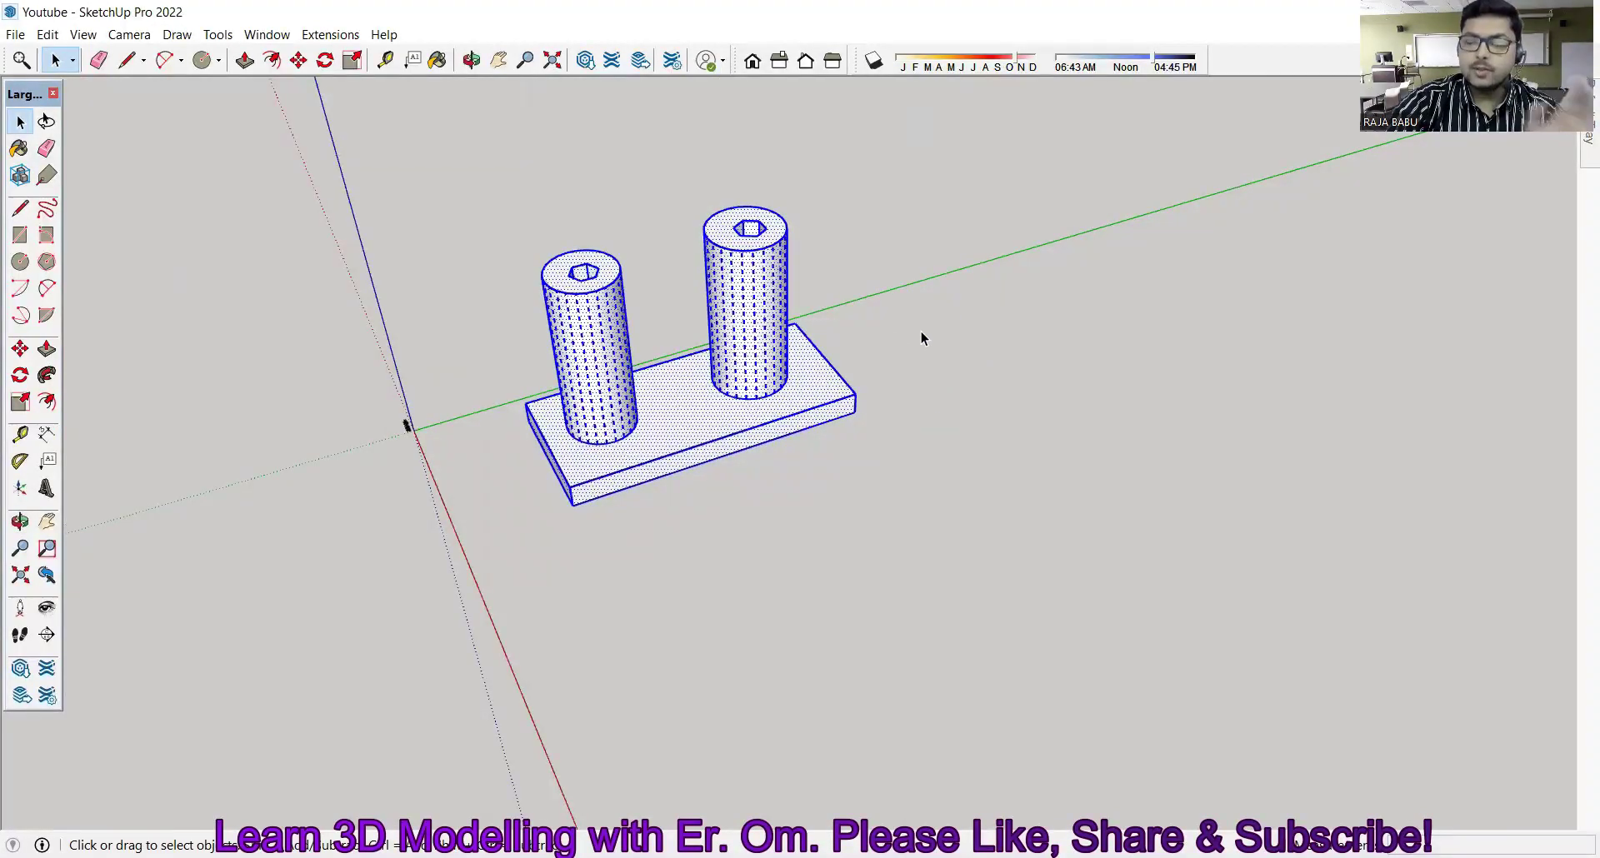
mouse_move(953, 414)
middle_mouse_down()
mouse_move(1000, 210)
mouse_move(1107, 275)
middle_mouse_up()
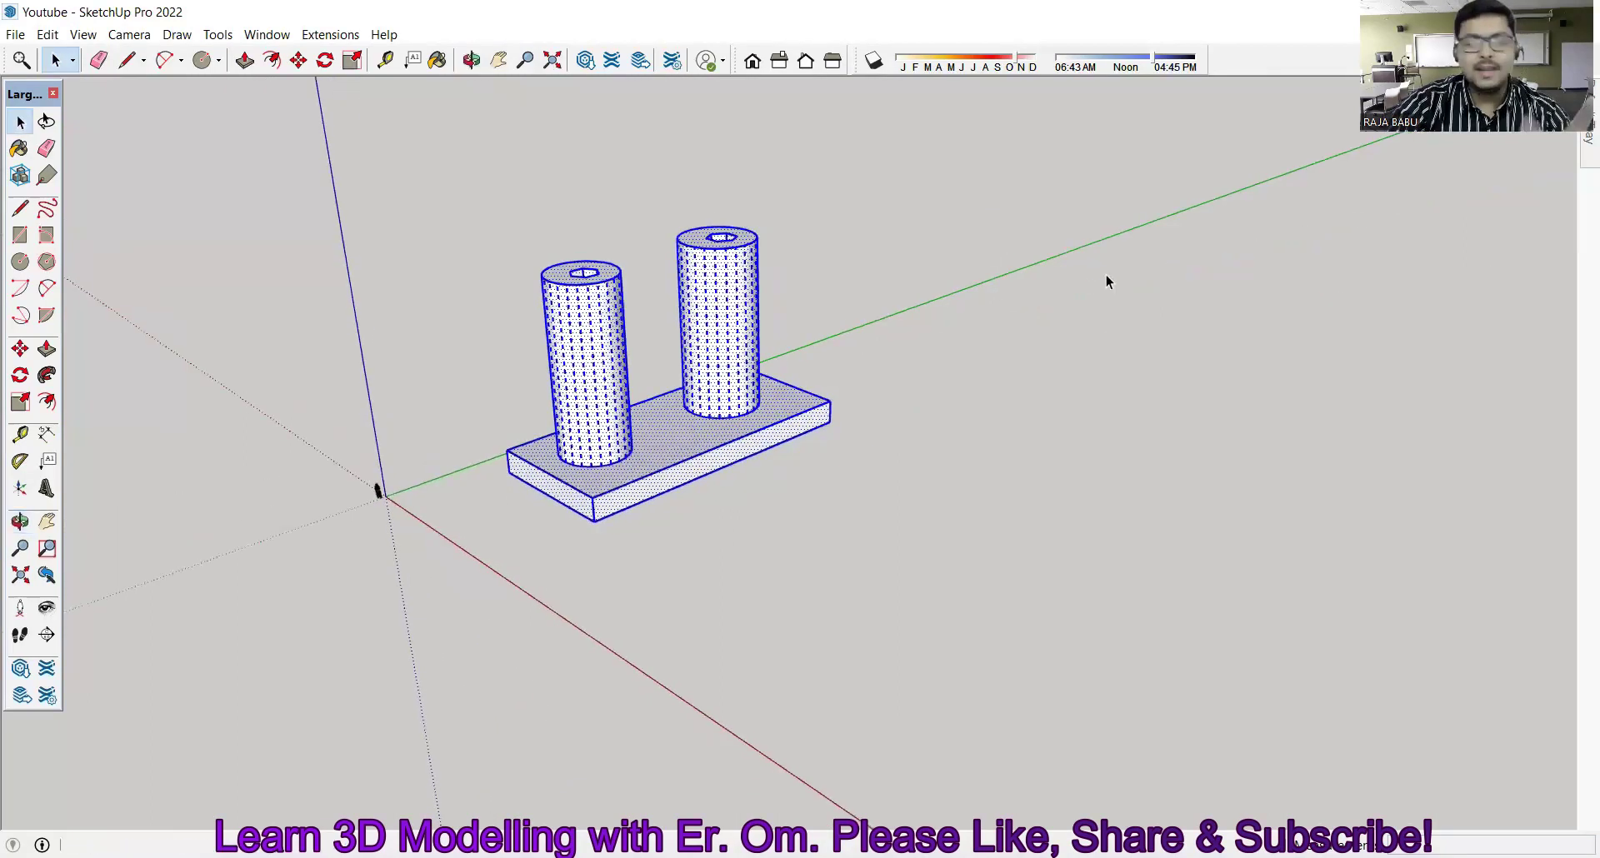
scroll(883, 227, "up", 1)
scroll(875, 227, "up", 1)
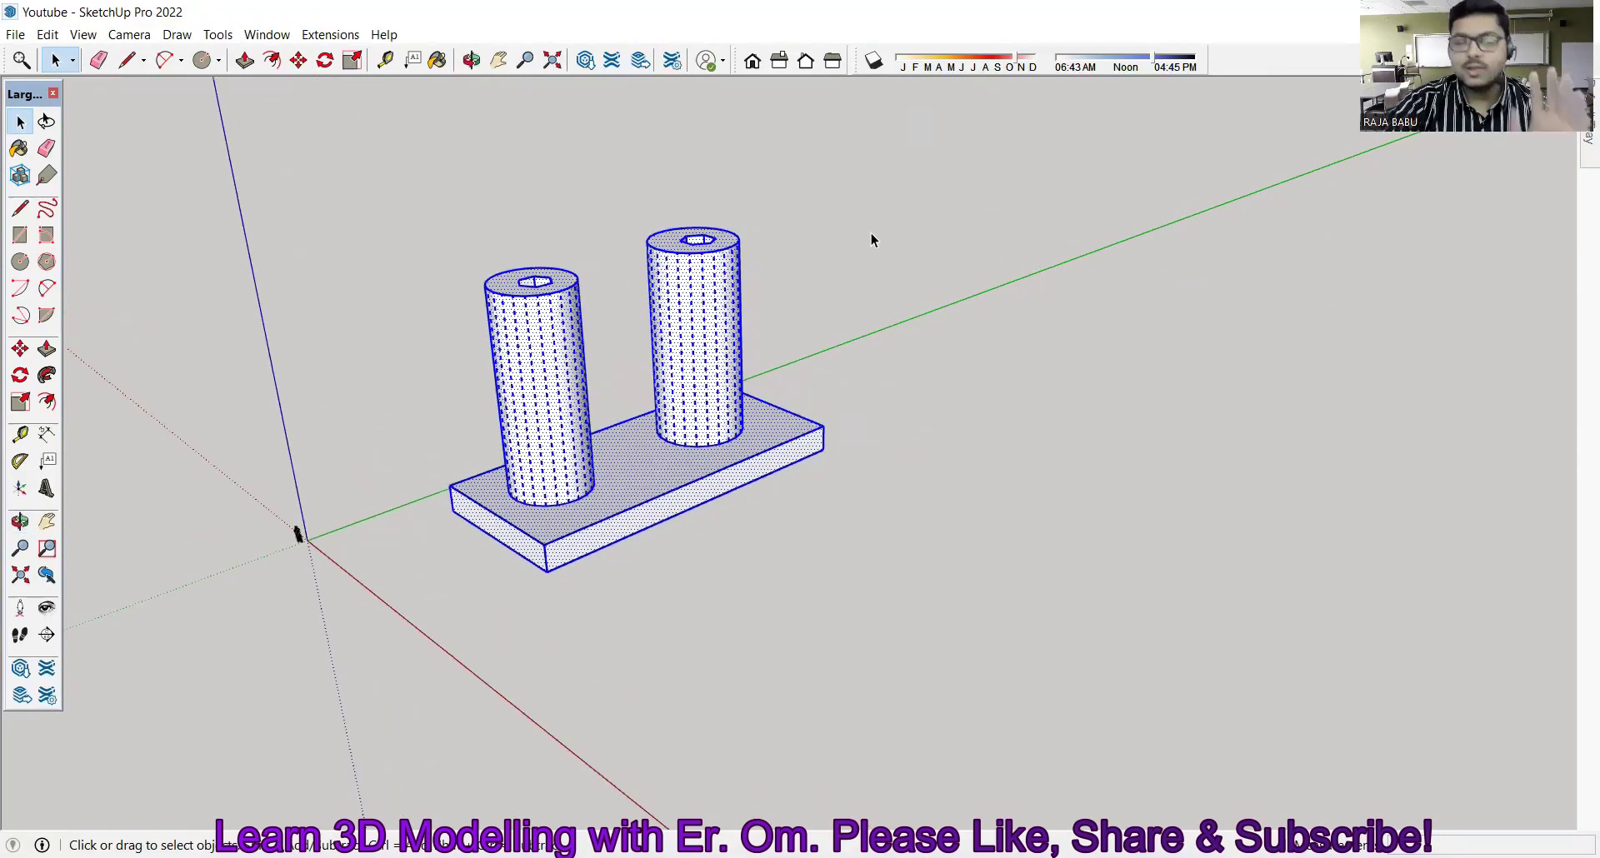
scroll(869, 240, "up", 1)
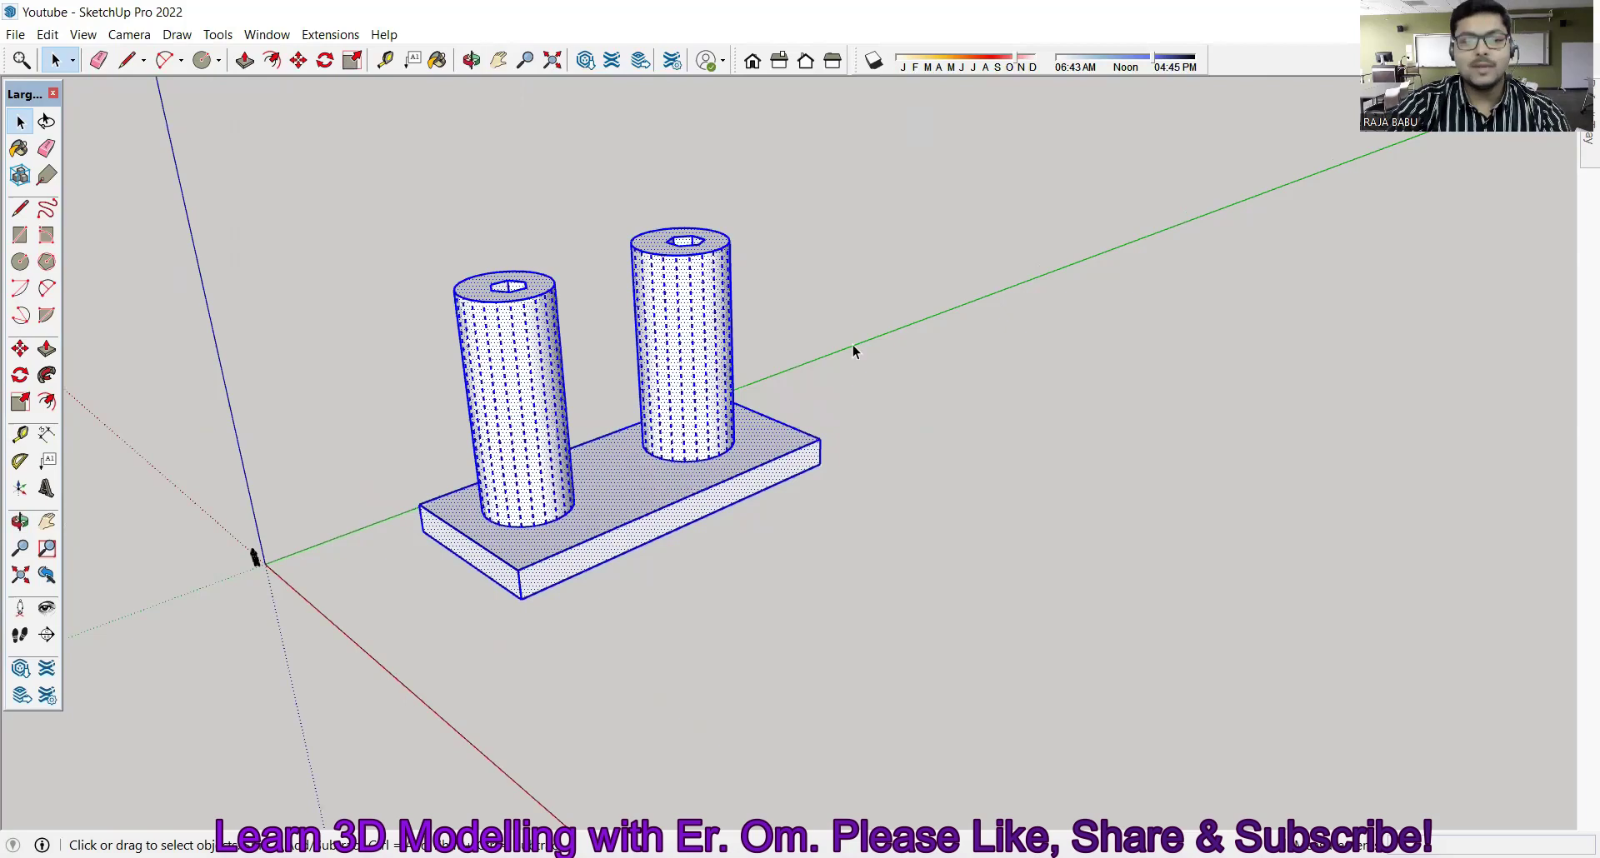
Step: Click empty canvas space to deselect the base slab and both hex-socket cylinders
mouse_move(900, 436)
middle_mouse_down()
mouse_move(869, 457)
mouse_move(877, 475)
middle_mouse_up()
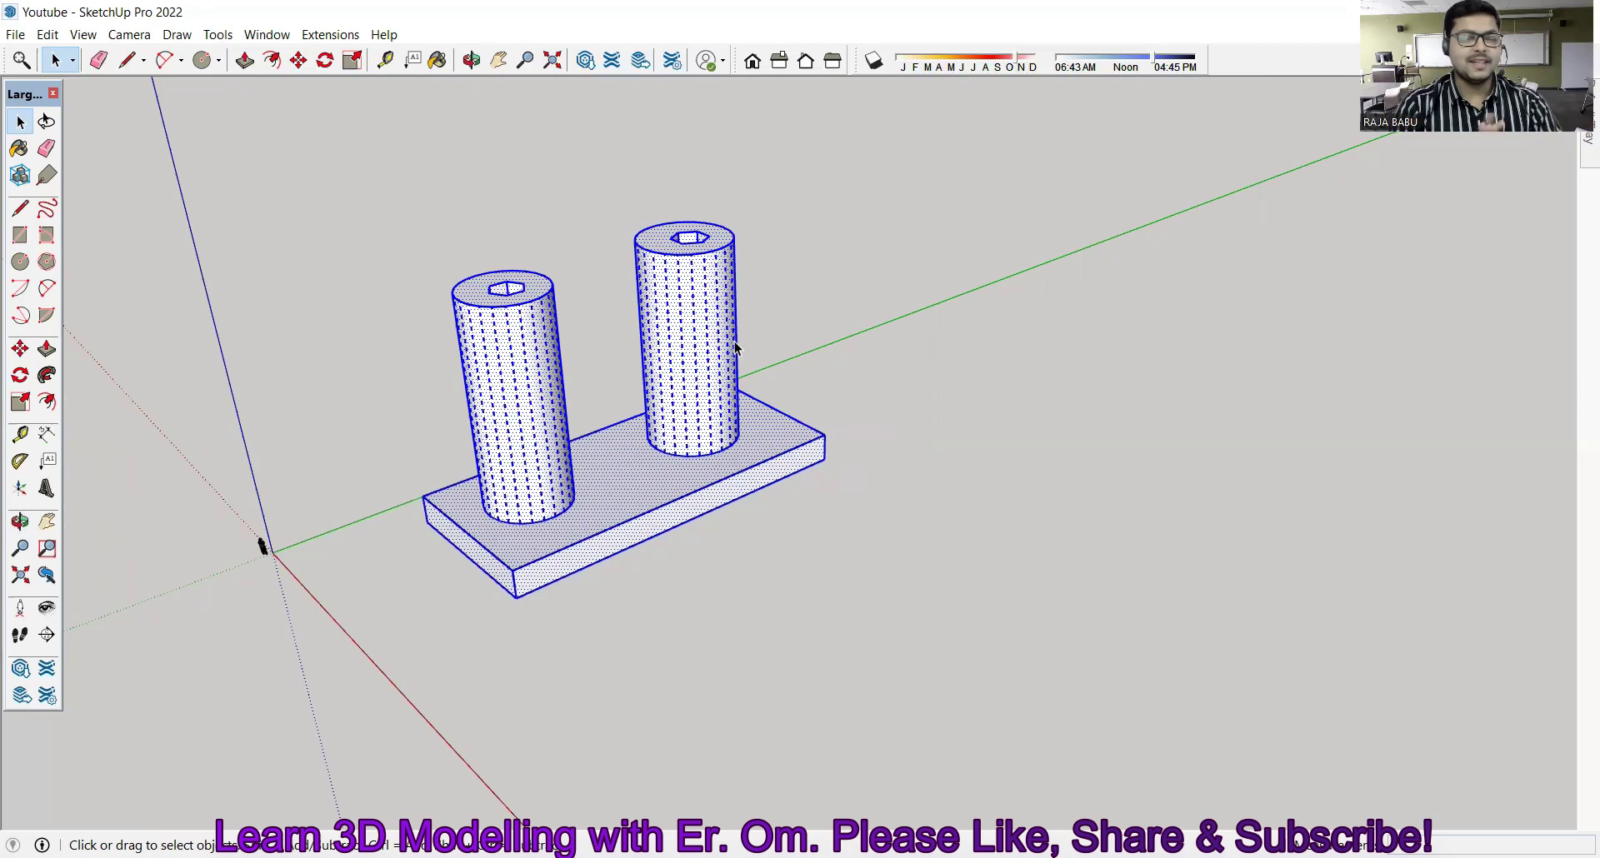
left_click(122, 349)
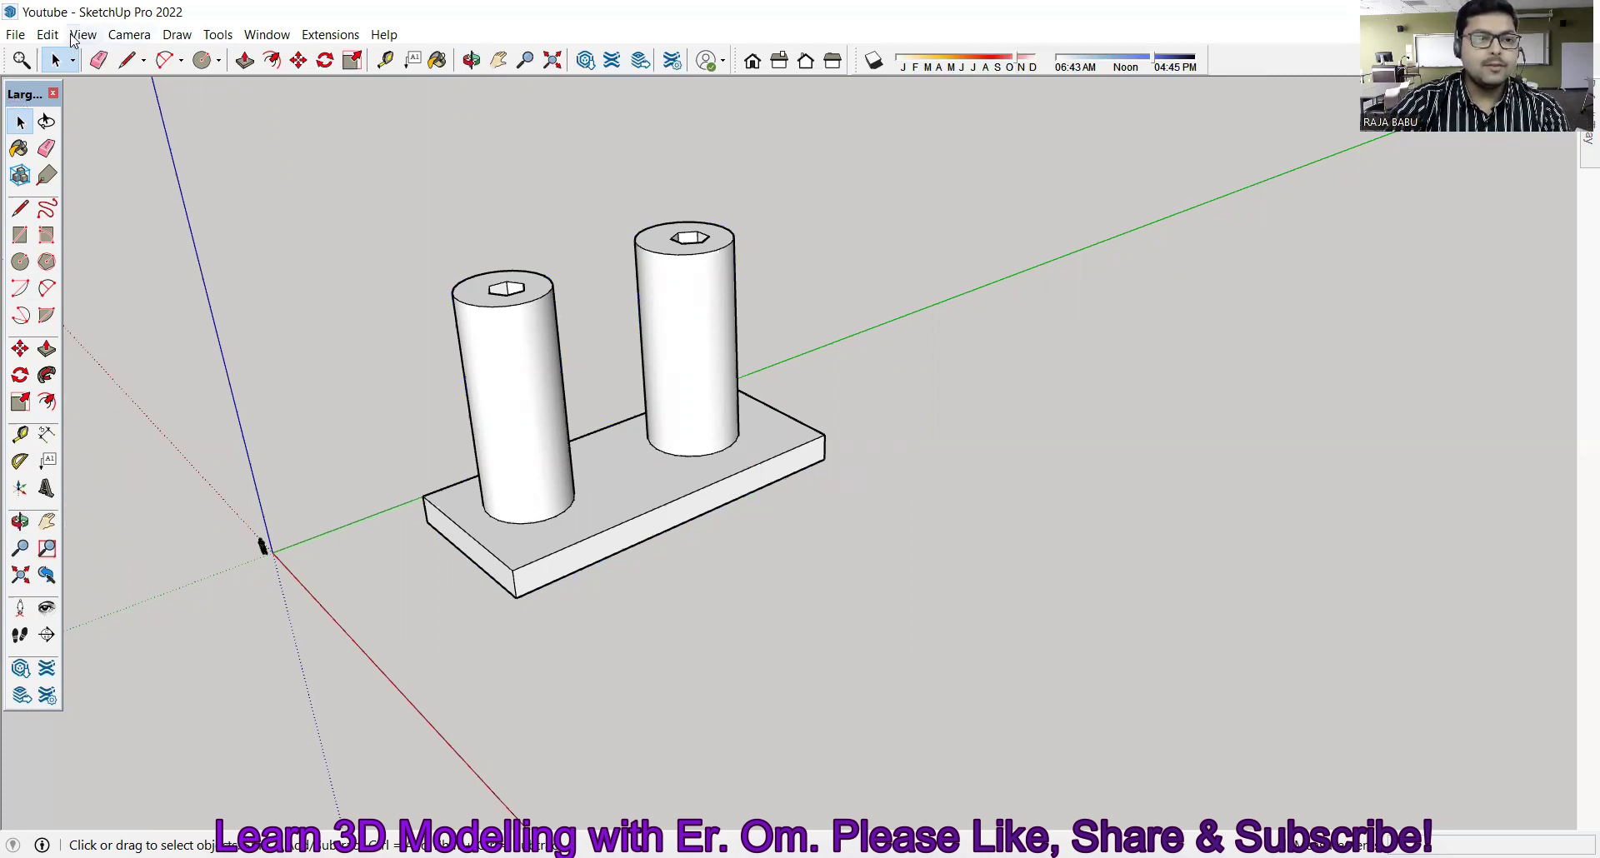
left_click(90, 38)
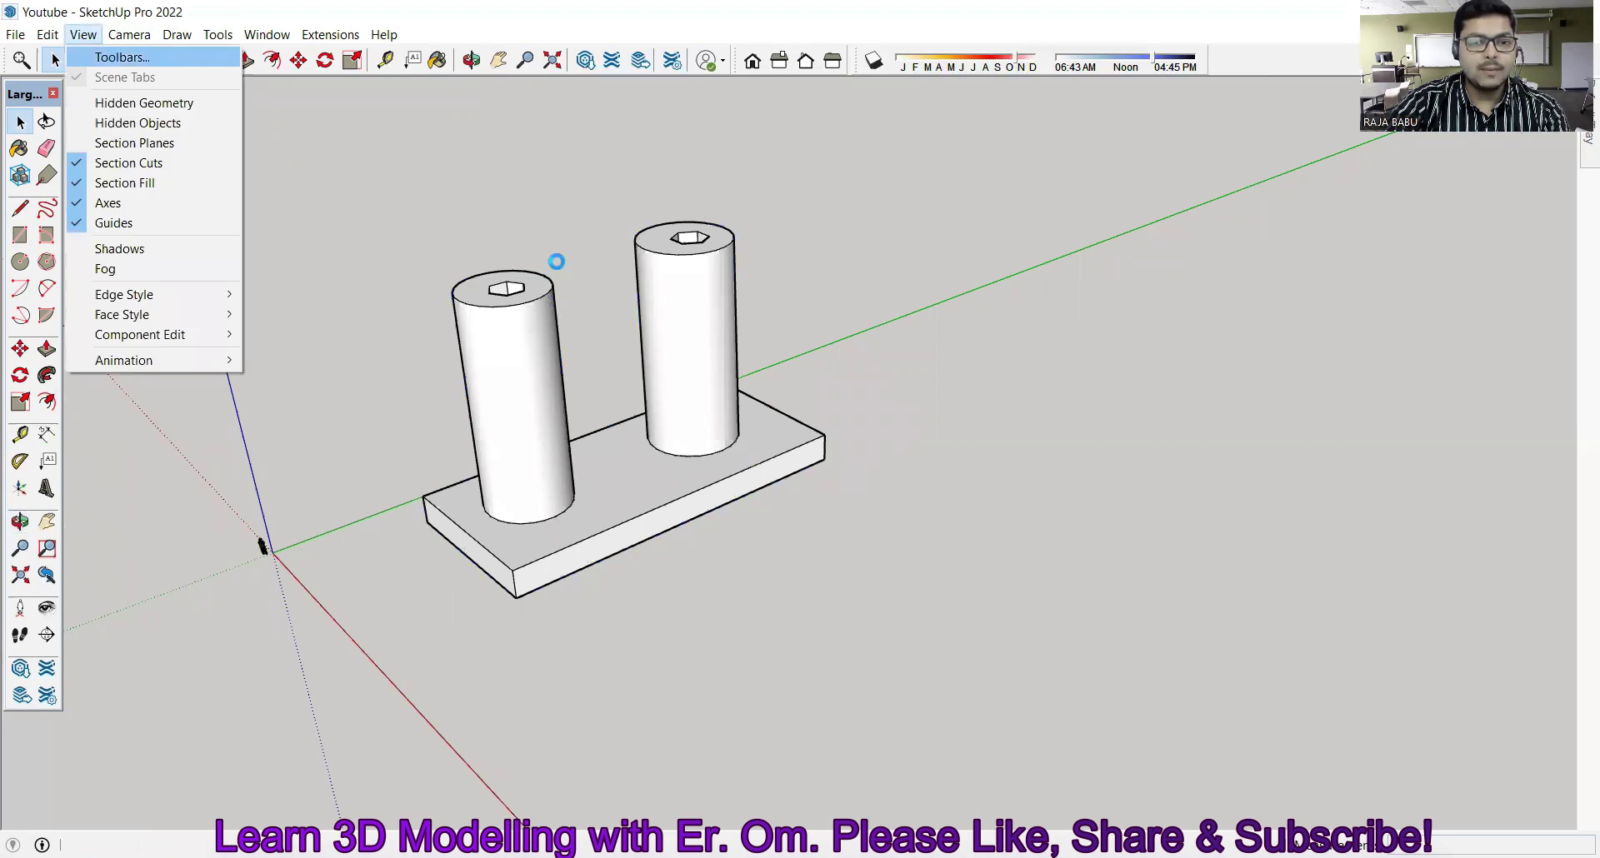
left_click(605, 308)
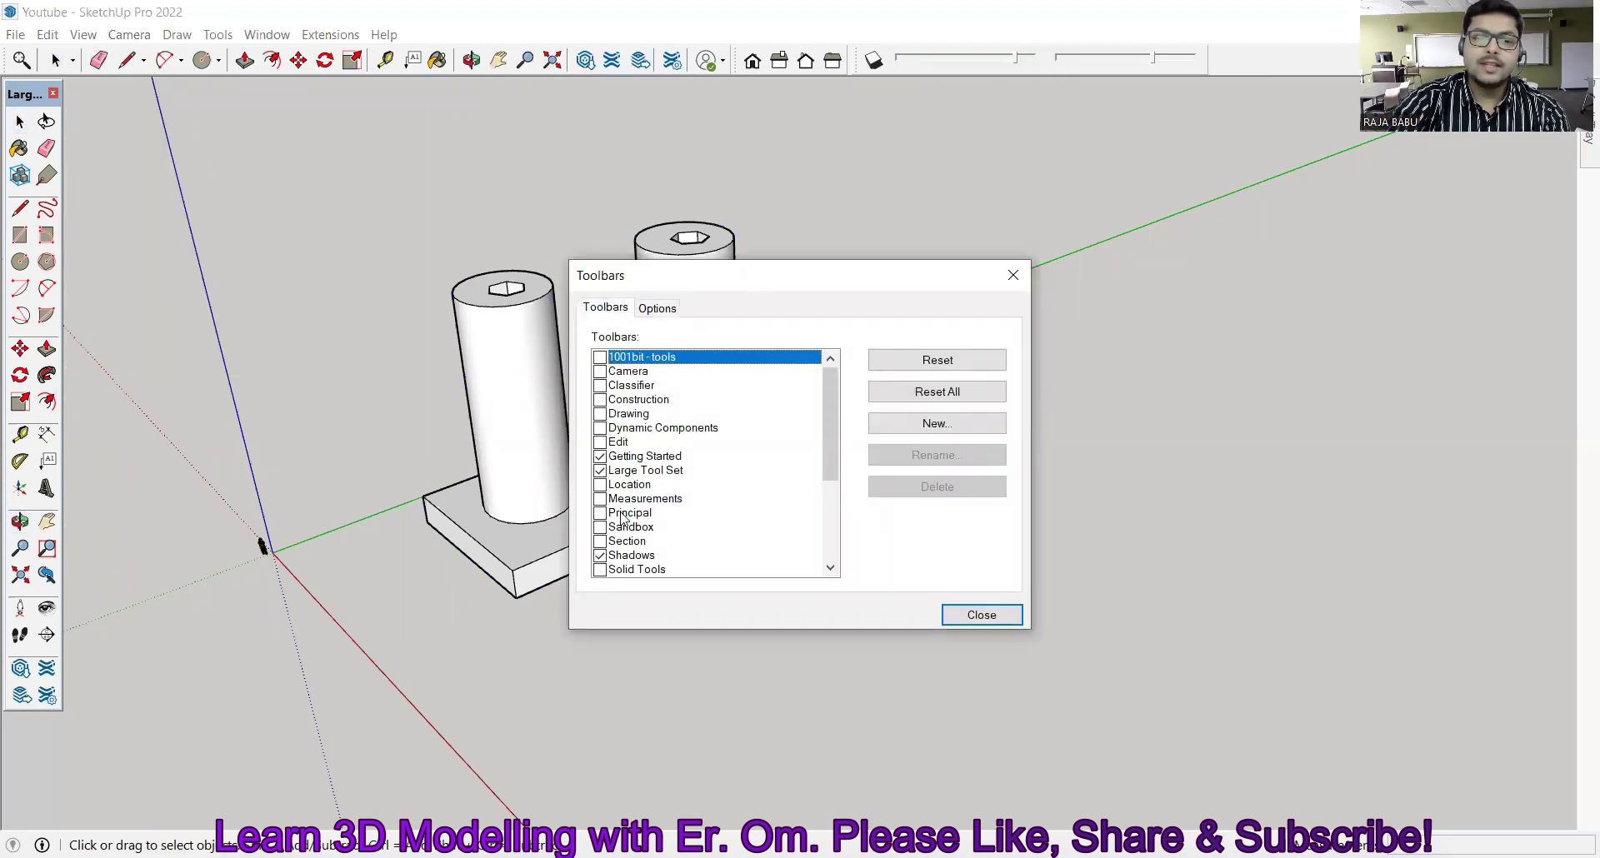
left_click(982, 616)
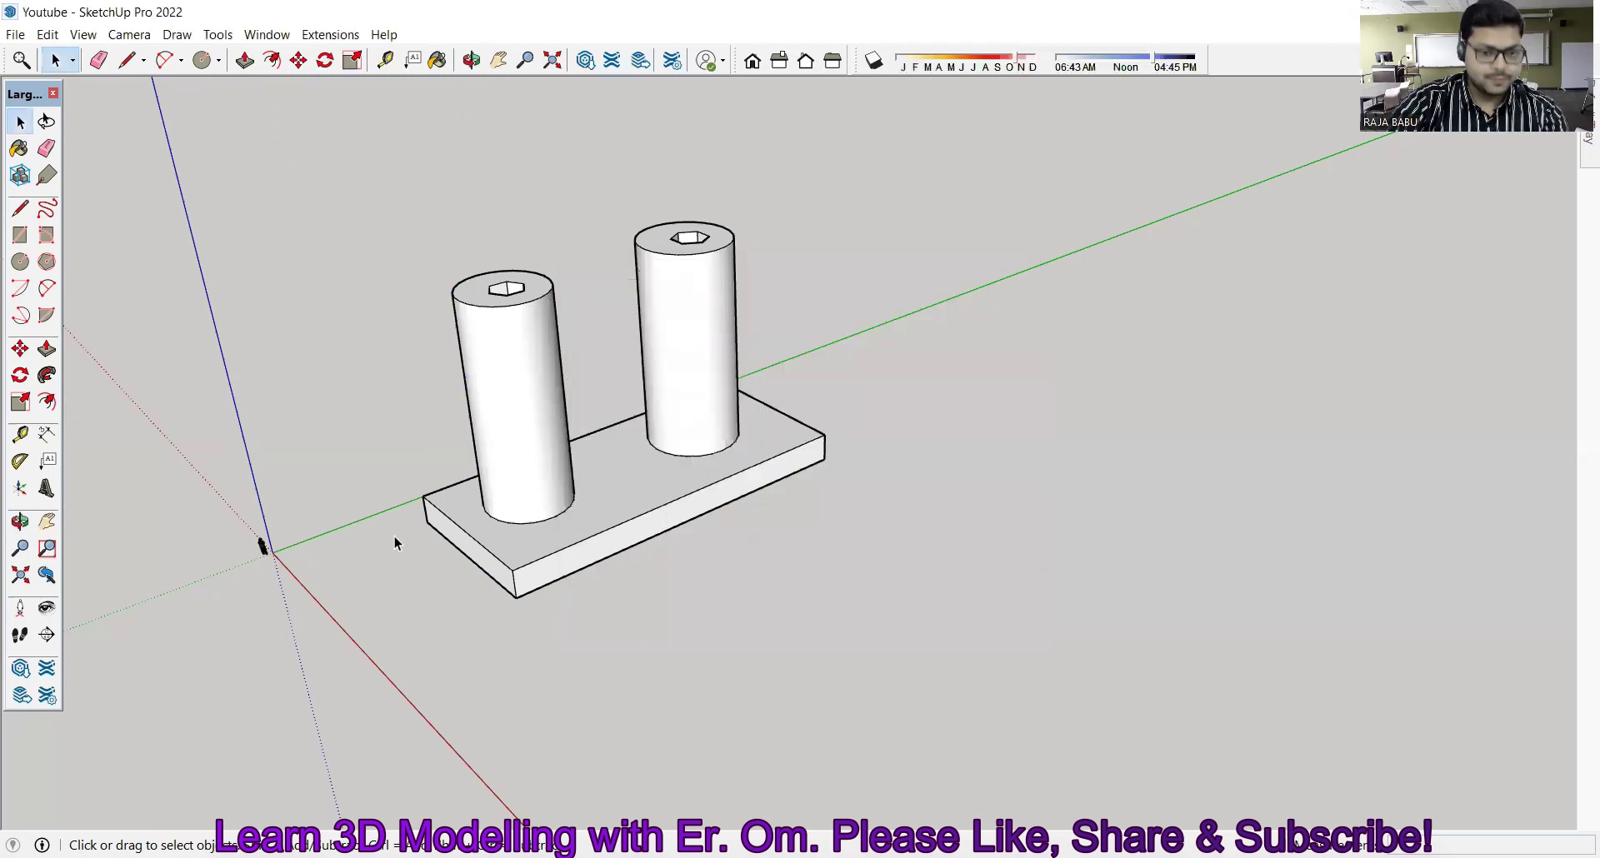
middle_click_drag(395, 543, 371, 461)
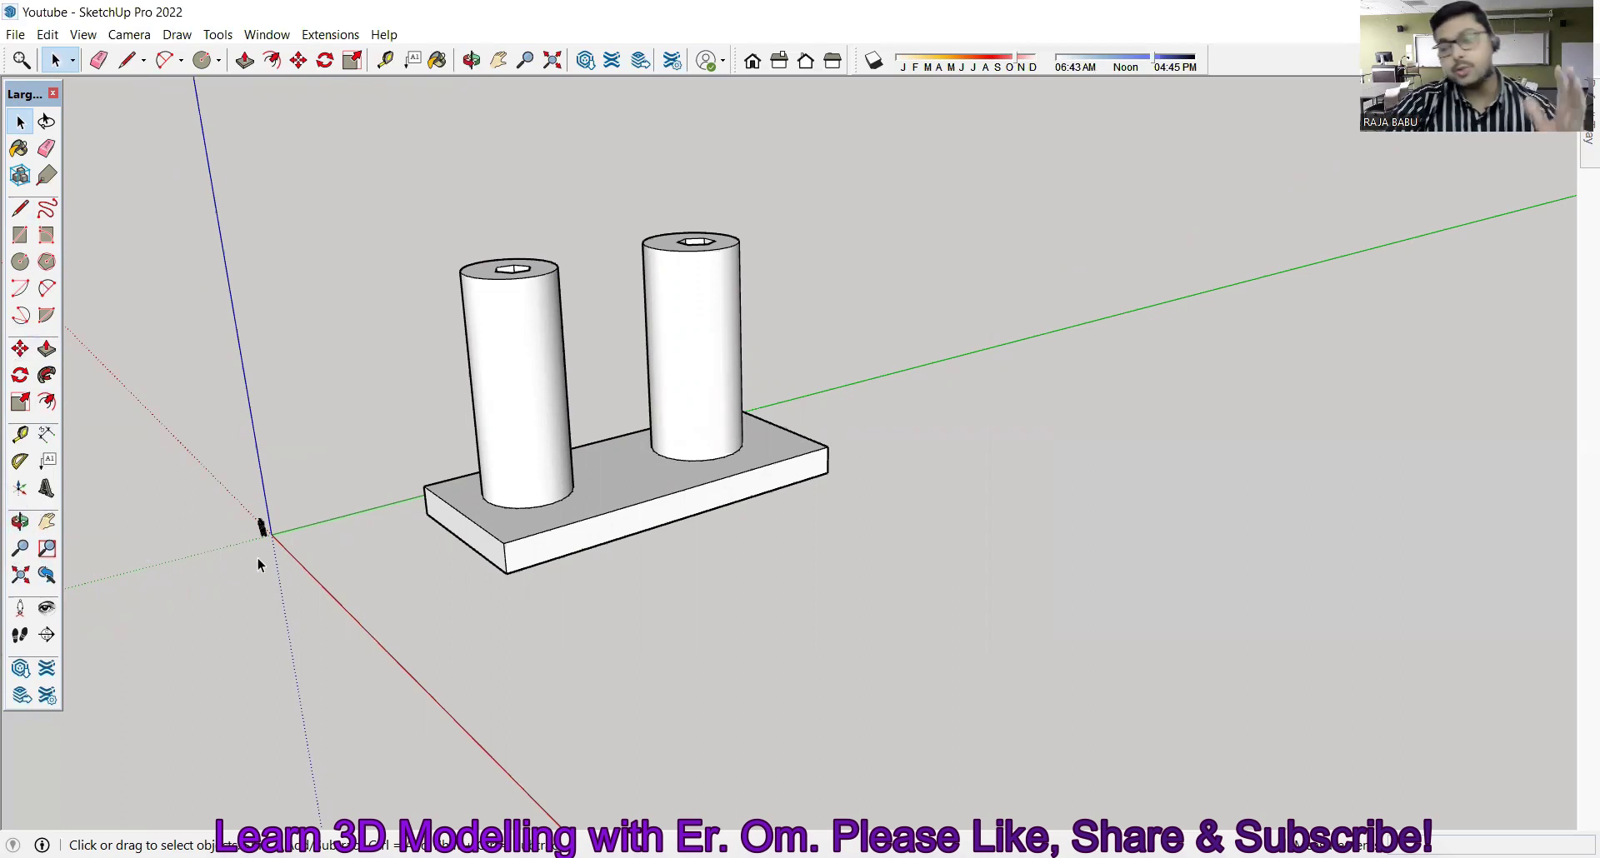
Step: Rotate the view with Orbit (O) to a flatter angle, then return to Select
key("o")
mouse_move(939, 400)
left_mouse_down()
mouse_move(901, 311)
mouse_move(911, 357)
left_mouse_up()
key("space")
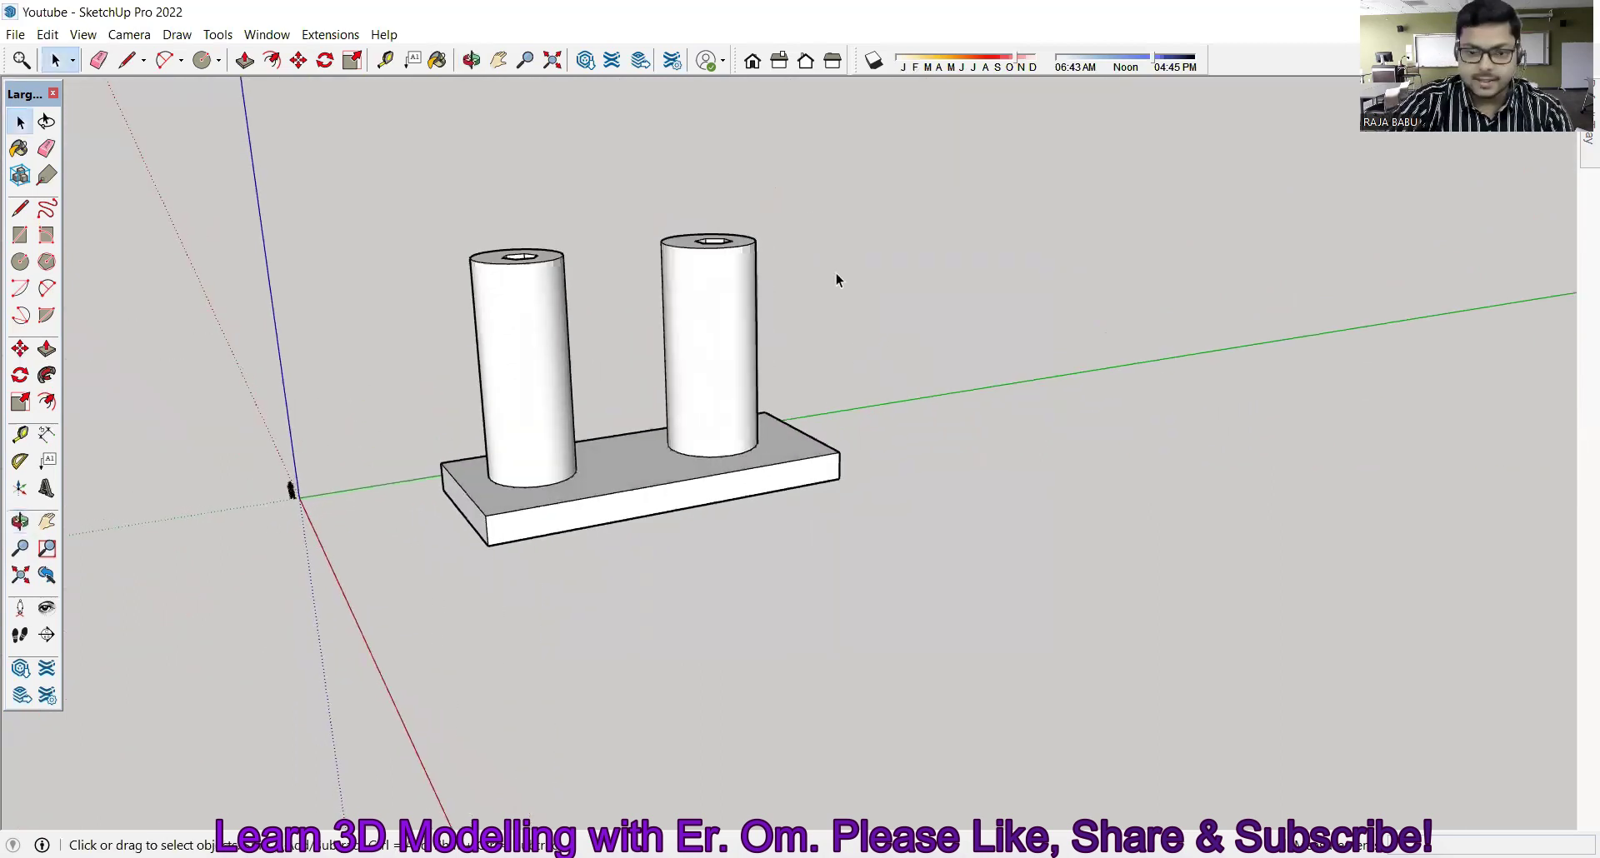
middle_click_drag(861, 225, 917, 225)
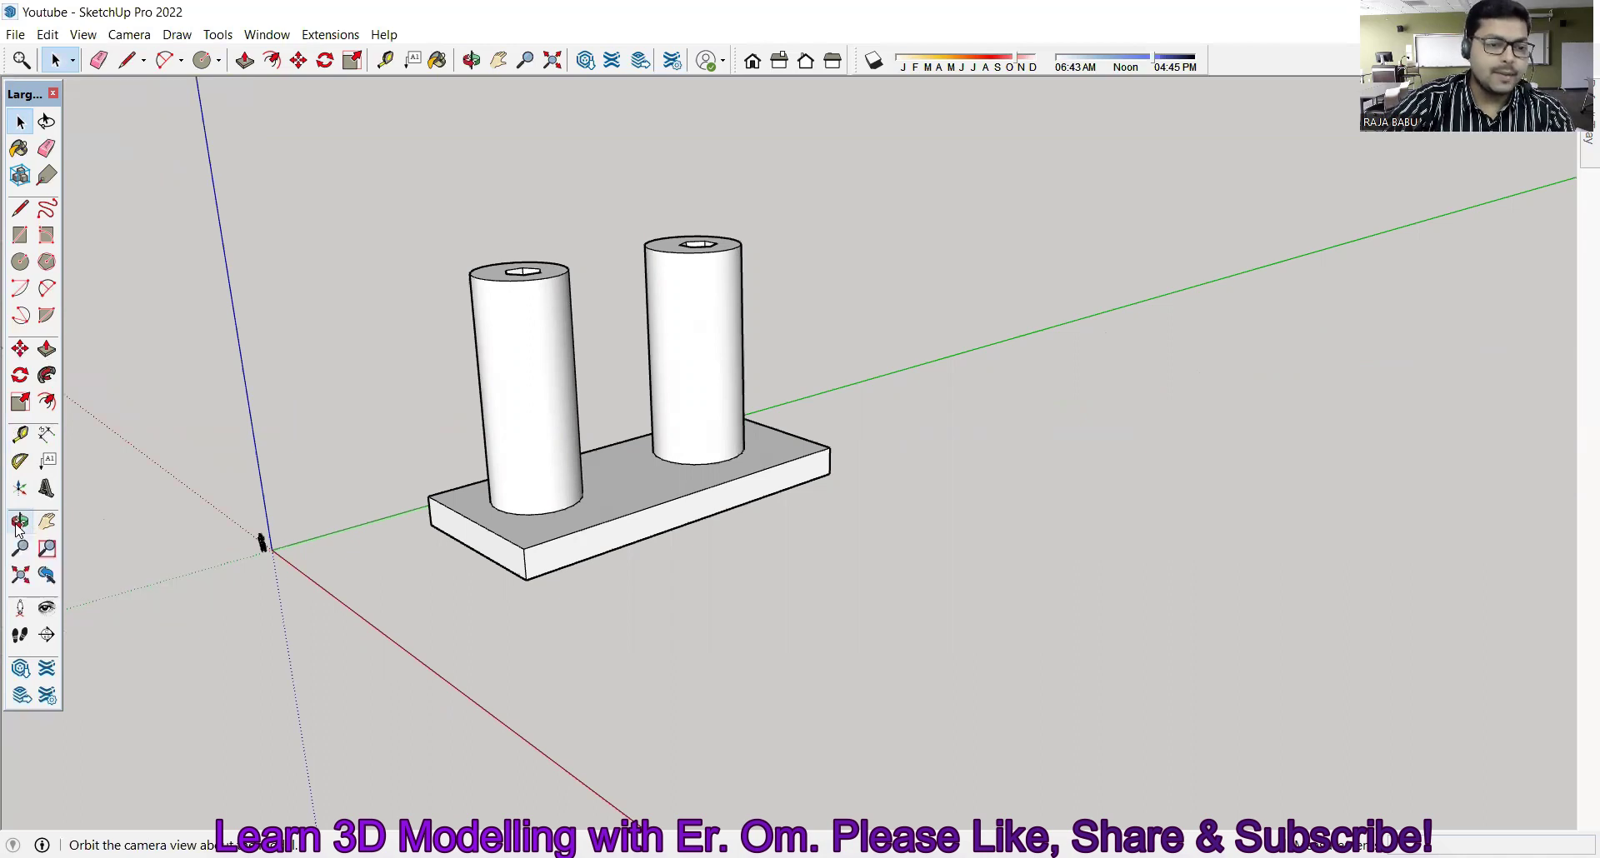
Step: Orbit around the model through several angles, including a front elevation, then return to Select
left_click(17, 525)
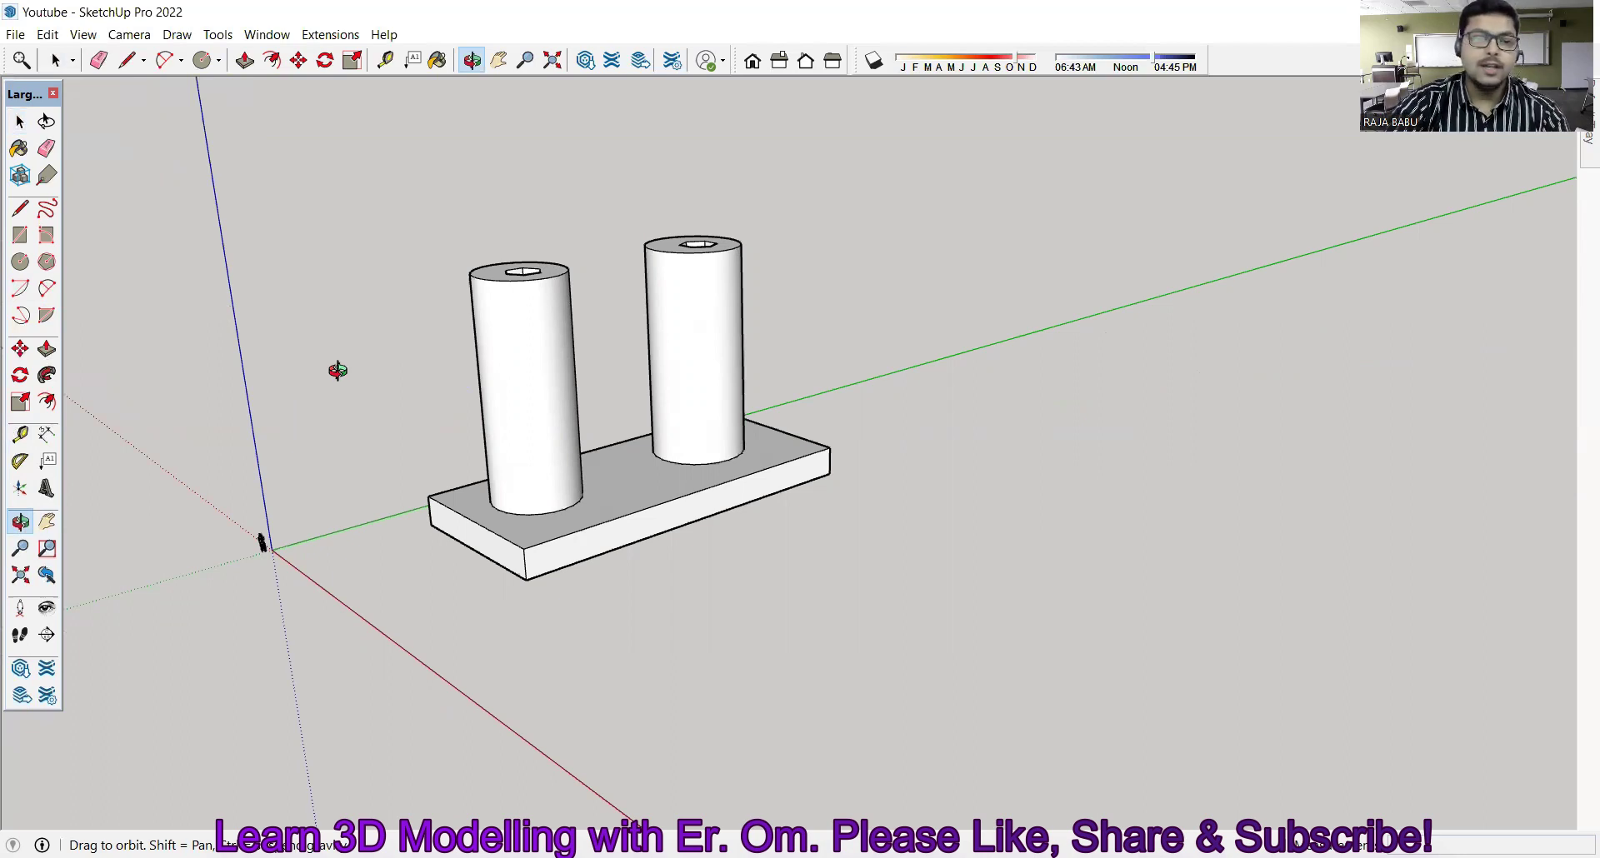
mouse_move(338, 370)
left_mouse_down()
mouse_move(969, 397)
mouse_move(504, 440)
mouse_move(282, 386)
mouse_move(525, 450)
mouse_move(528, 600)
mouse_move(440, 558)
mouse_move(386, 279)
mouse_move(403, 261)
mouse_move(361, 393)
mouse_move(477, 370)
left_mouse_up()
mouse_move(842, 388)
left_mouse_down()
mouse_move(1139, 428)
mouse_move(1044, 555)
mouse_move(864, 636)
mouse_move(672, 629)
mouse_move(650, 522)
mouse_move(681, 356)
mouse_move(722, 264)
left_mouse_up()
mouse_move(953, 189)
left_mouse_down()
mouse_move(1061, 188)
mouse_move(804, 143)
mouse_move(653, 154)
mouse_move(558, 330)
mouse_move(417, 454)
mouse_move(258, 389)
mouse_move(760, 398)
left_mouse_up()
left_click_drag(1035, 383, 1106, 365)
left_click_drag(735, 455, 352, 403)
mouse_move(1032, 382)
left_mouse_down()
mouse_move(661, 436)
mouse_move(1108, 393)
mouse_move(575, 389)
left_mouse_up()
mouse_move(1237, 410)
left_mouse_down()
mouse_move(1018, 433)
mouse_move(943, 479)
mouse_move(837, 449)
mouse_move(814, 379)
left_mouse_up()
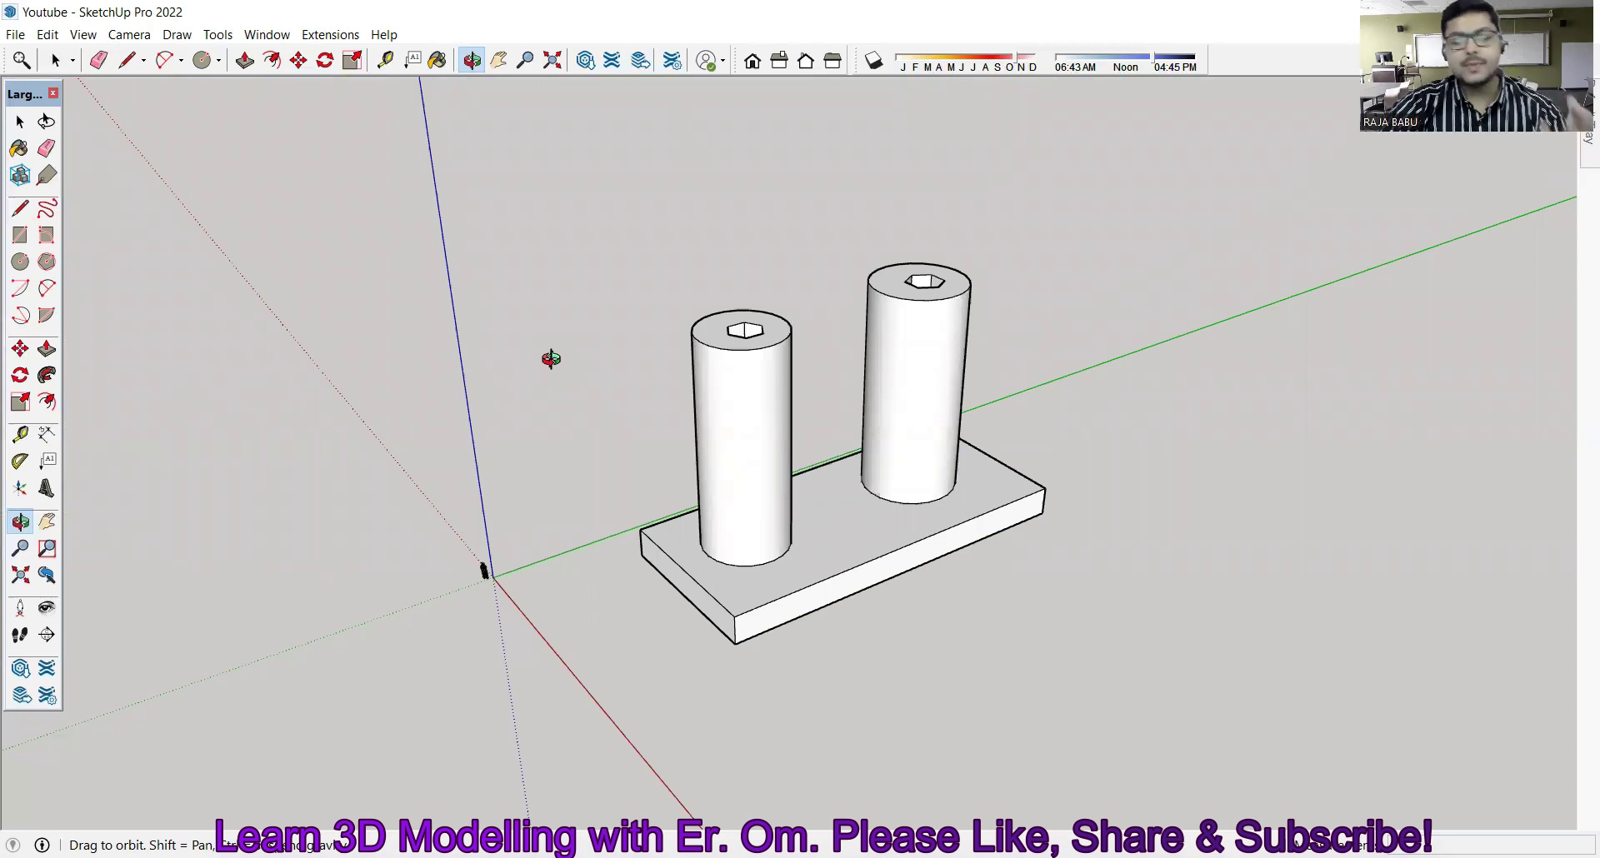
key("space")
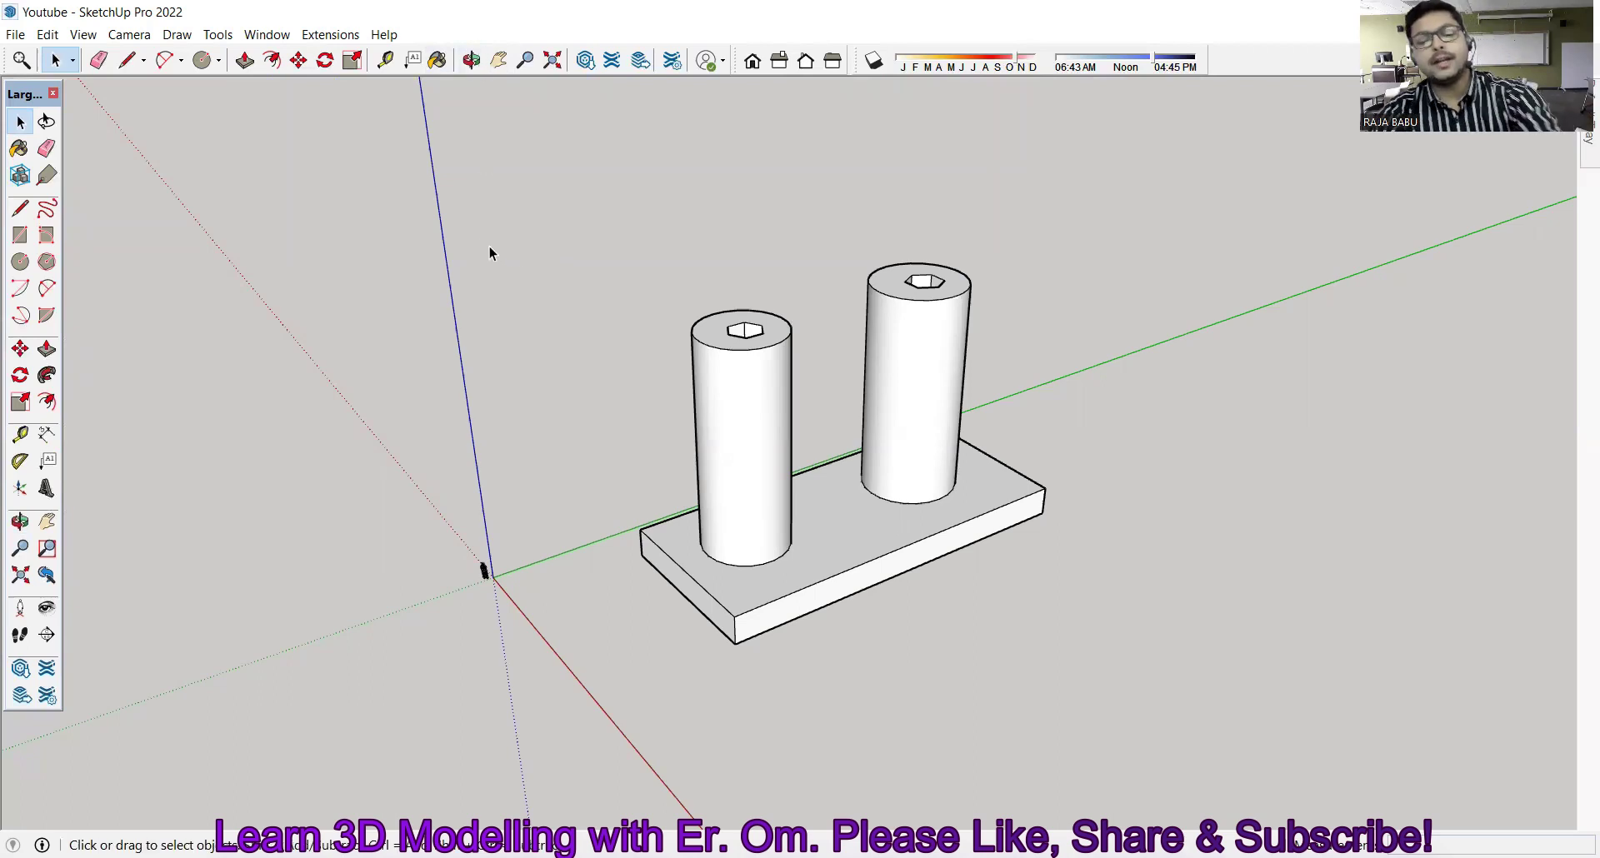
Step: Orbit the model to a nearly front-on view and look down at the cylinder hex sockets
key("o")
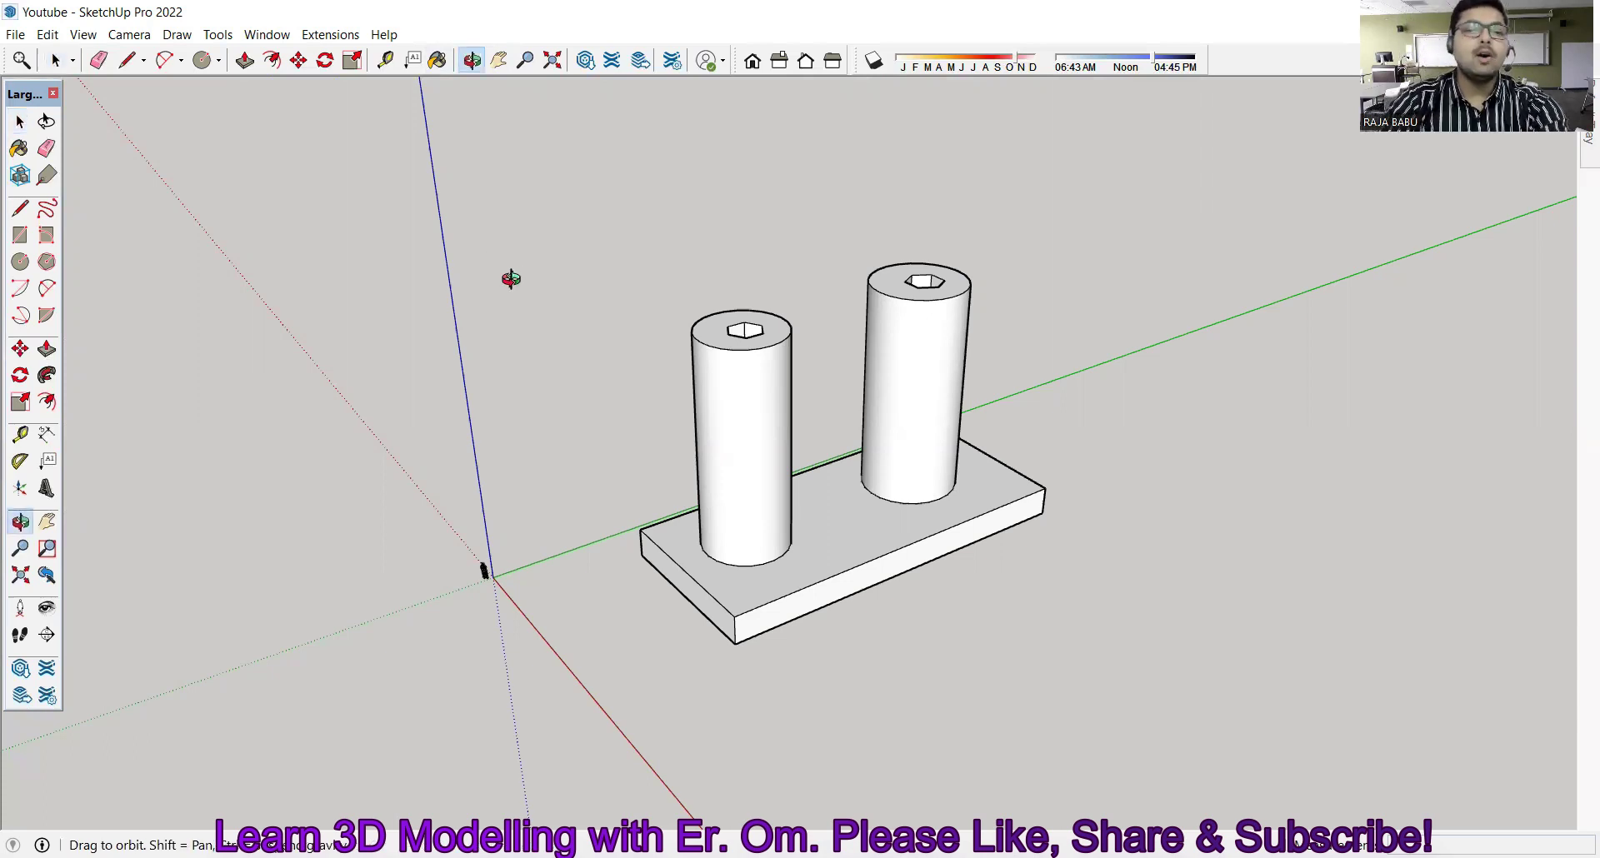
mouse_move(972, 564)
left_mouse_down()
mouse_move(801, 659)
mouse_move(1044, 564)
left_mouse_up()
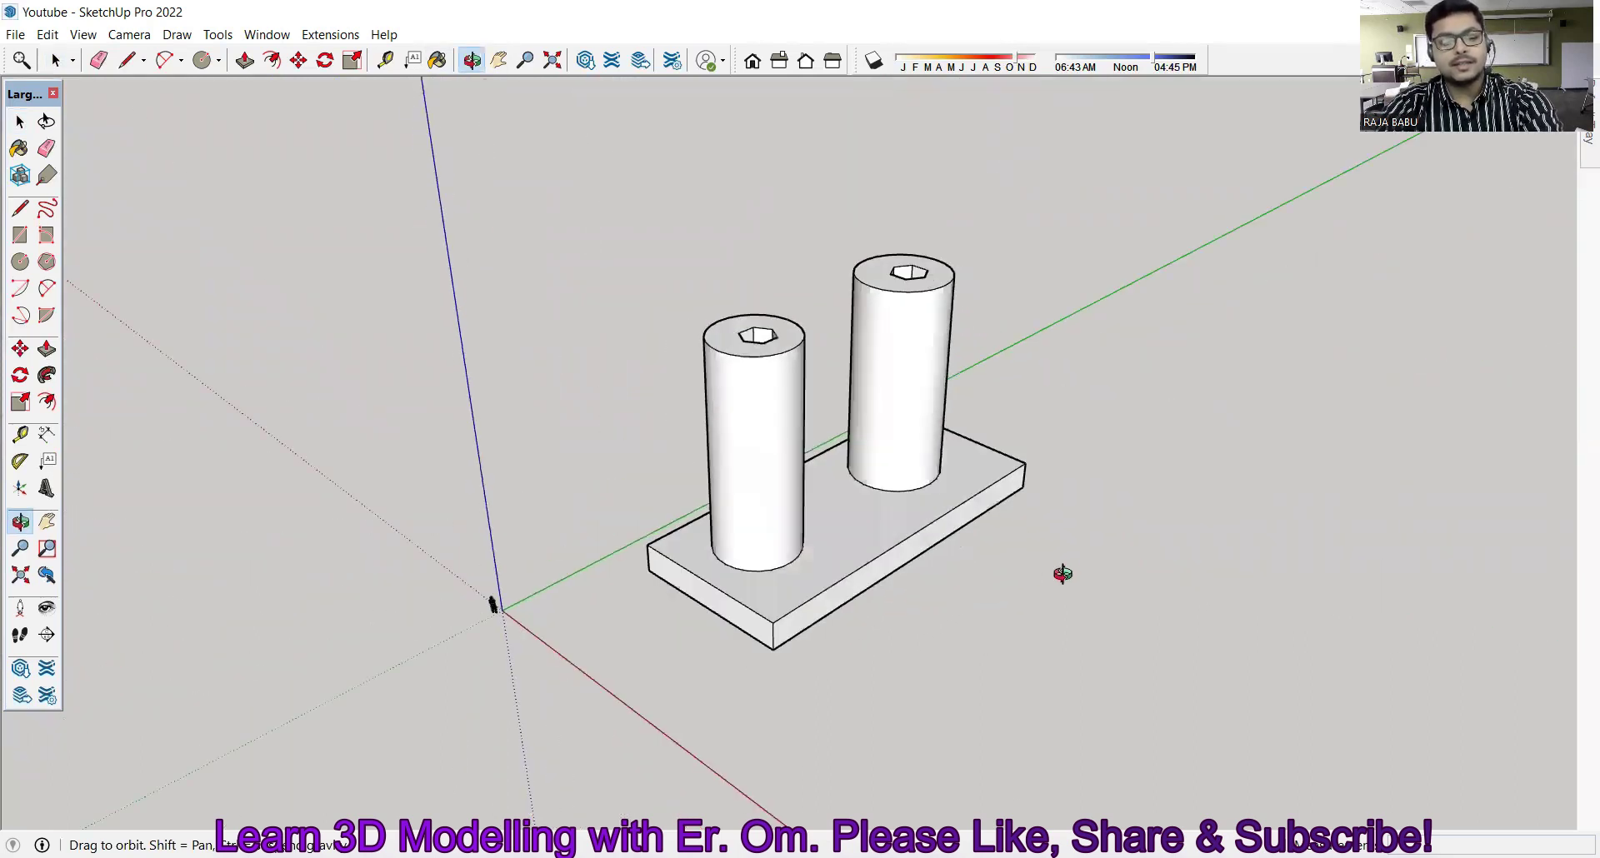
key("space")
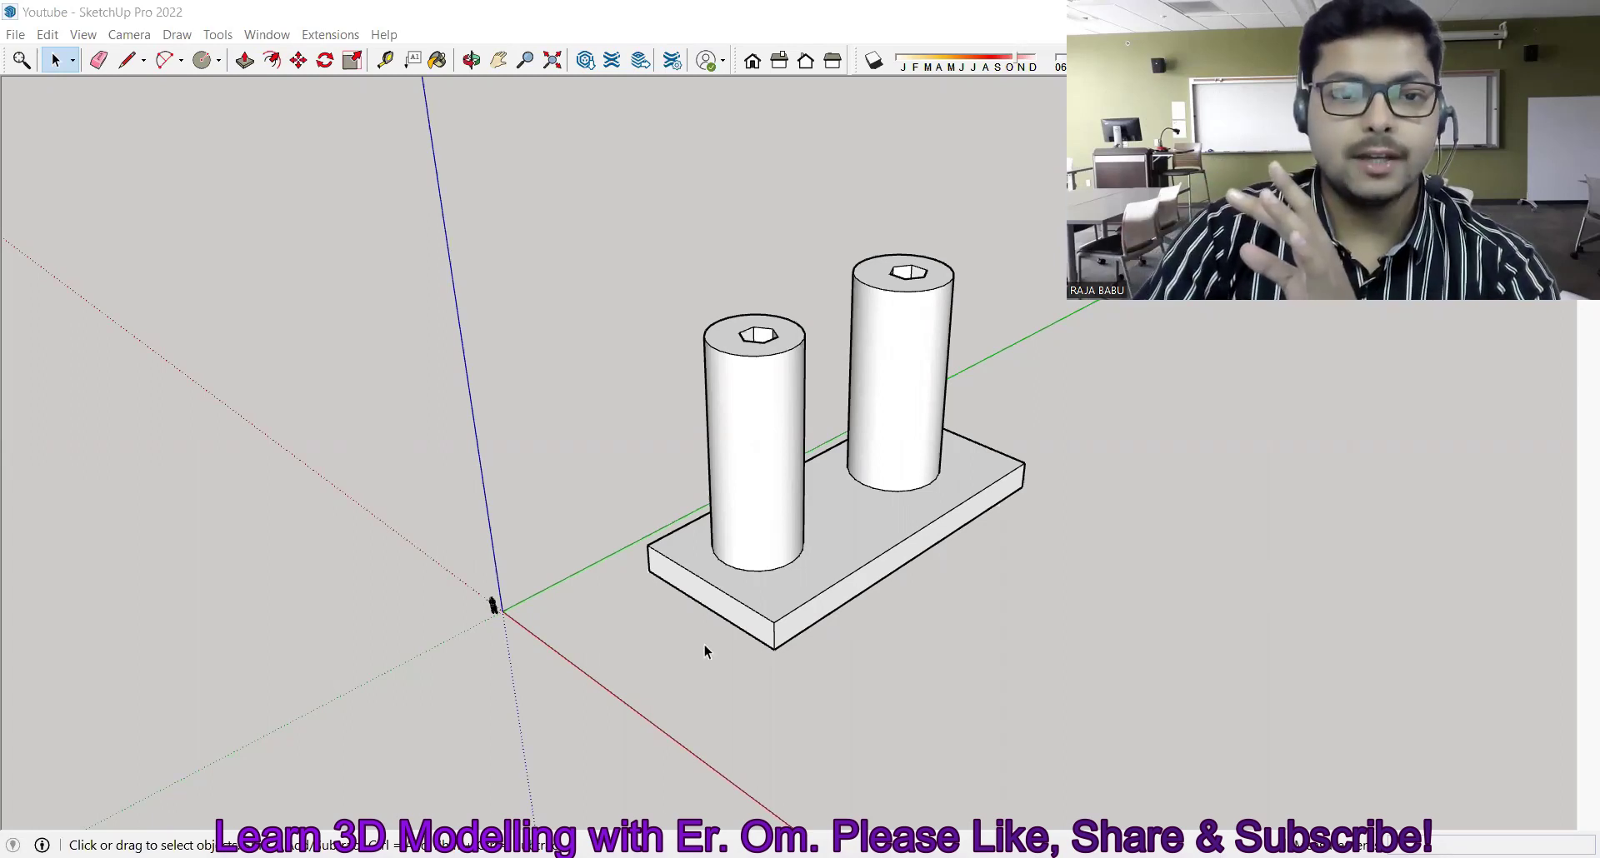
left_click(641, 234)
key("o")
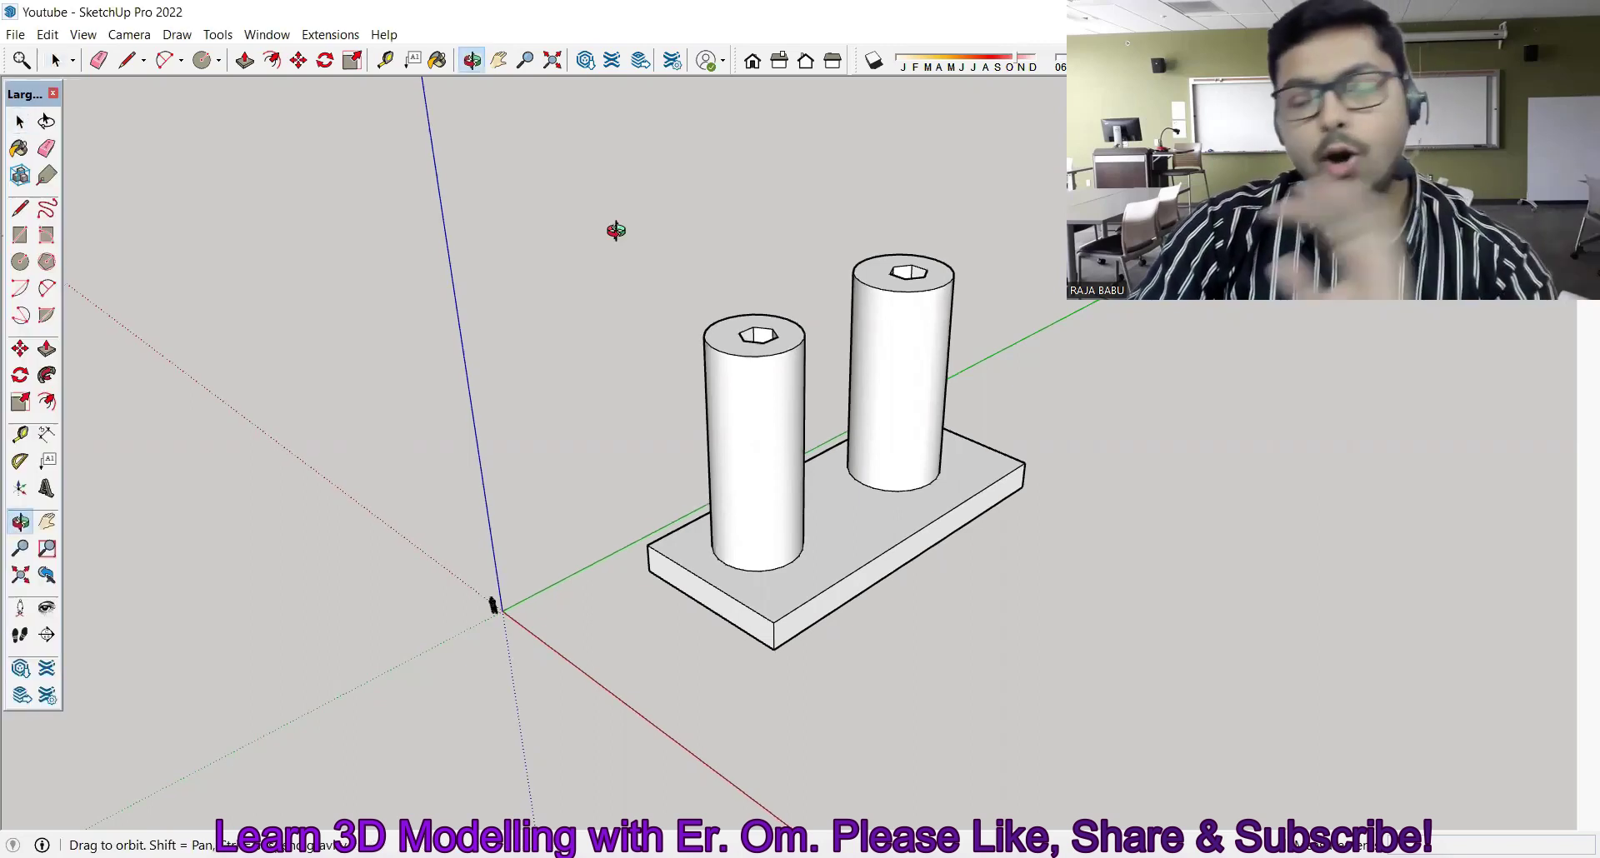
Step: Orbit to a lower, more frontal view, pan the model left and up, and zoom in
key("space")
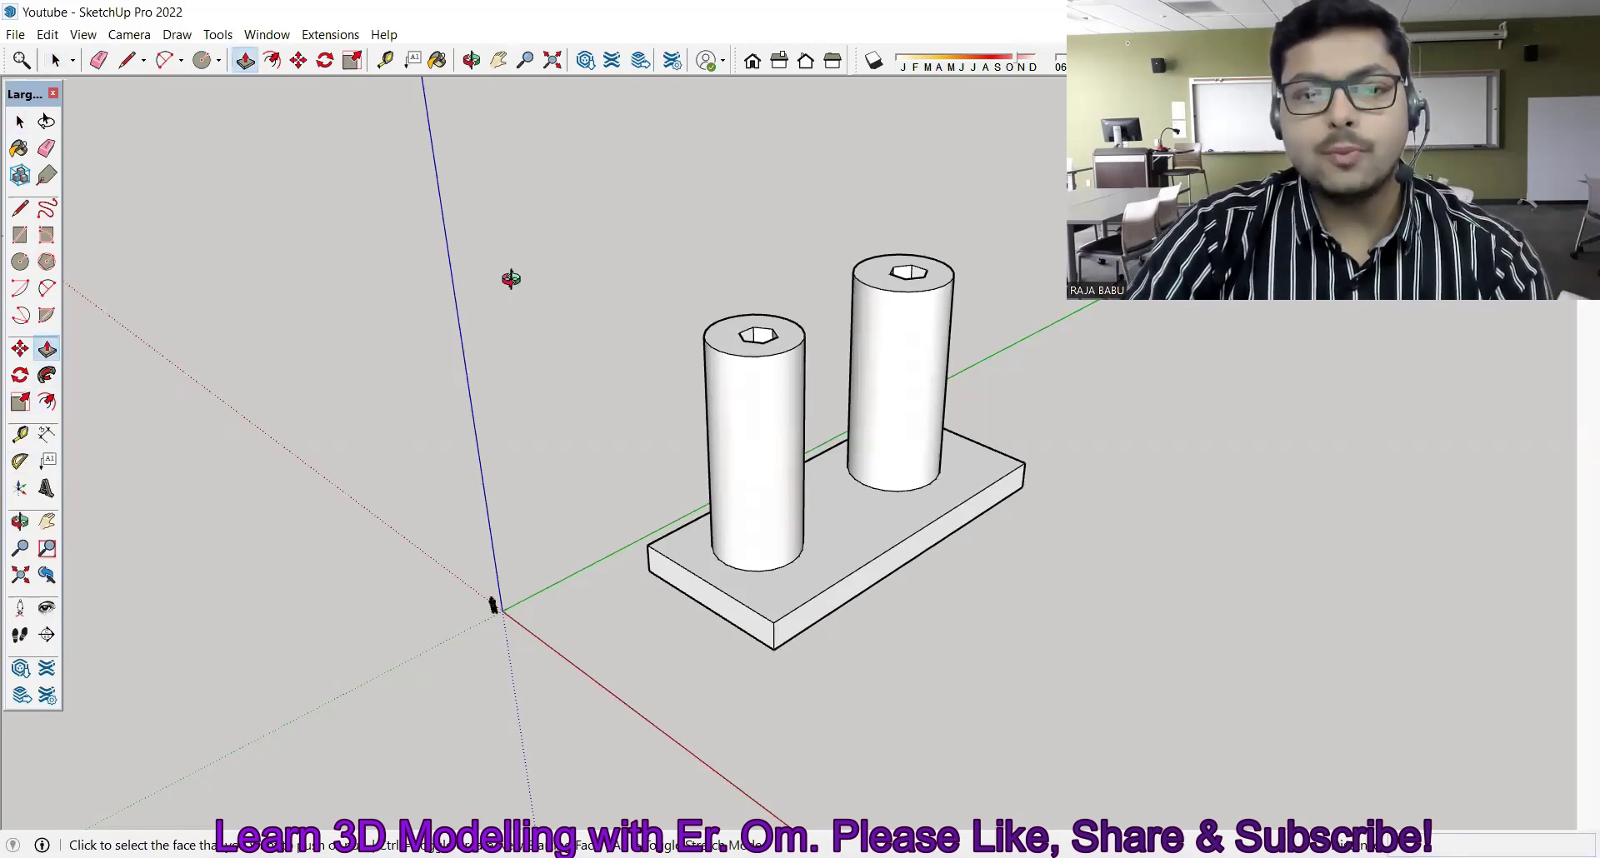
middle_click_drag(511, 279, 537, 265)
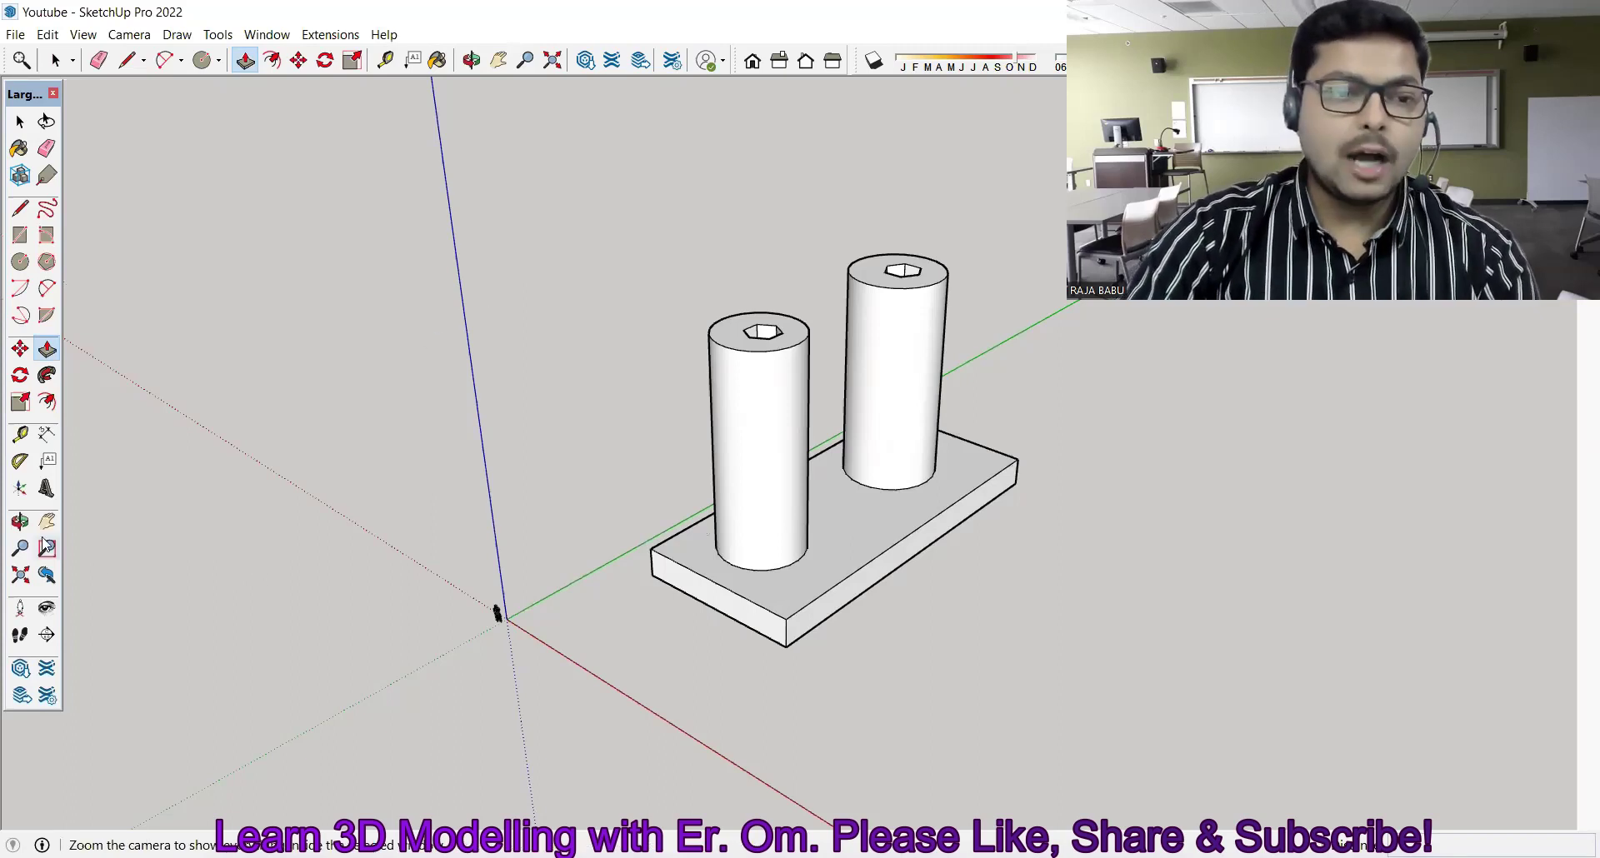
left_click(21, 522)
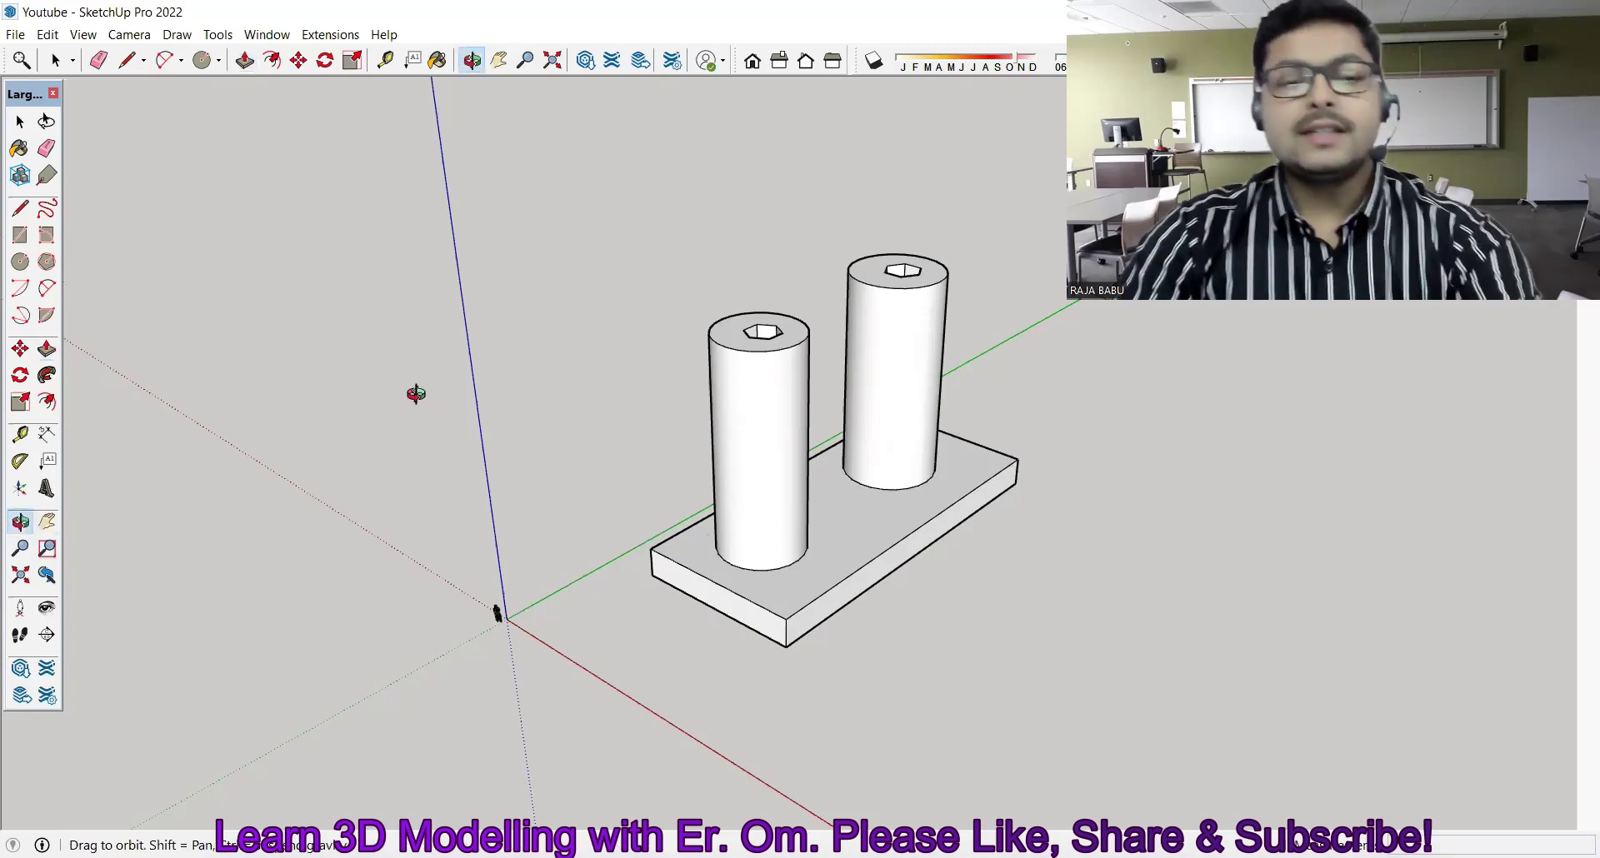
key("space")
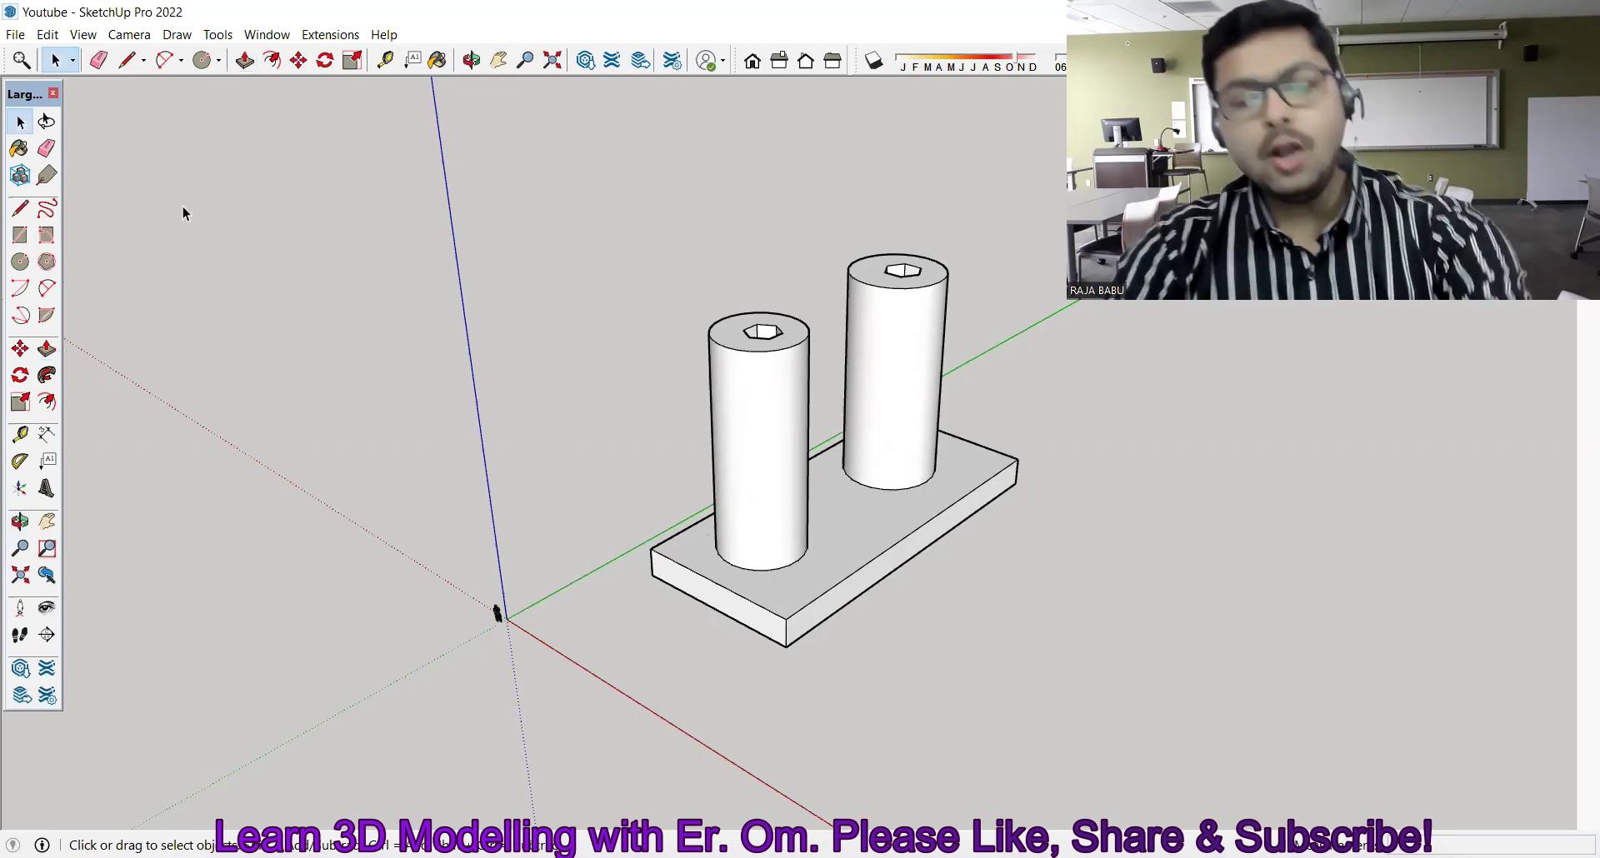
key("o")
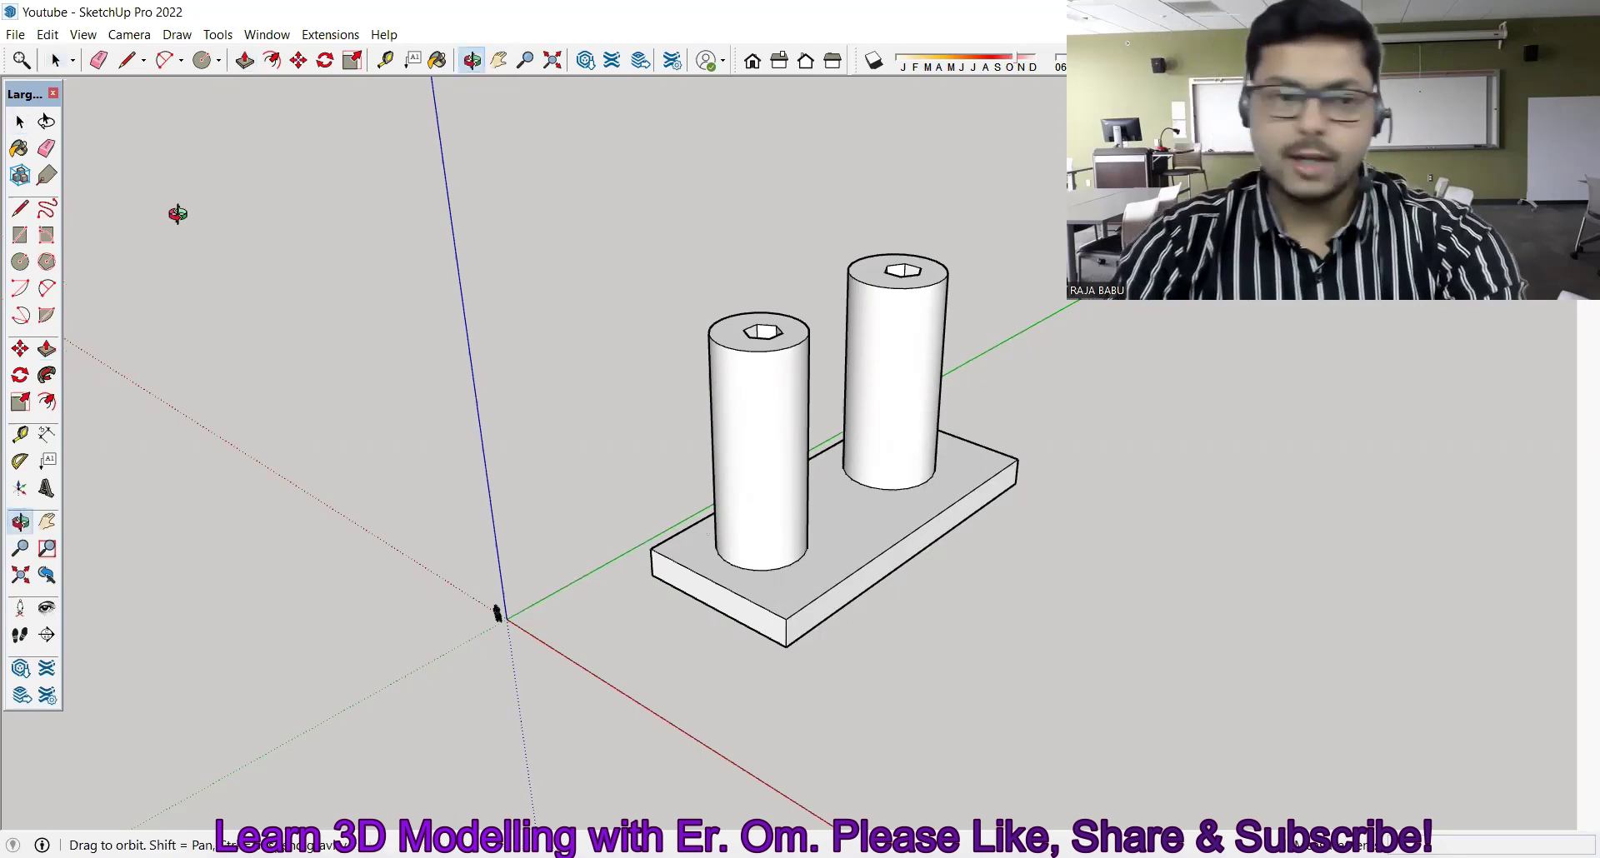
left_click_drag(316, 334, 393, 344)
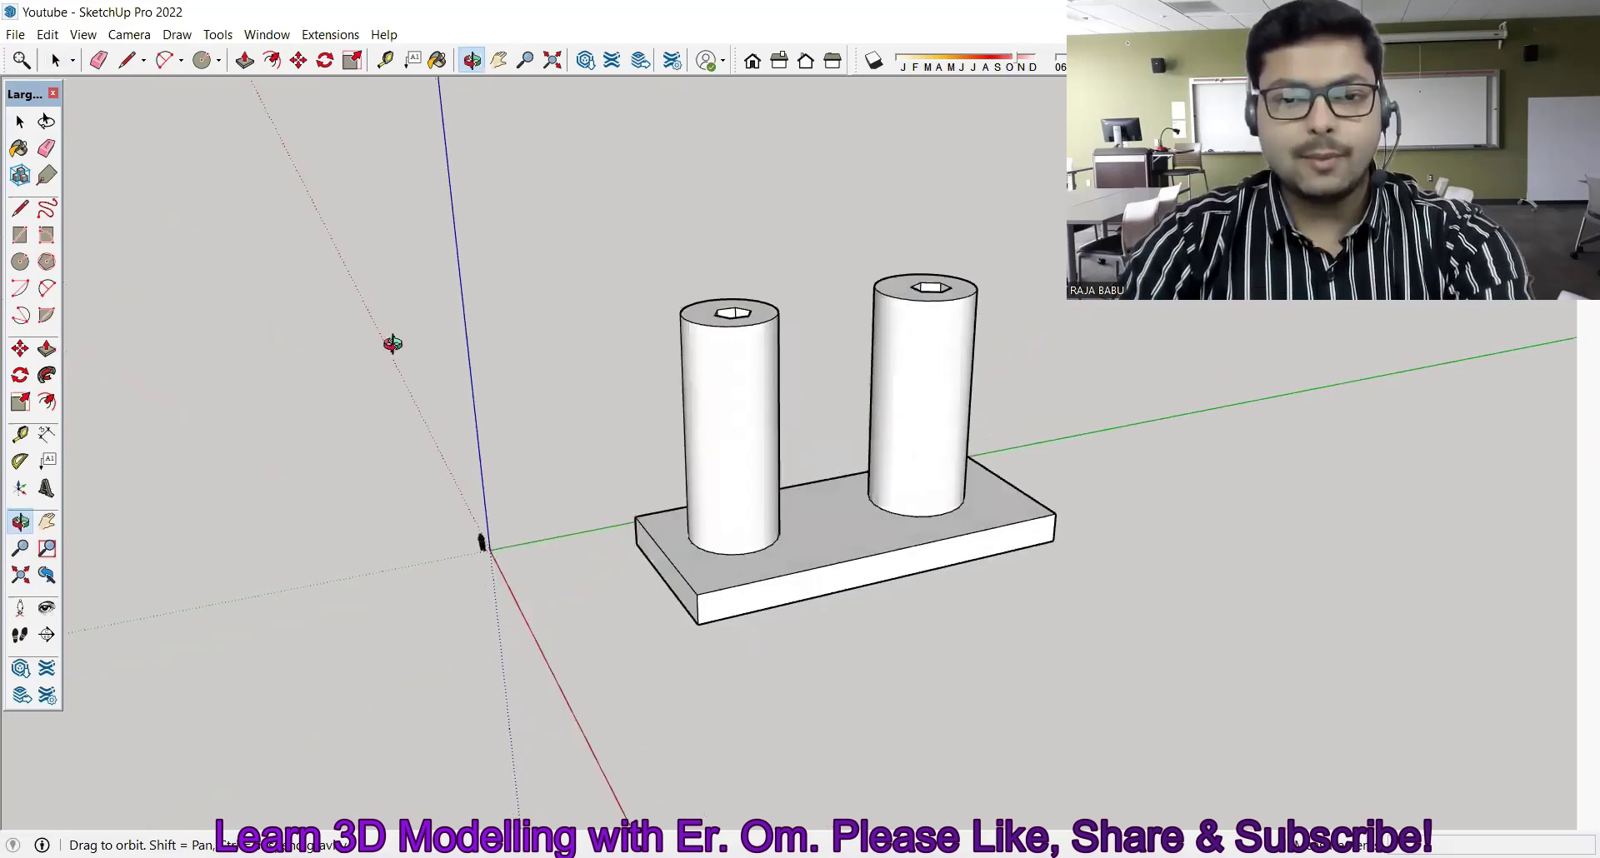
left_click_drag(712, 510, 464, 468, "shift")
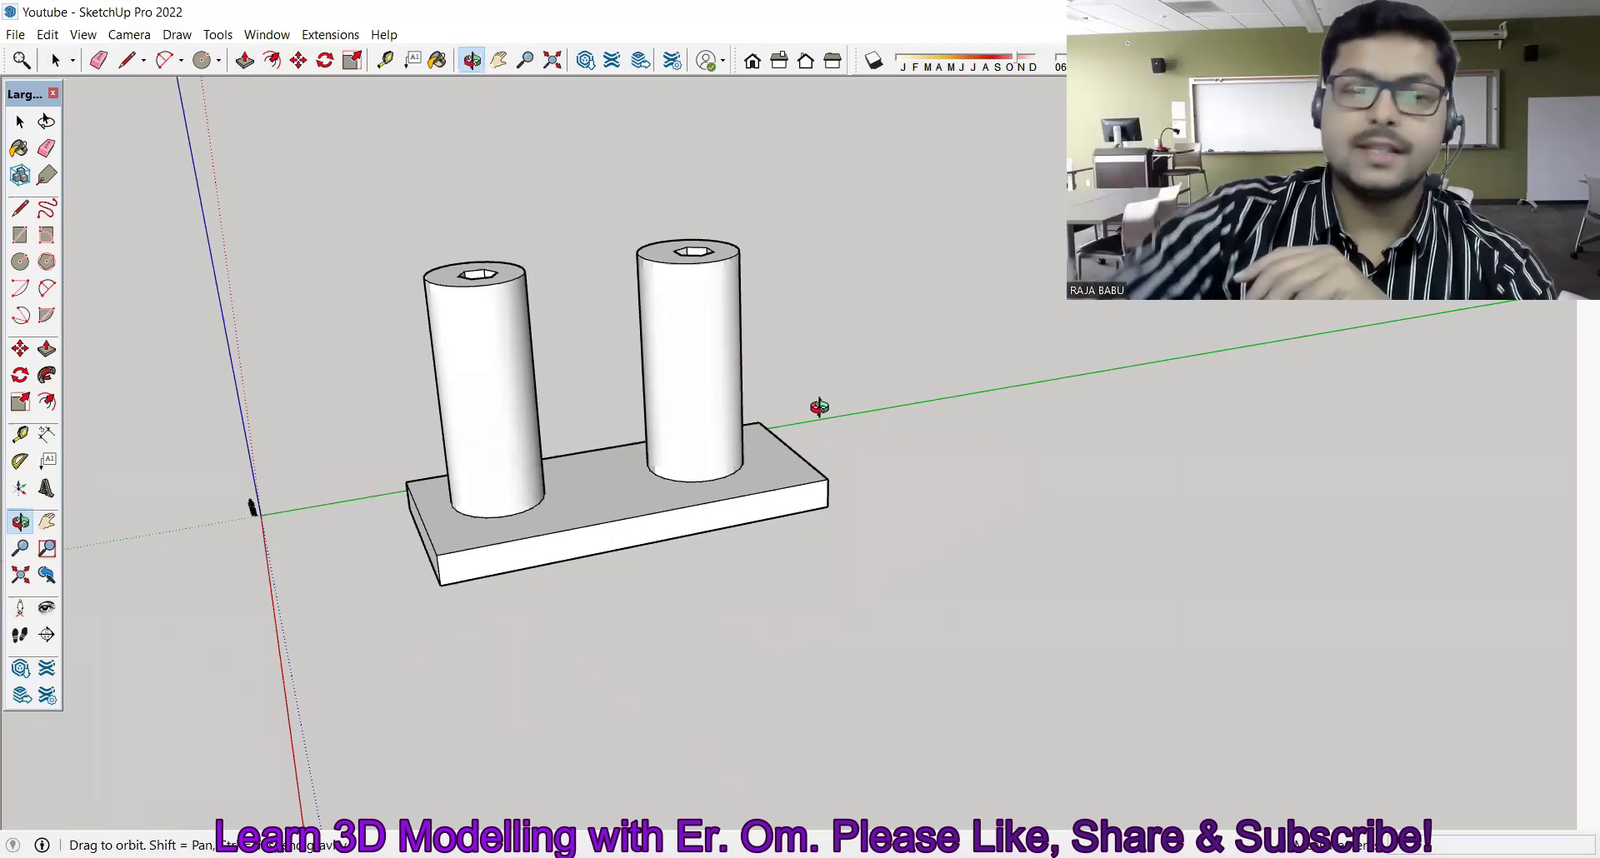
key("space")
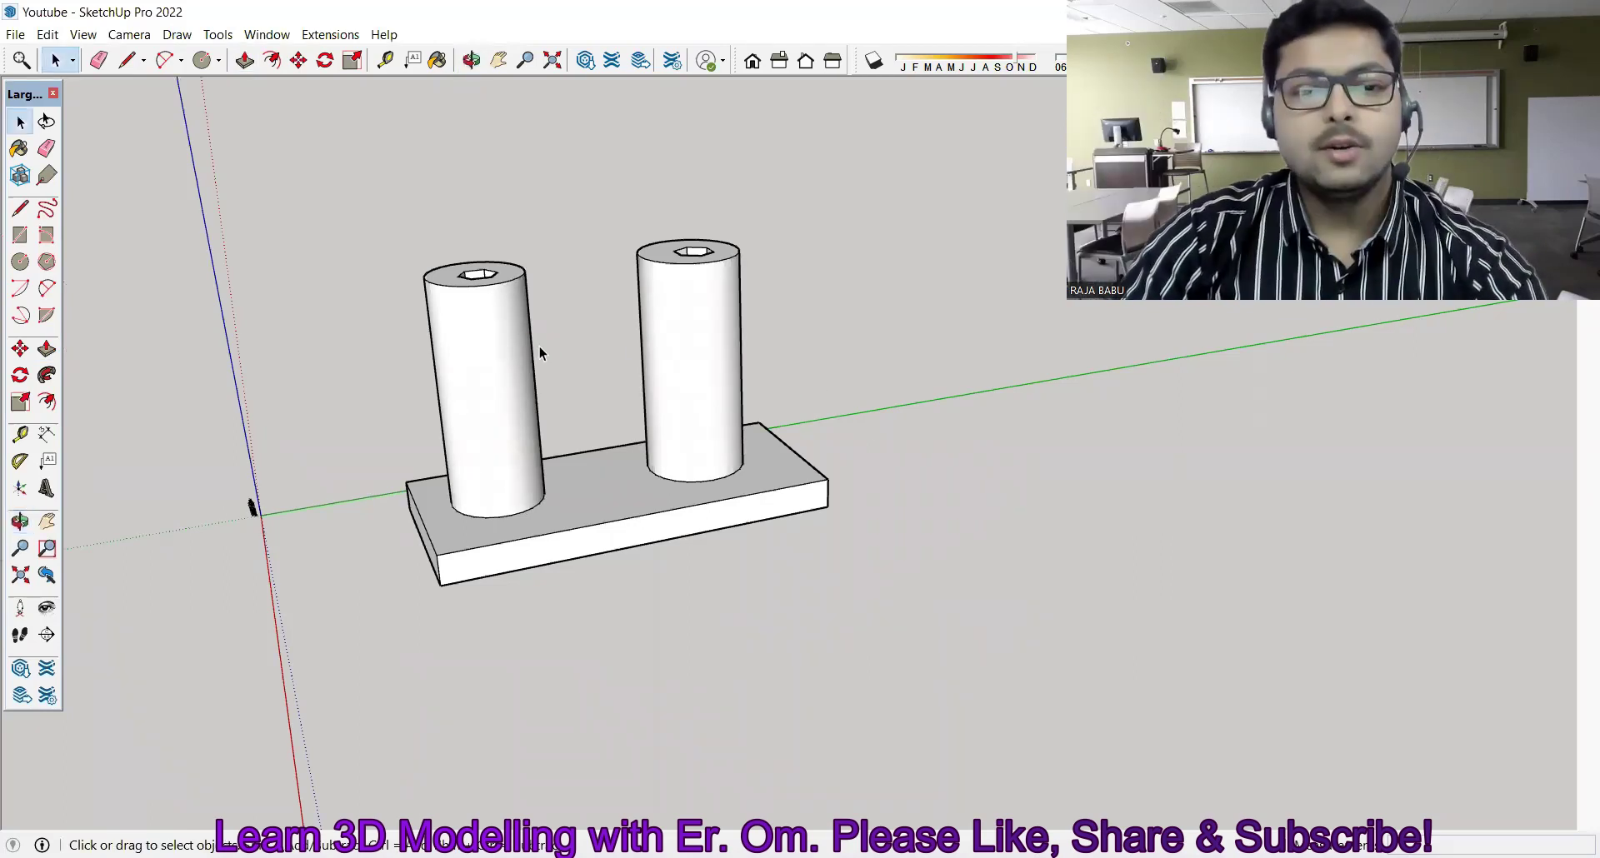
key("o")
left_click_drag(303, 347, 449, 340)
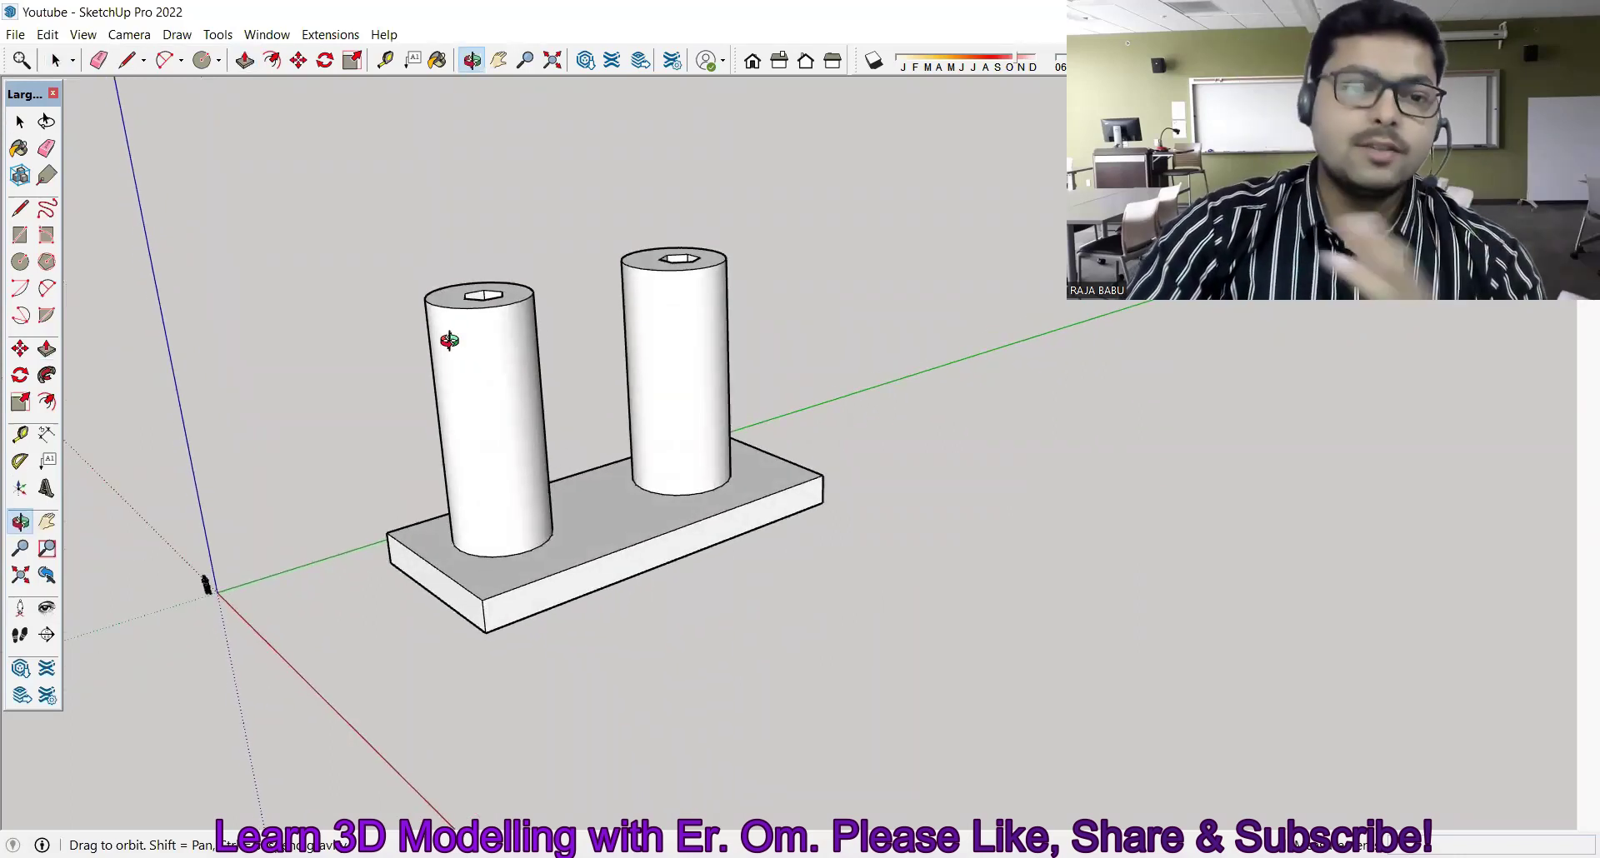
key("space")
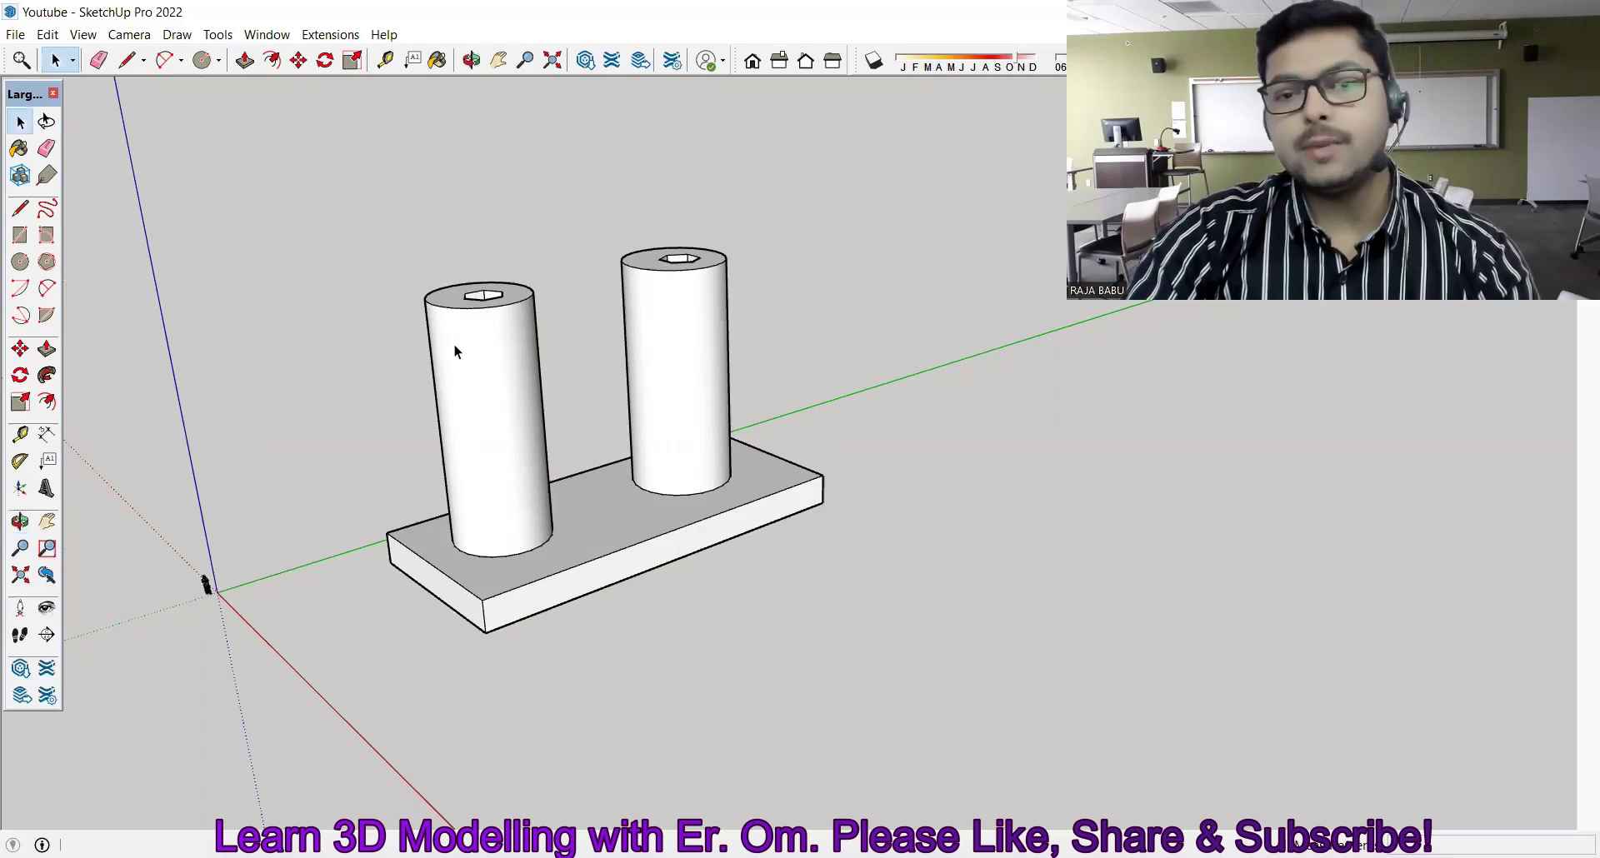
scroll(832, 463, "up", 2)
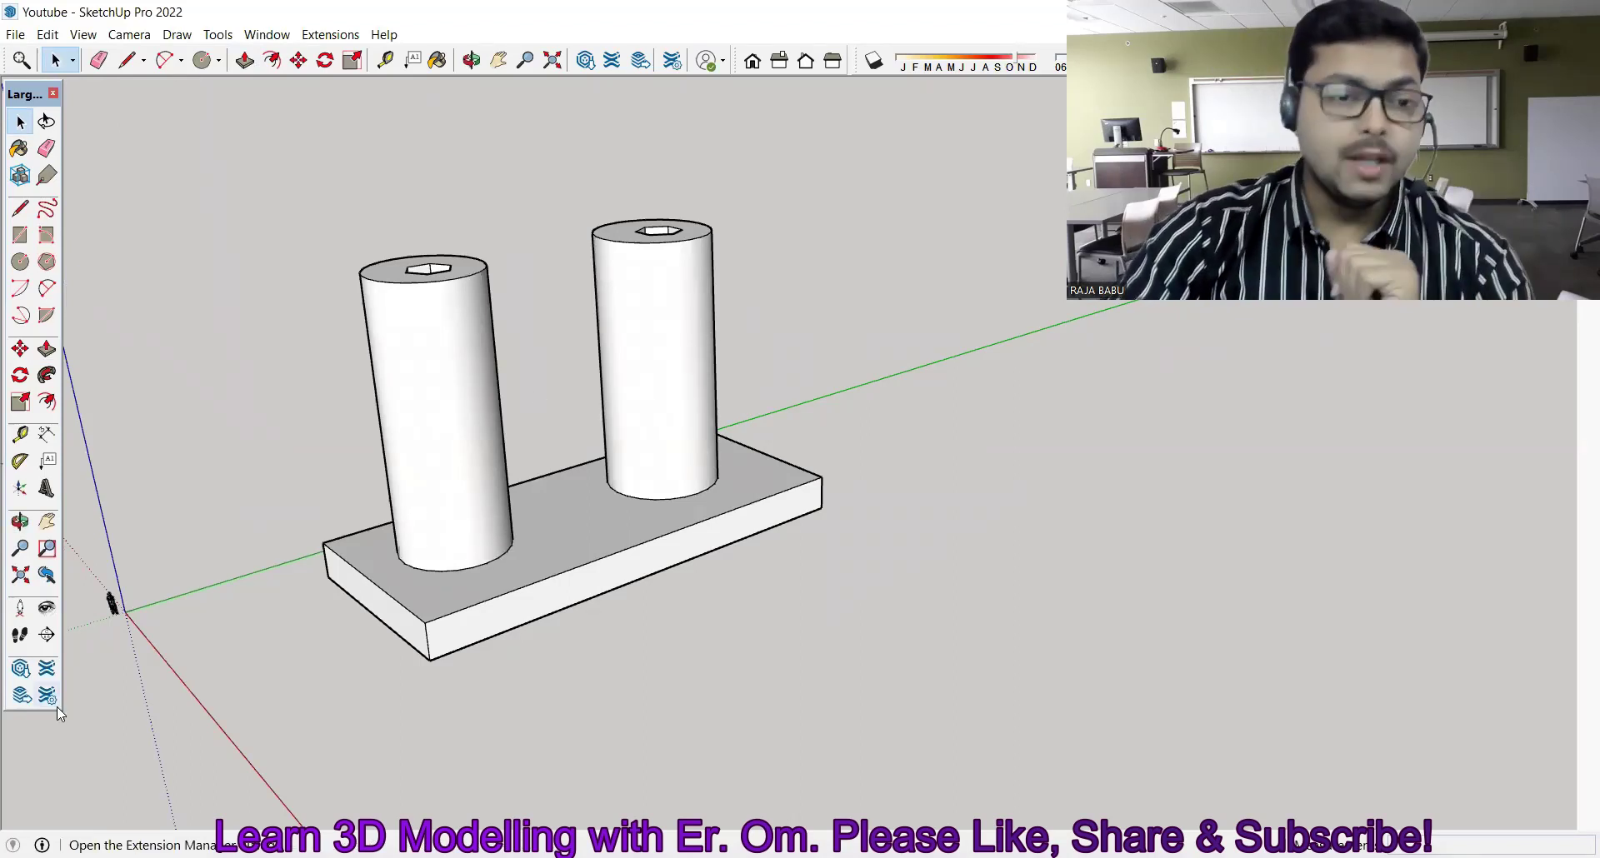
left_click(48, 523)
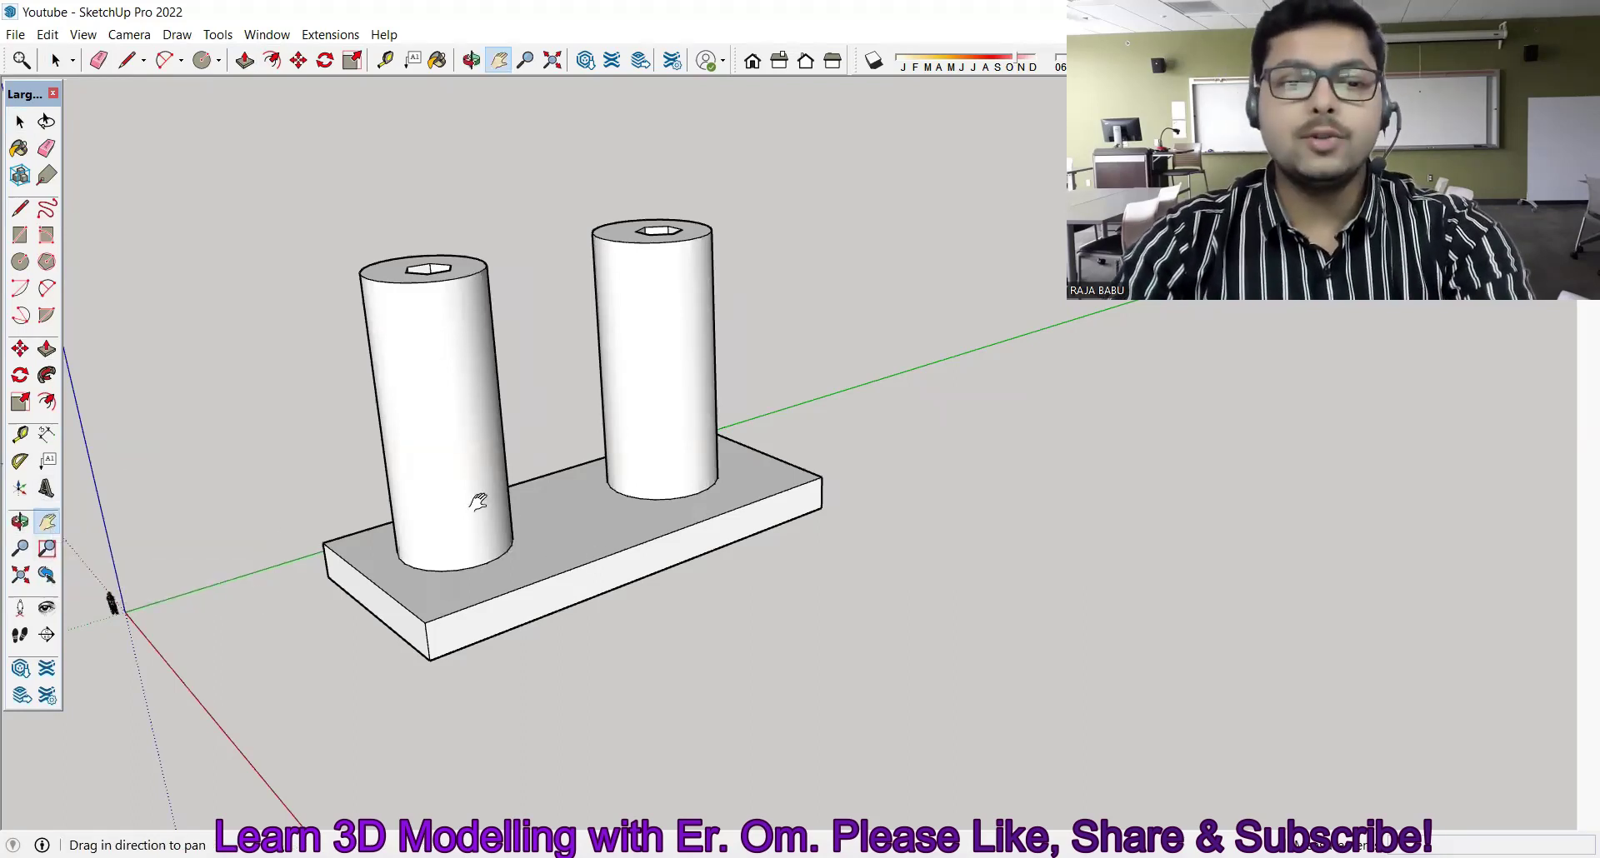
left_click_drag(472, 489, 1036, 615)
mouse_move(678, 547)
left_mouse_down()
mouse_move(411, 314)
mouse_move(270, 495)
mouse_move(457, 442)
left_mouse_up()
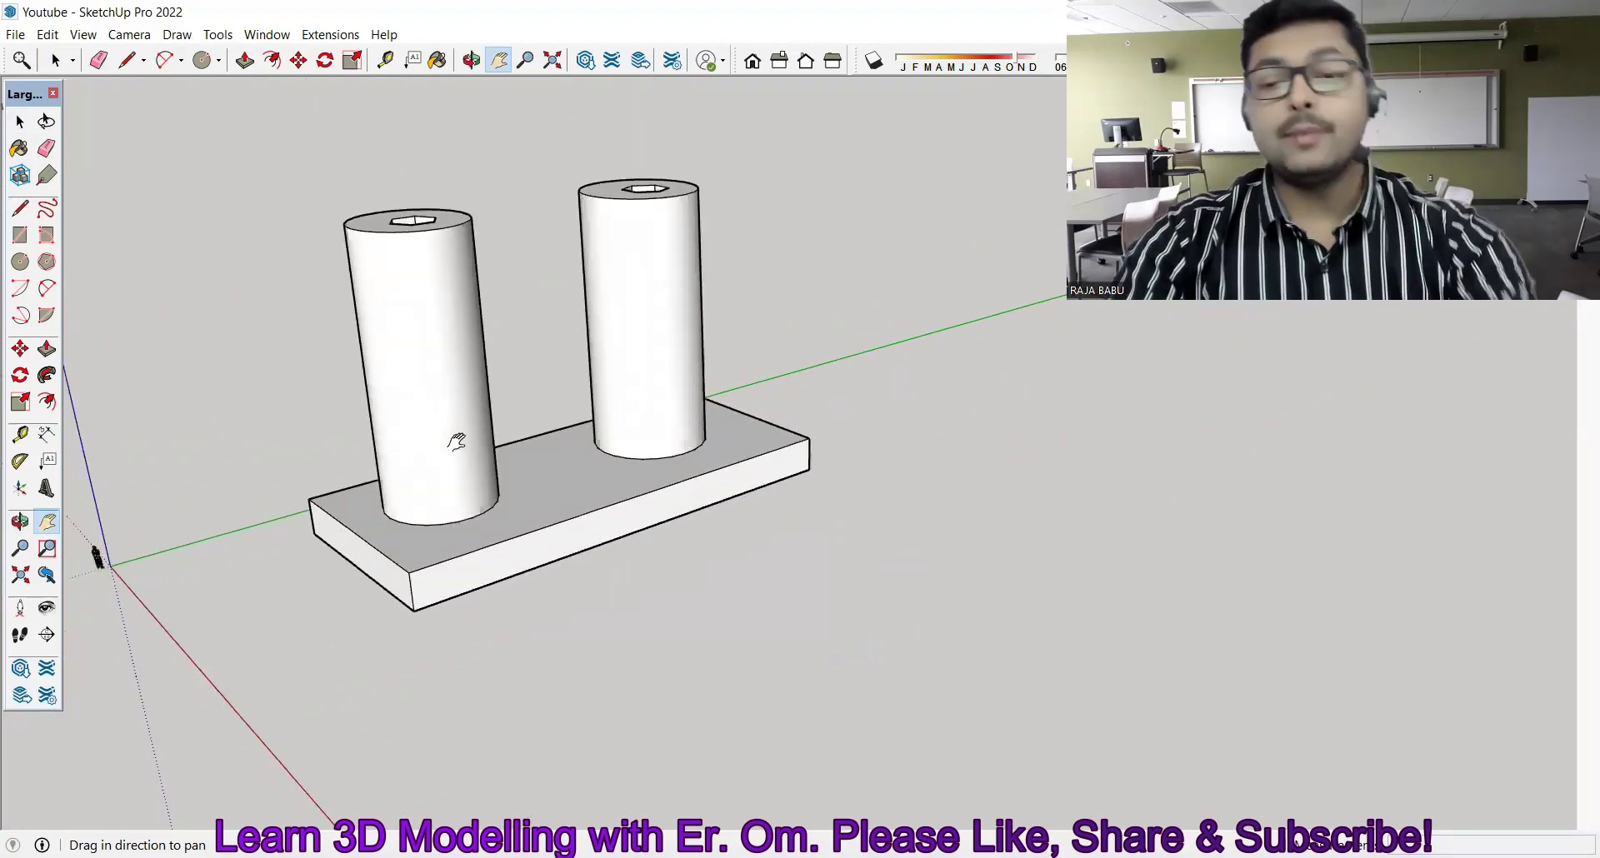
scroll(436, 508, "down", 2)
scroll(425, 509, "down", 1)
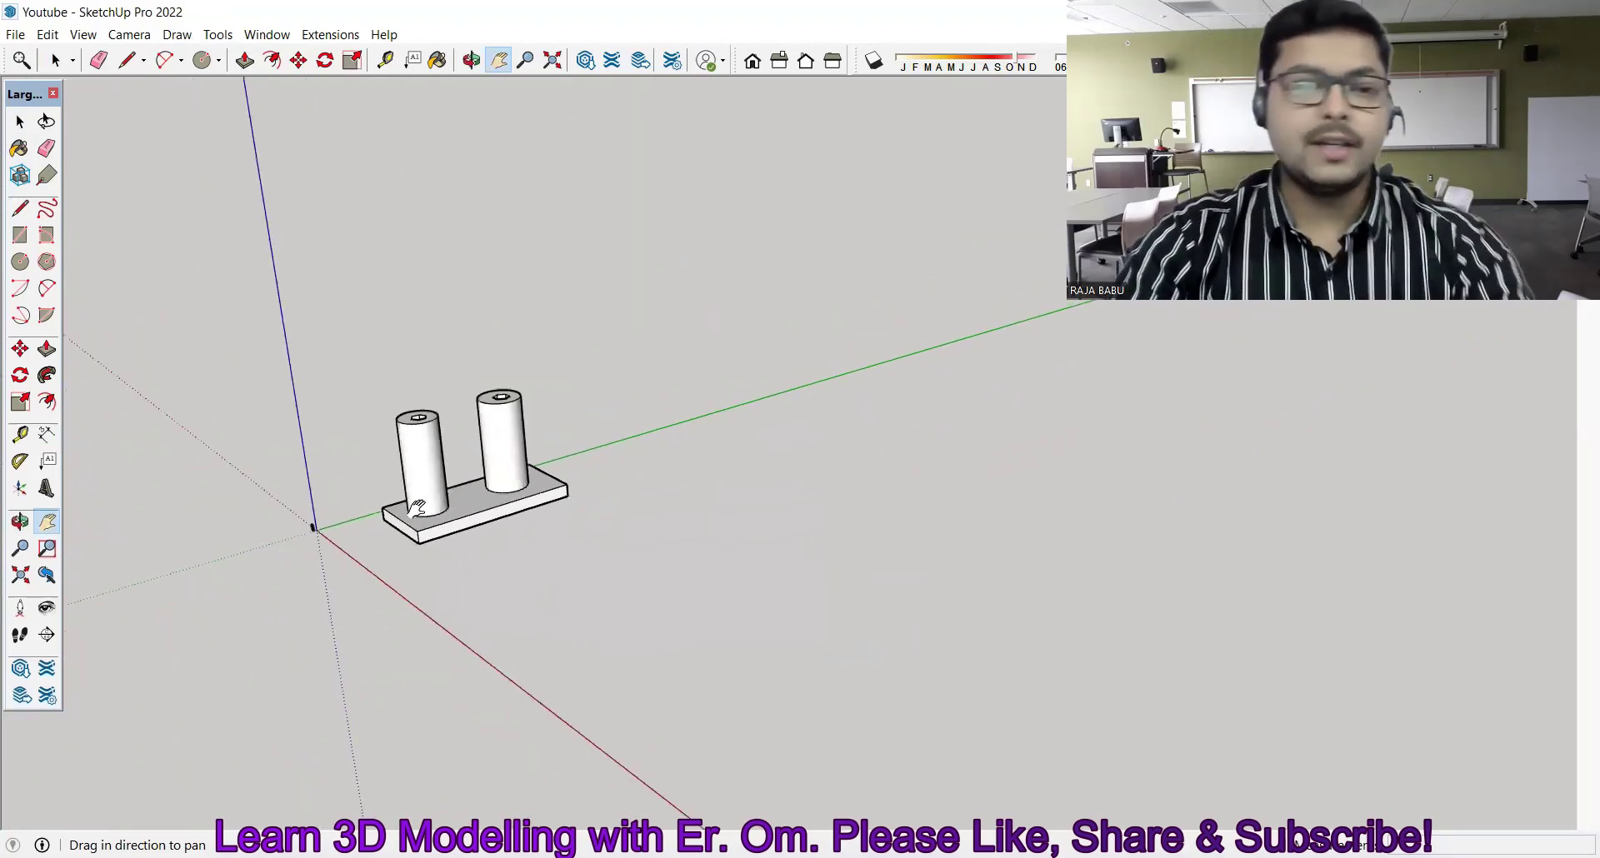
scroll(487, 510, "down", 1)
scroll(488, 510, "up", 3)
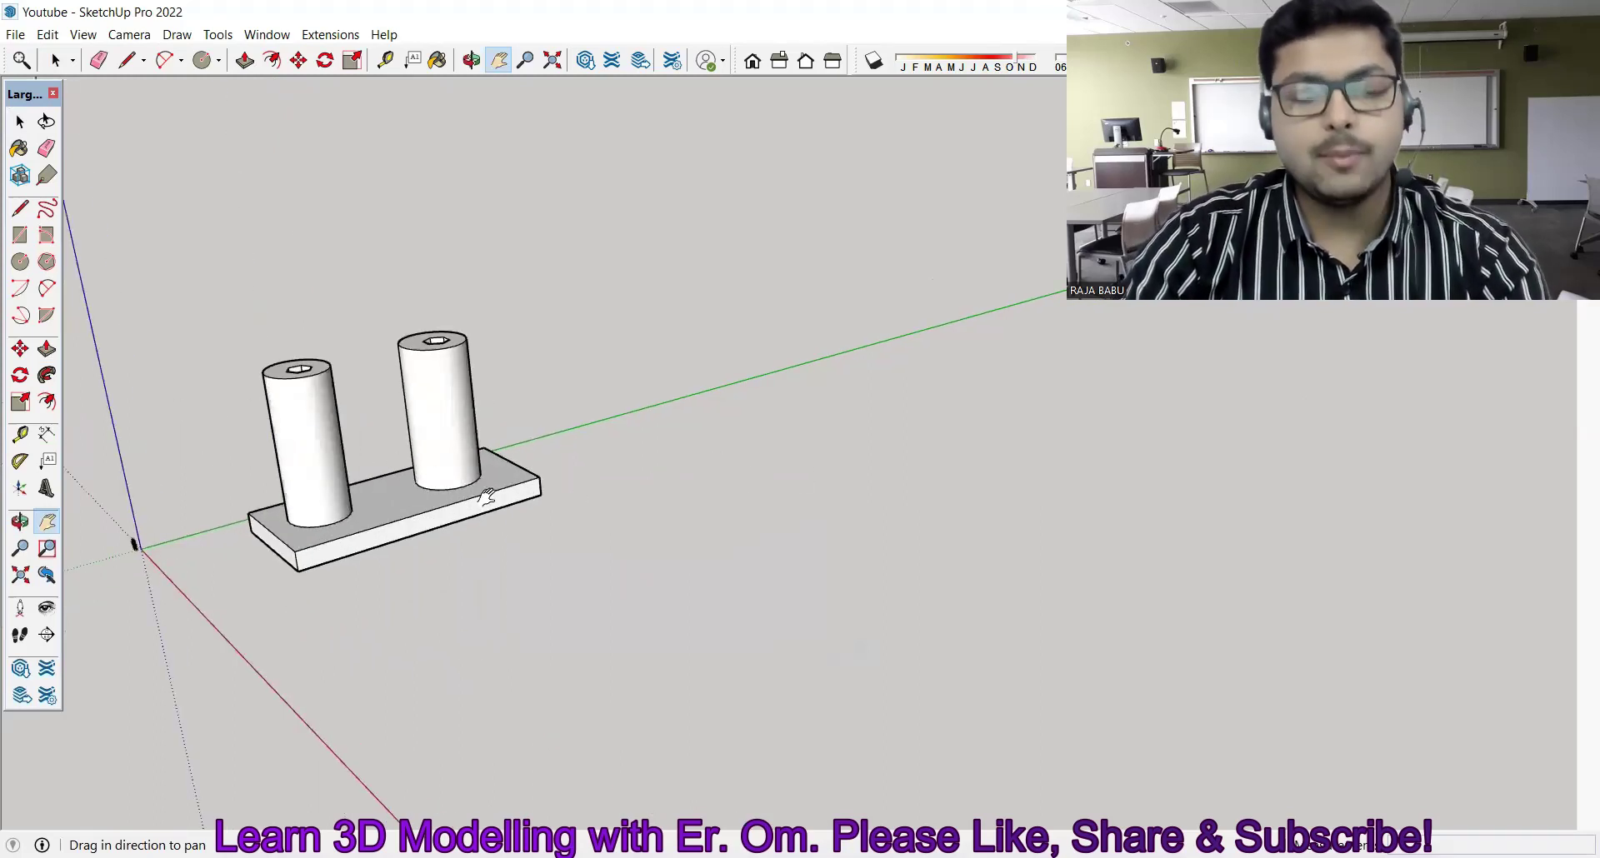
scroll(269, 500, "up", 3)
scroll(552, 602, "up", 3)
scroll(554, 584, "up", 2)
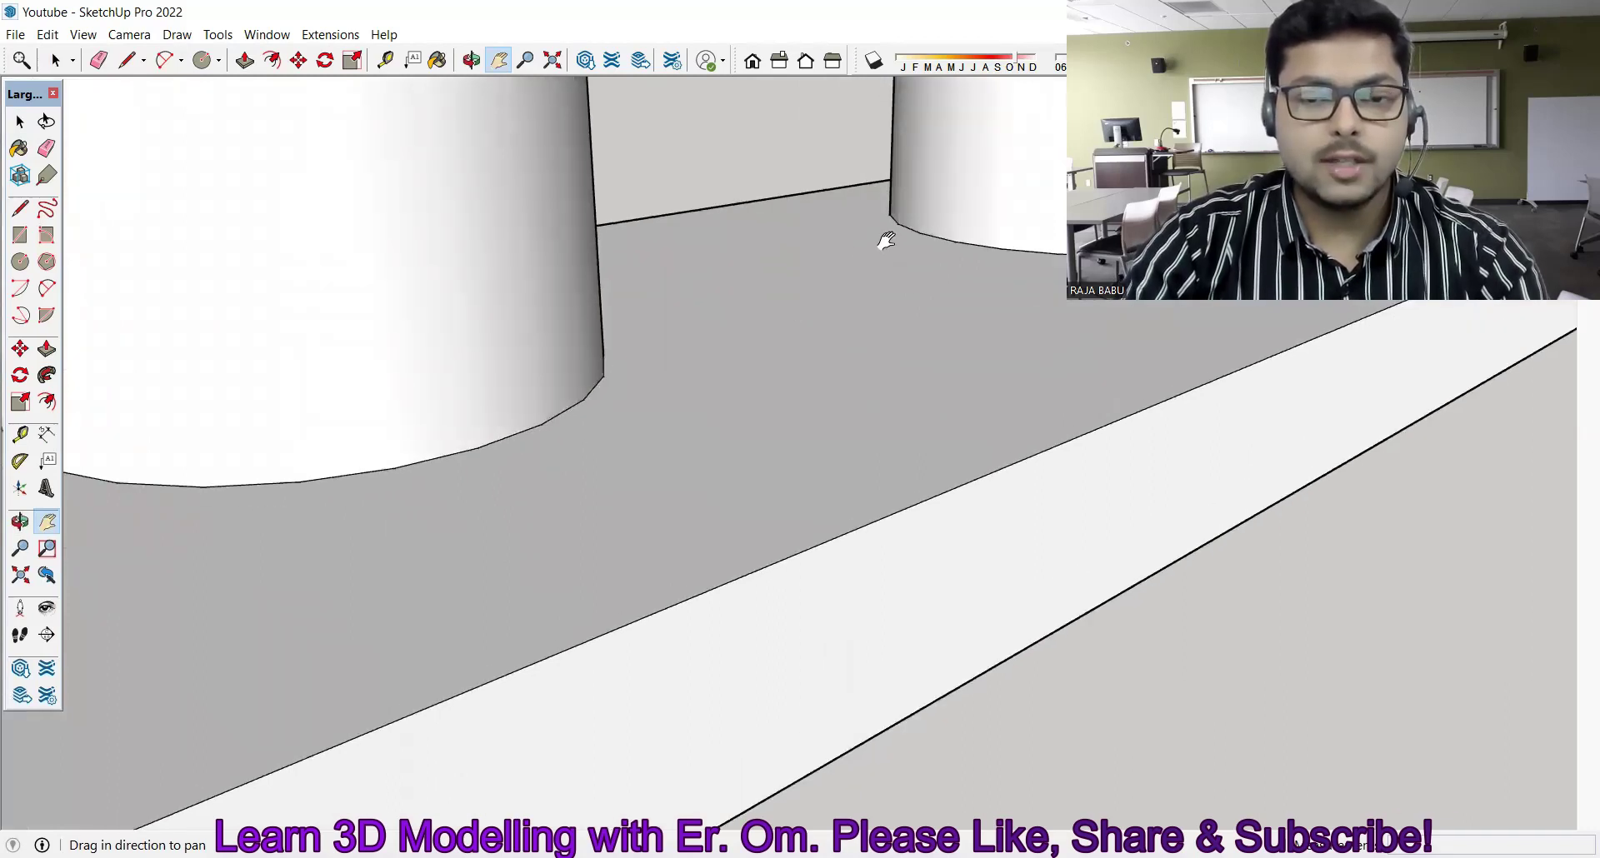
key("space")
key("o")
mouse_move(849, 275)
left_mouse_down()
mouse_move(633, 333)
mouse_move(753, 345)
left_mouse_up()
key("space")
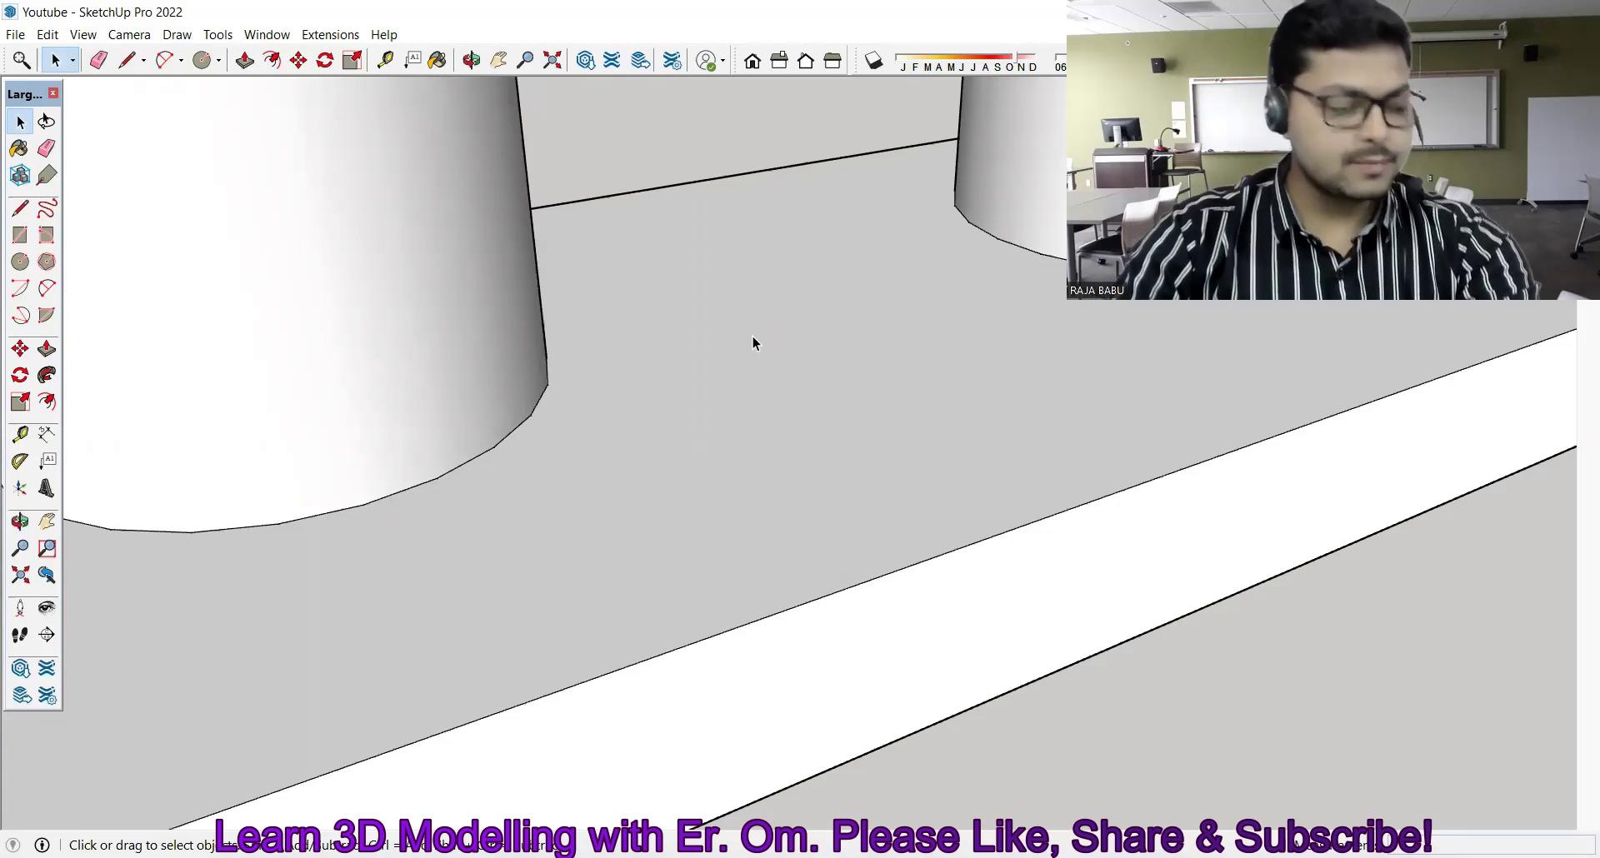
key("o")
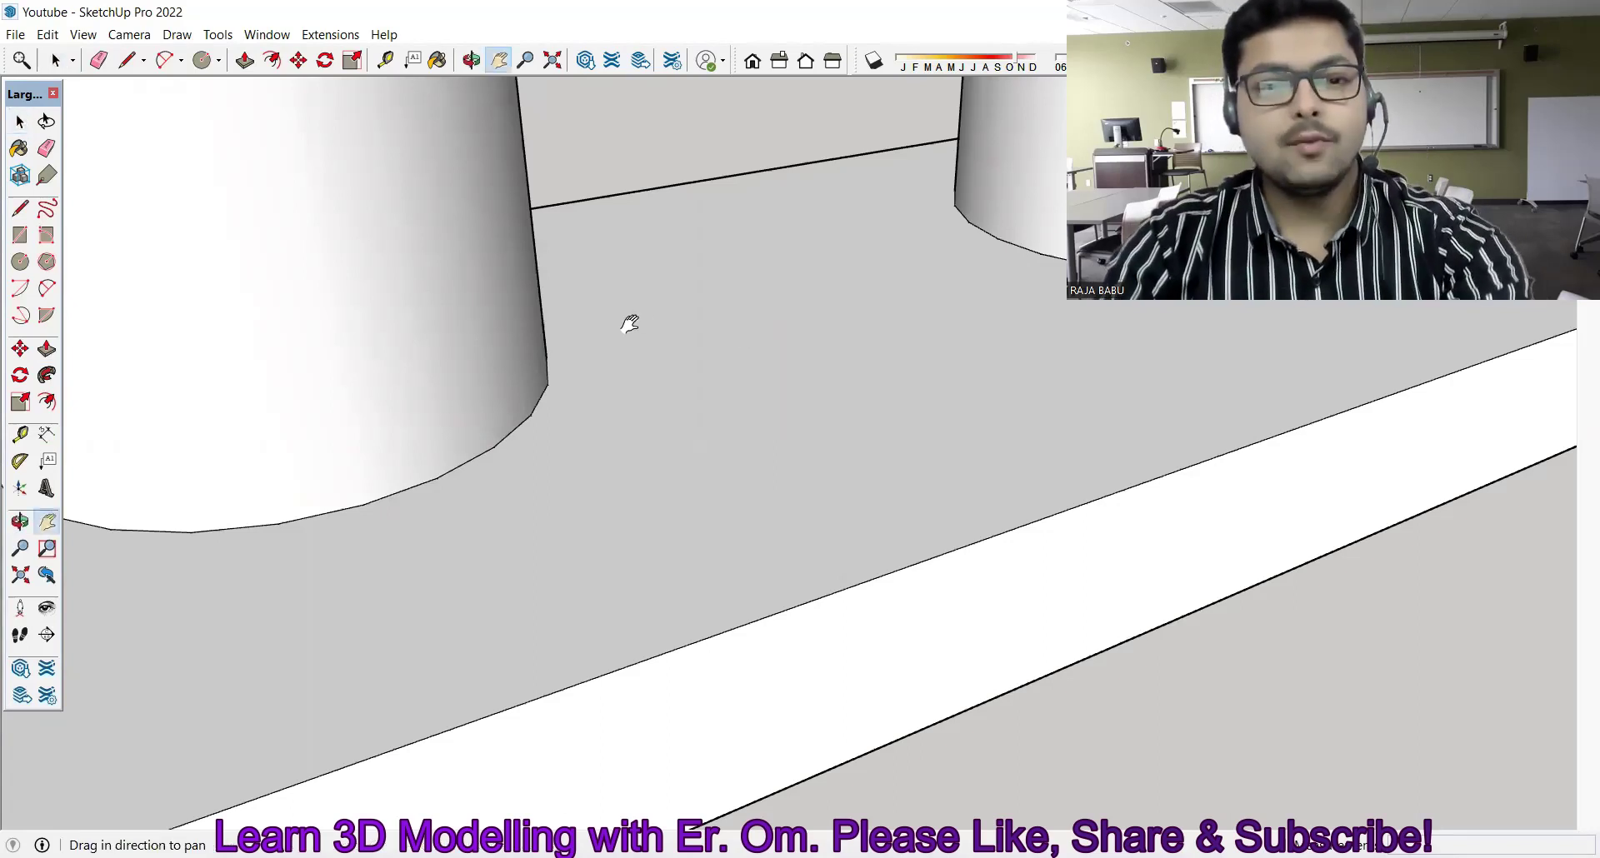
mouse_move(674, 310)
left_mouse_down("shift")
mouse_move(314, 392)
mouse_move(654, 356)
mouse_move(386, 433)
mouse_move(478, 409)
left_mouse_up("shift")
scroll(611, 401, "down", 3)
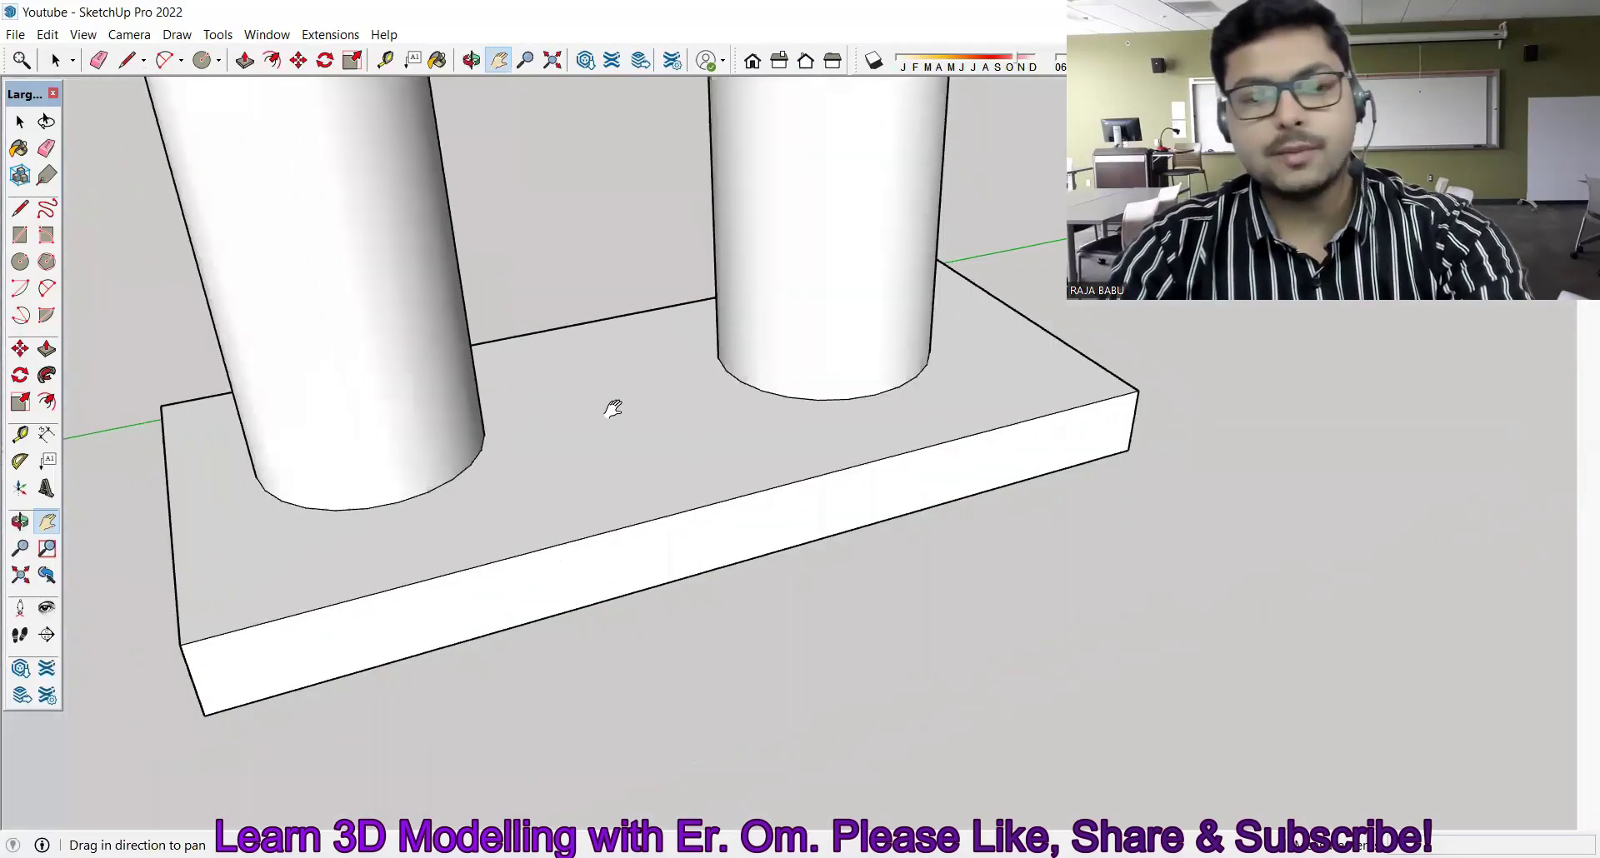
scroll(611, 404, "down", 3)
scroll(611, 419, "down", 1)
middle_click_drag(658, 511, 749, 406)
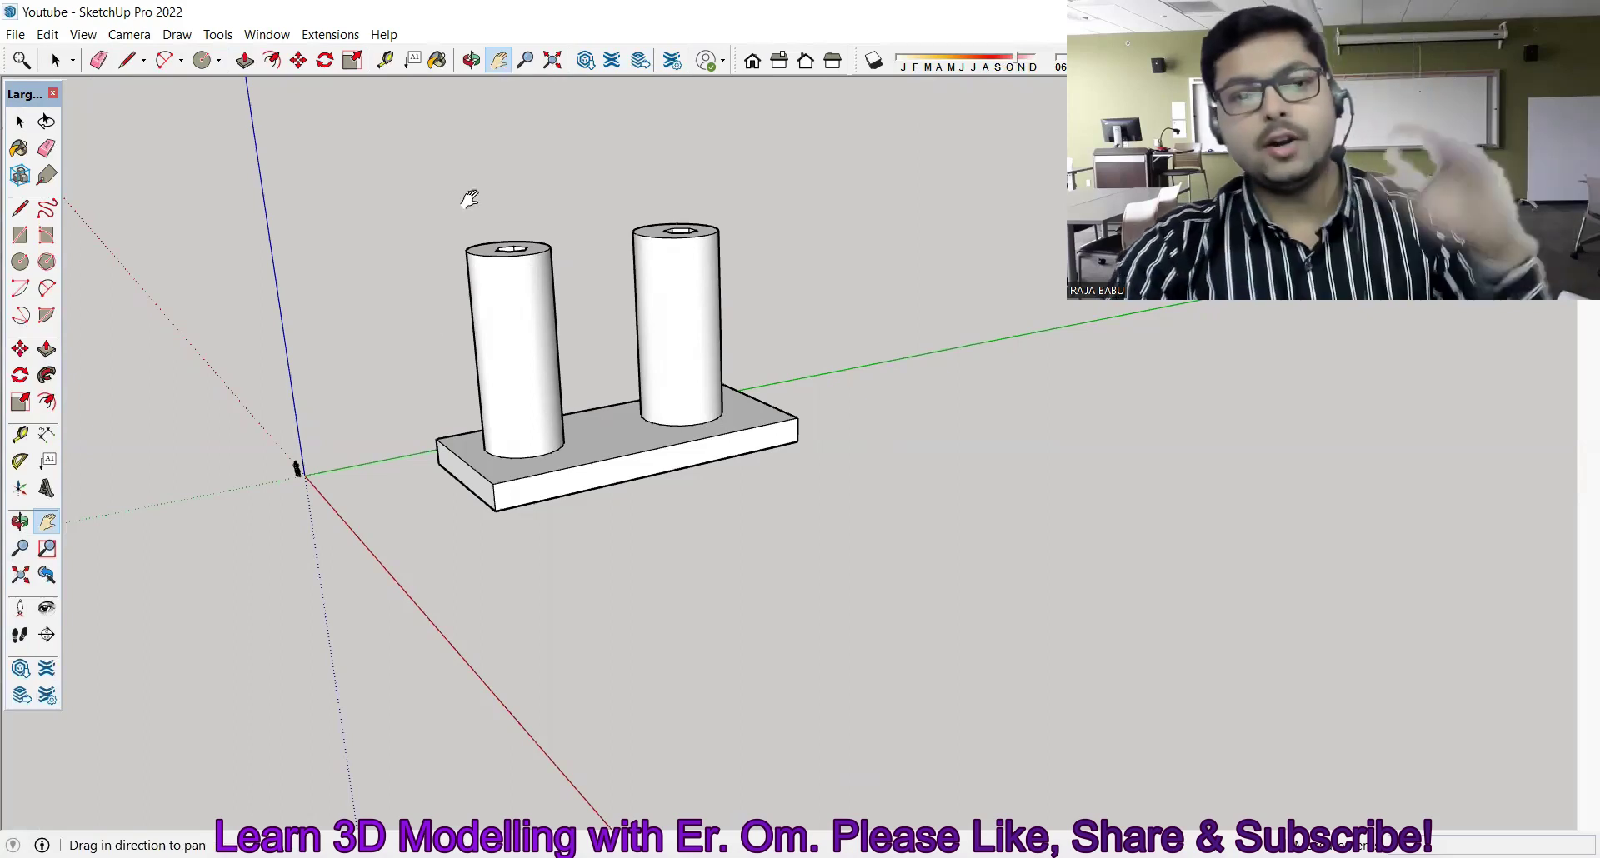
mouse_move(511, 597)
left_mouse_down()
mouse_move(497, 414)
mouse_move(443, 382)
mouse_move(489, 500)
left_mouse_up()
left_click_drag(474, 429, 209, 395)
mouse_move(408, 450)
left_mouse_down()
mouse_move(567, 550)
mouse_move(889, 544)
mouse_move(958, 589)
mouse_move(897, 592)
left_mouse_up()
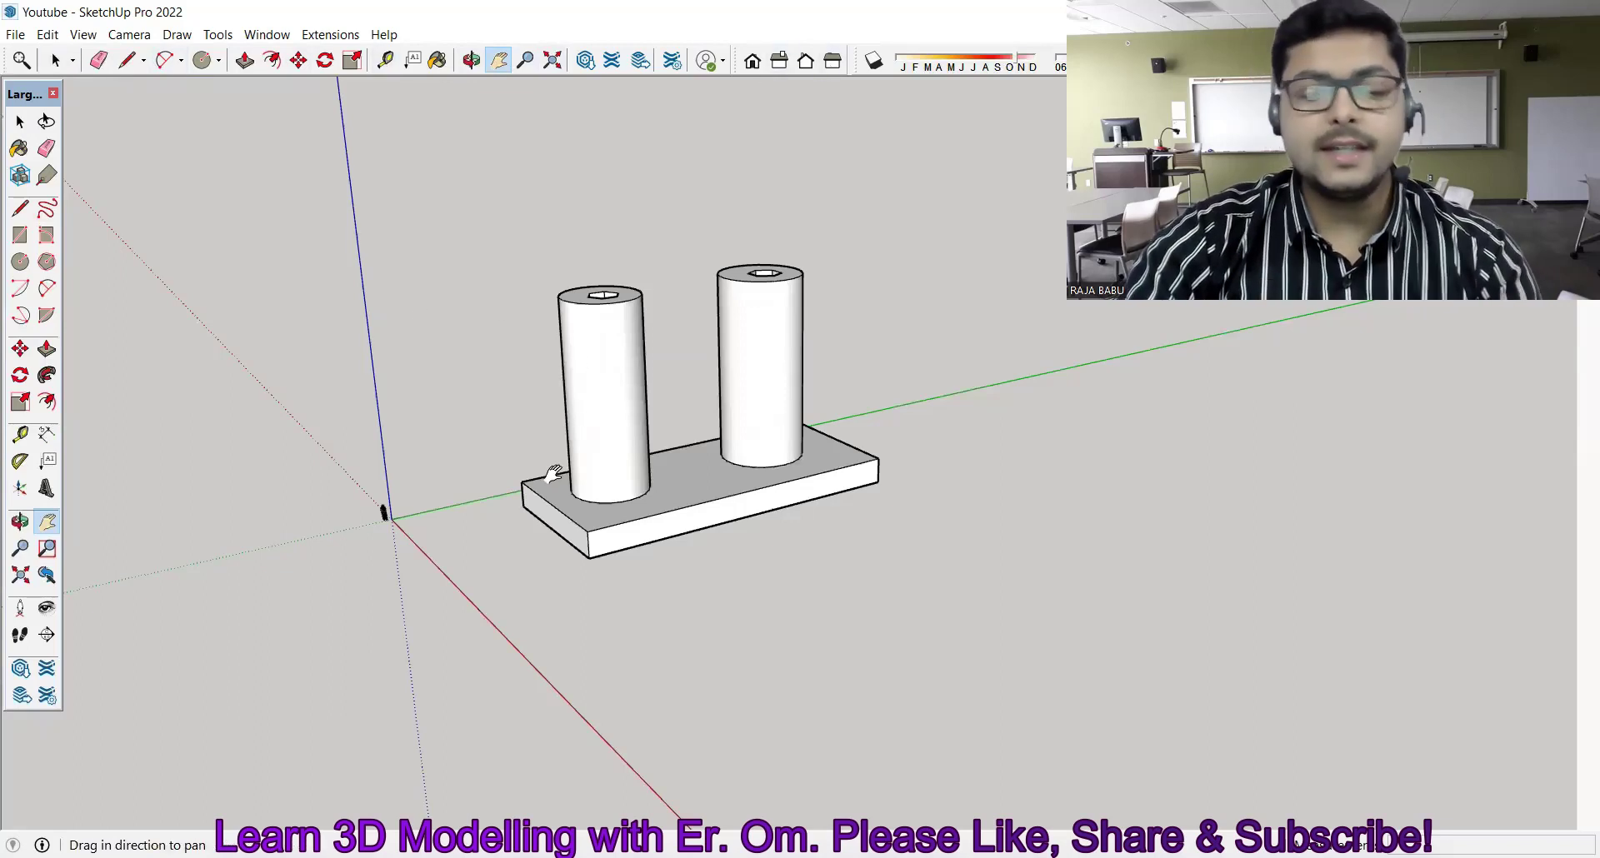
key("space")
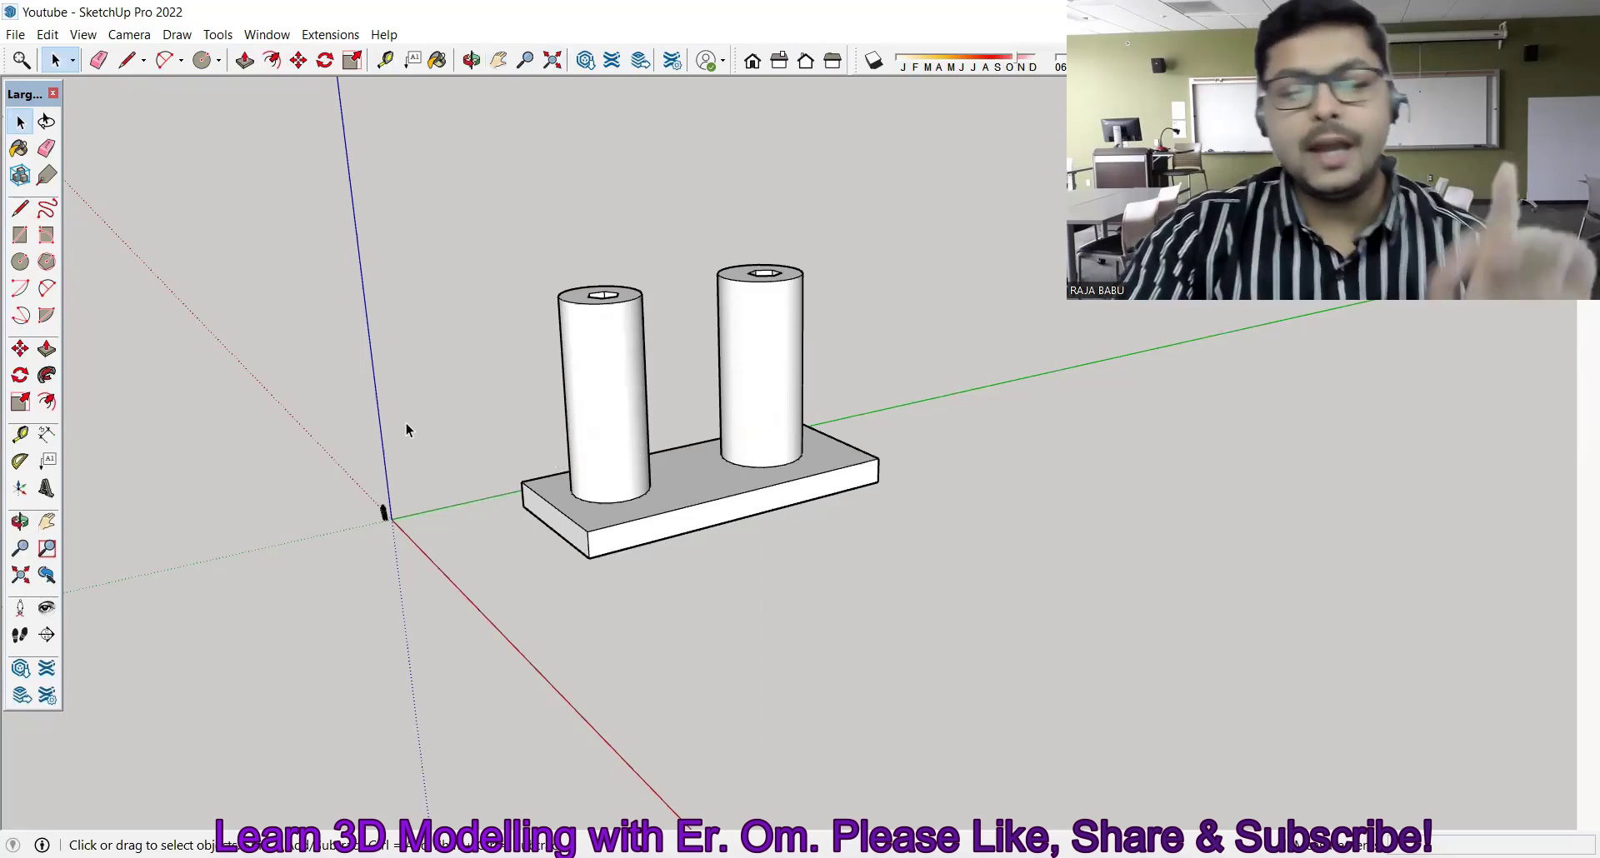
key("h")
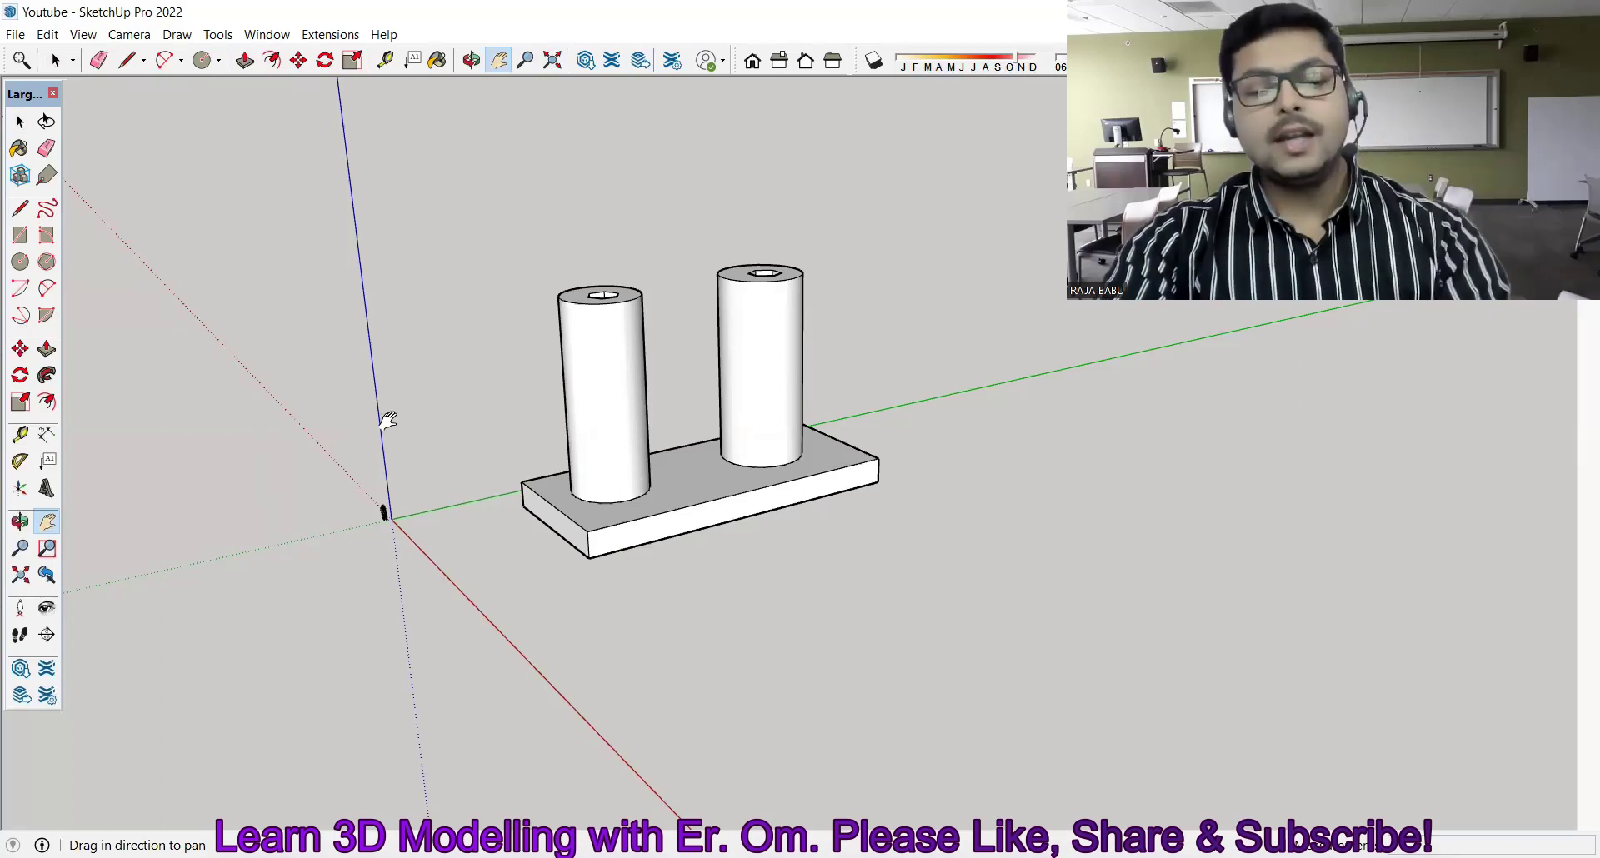
key("space")
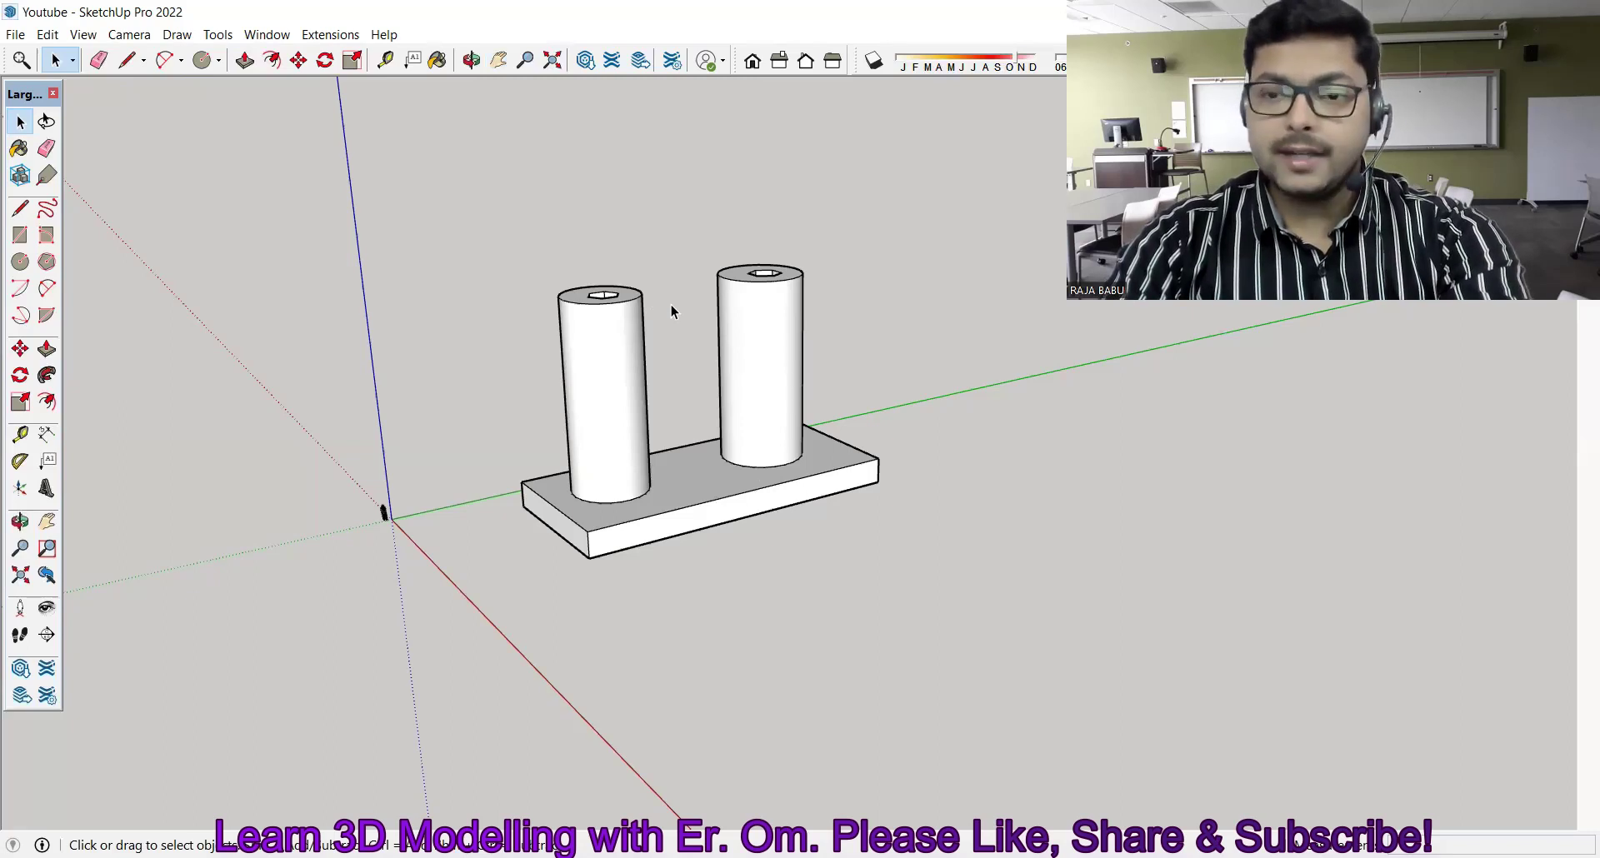
key("o")
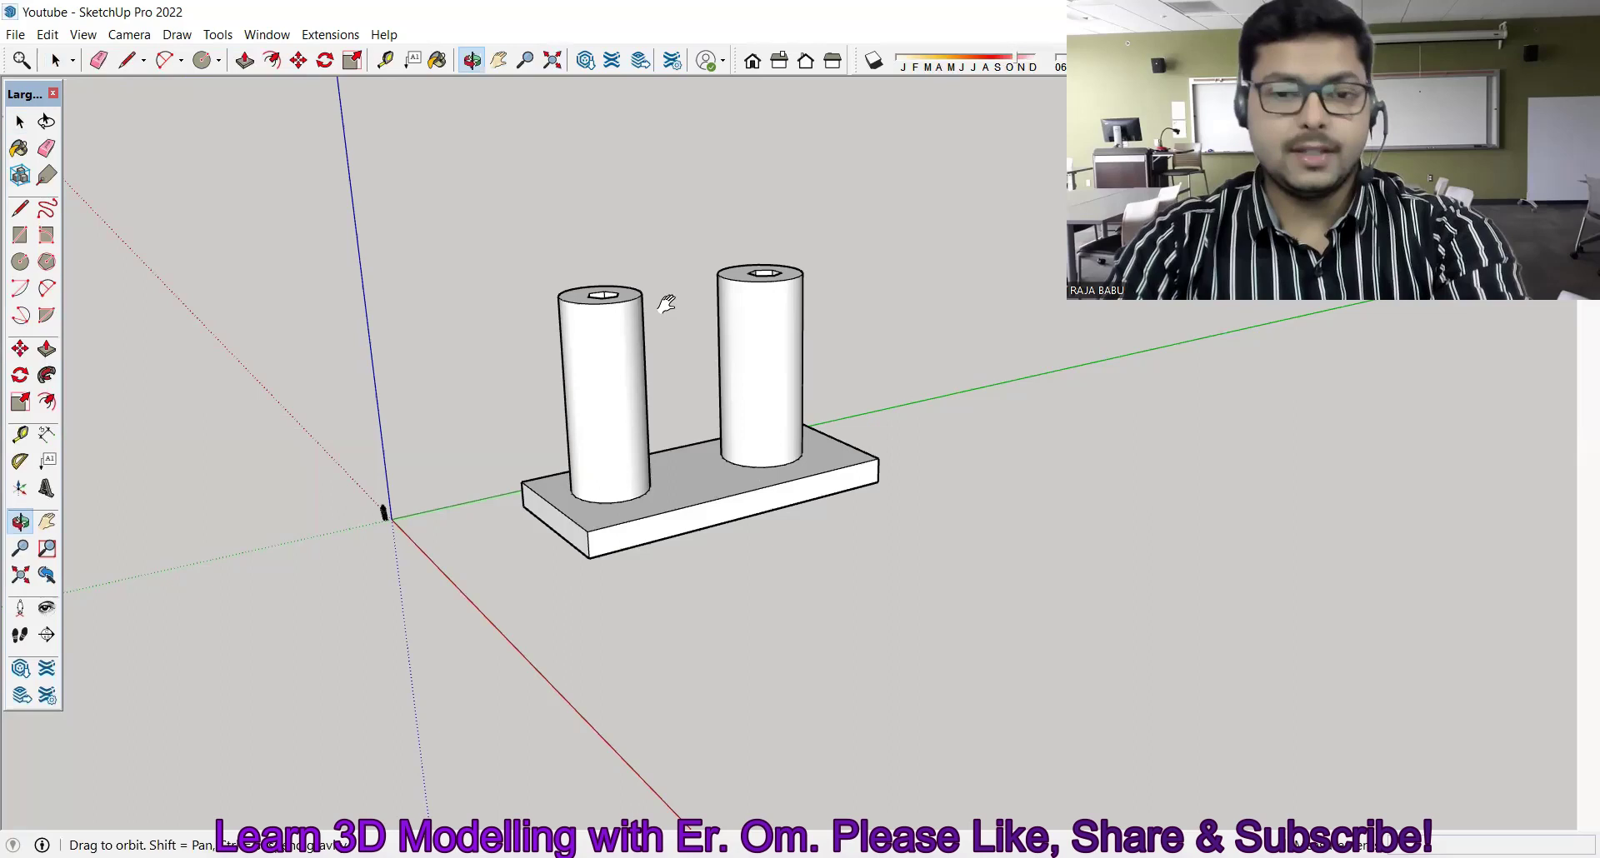
mouse_move(667, 303)
left_mouse_down("shift")
mouse_move(341, 362)
mouse_move(914, 561)
mouse_move(1311, 537)
left_mouse_up("shift")
mouse_move(1026, 551)
left_mouse_down("shift")
mouse_move(571, 540)
mouse_move(600, 150)
mouse_move(610, 439)
mouse_move(603, 373)
mouse_move(269, 373)
mouse_move(757, 368)
mouse_move(533, 525)
mouse_move(464, 125)
mouse_move(829, 172)
mouse_move(337, 211)
left_mouse_up("shift")
left_click_drag(308, 476, 477, 239)
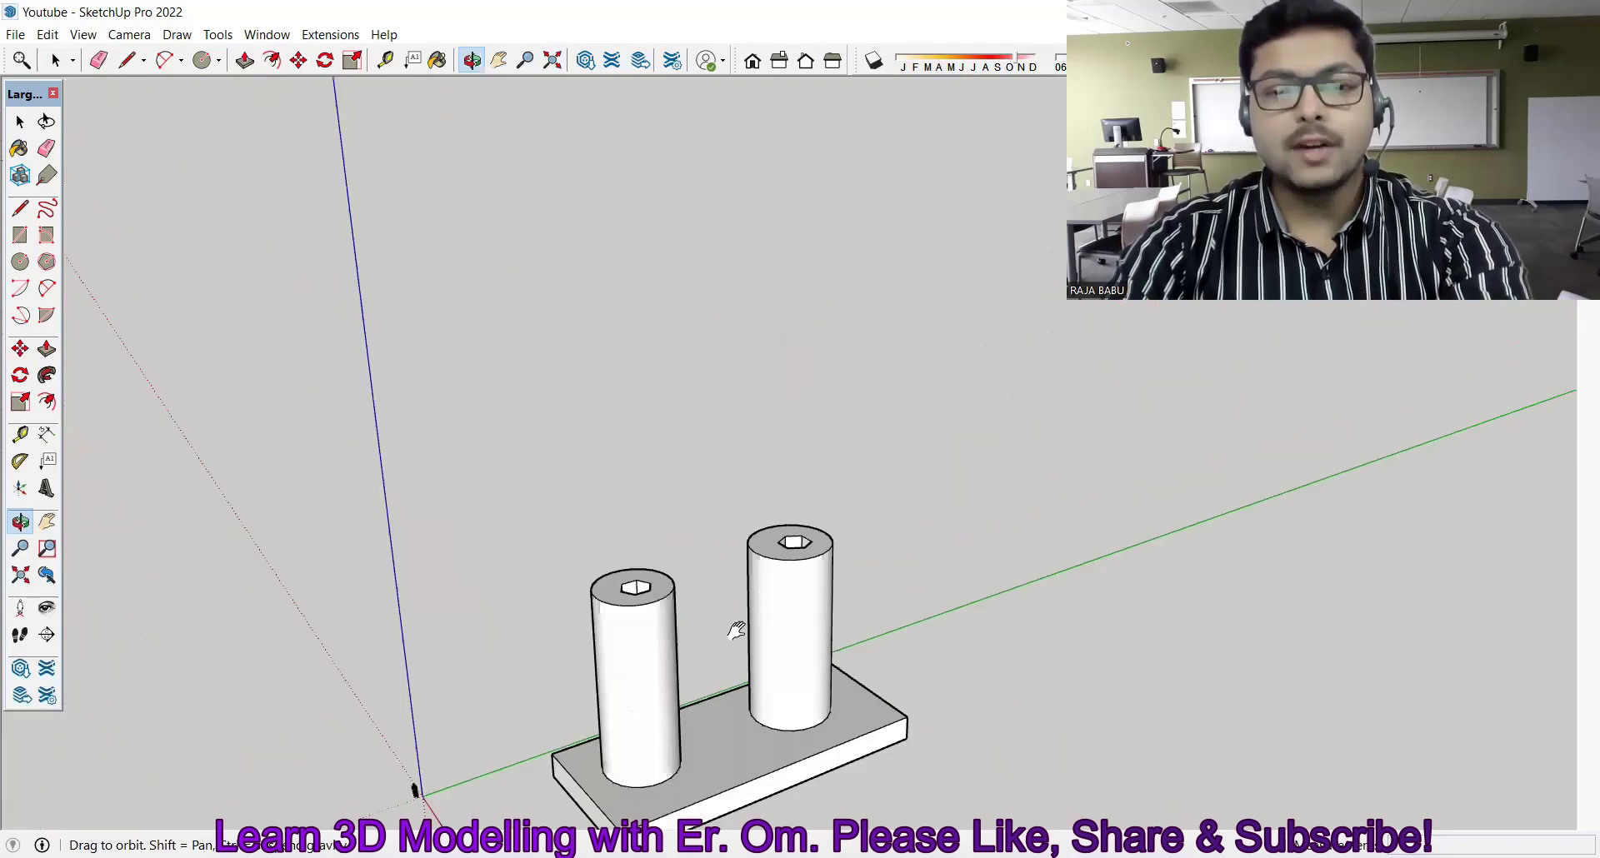
key("space")
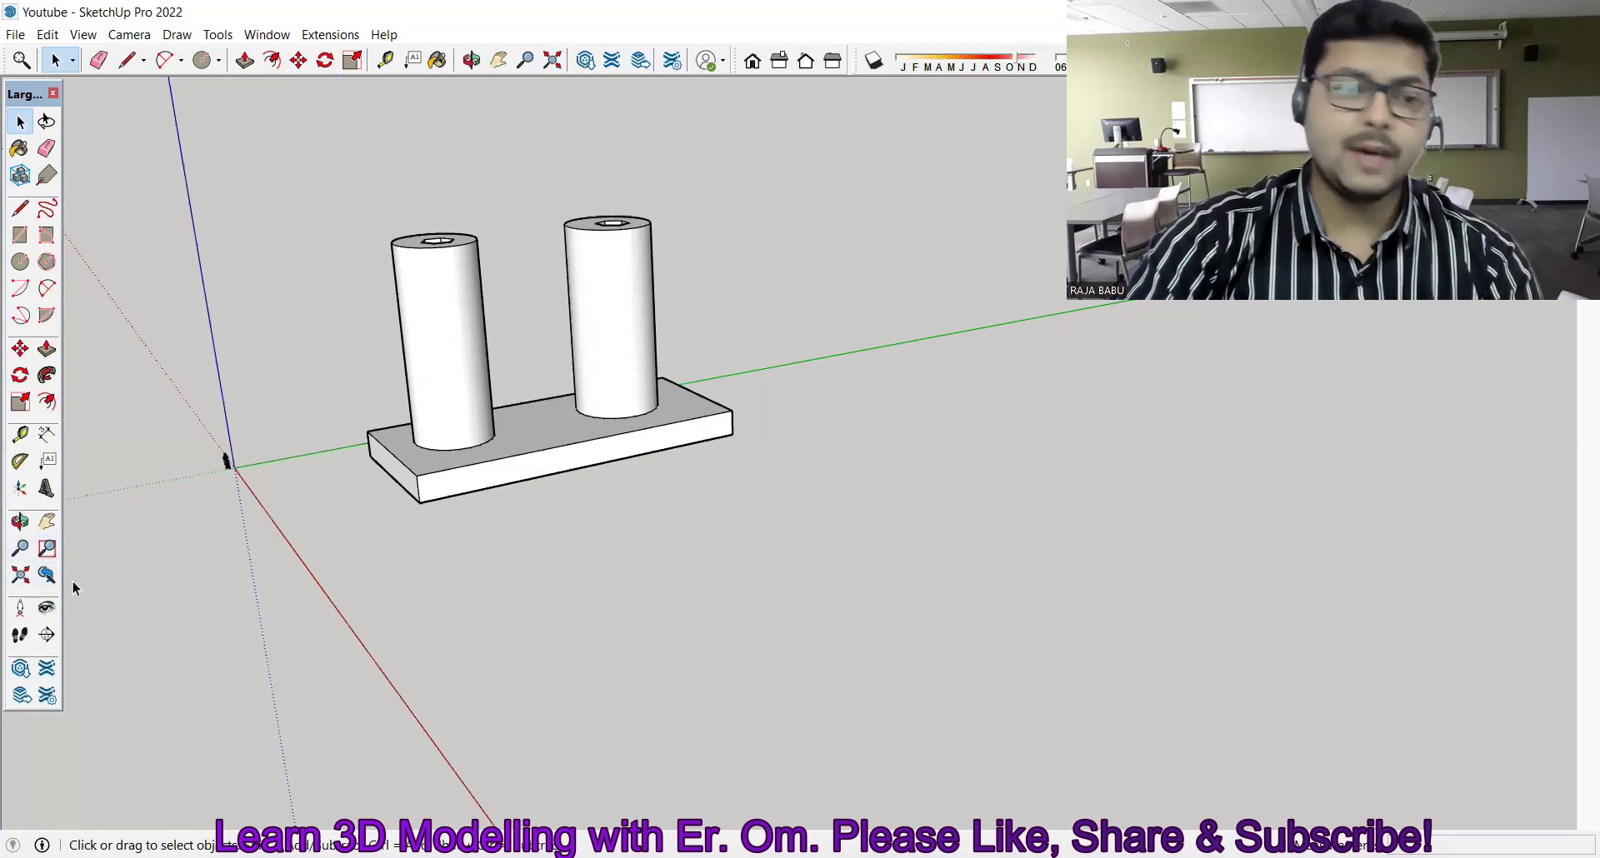
Step: Zoom out from the model with the Zoom tool (Z) and mouse wheel, nudging the view
left_click(17, 552)
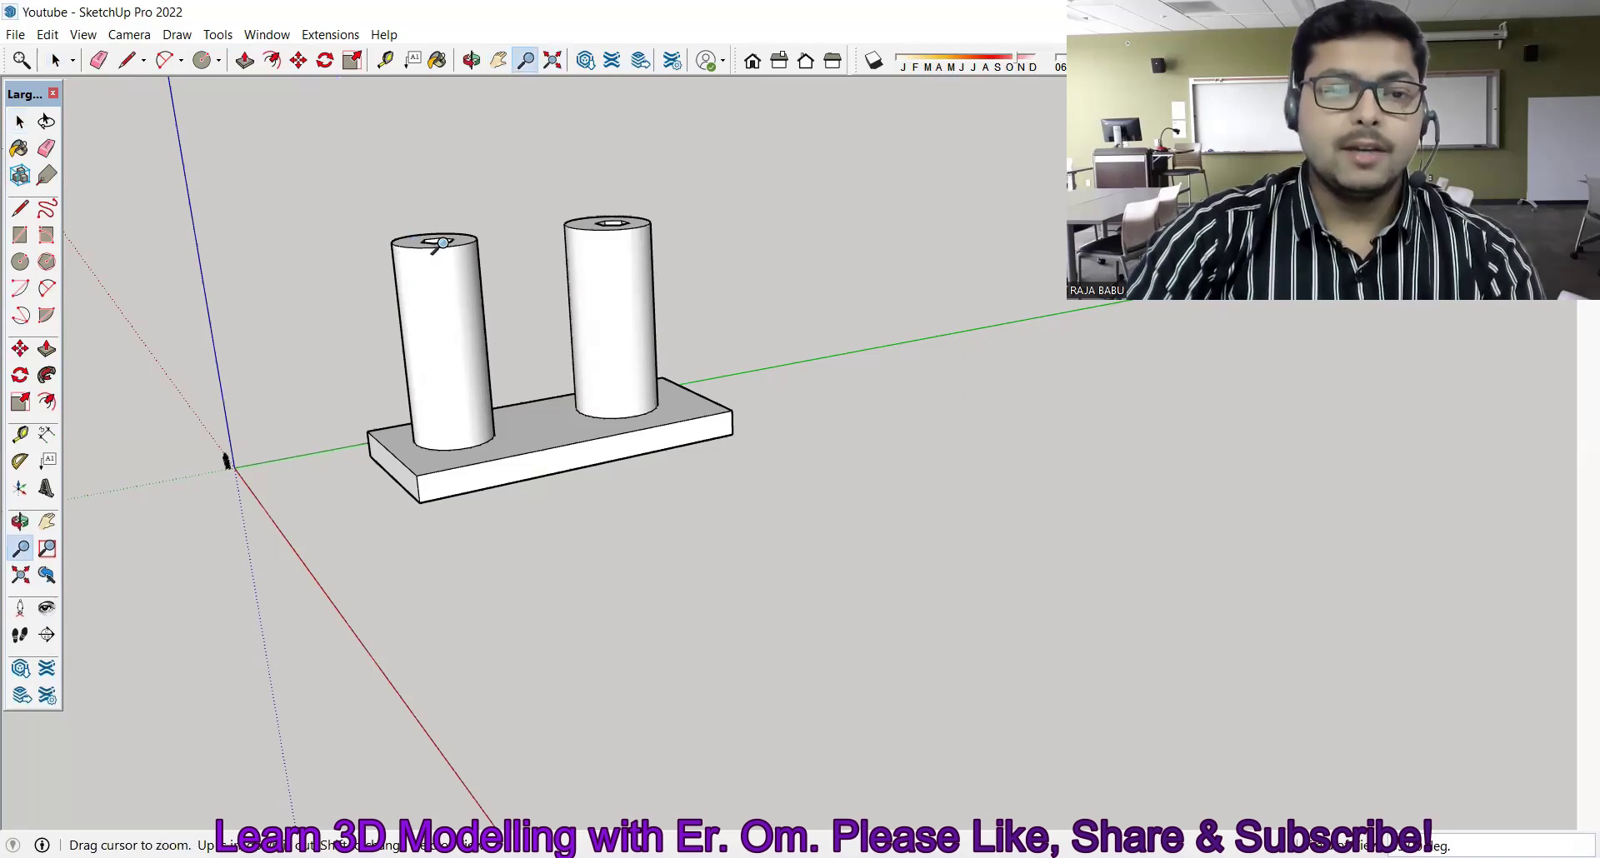
left_click_drag(440, 243, 439, 246)
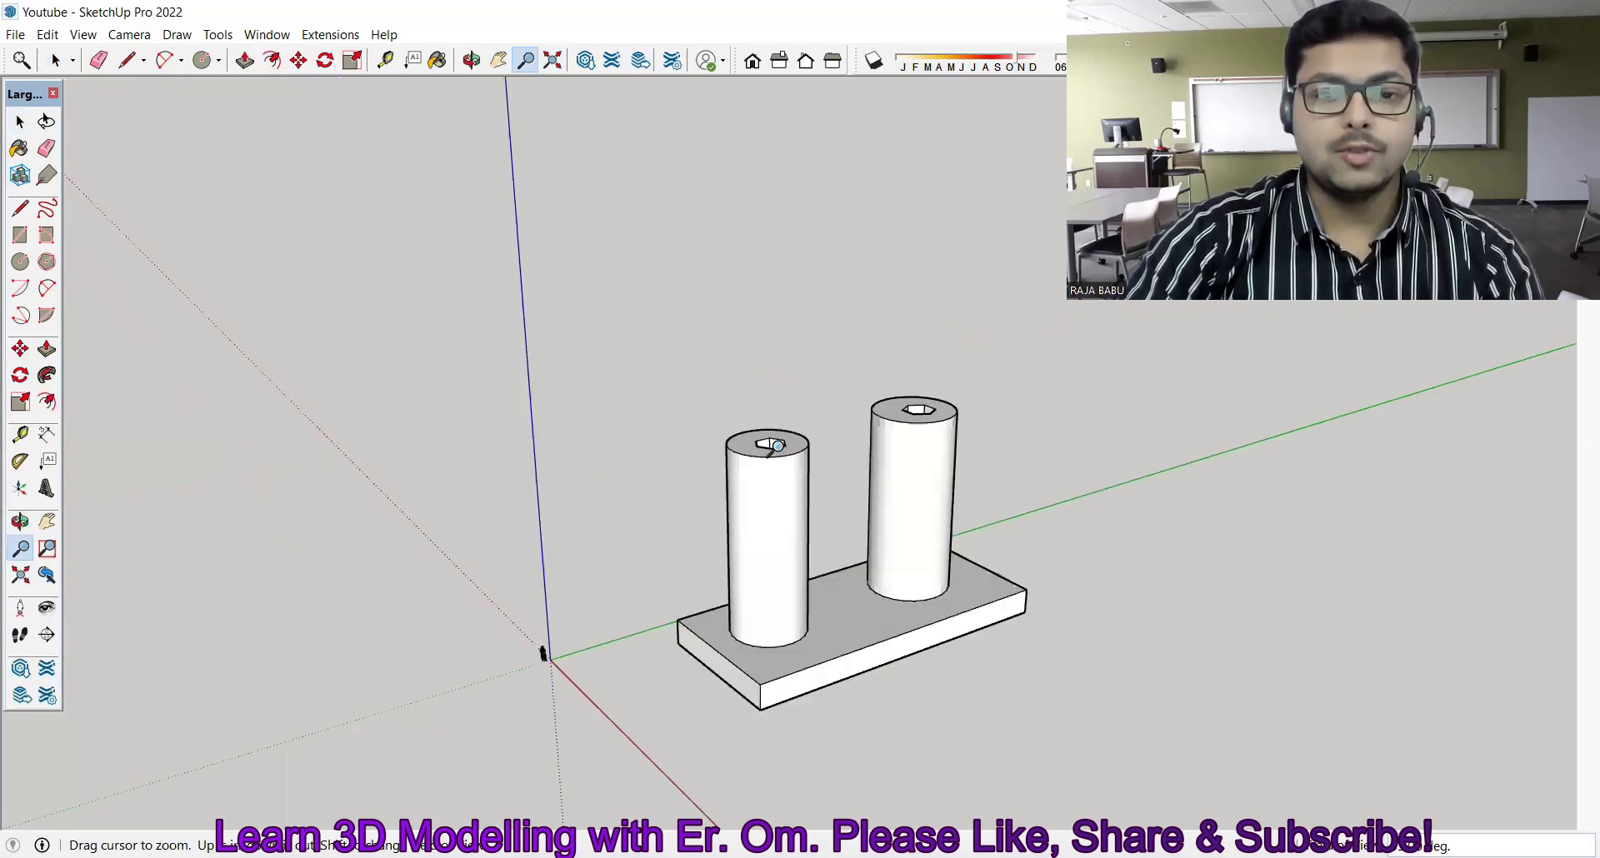
middle_click_drag(775, 449, 780, 449, "shift")
scroll(250, 286, "down", 1)
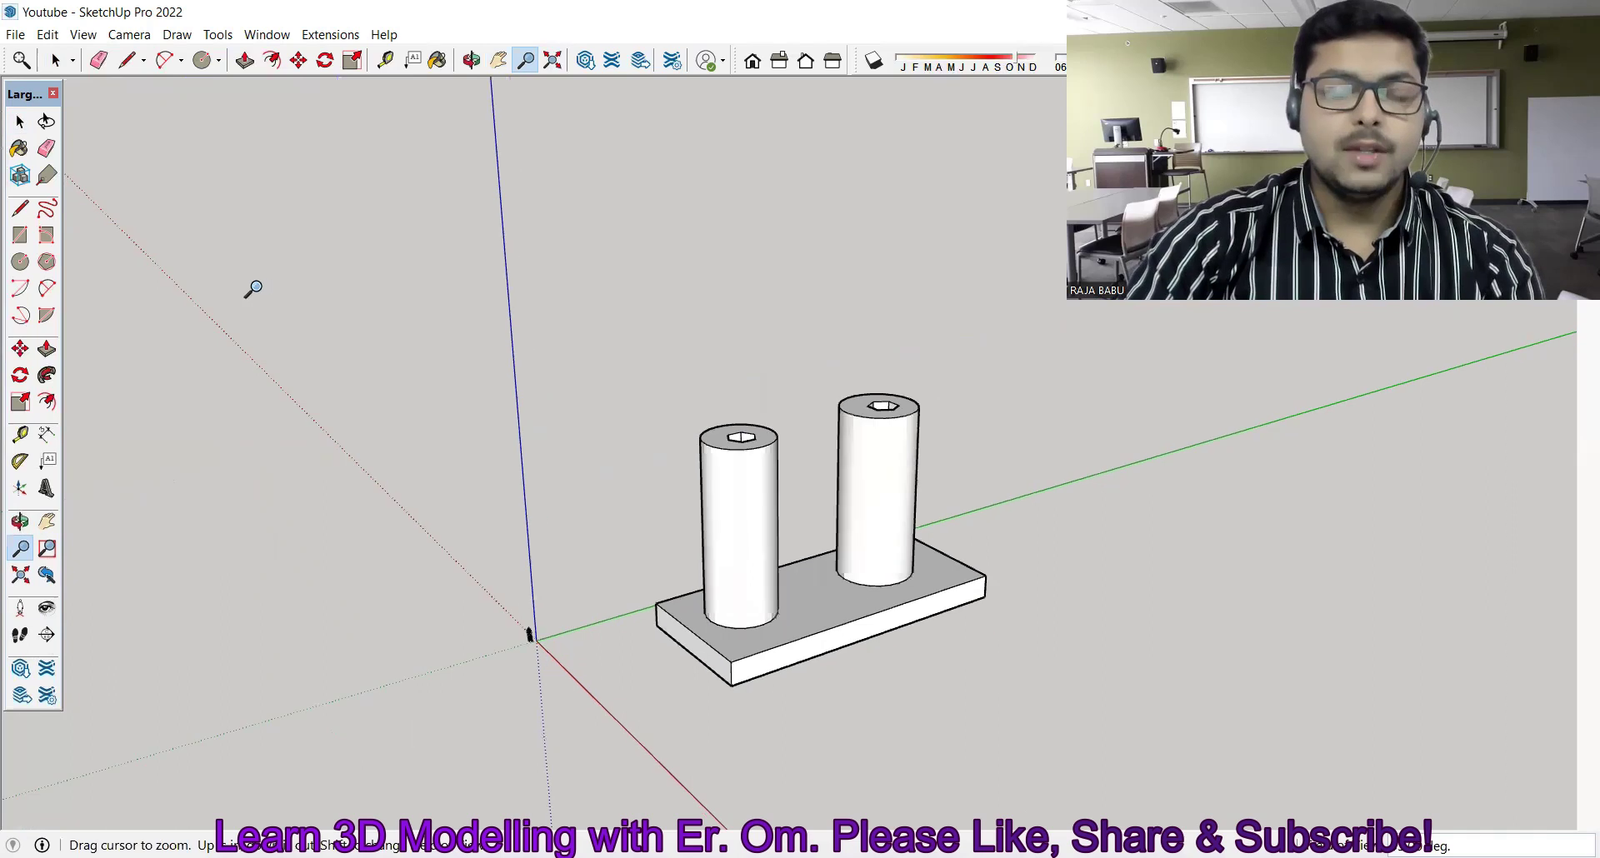
scroll(258, 293, "down", 2)
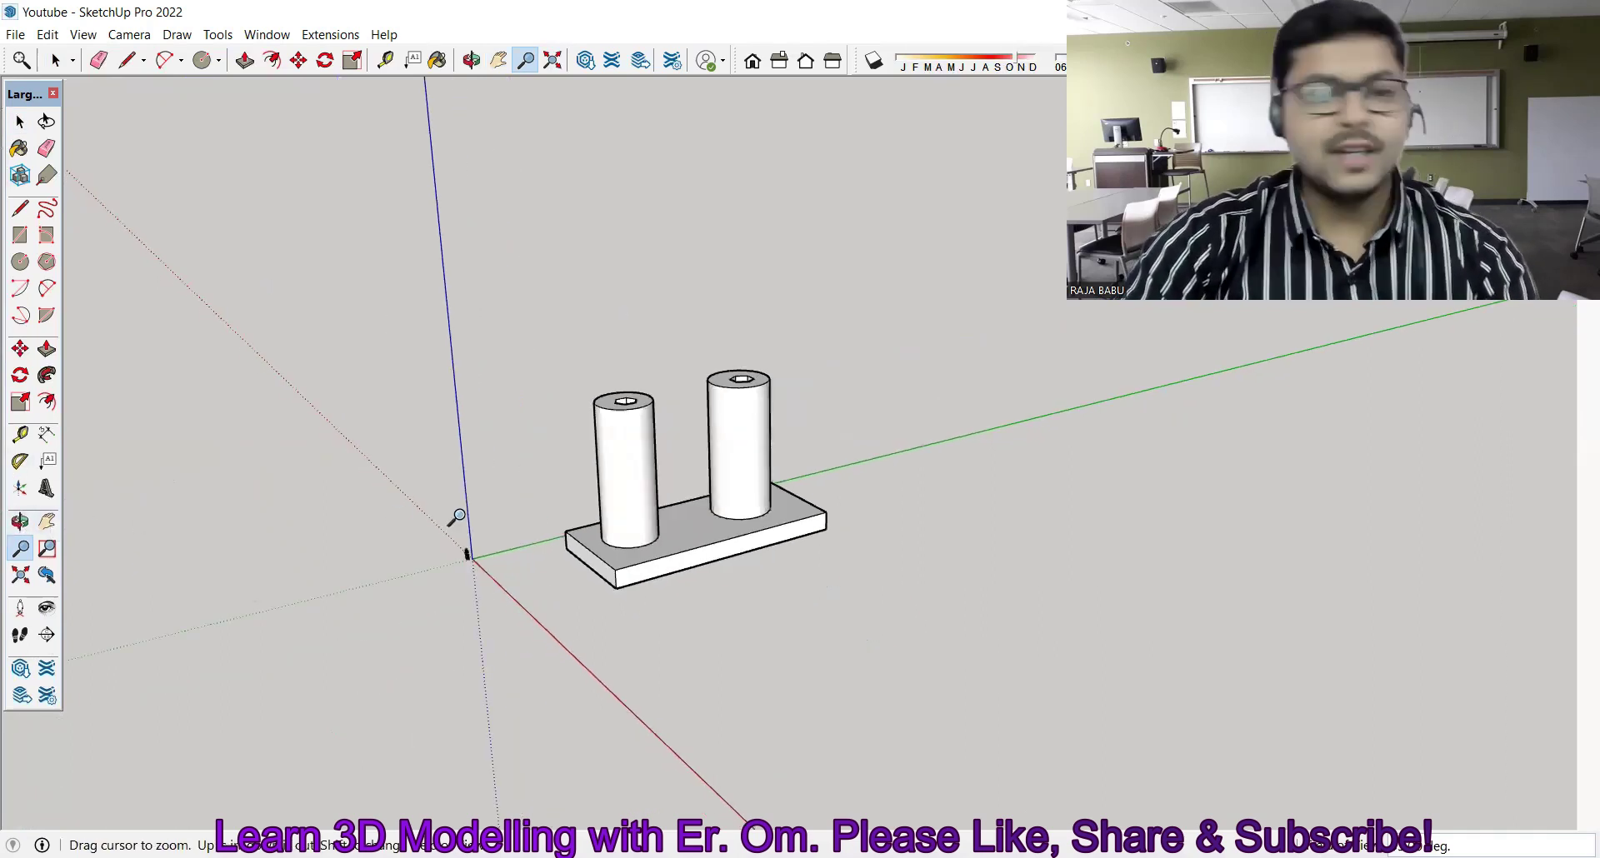
key("space")
key("z")
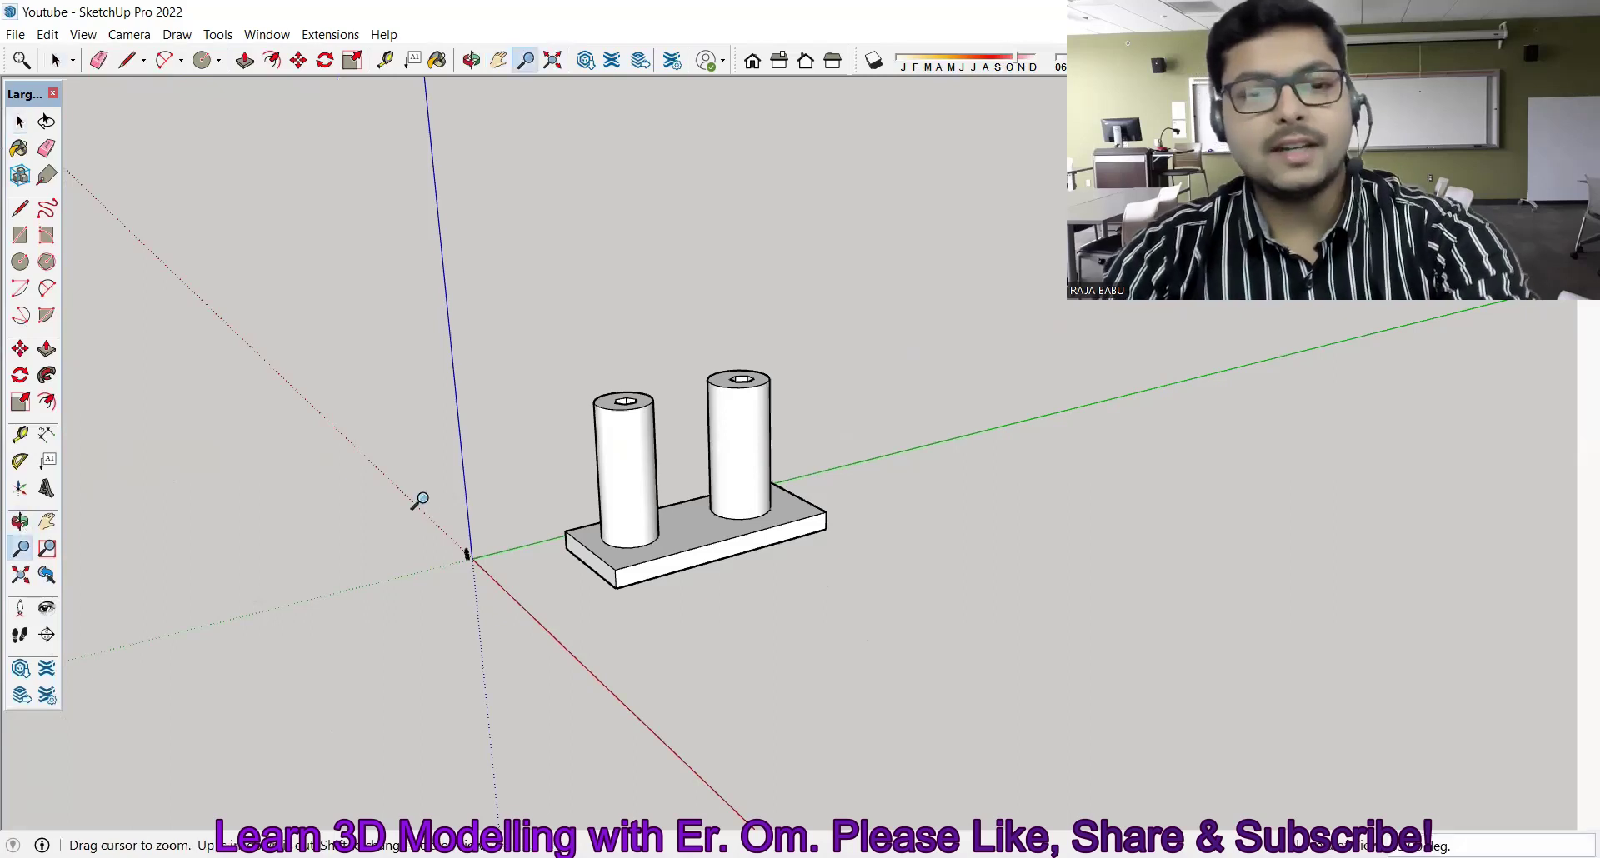
key("space")
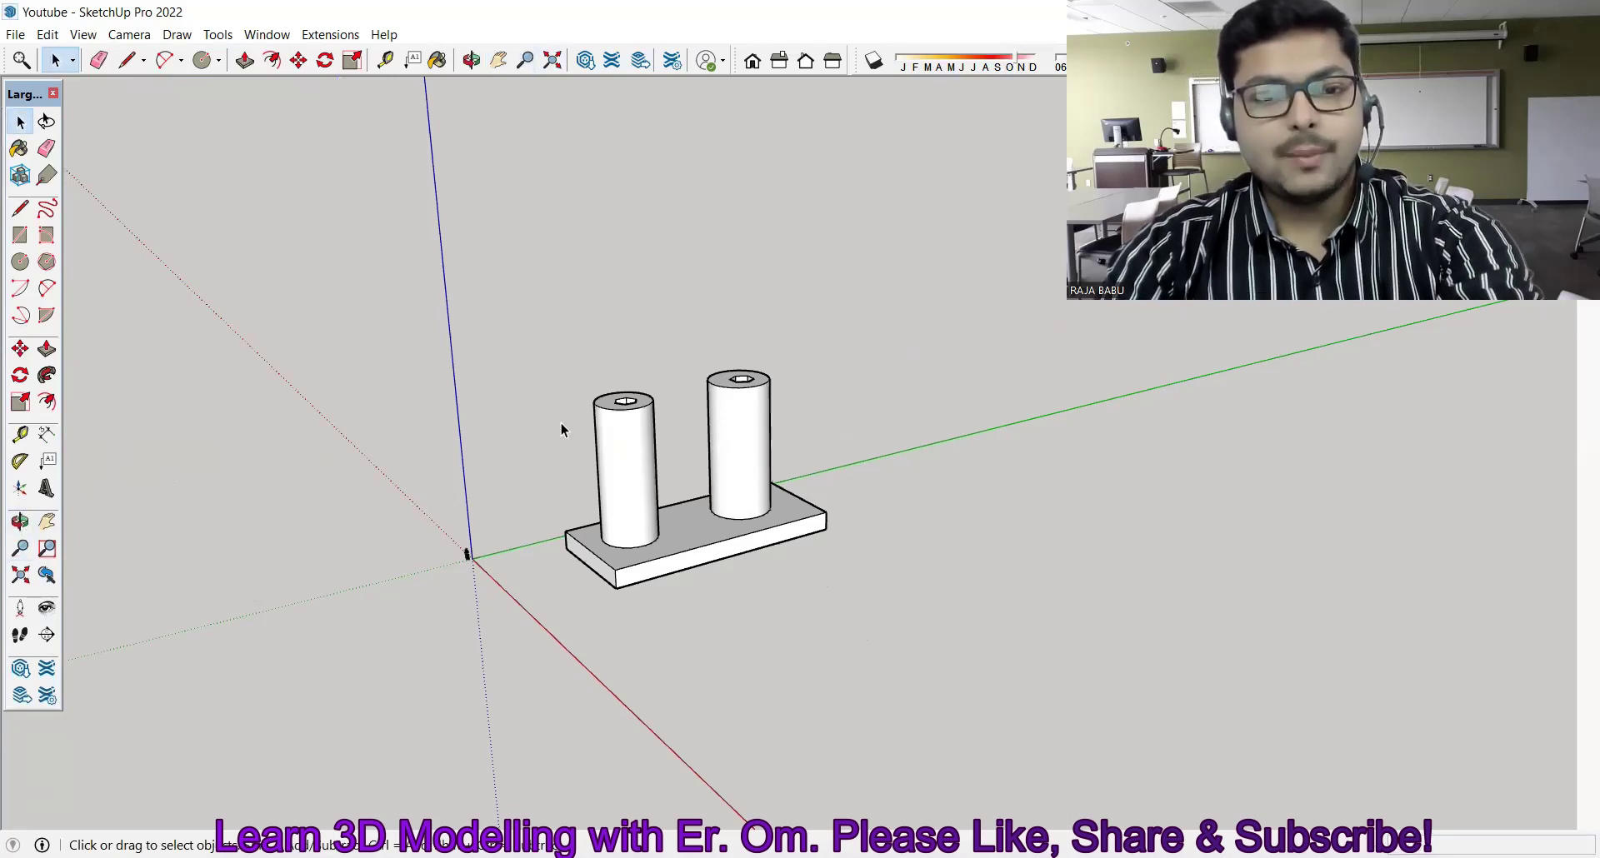
key("z")
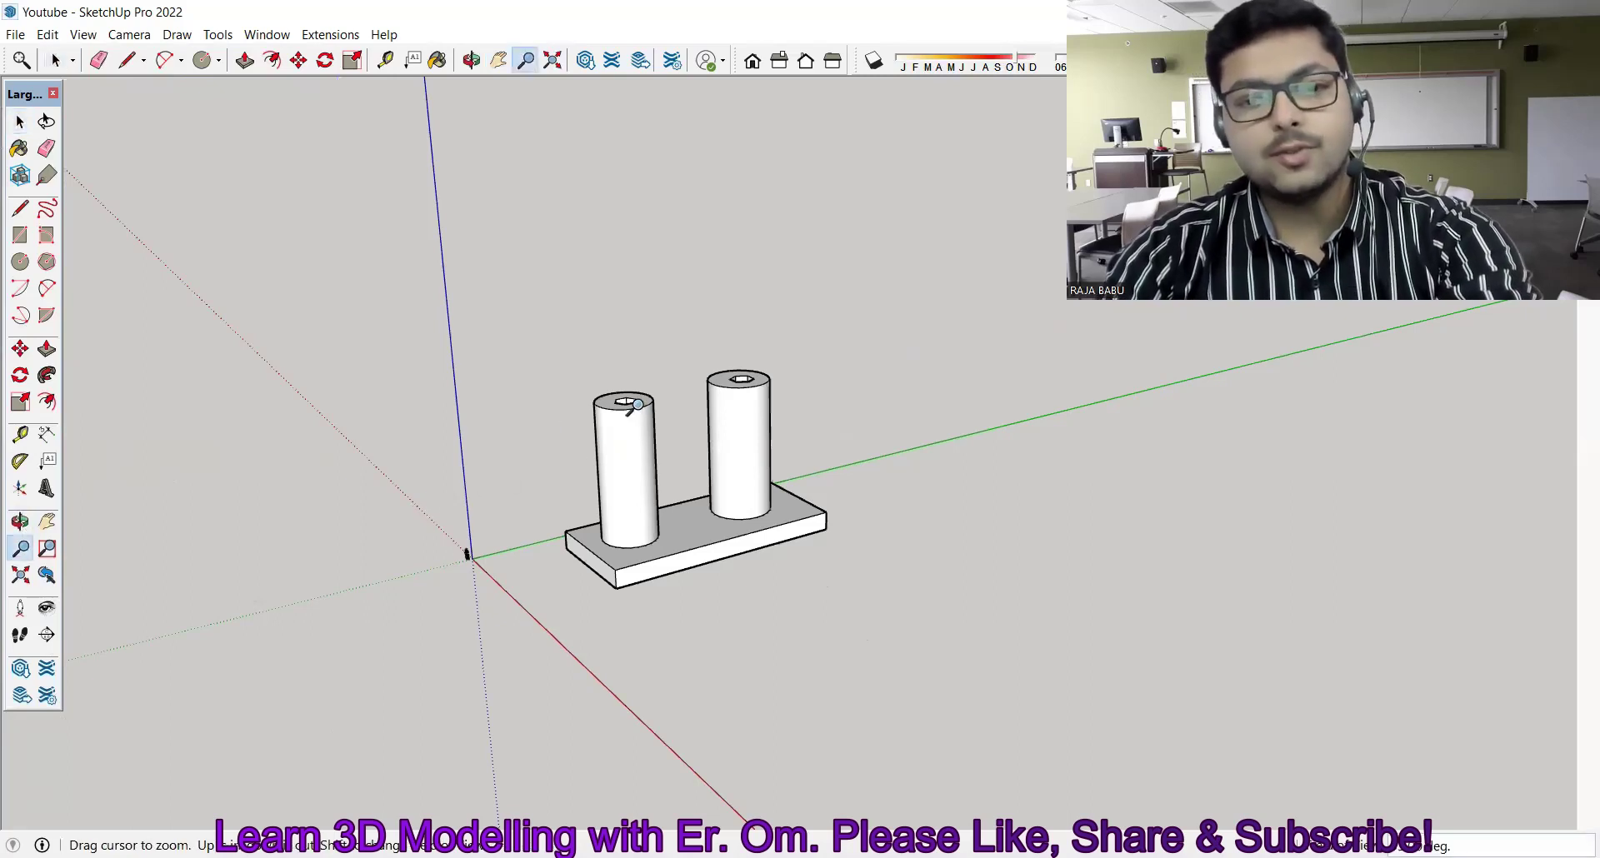
left_click_drag(635, 406, 635, 406)
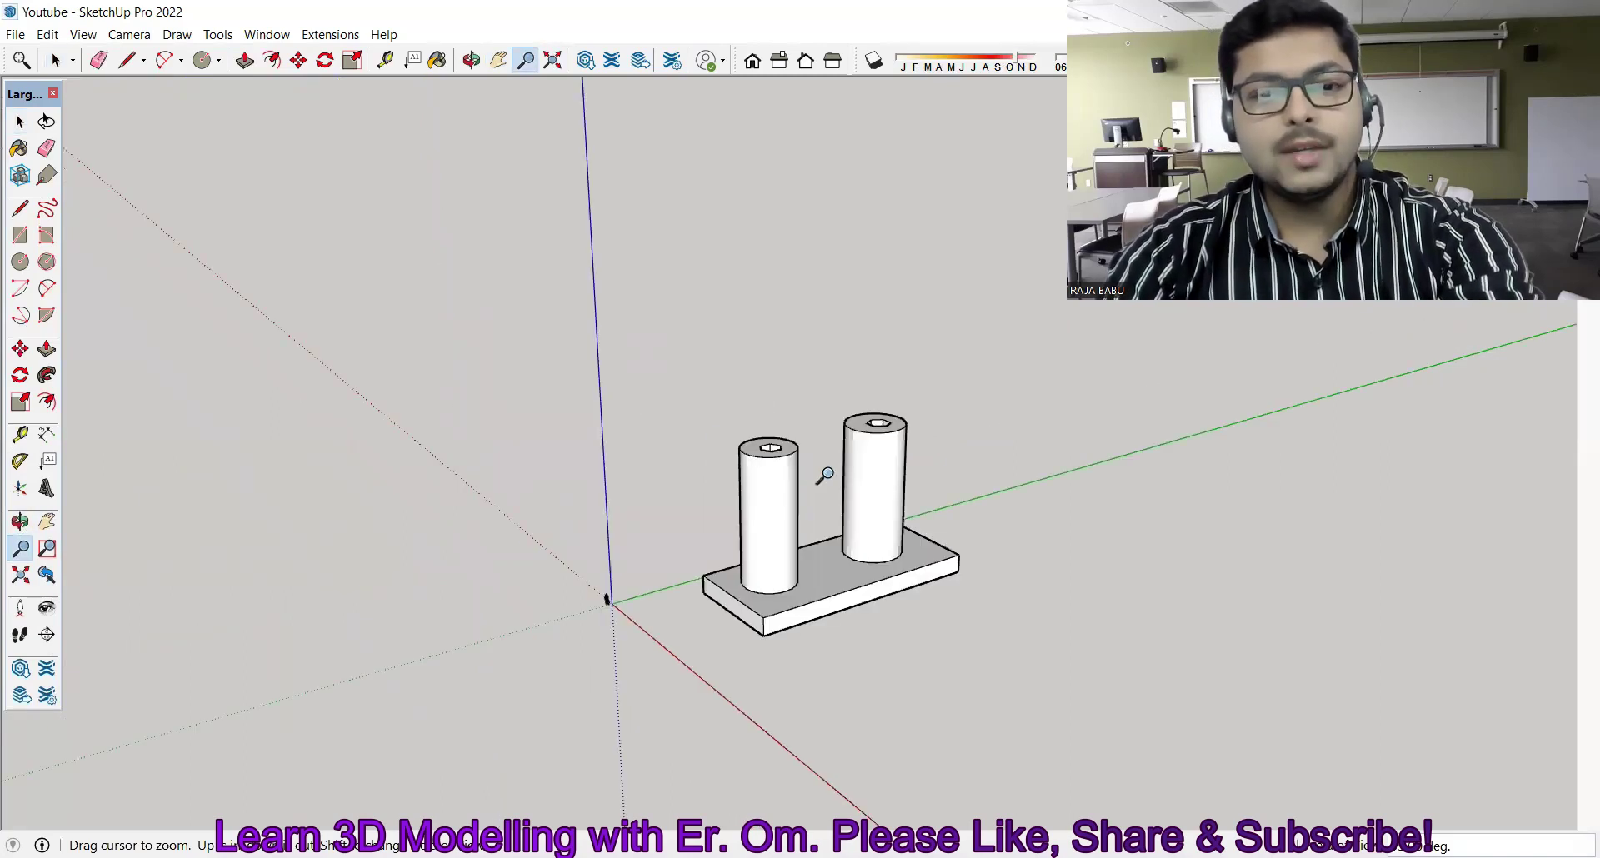
middle_click_drag(798, 493, 783, 440, "shift")
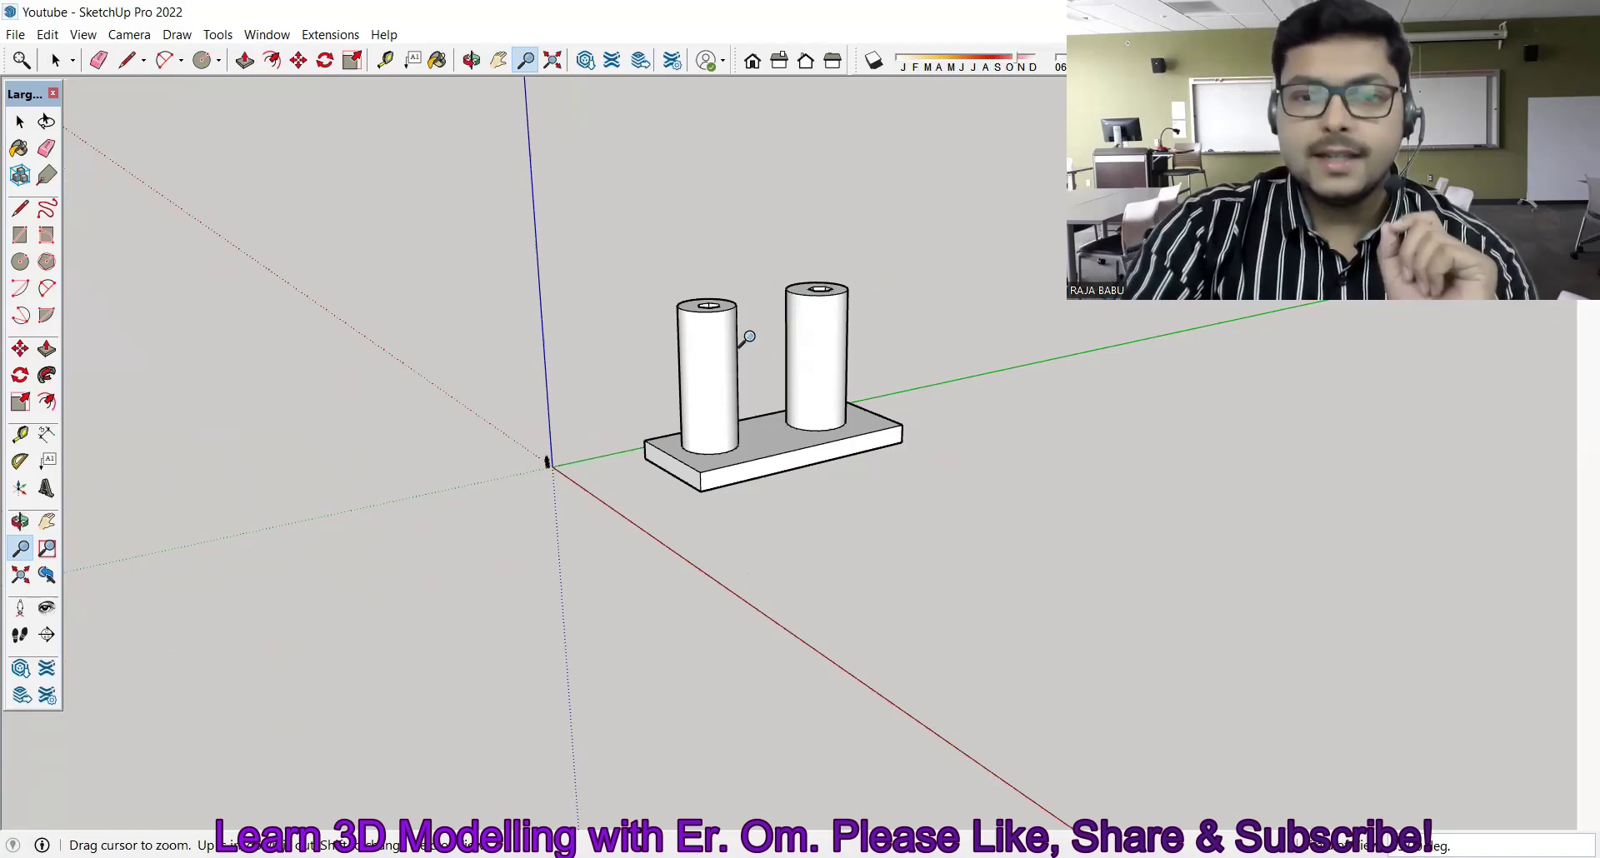
Step: Zoom in and out with the wheel until the base, cylinders and axes are comfortably framed
scroll(809, 317, "up", 2)
scroll(809, 317, "up", 2)
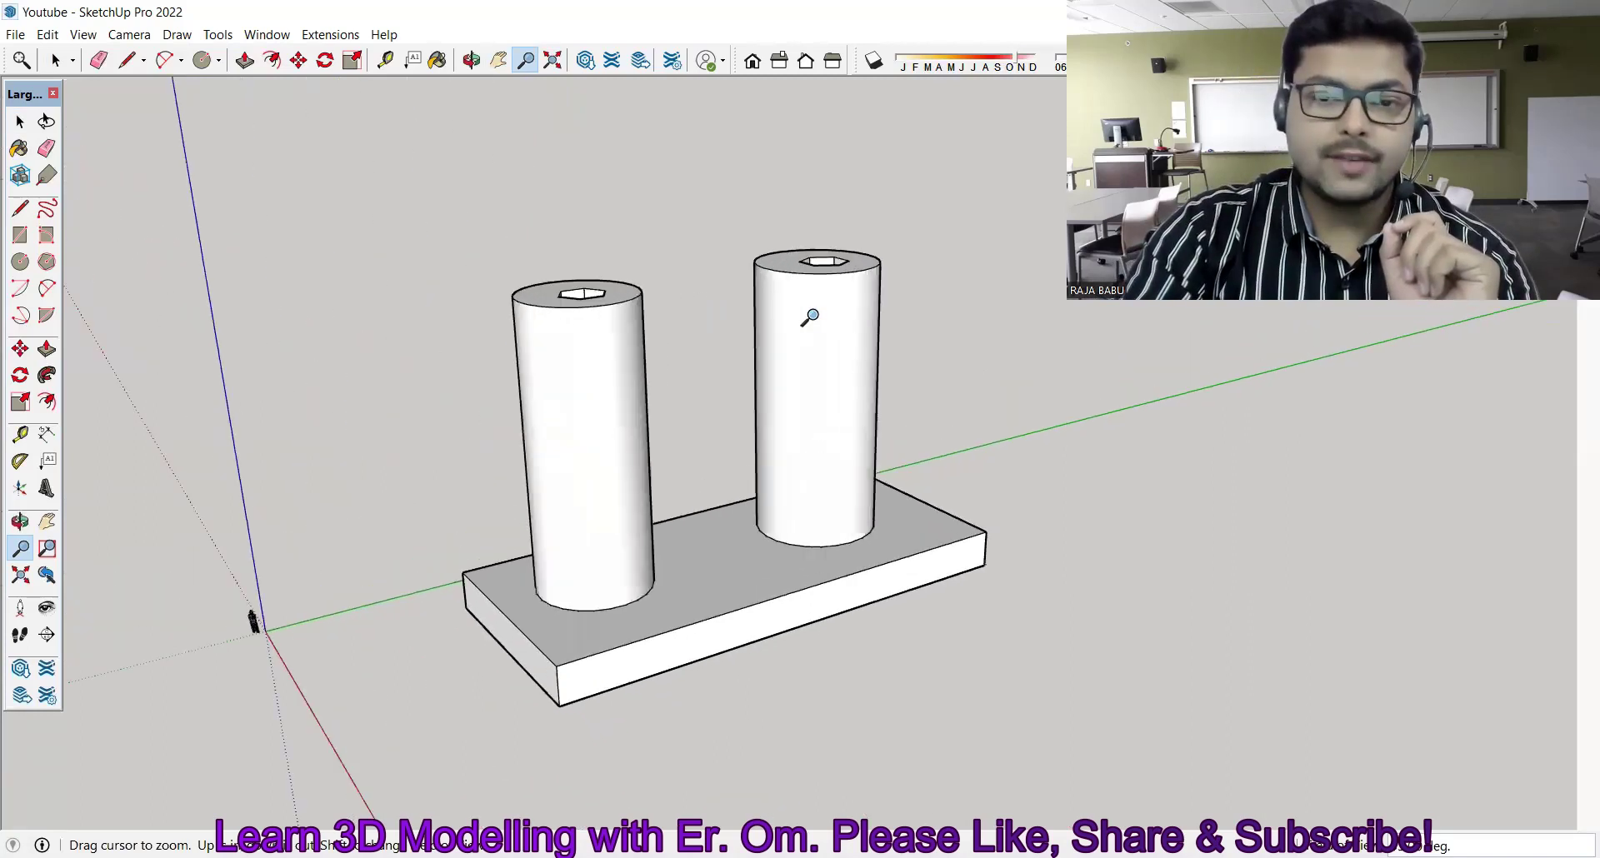
scroll(809, 318, "up", 2)
scroll(788, 375, "up", 1)
scroll(780, 379, "up", 2)
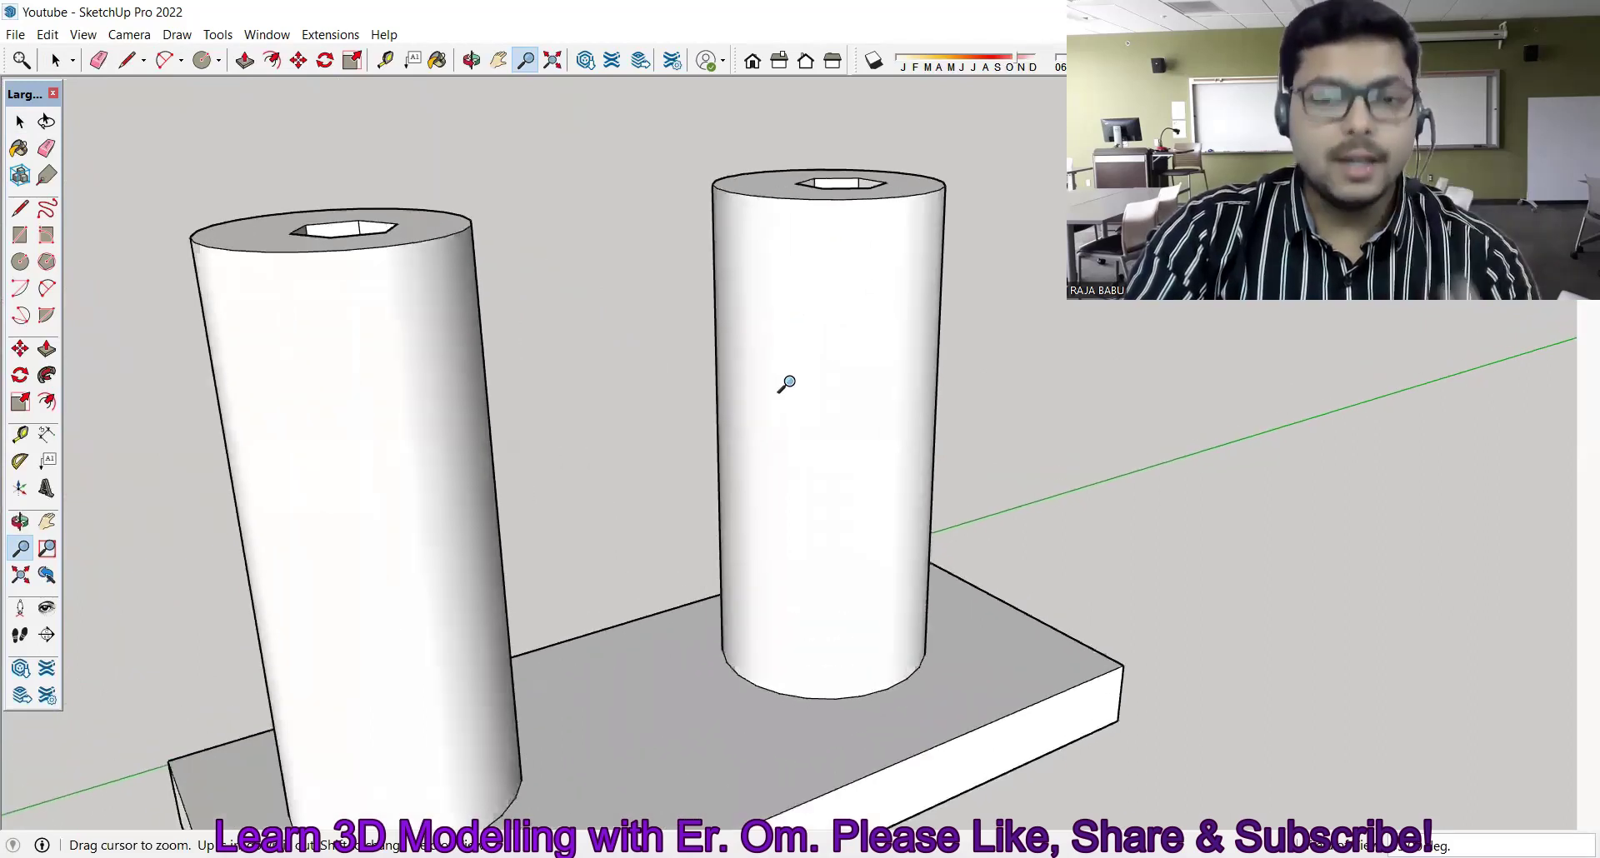
scroll(783, 383, "up", 1)
scroll(781, 381, "up", 1)
scroll(782, 381, "up", 2)
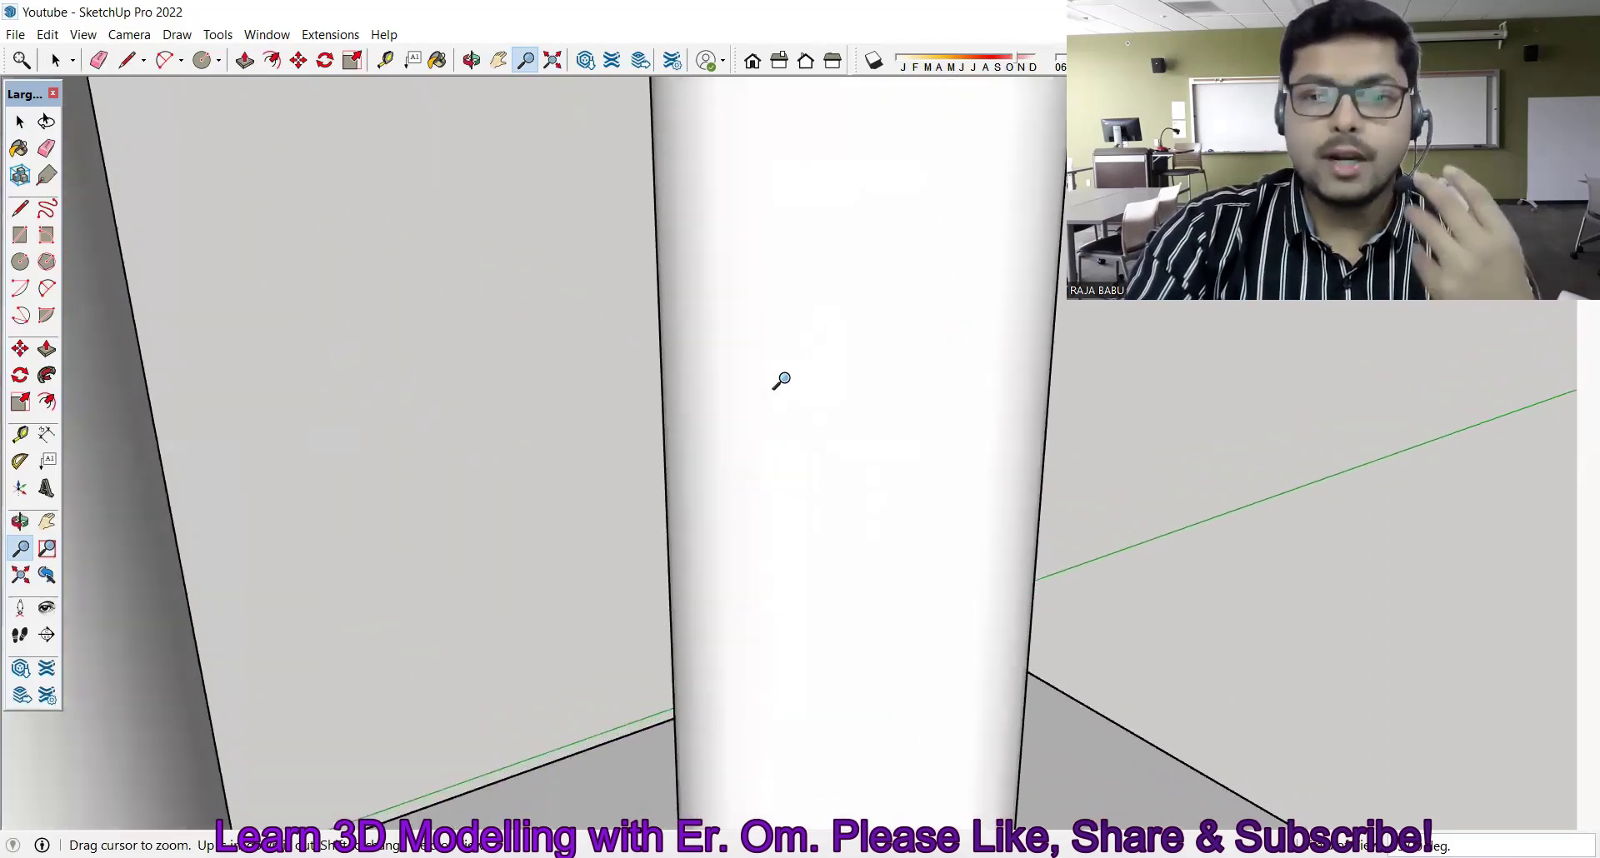
scroll(782, 381, "up", 1)
scroll(782, 380, "down", 1)
scroll(782, 381, "down", 2)
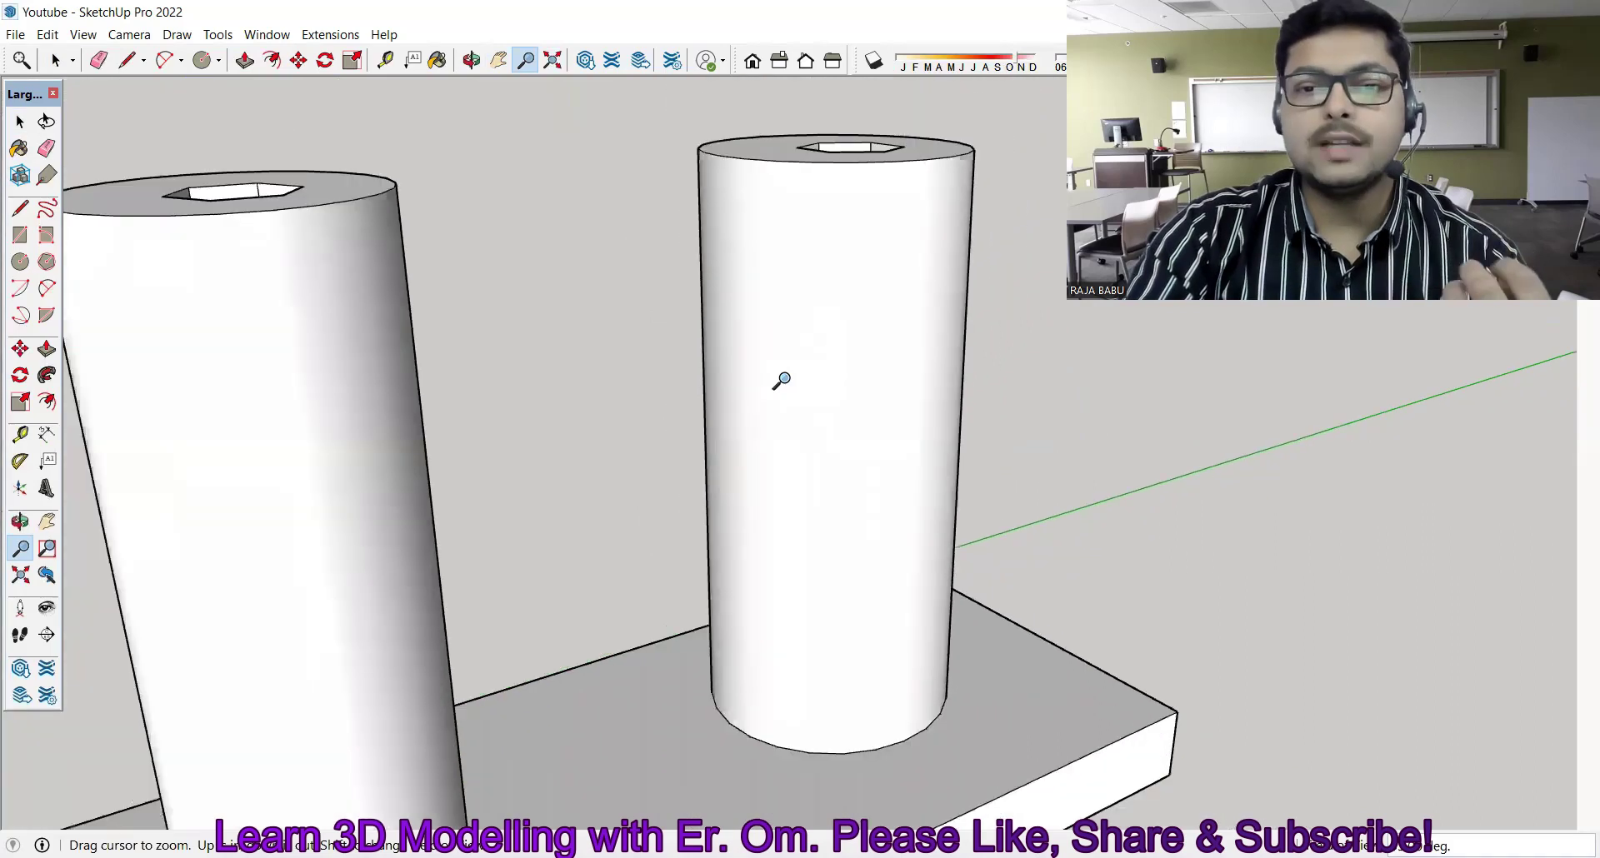
scroll(781, 381, "down", 2)
scroll(782, 381, "down", 1)
scroll(782, 381, "down", 2)
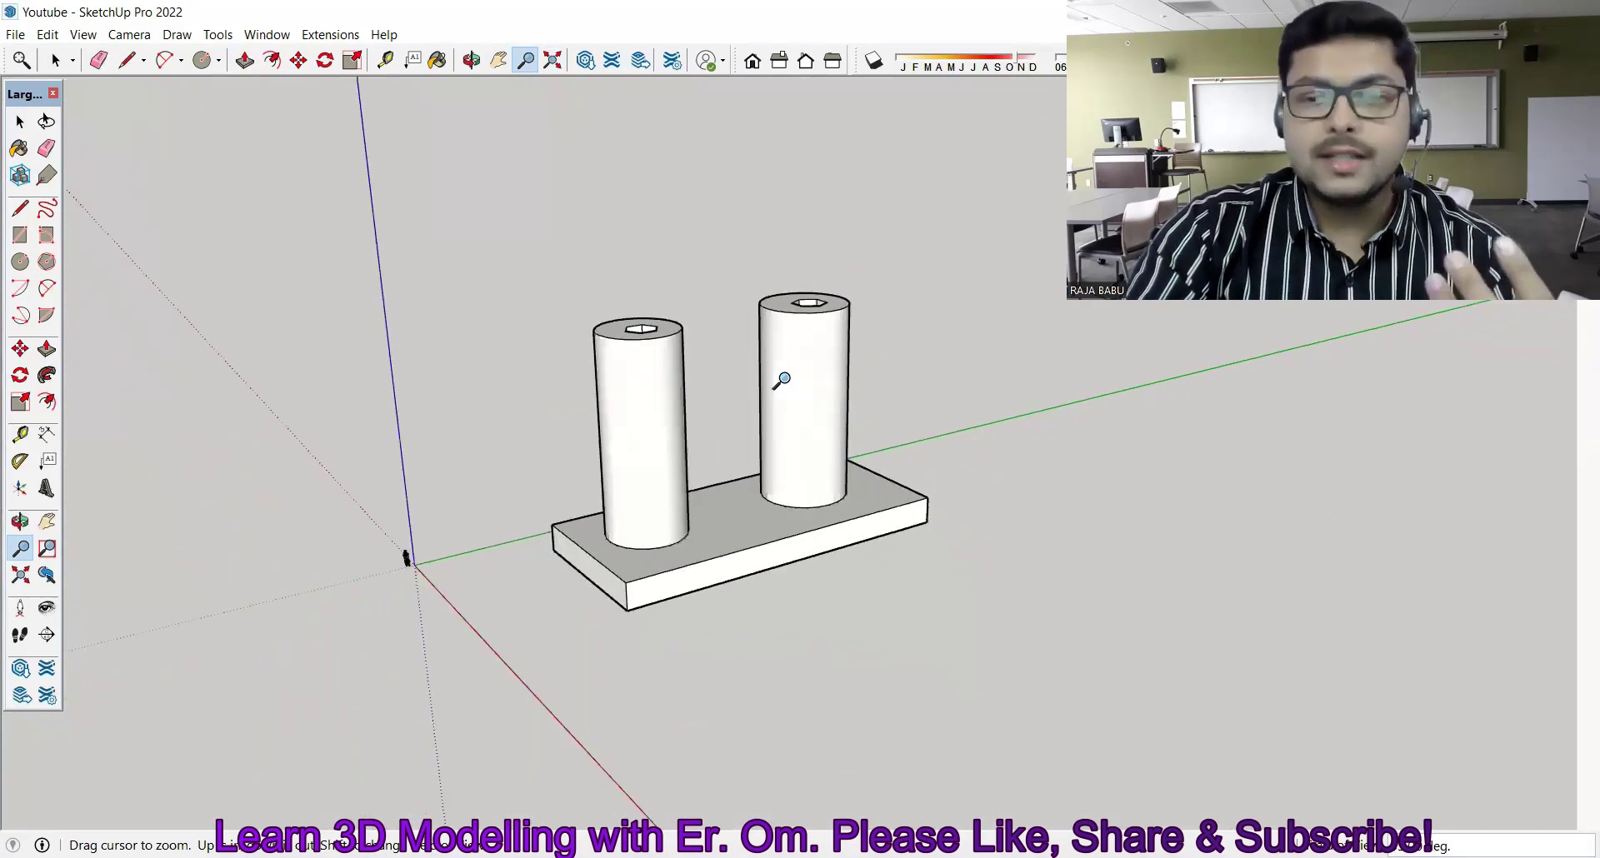
scroll(782, 381, "down", 1)
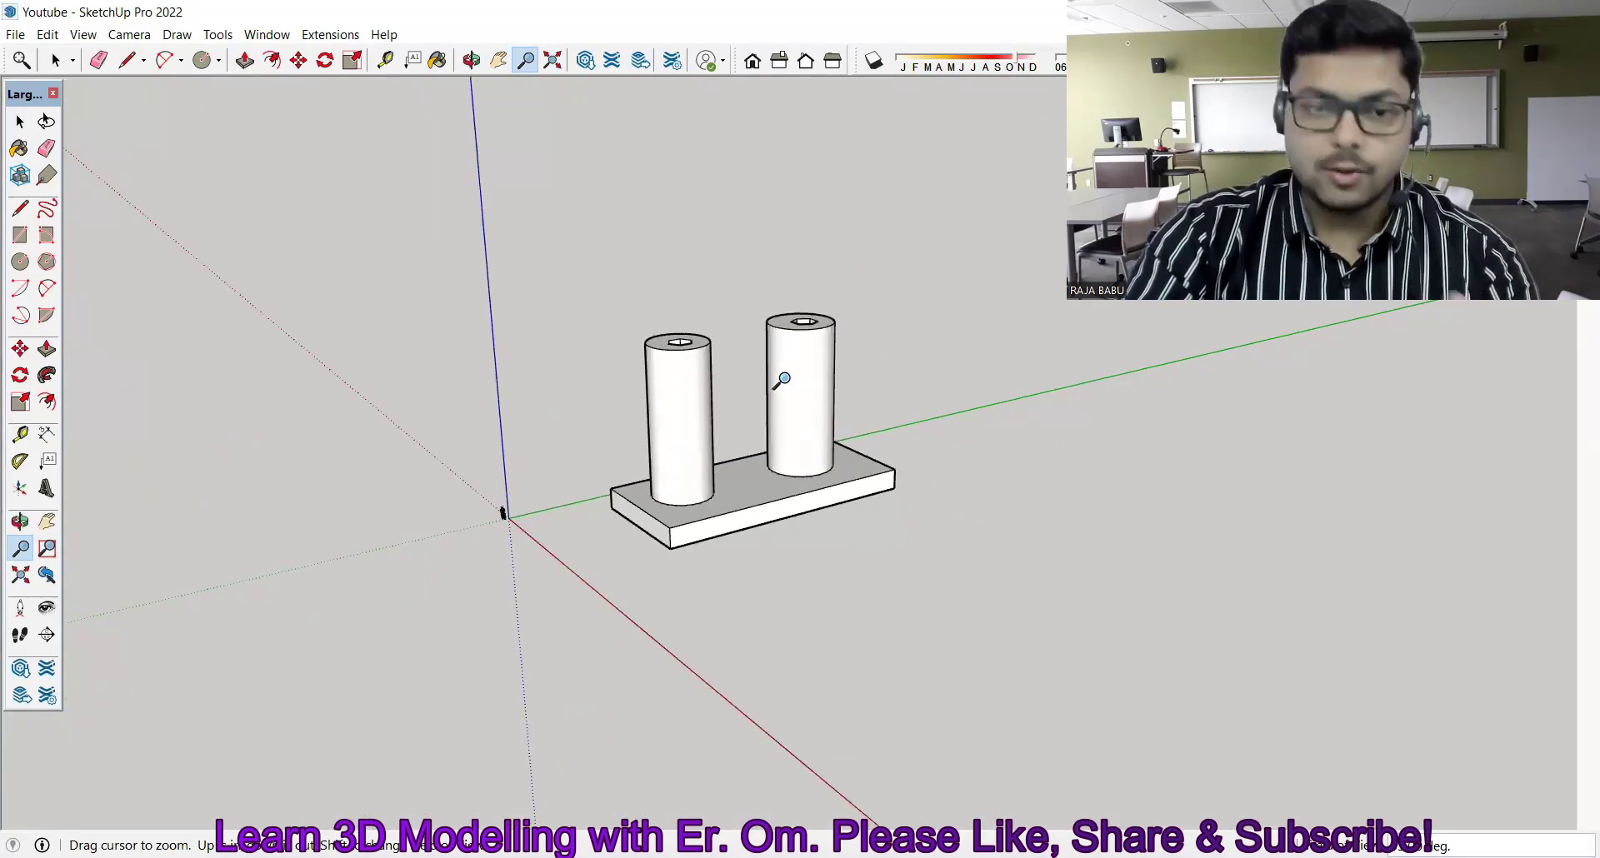
scroll(782, 381, "down", 2)
scroll(782, 381, "down", 1)
scroll(844, 409, "up", 1)
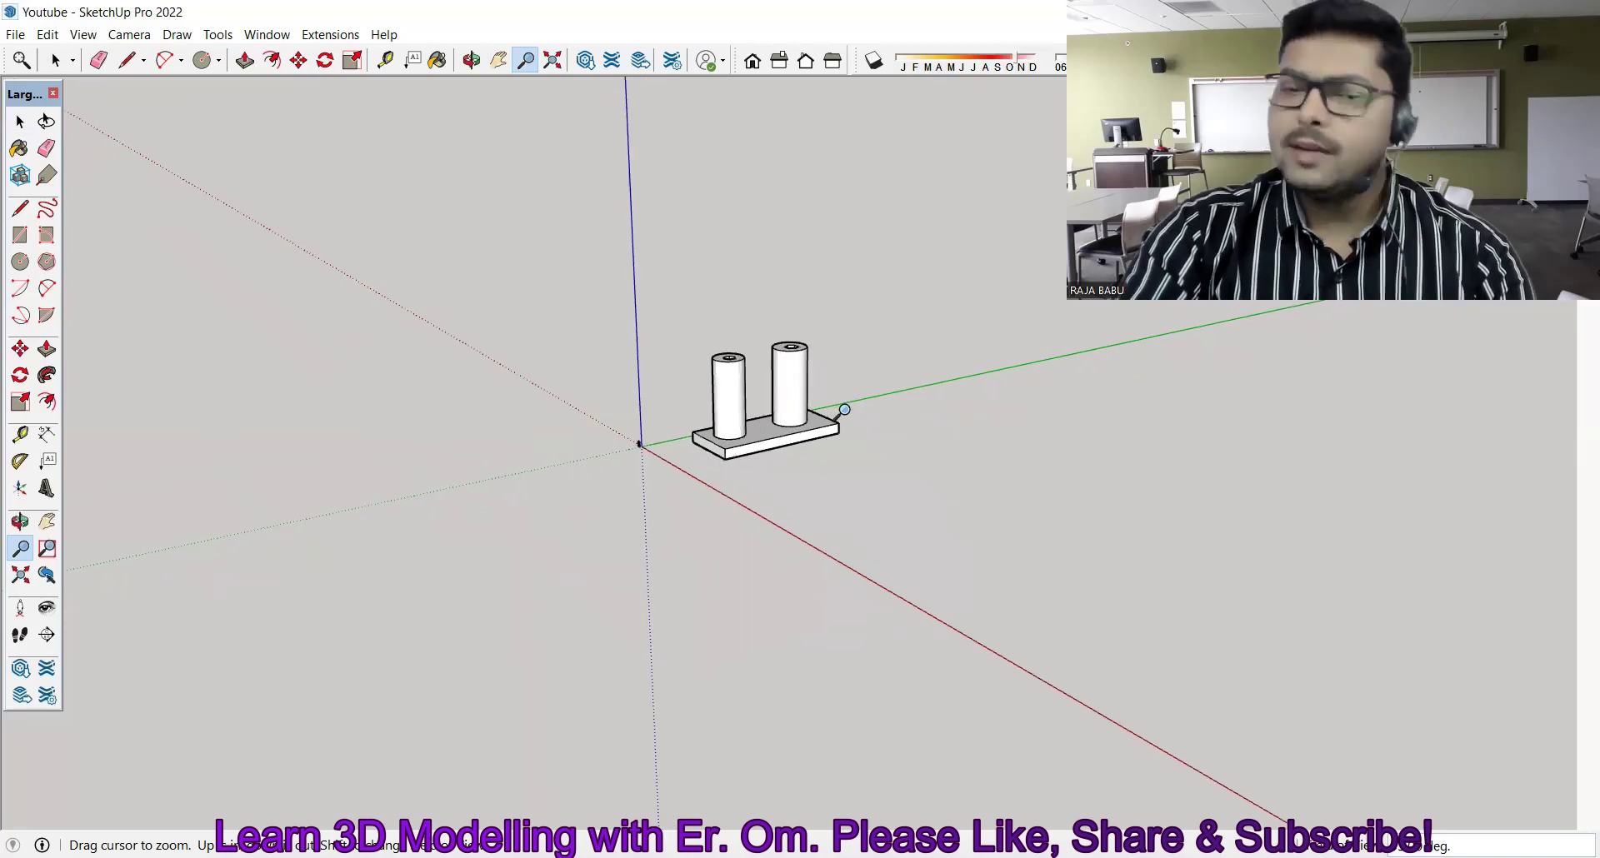
scroll(845, 409, "up", 1)
scroll(844, 409, "up", 2)
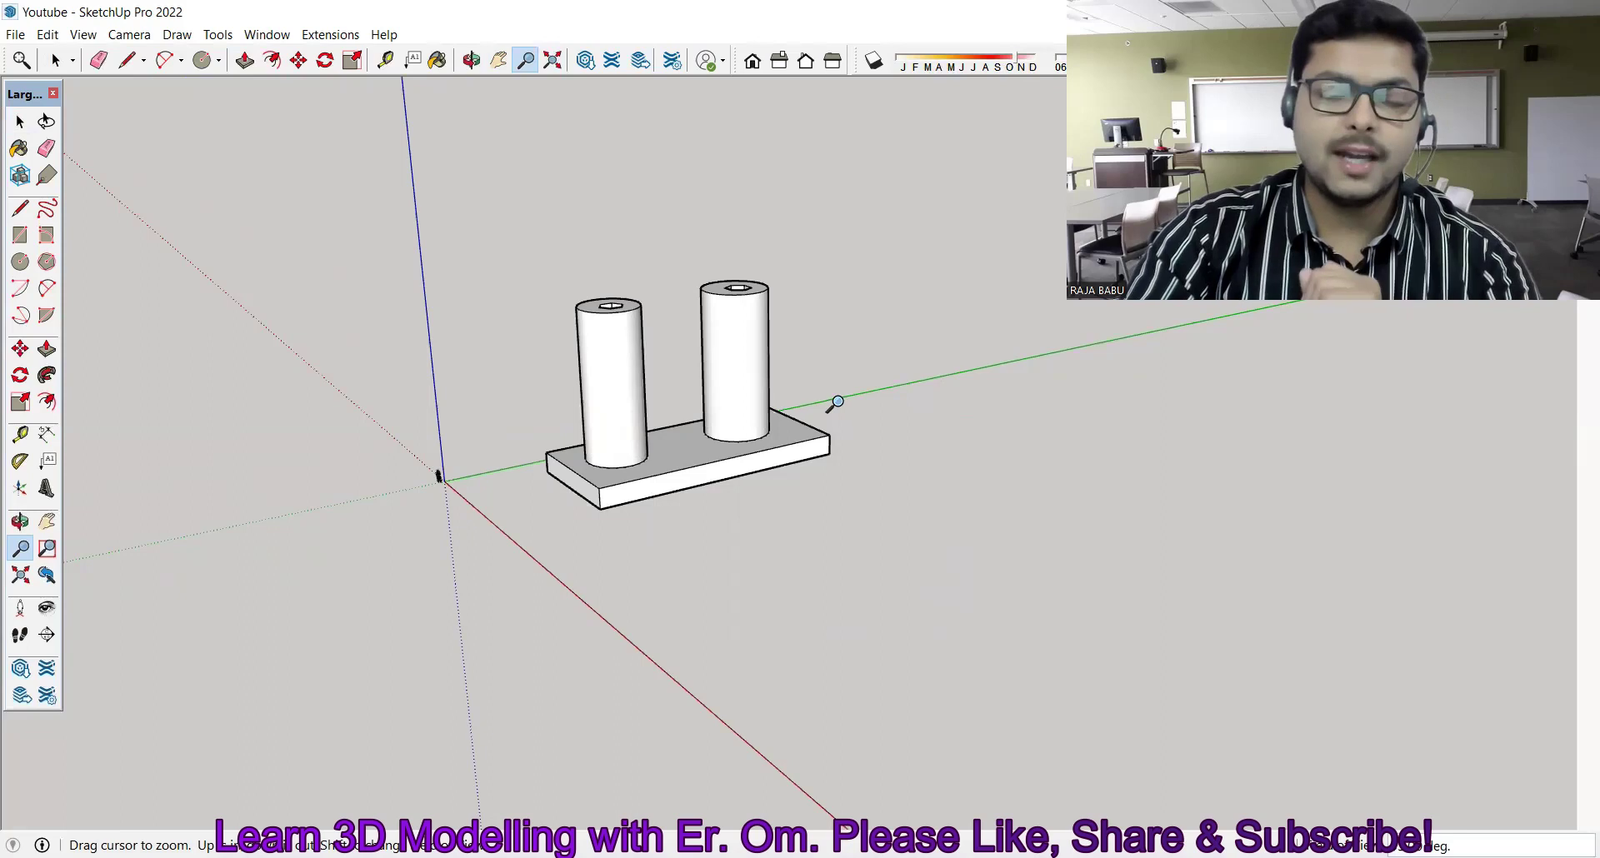
scroll(837, 403, "up", 1)
scroll(837, 401, "up", 2)
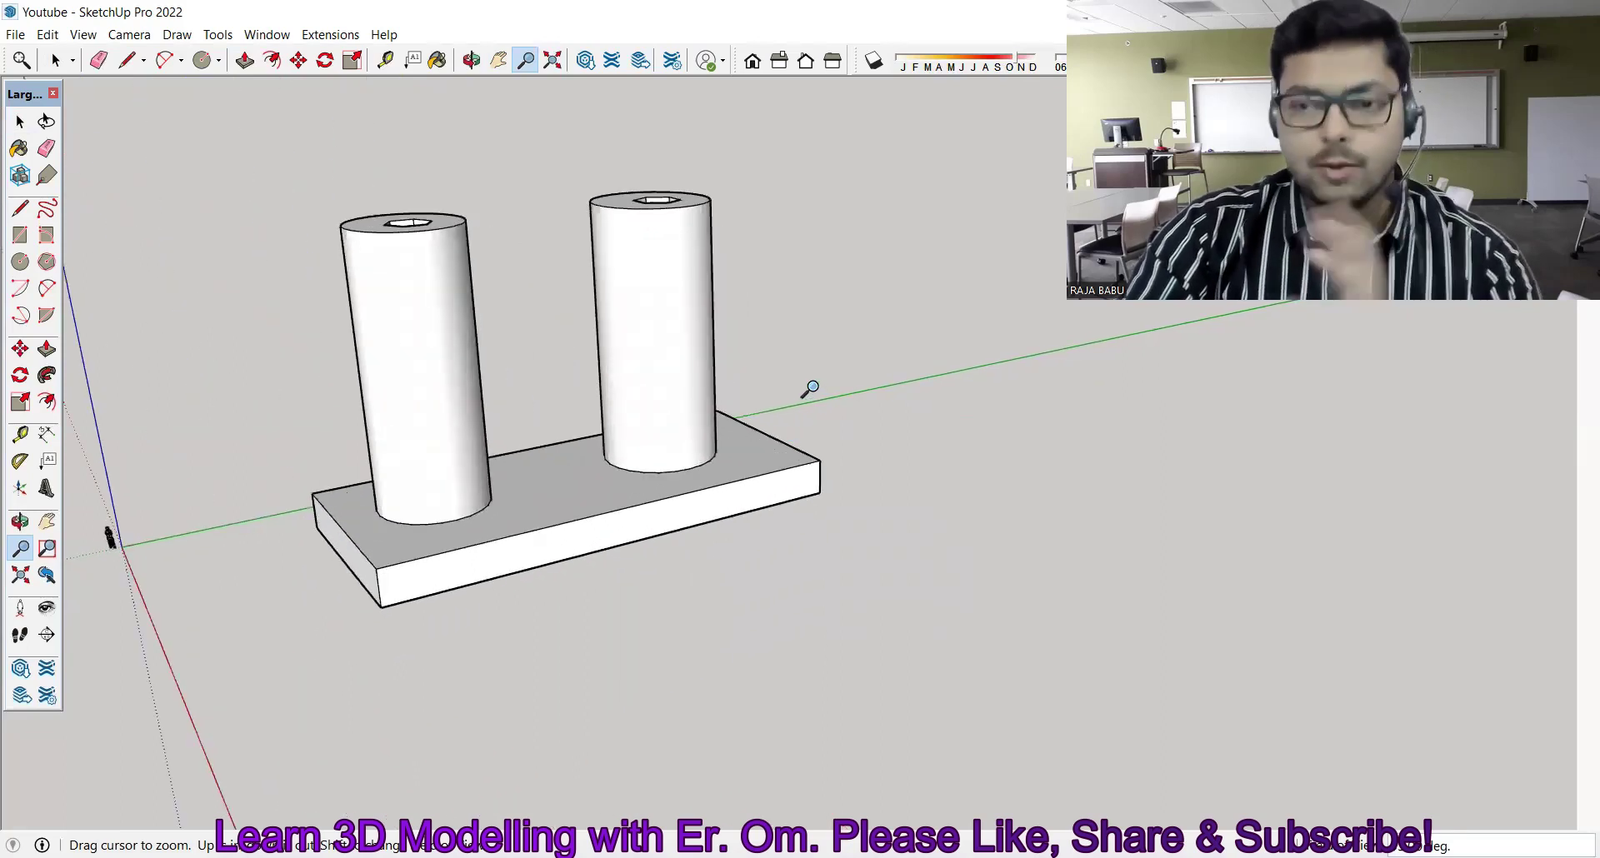
Step: Zoom in and out on the model with the mouse wheel
left_click(45, 550)
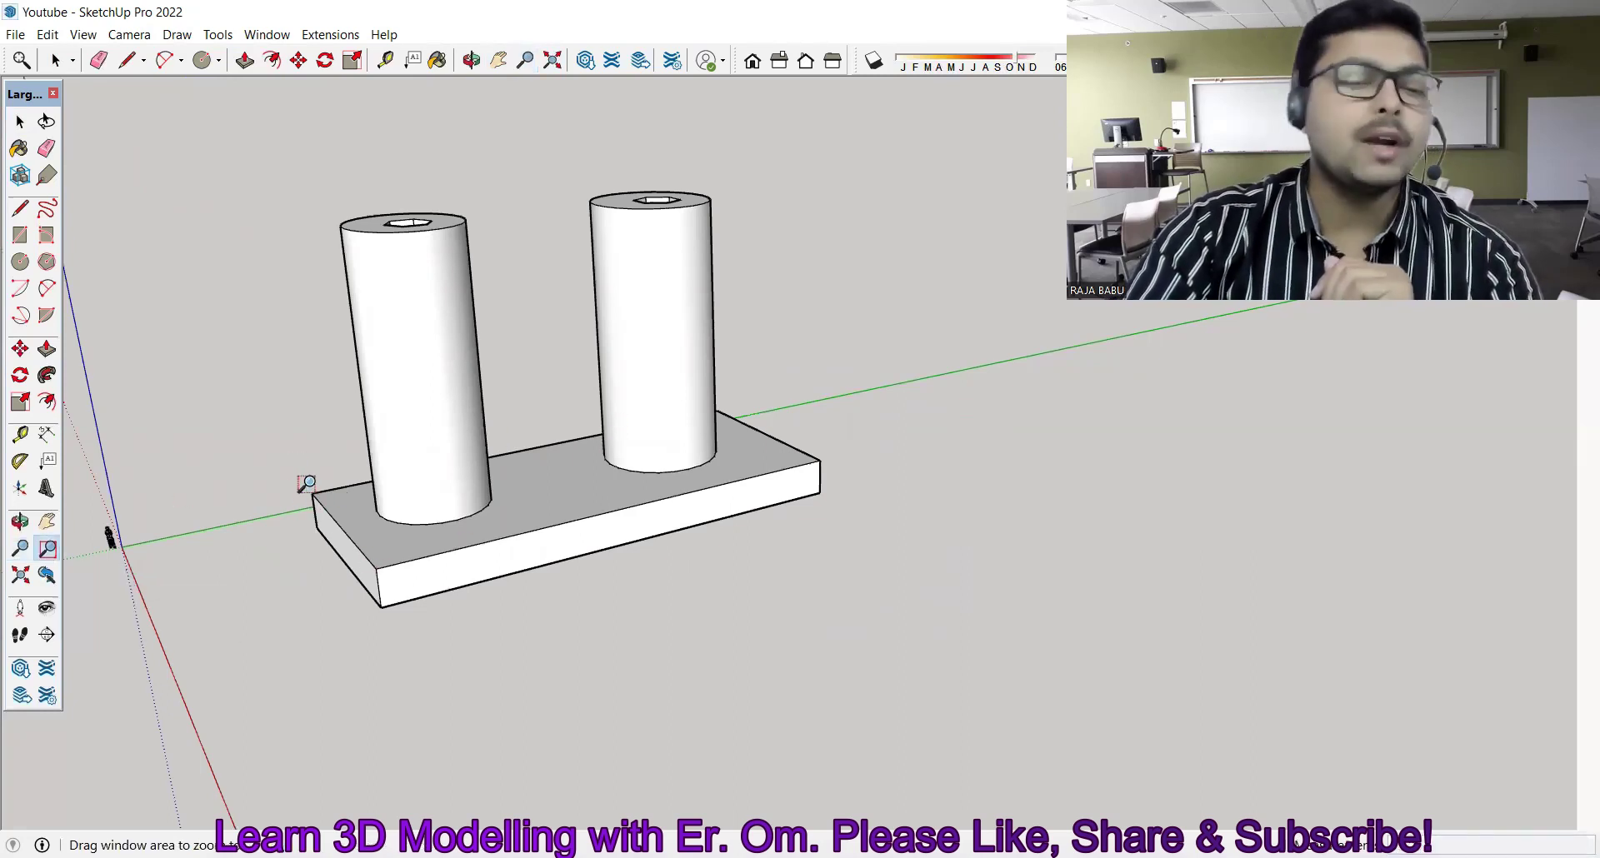
key("space")
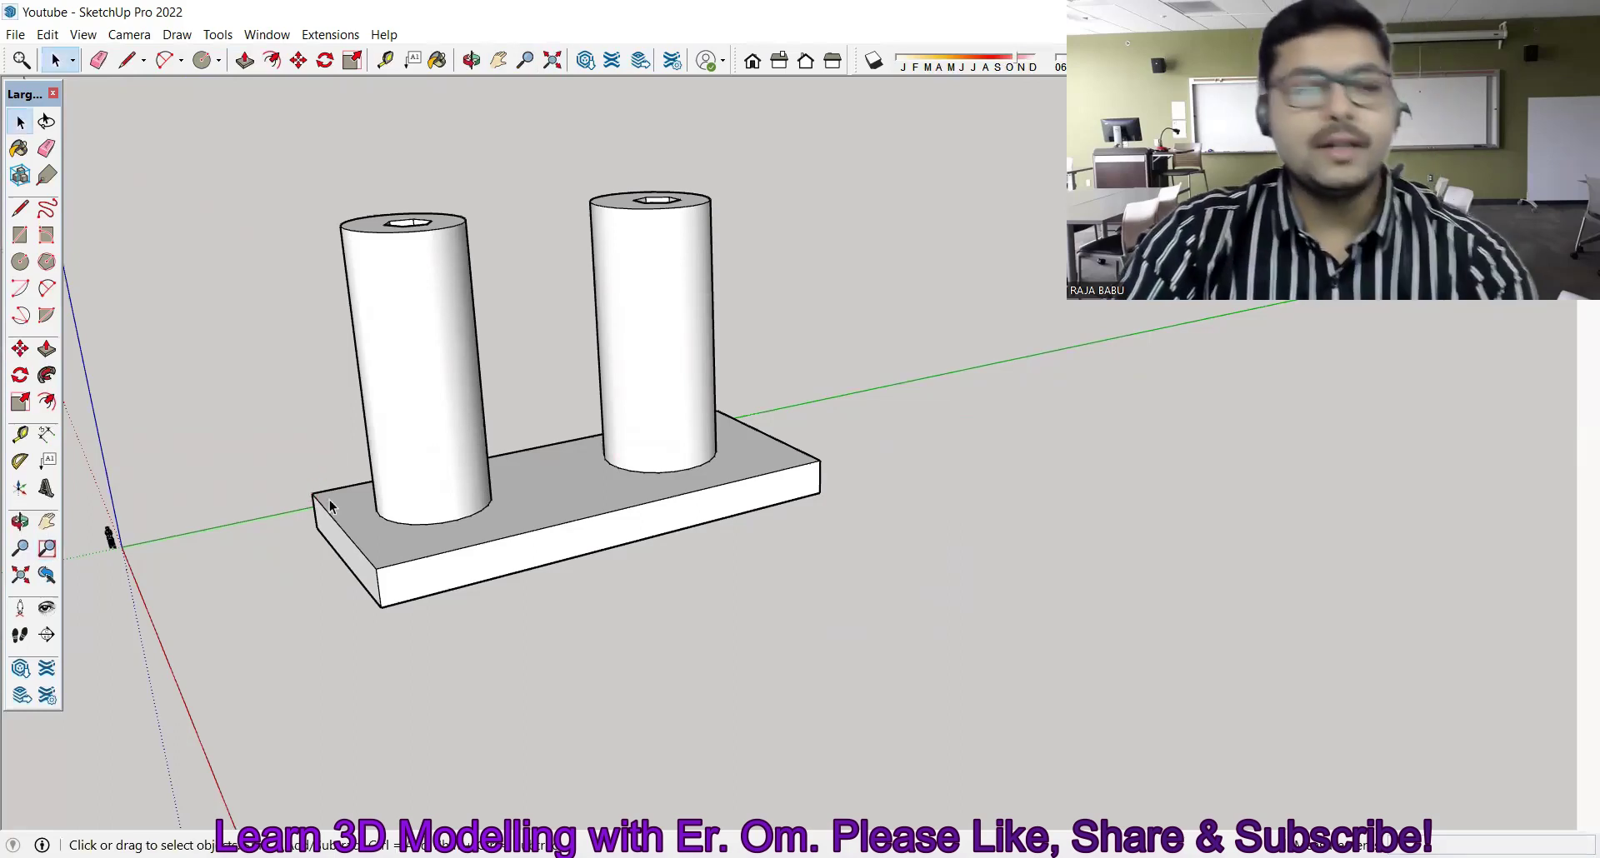
scroll(328, 500, "up", 2)
scroll(300, 498, "up", 3)
scroll(294, 498, "up", 3)
scroll(286, 501, "up", 3)
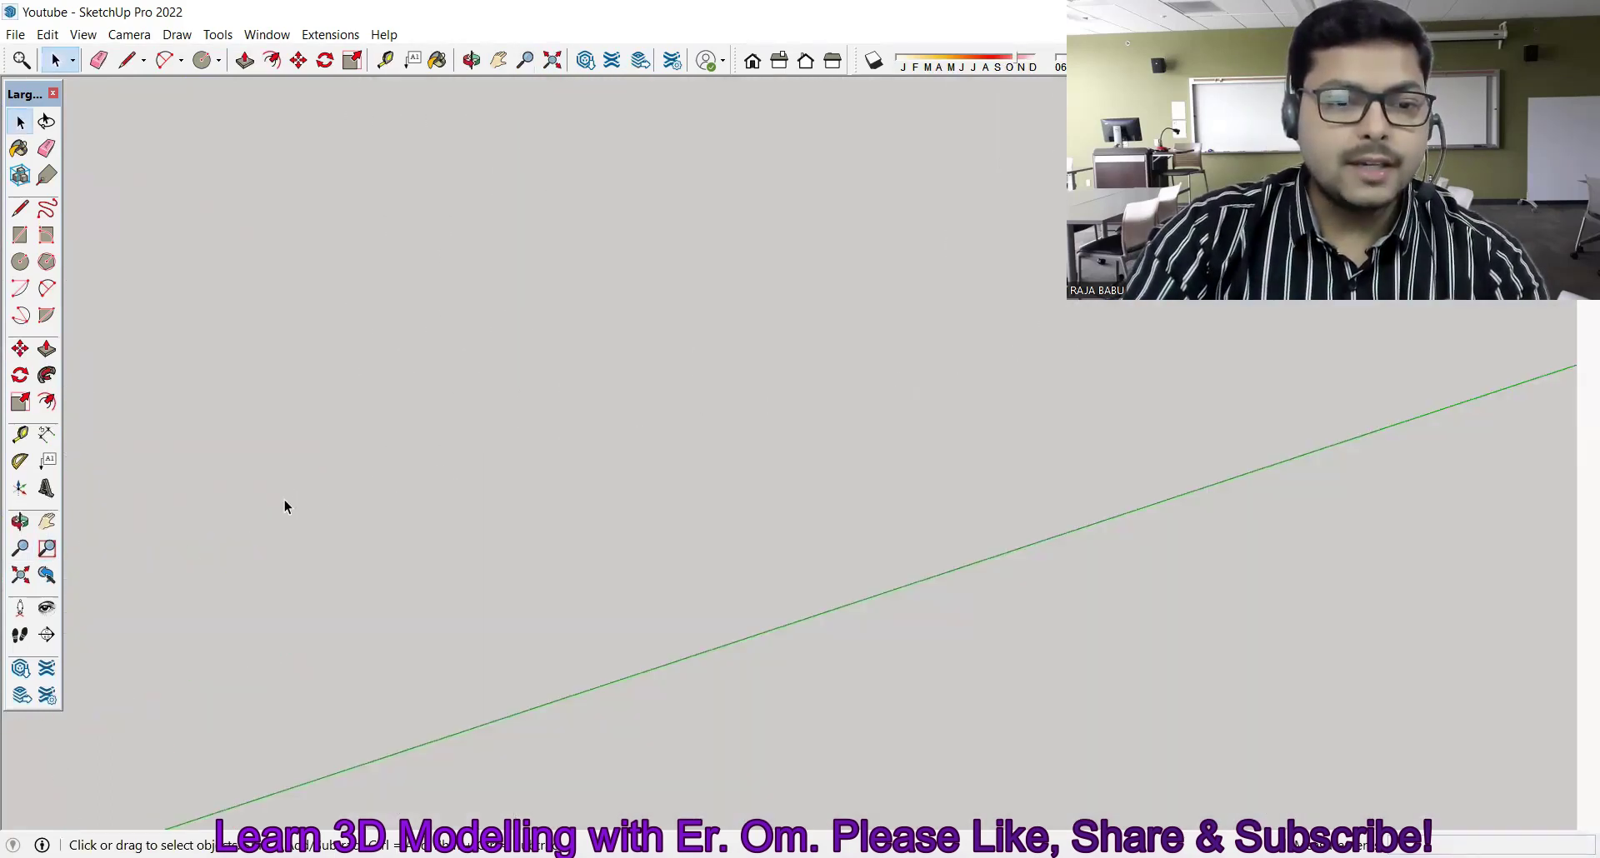
scroll(287, 497, "down", 4)
scroll(288, 490, "up", 3)
scroll(327, 455, "down", 2)
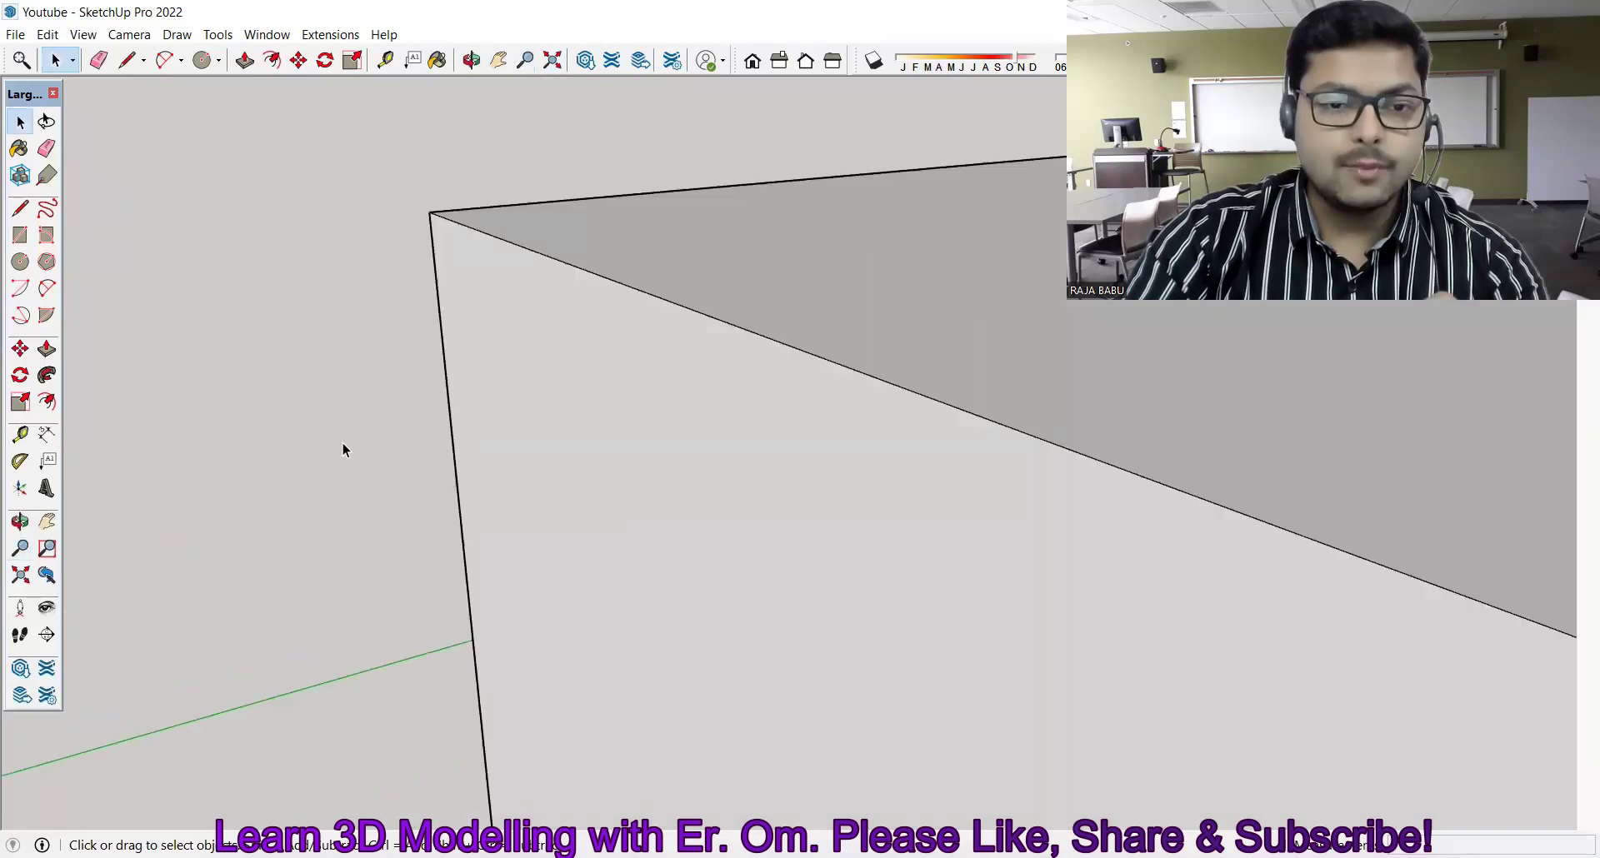
scroll(300, 279, "down", 2)
scroll(283, 288, "down", 3)
scroll(279, 288, "down", 2)
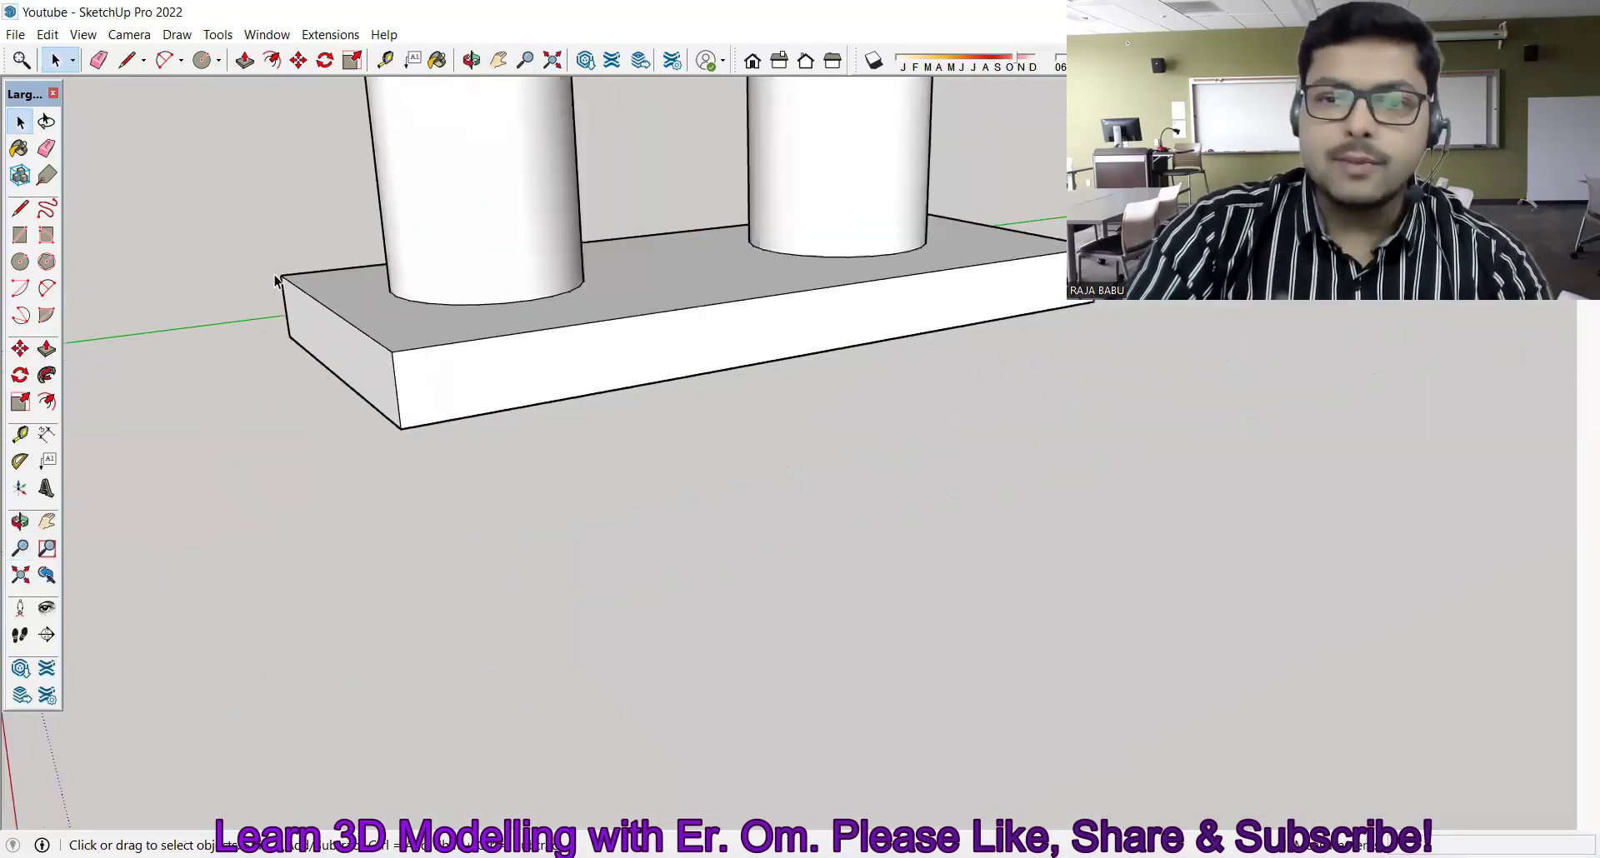
scroll(283, 291, "down", 1)
scroll(283, 298, "down", 2)
scroll(310, 300, "down", 2)
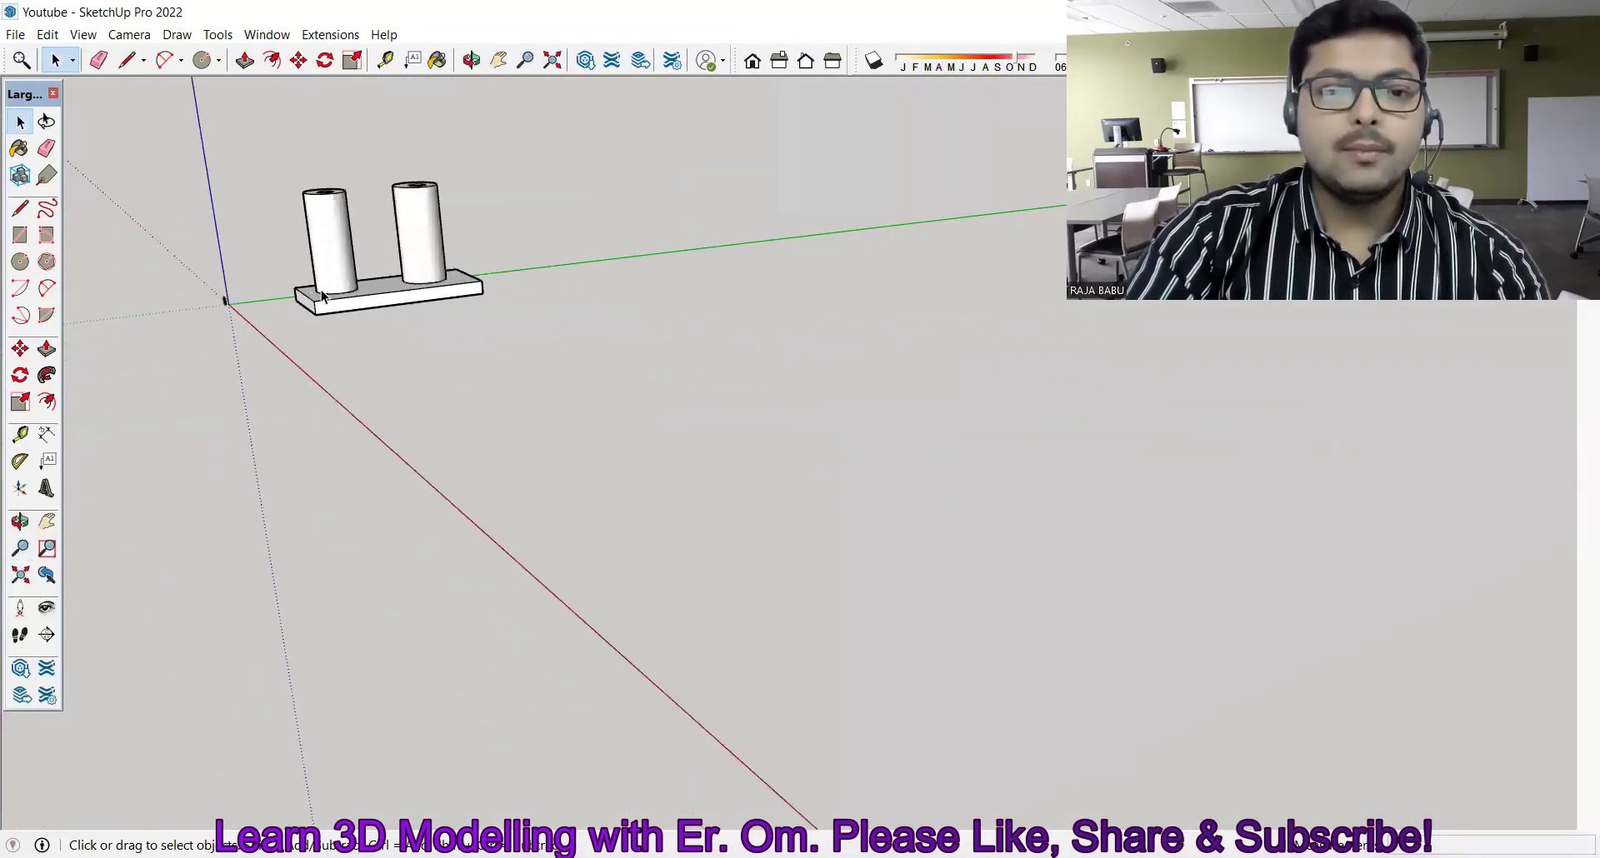
Step: Orbit higher, then Zoom Window tightly onto the base plate's left corner
middle_click_drag(316, 286, 443, 418)
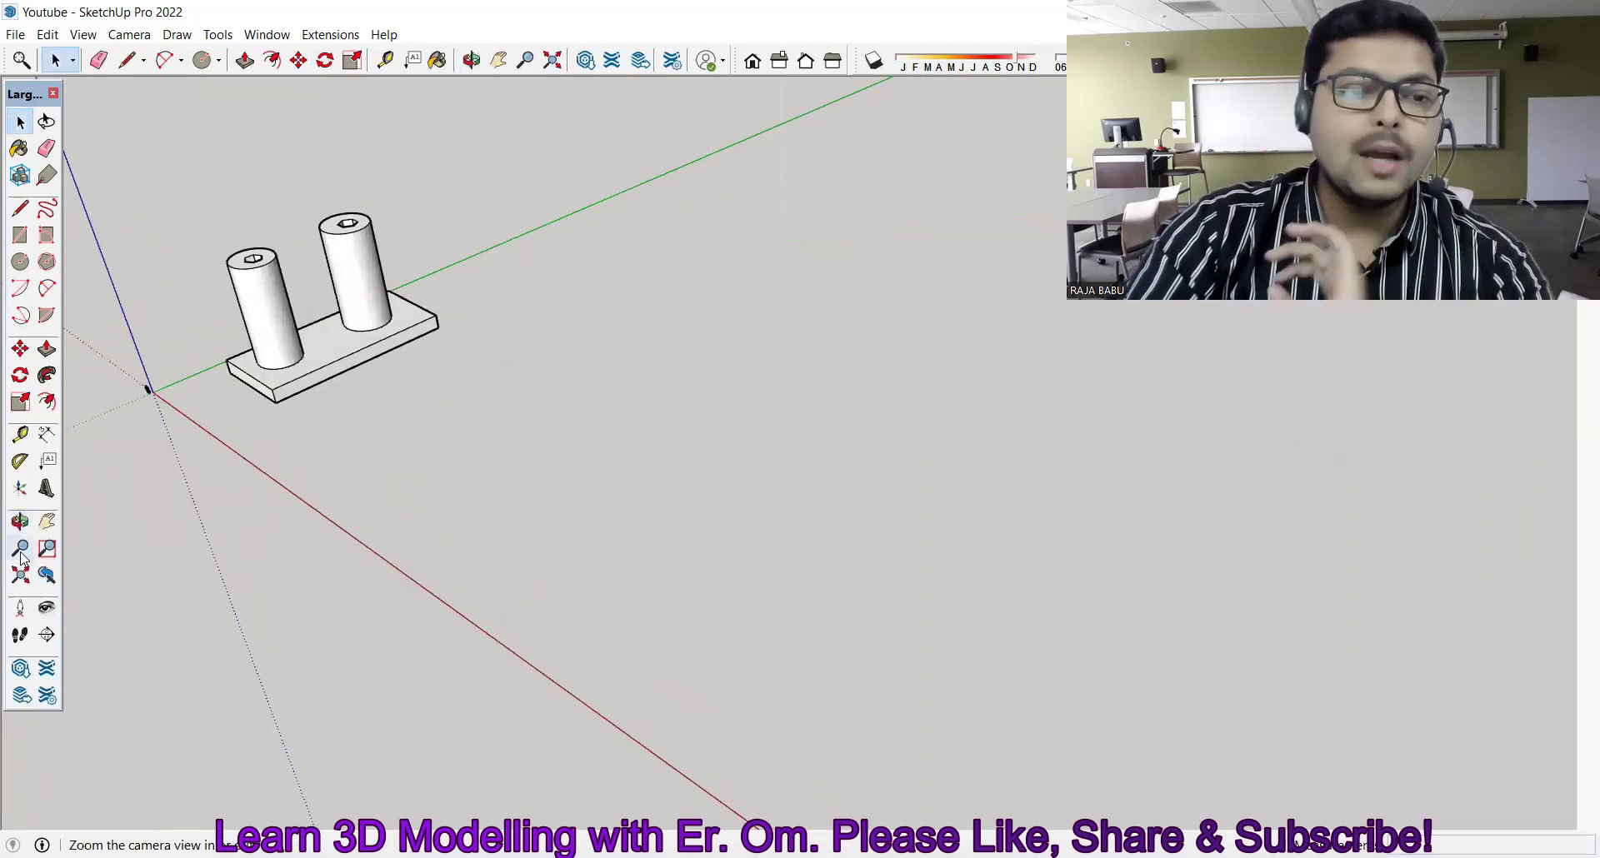
left_click(50, 552)
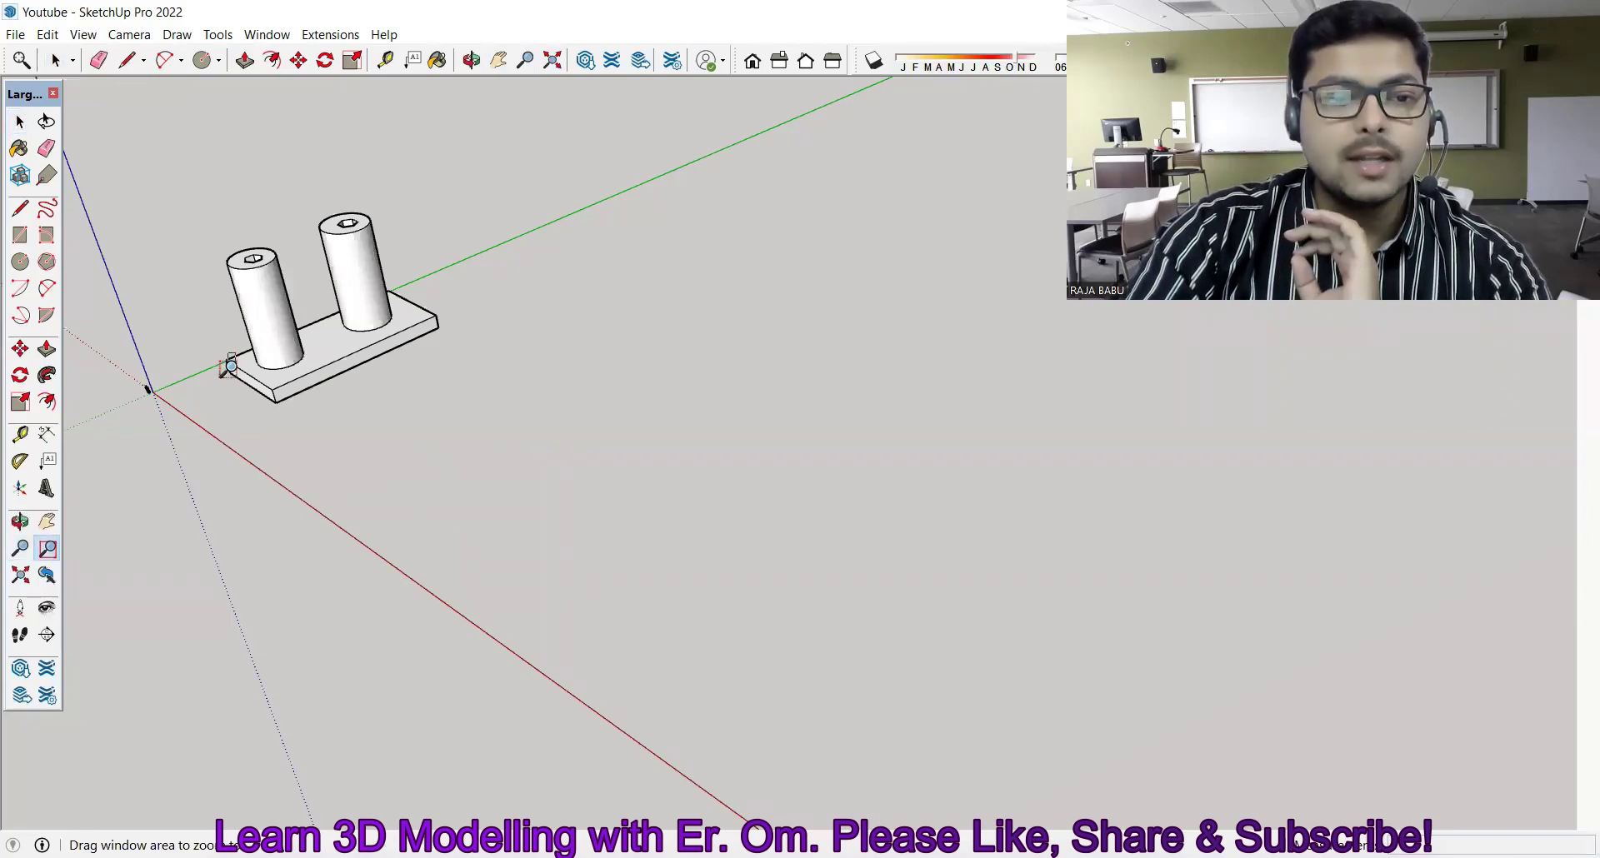
left_click_drag(229, 366, 227, 370)
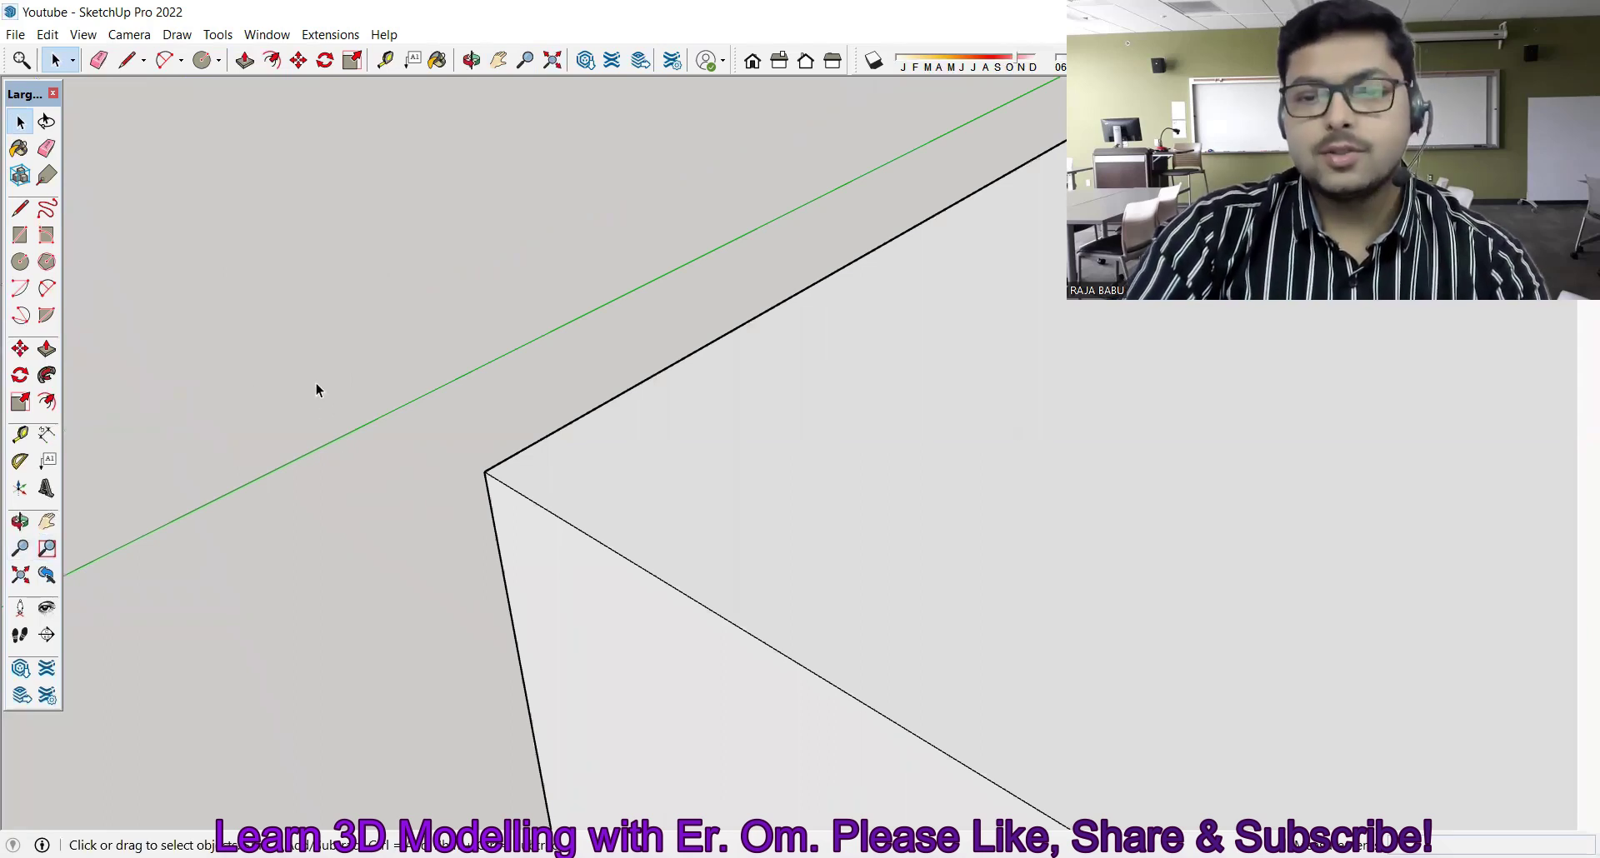
Step: Zoom Extents to fit the whole model, then orbit to a low side view
left_click(20, 575)
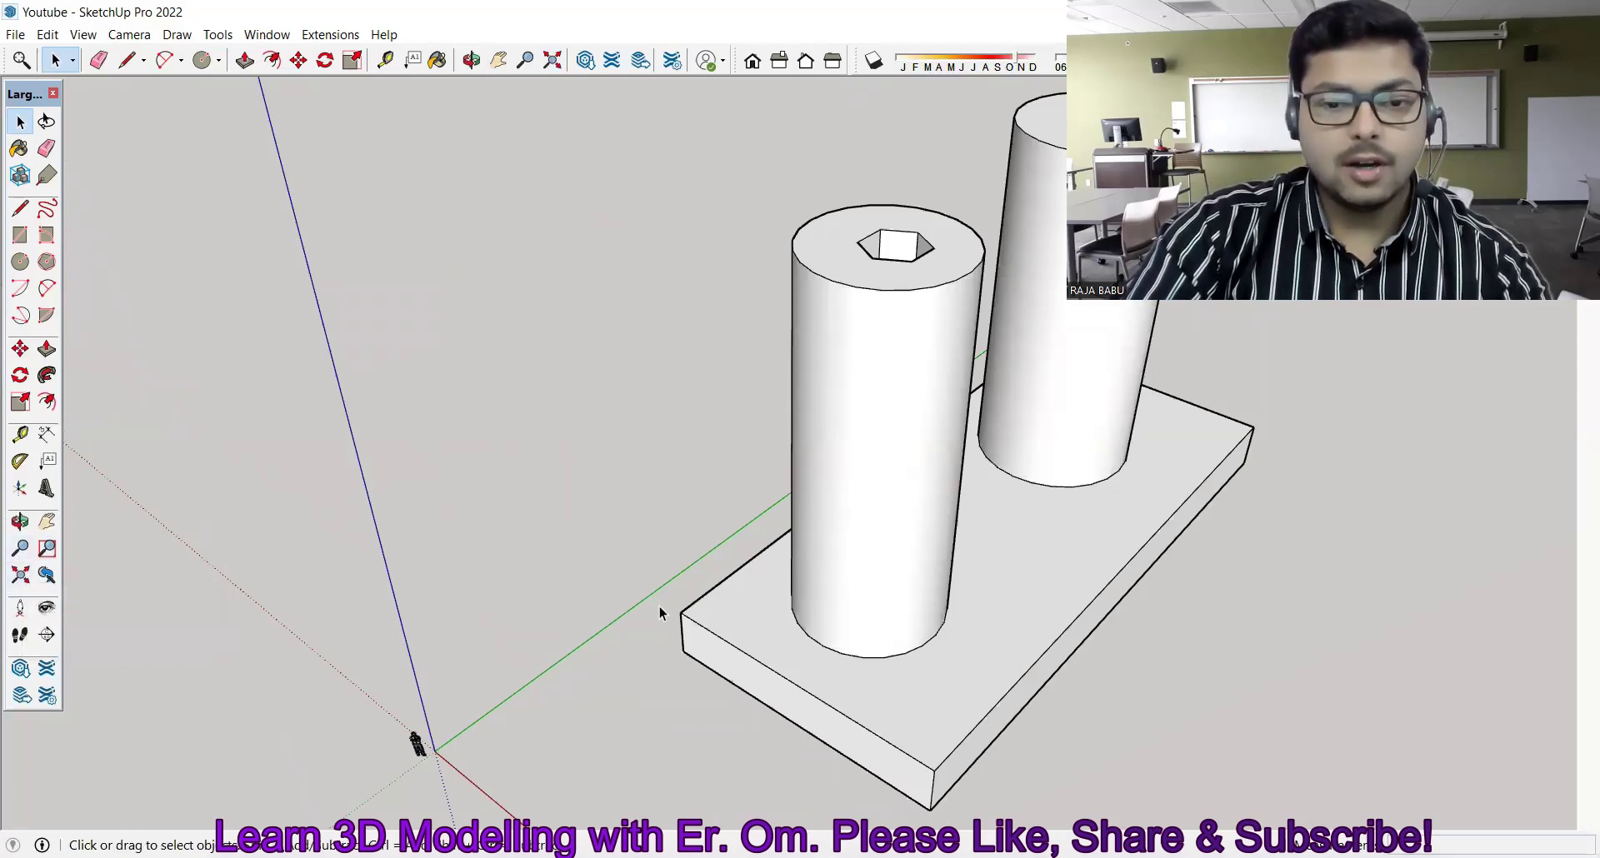
scroll(538, 426, "down", 3)
scroll(538, 425, "down", 2)
mouse_move(538, 425)
middle_mouse_down()
mouse_move(561, 483)
mouse_move(448, 382)
mouse_move(845, 426)
mouse_move(590, 386)
mouse_move(593, 368)
middle_mouse_up()
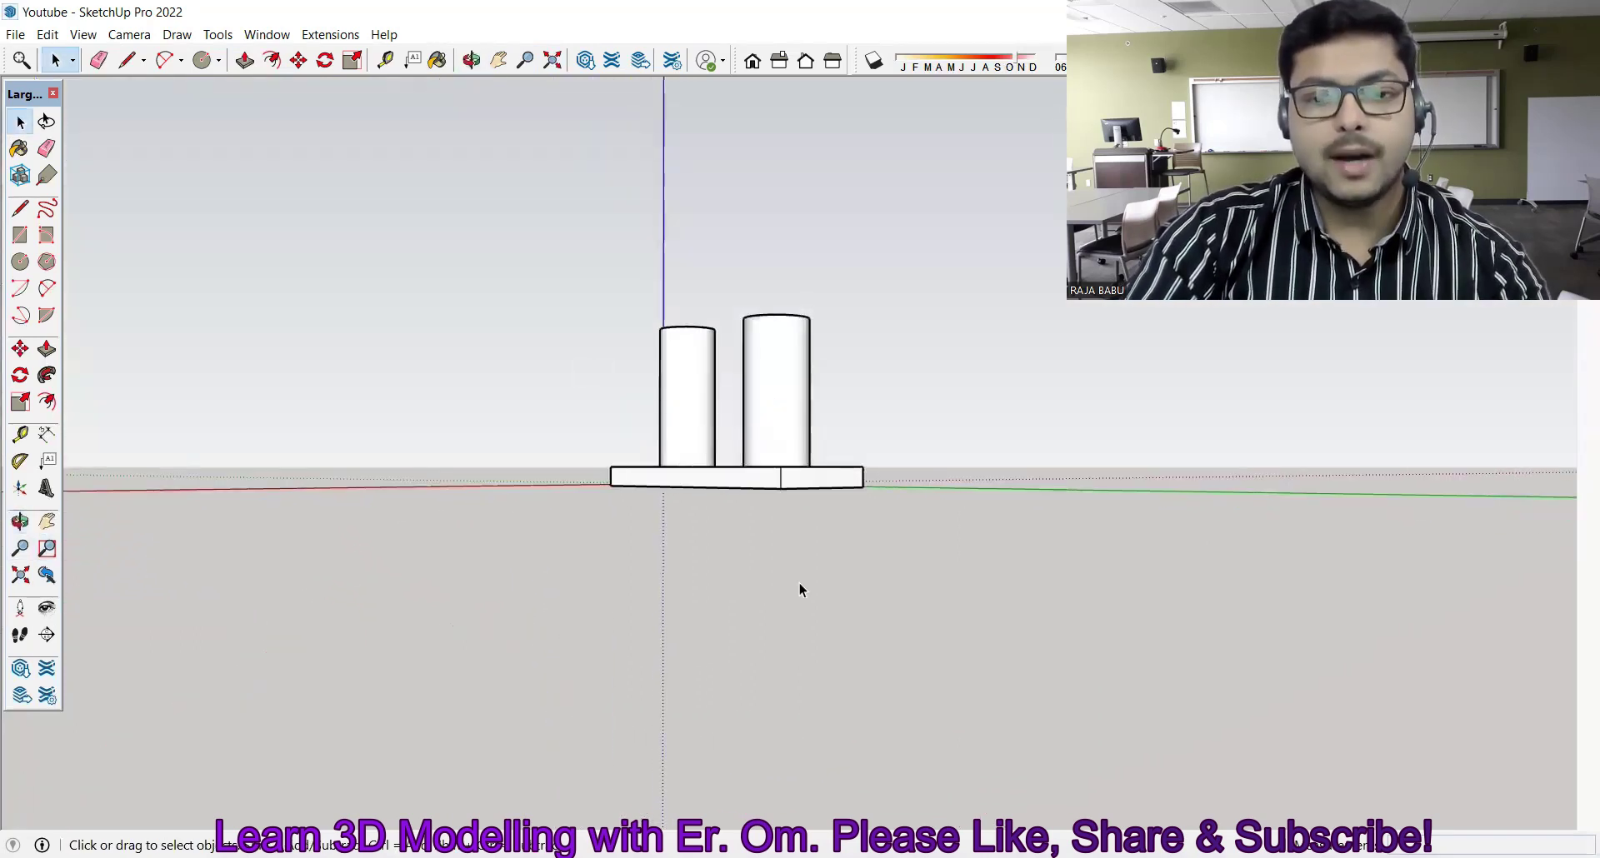
Step: Zoom Window onto the slab corner, orbit above it, and zoom in until the view goes blank
left_click(48, 550)
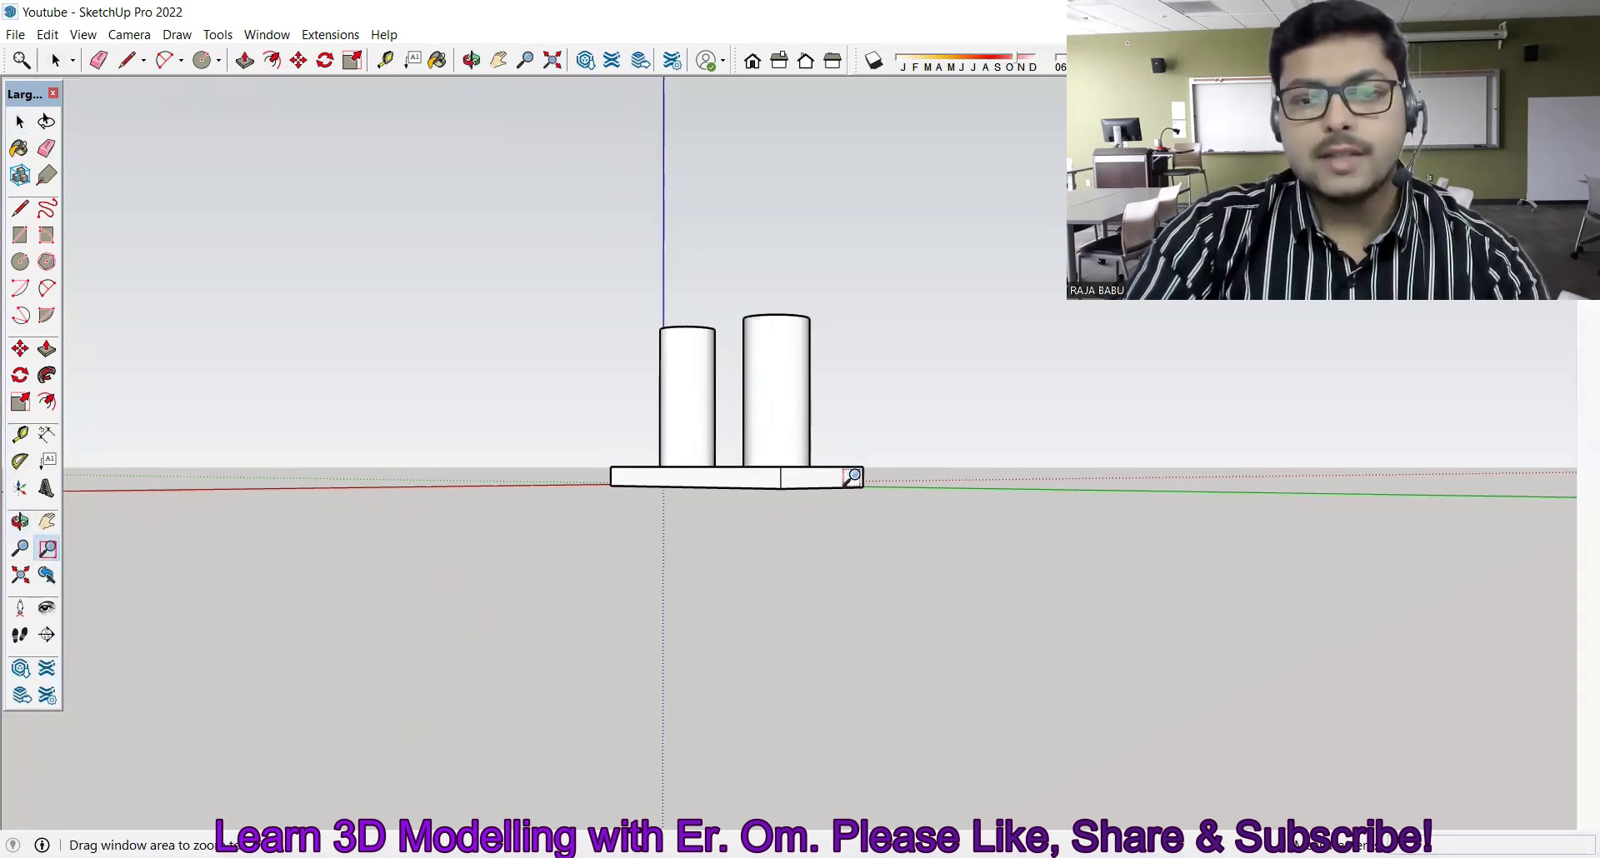
left_click_drag(854, 475, 859, 484)
mouse_move(831, 510)
middle_mouse_down()
mouse_move(803, 703)
mouse_move(825, 492)
mouse_move(882, 455)
mouse_move(689, 457)
mouse_move(677, 496)
middle_mouse_up()
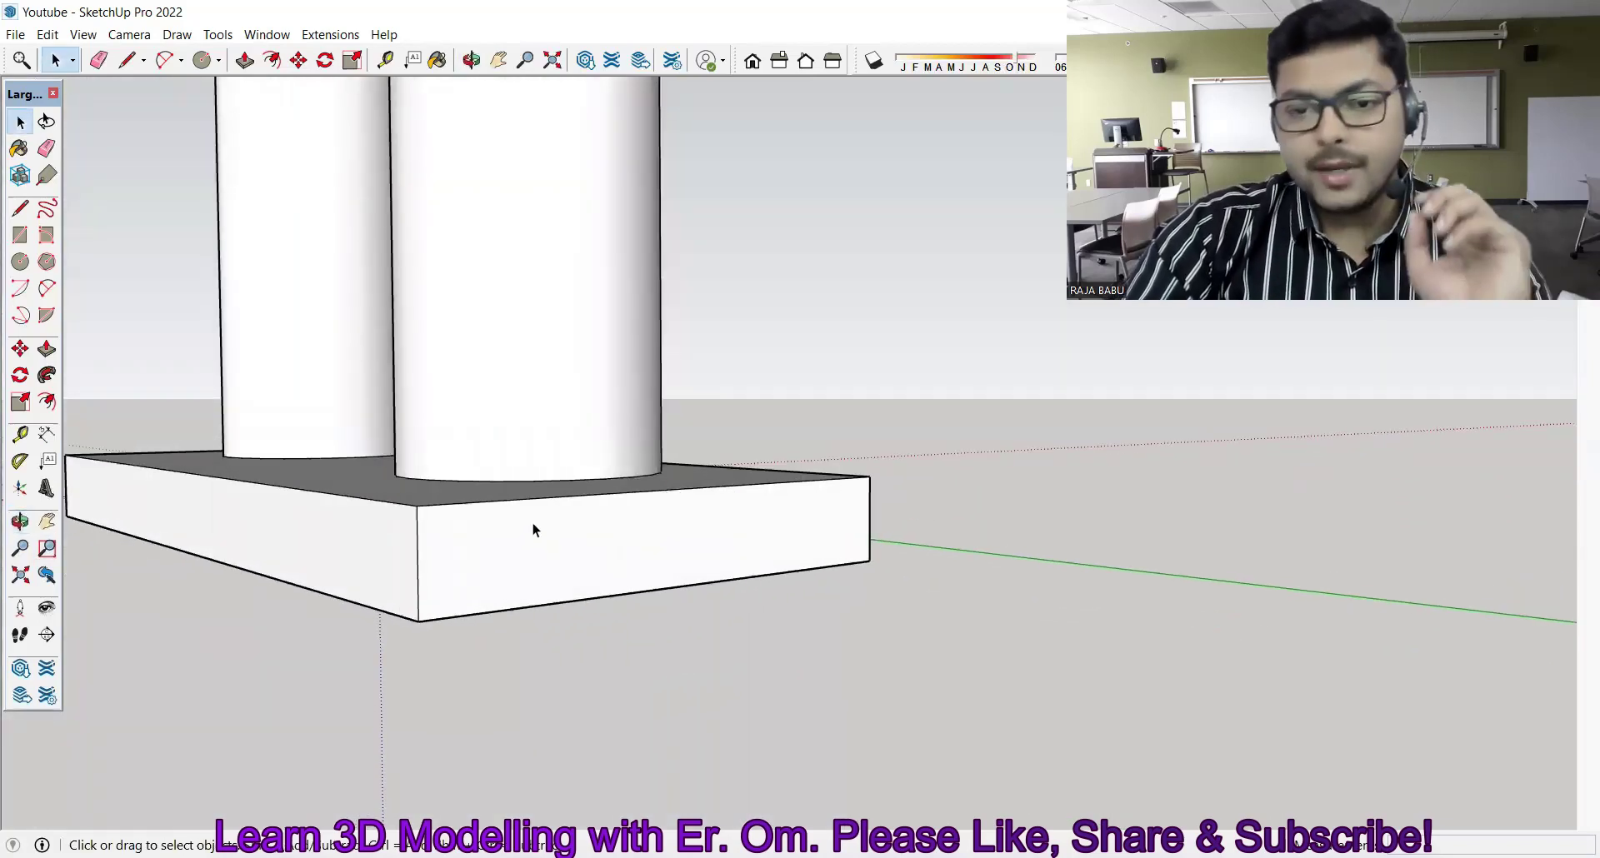
scroll(506, 518, "up", 1)
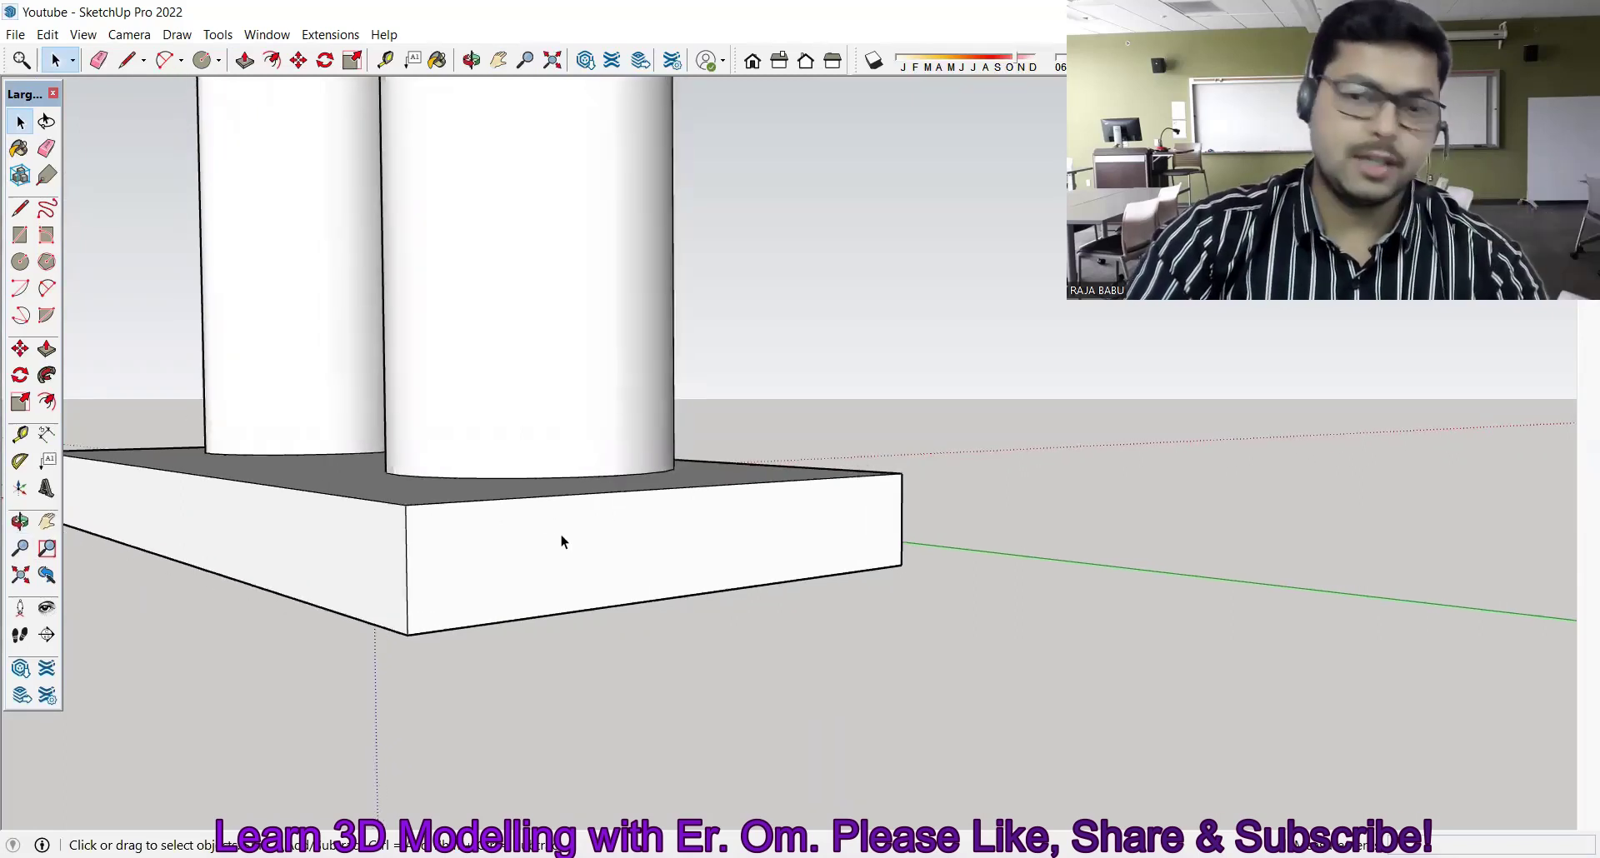
scroll(561, 541, "up", 3)
scroll(561, 544, "up", 2)
scroll(561, 543, "up", 2)
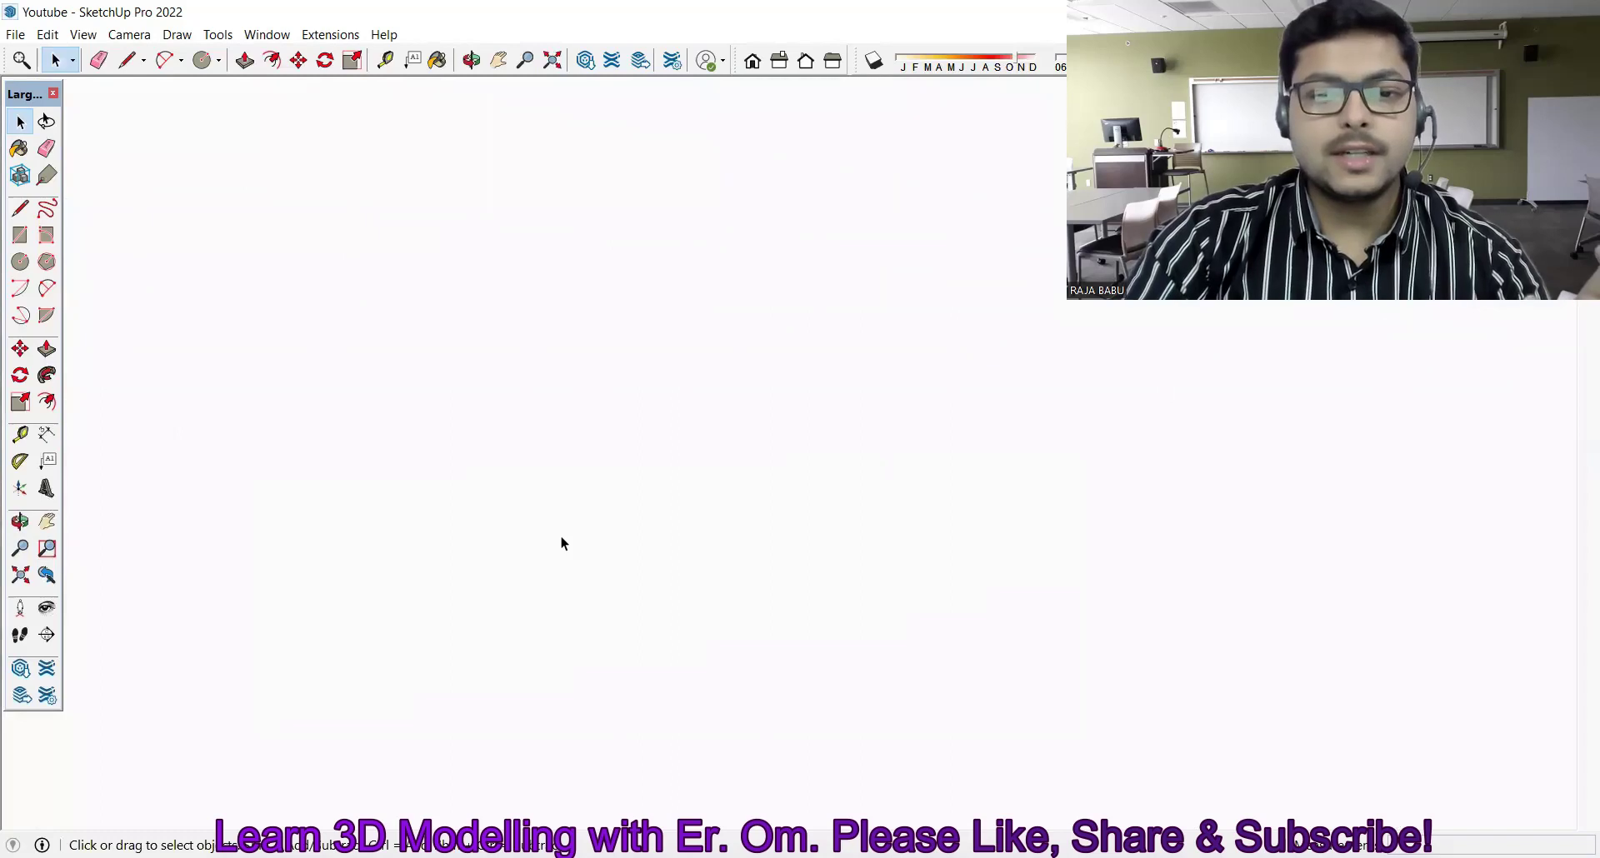
scroll(561, 538, "up", 2)
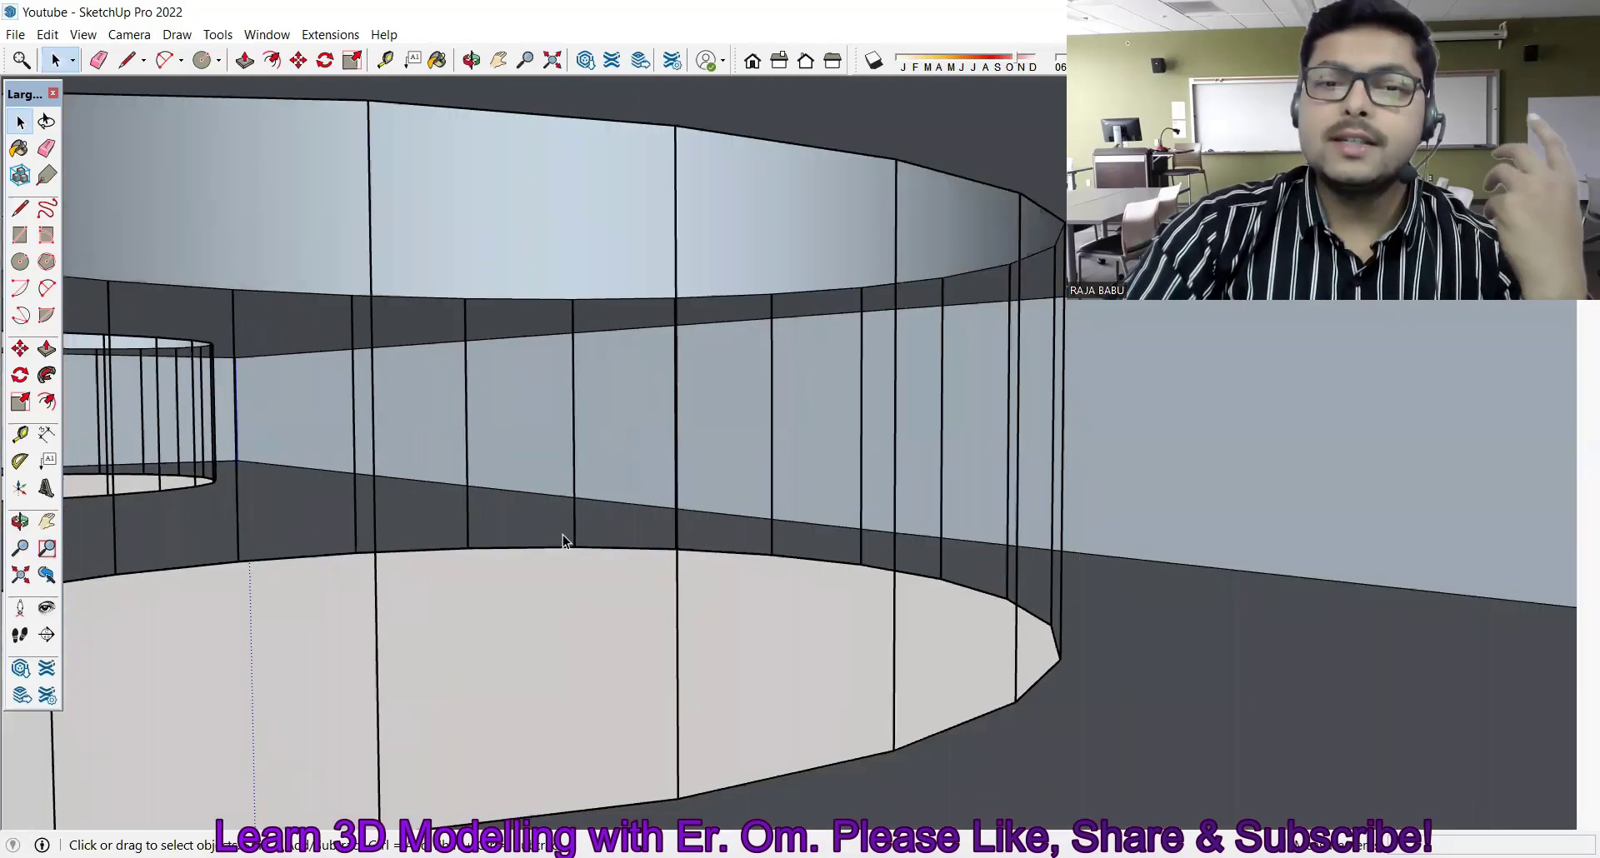
key("o")
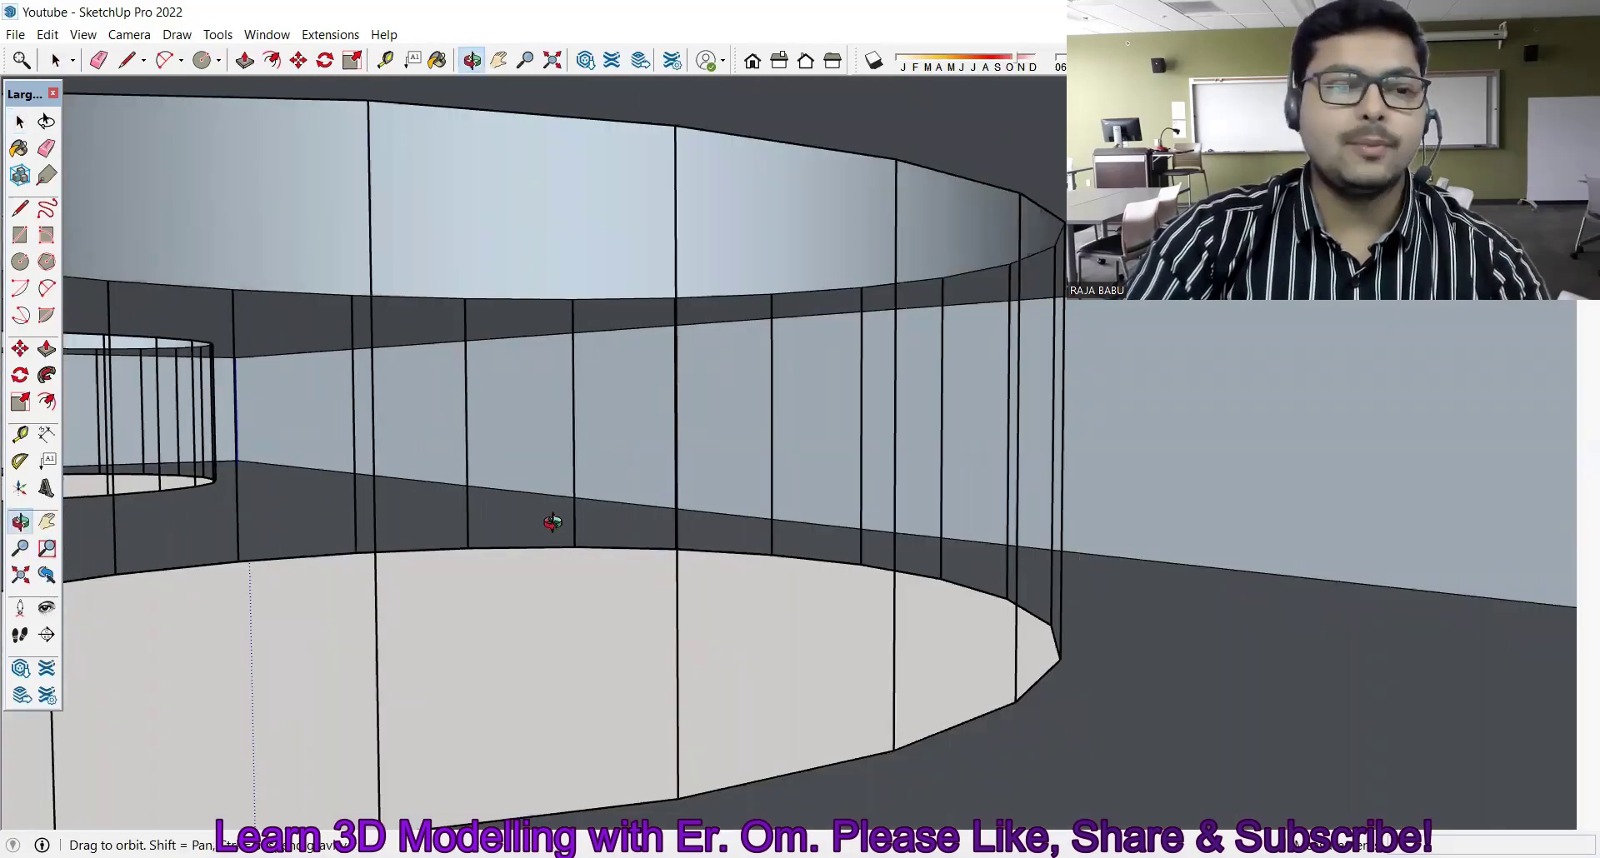
mouse_move(552, 522)
left_mouse_down()
mouse_move(468, 525)
mouse_move(613, 538)
left_mouse_up()
key("space")
key("o")
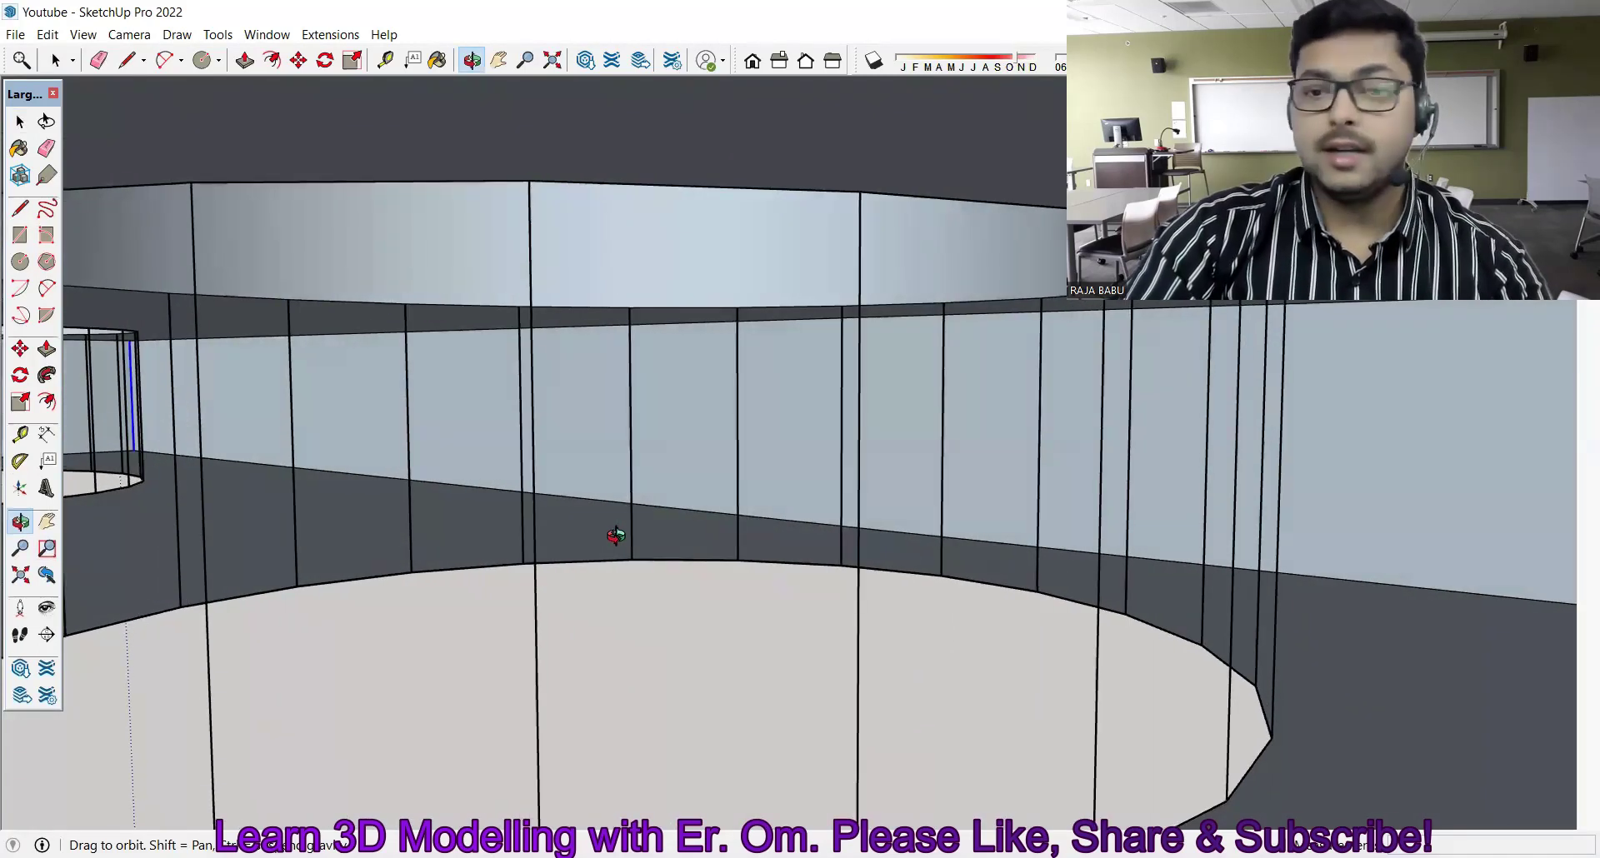
key("space")
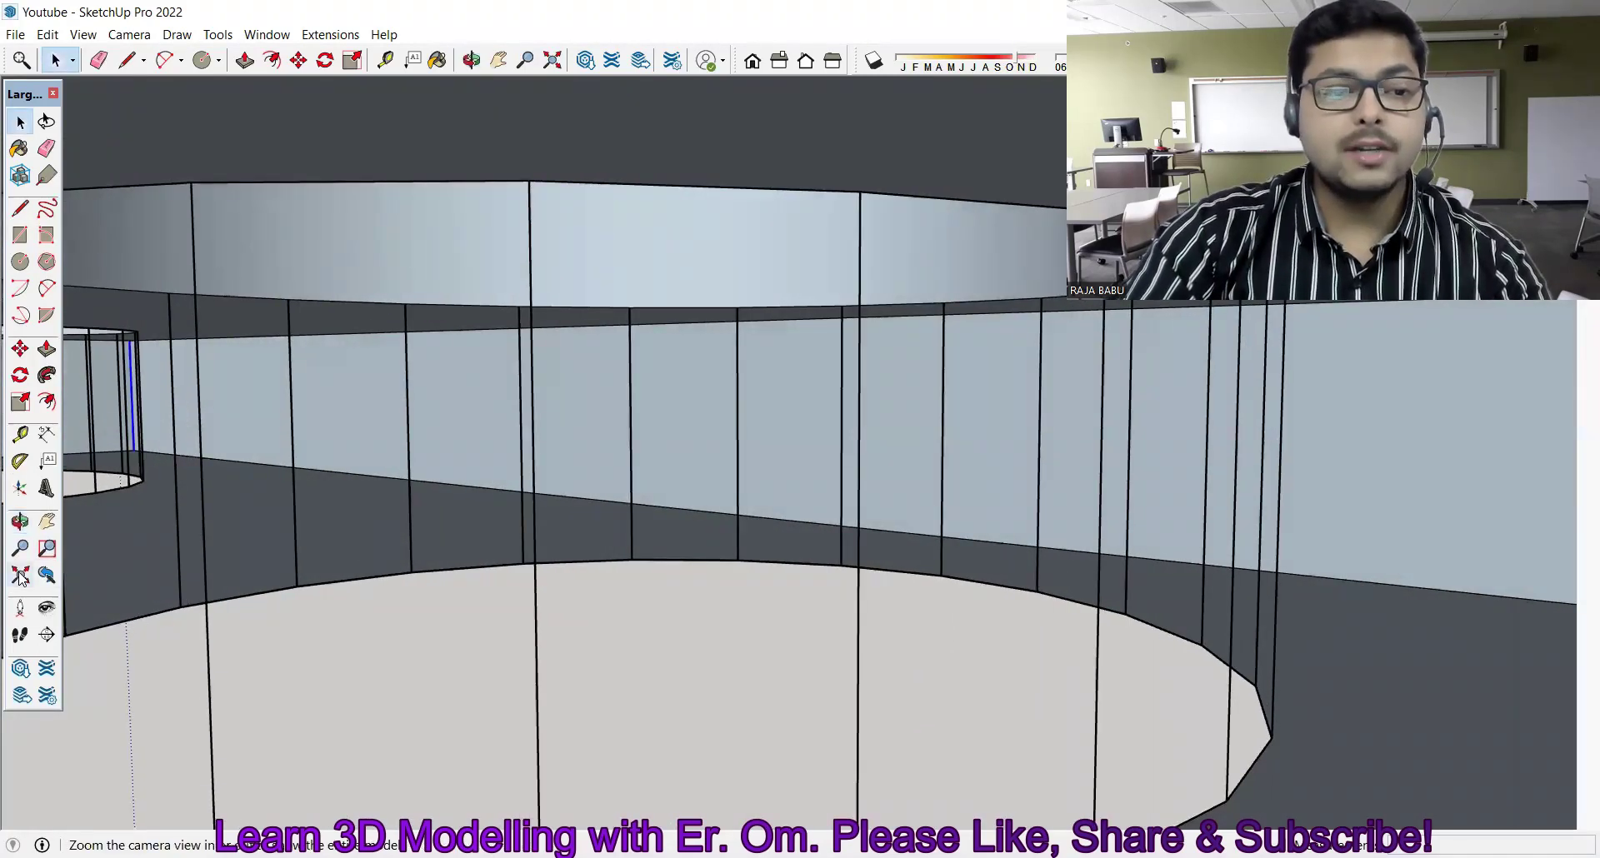
key("shift+z")
scroll(293, 408, "down", 2)
scroll(316, 421, "down", 2)
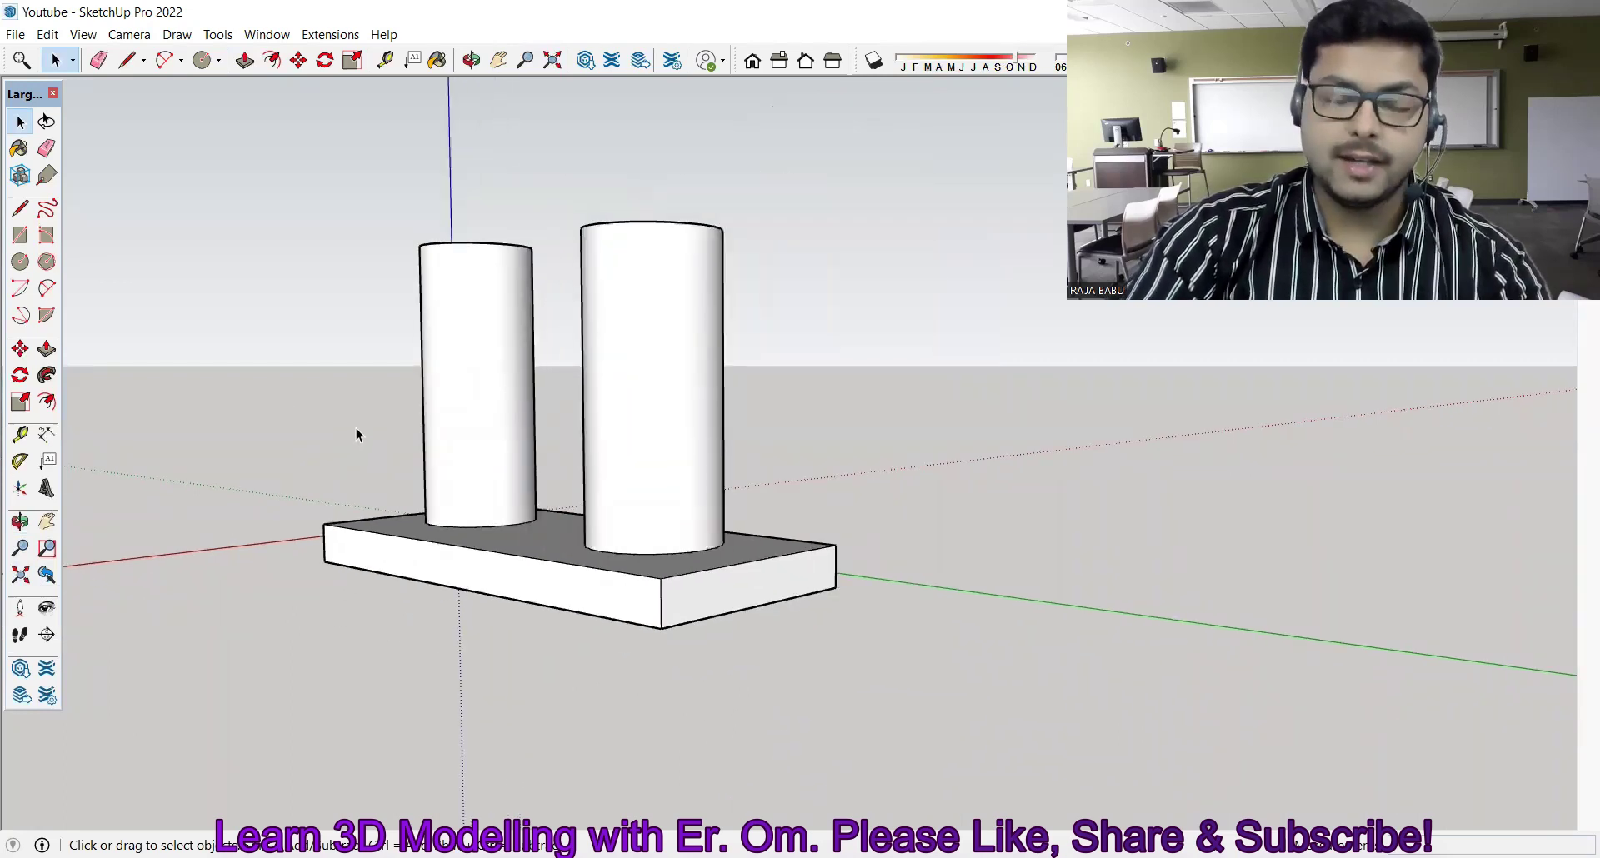
scroll(332, 320, "down", 1)
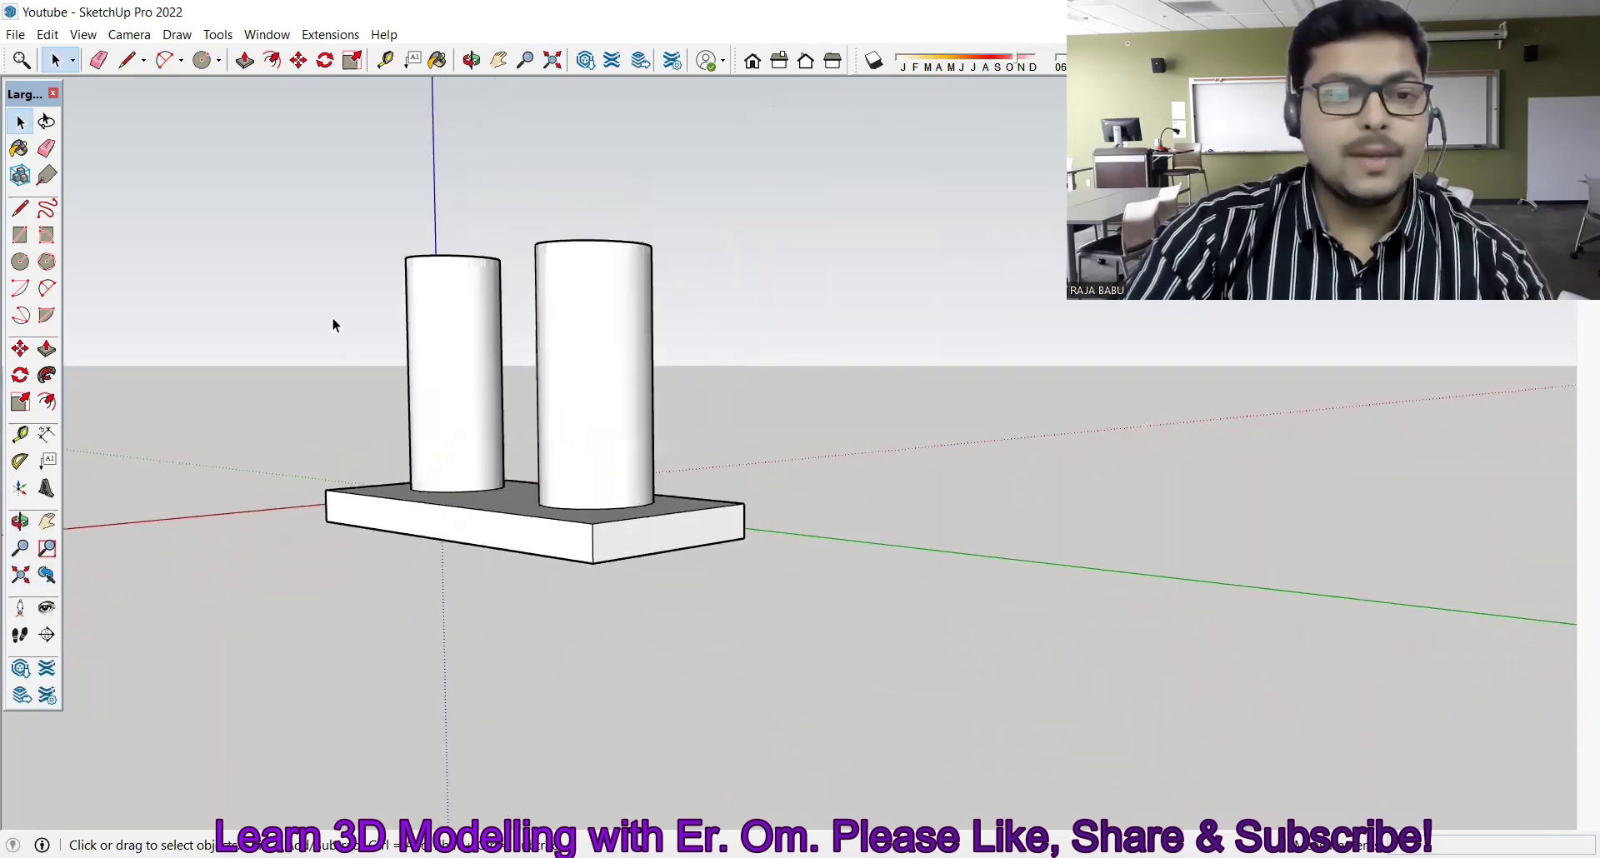
scroll(348, 365, "down", 1)
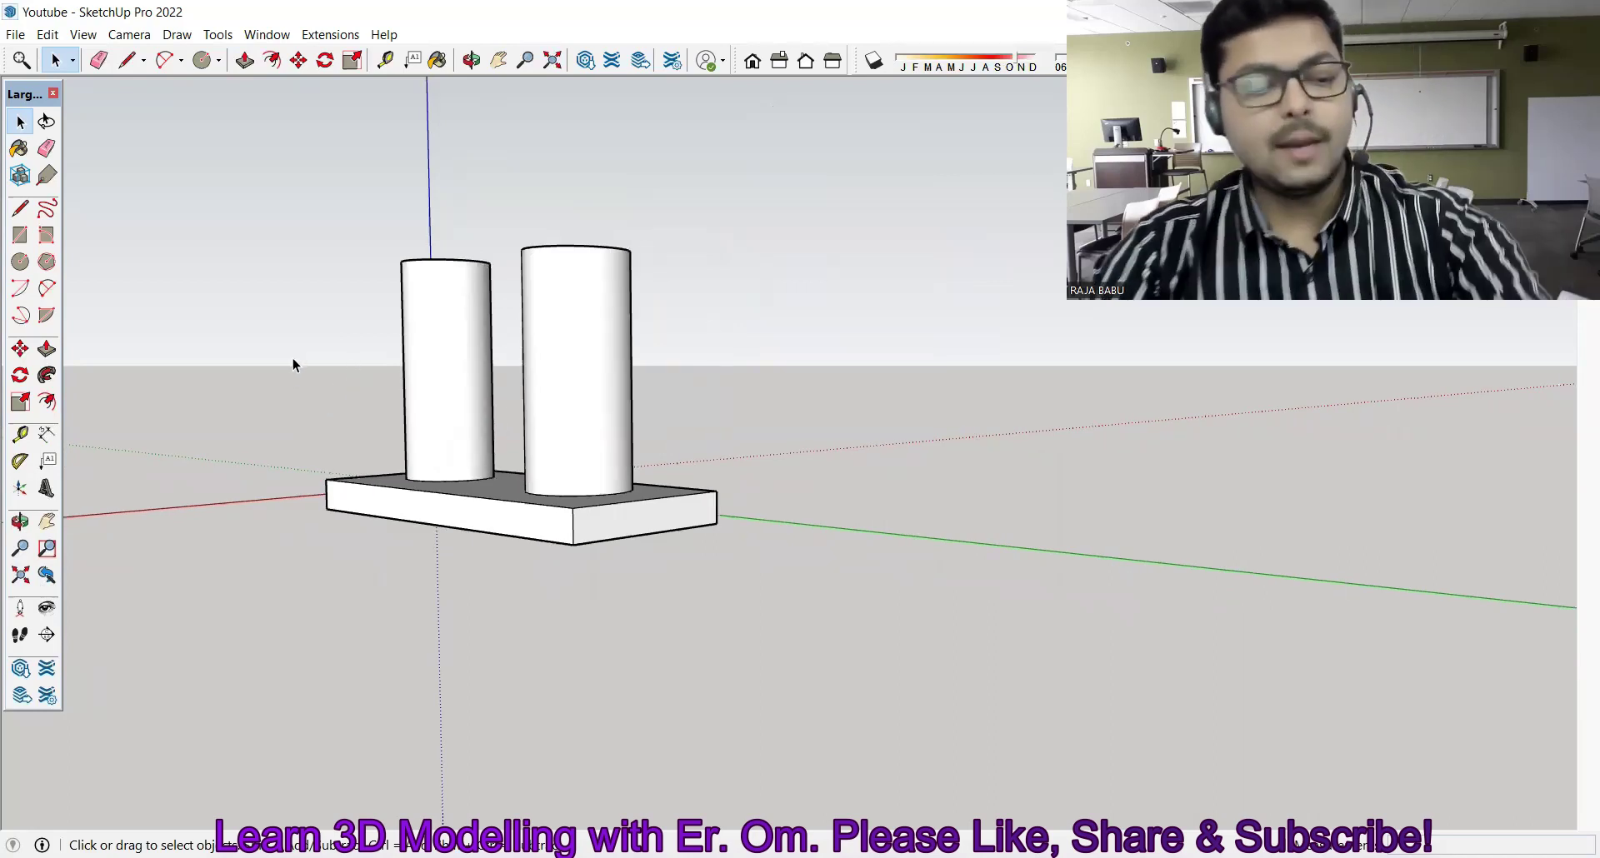
key("ctrl+shift+w")
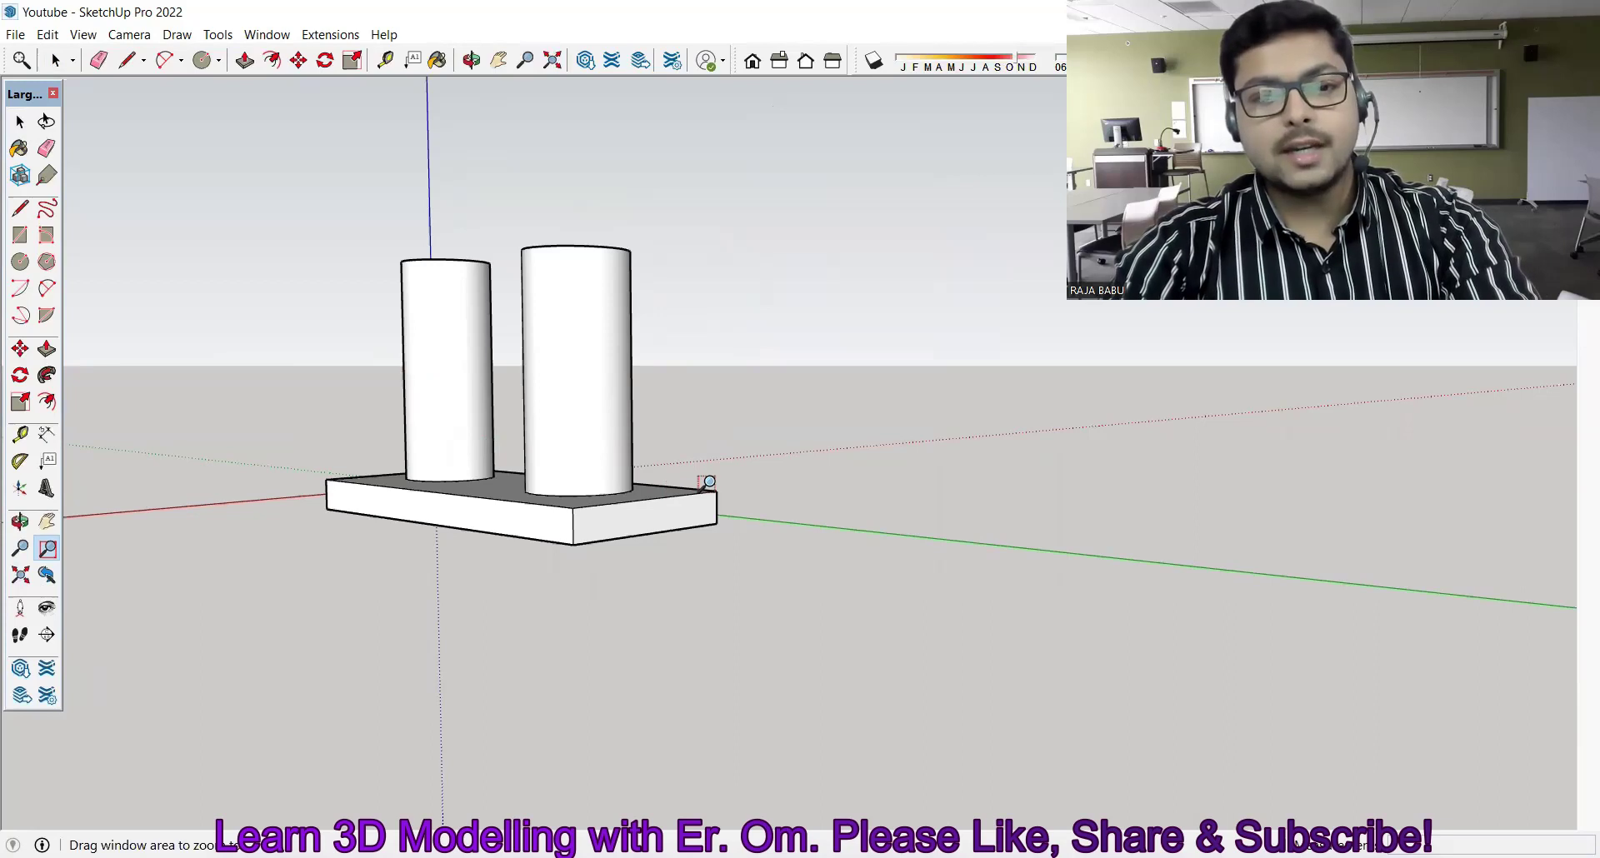
left_click_drag(717, 501, 722, 503)
mouse_move(706, 440)
middle_mouse_down()
mouse_move(622, 579)
mouse_move(617, 633)
middle_mouse_up()
mouse_move(490, 672)
middle_mouse_down()
mouse_move(100, 555)
mouse_move(302, 555)
middle_mouse_up()
scroll(302, 555, "up", 3)
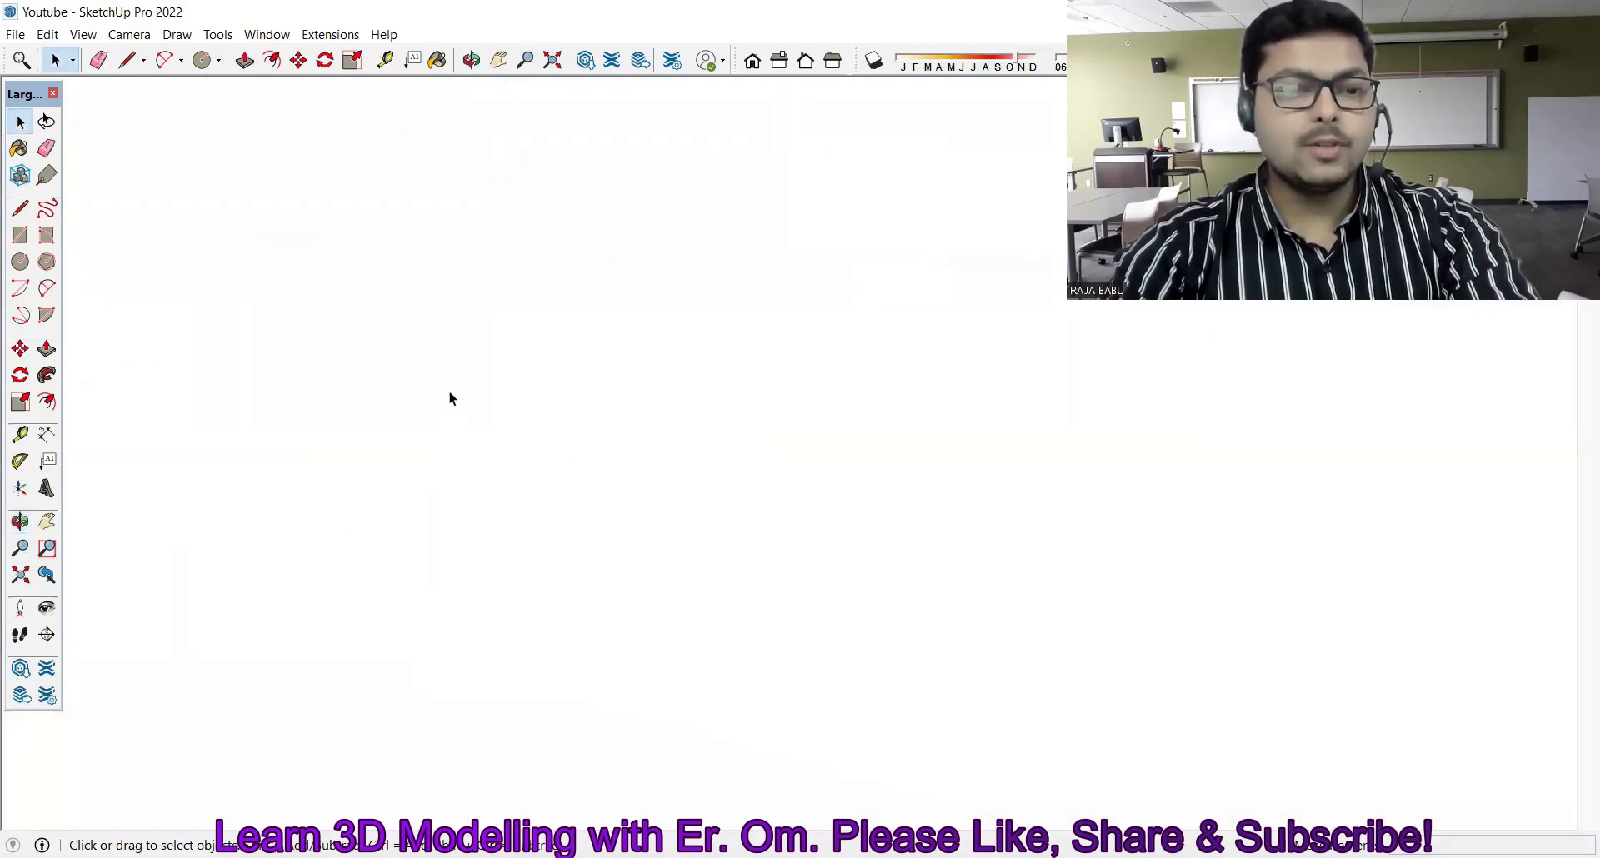
scroll(516, 375, "up", 2)
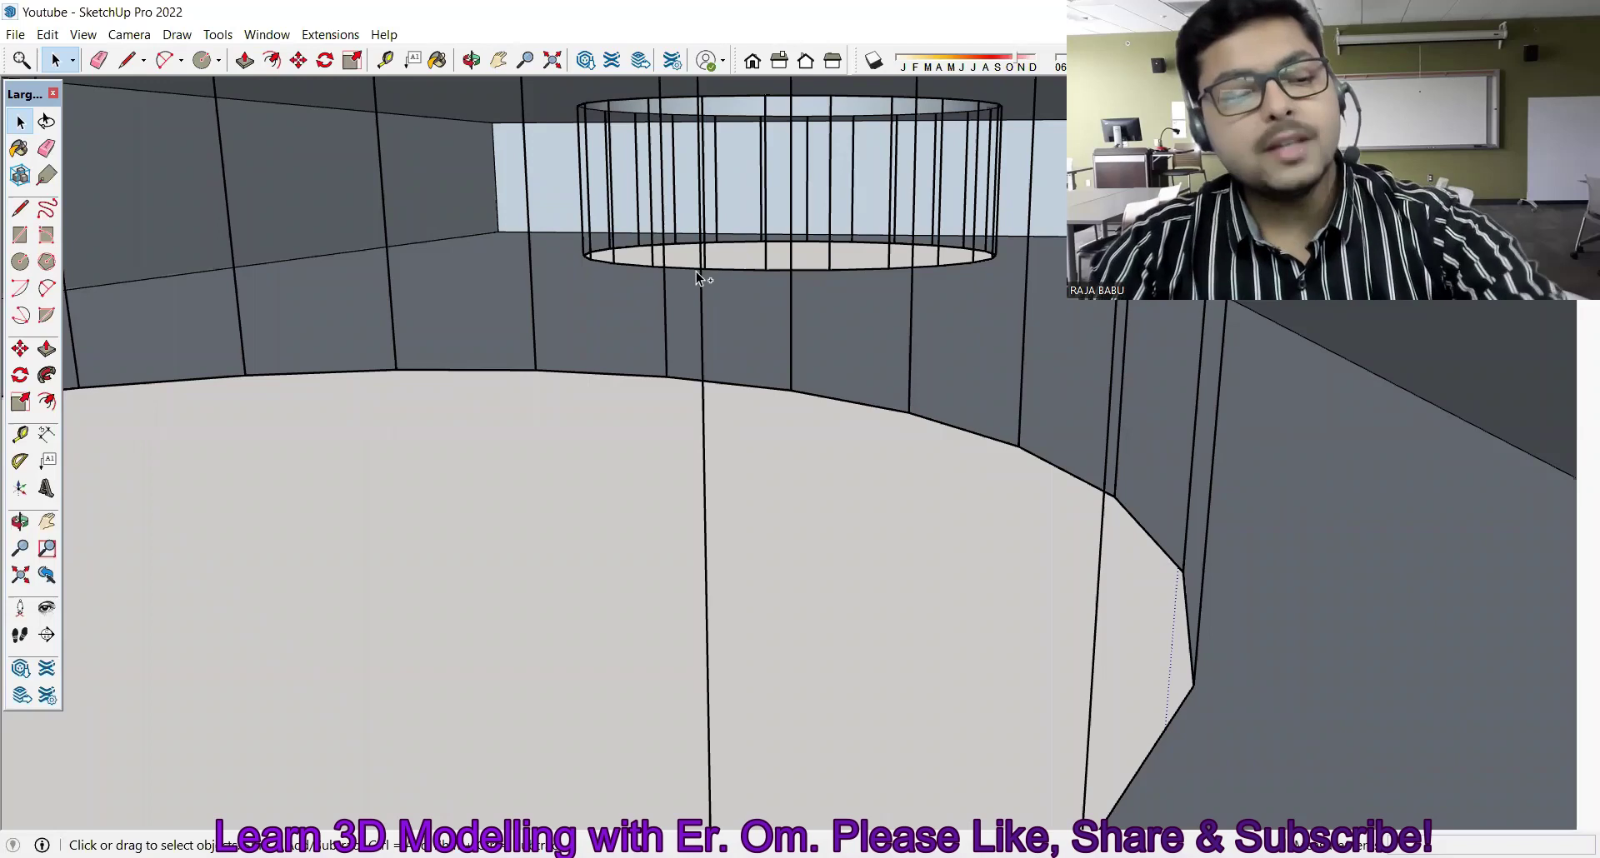
key("shift+z")
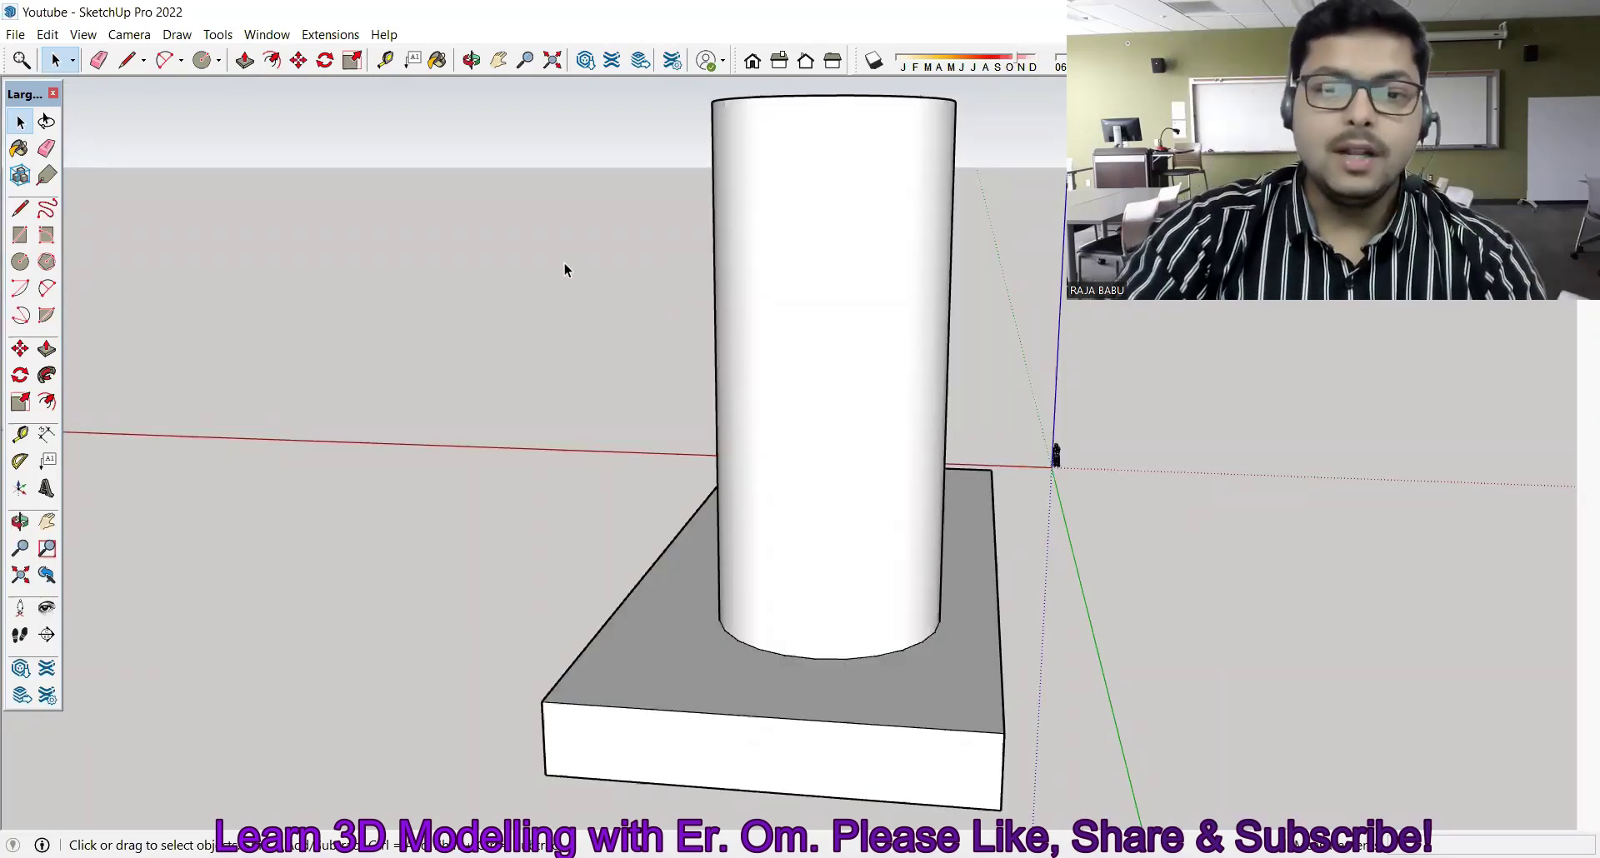
scroll(564, 267, "down", 3)
scroll(562, 269, "down", 1)
mouse_move(625, 346)
middle_mouse_down()
mouse_move(332, 318)
mouse_move(704, 346)
middle_mouse_up()
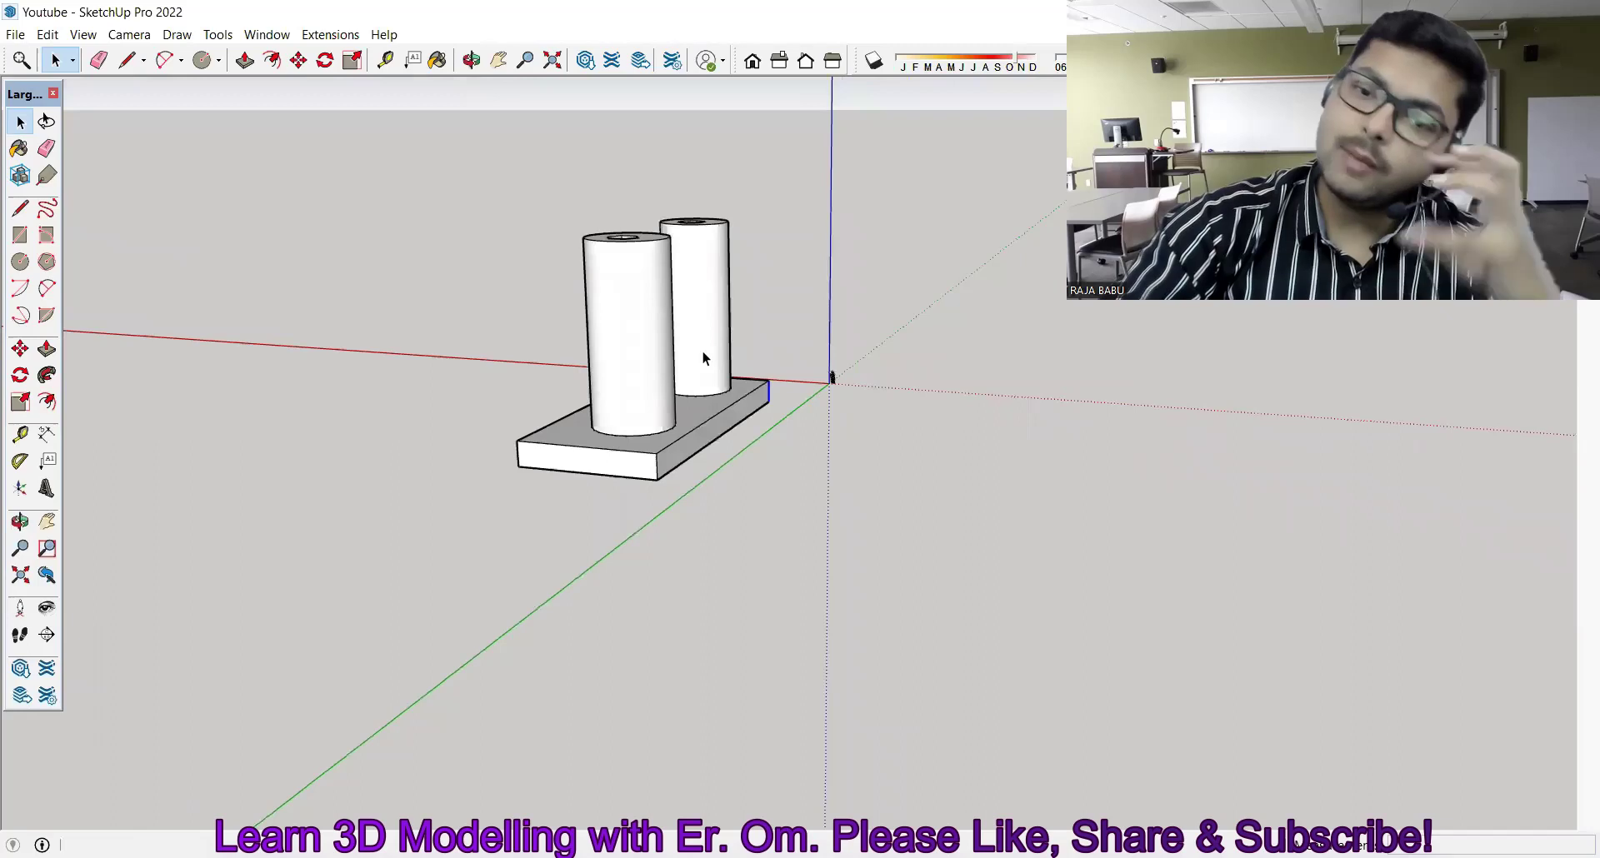
scroll(673, 320, "down", 3)
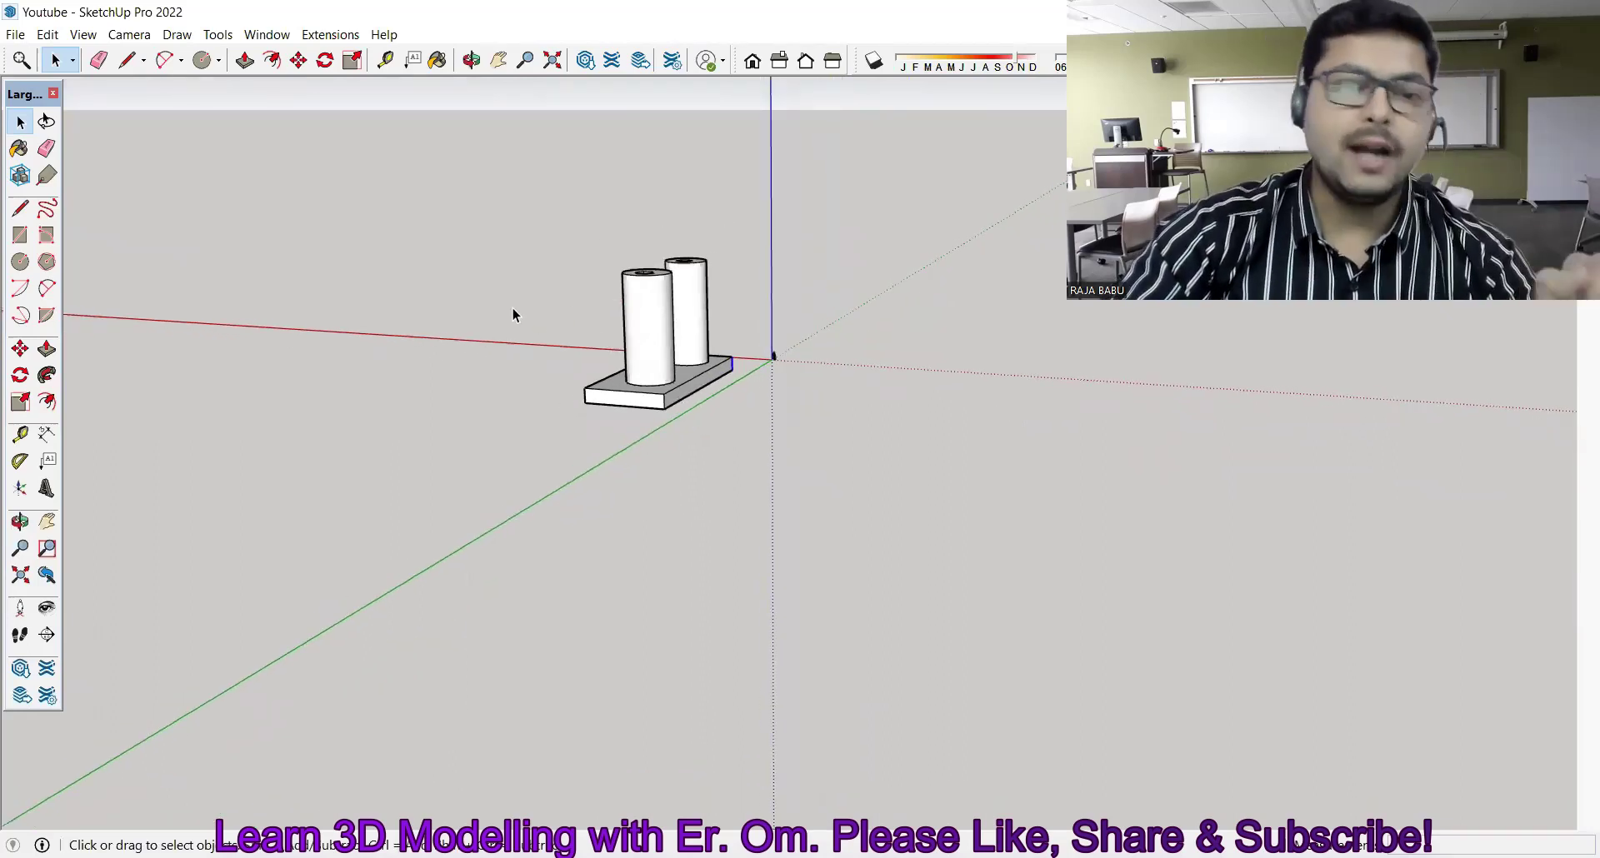
middle_click_drag(482, 322, 782, 356)
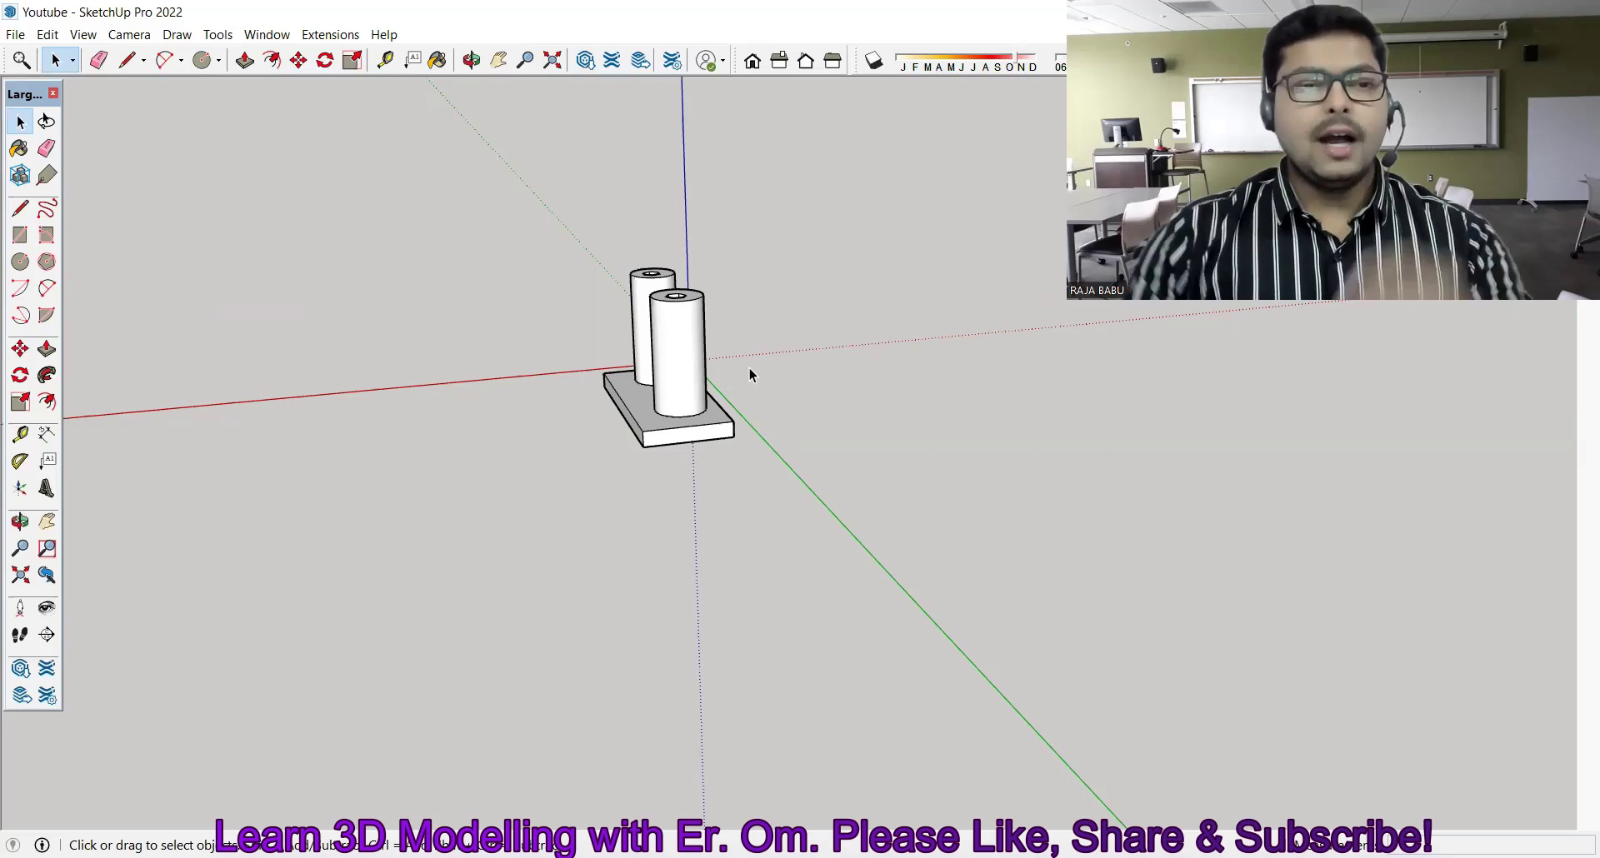
Step: Draw a small rectangle on the ground beside the base slab, restarting once and confirming its size
left_click(21, 236)
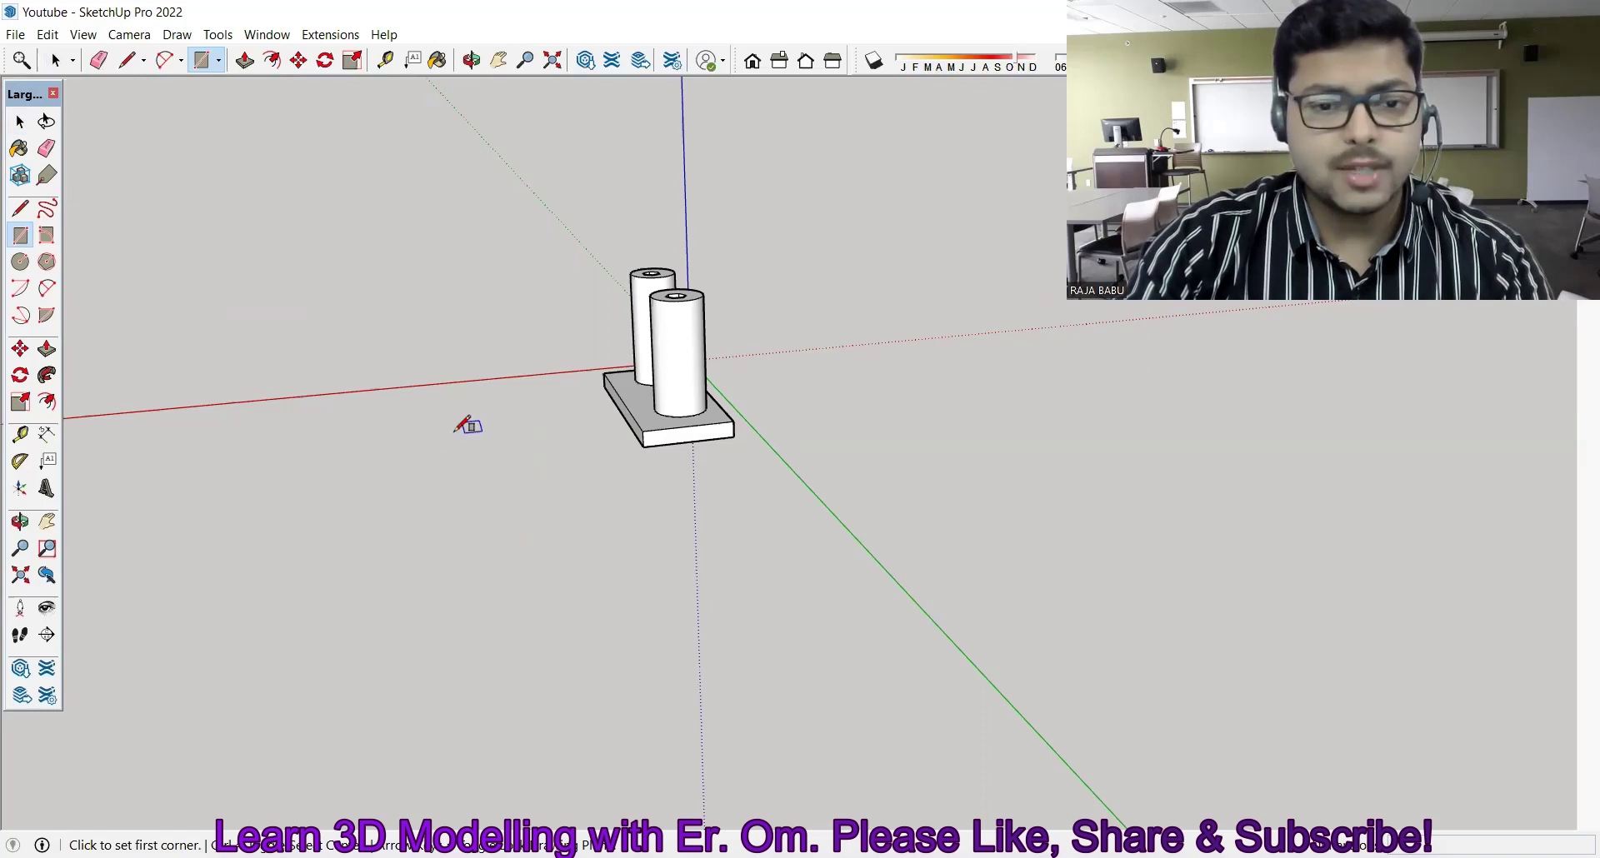
left_click(402, 415)
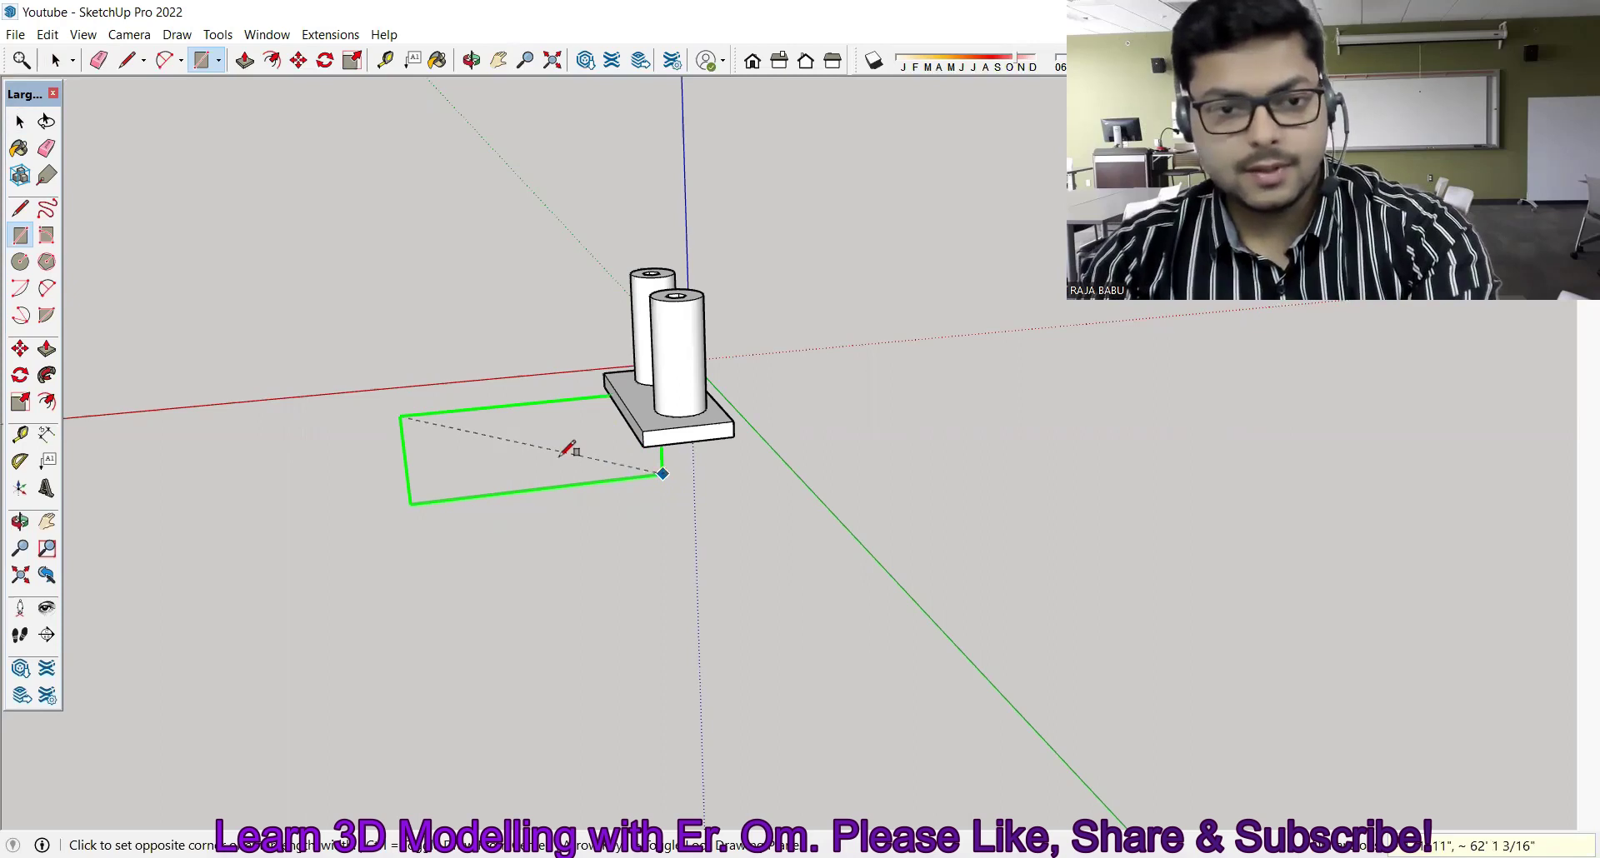
key("Escape")
left_click(340, 437)
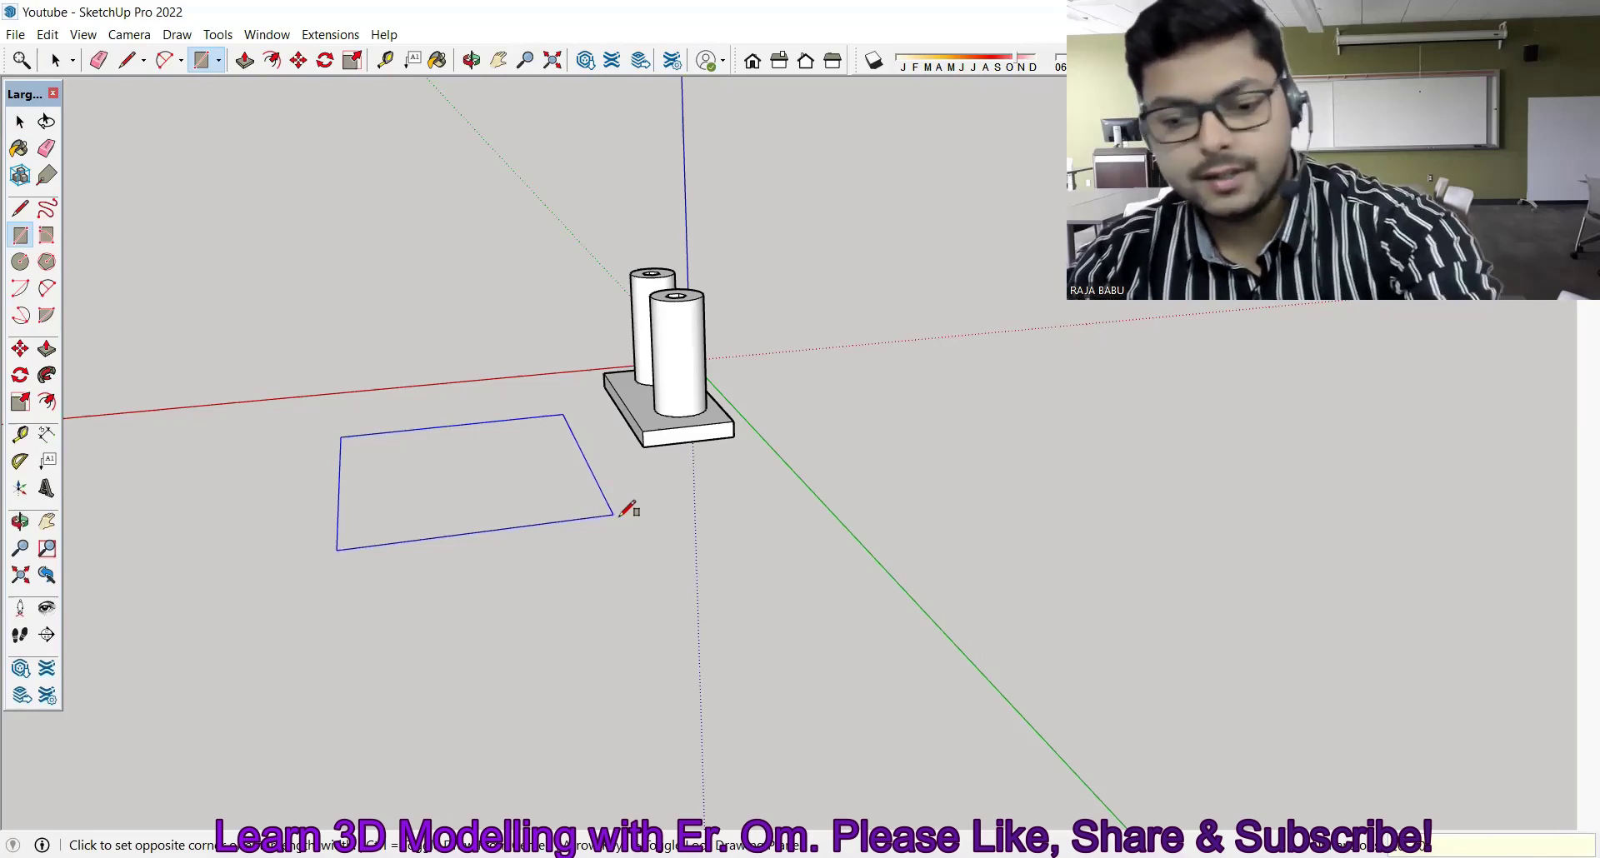
key("Return")
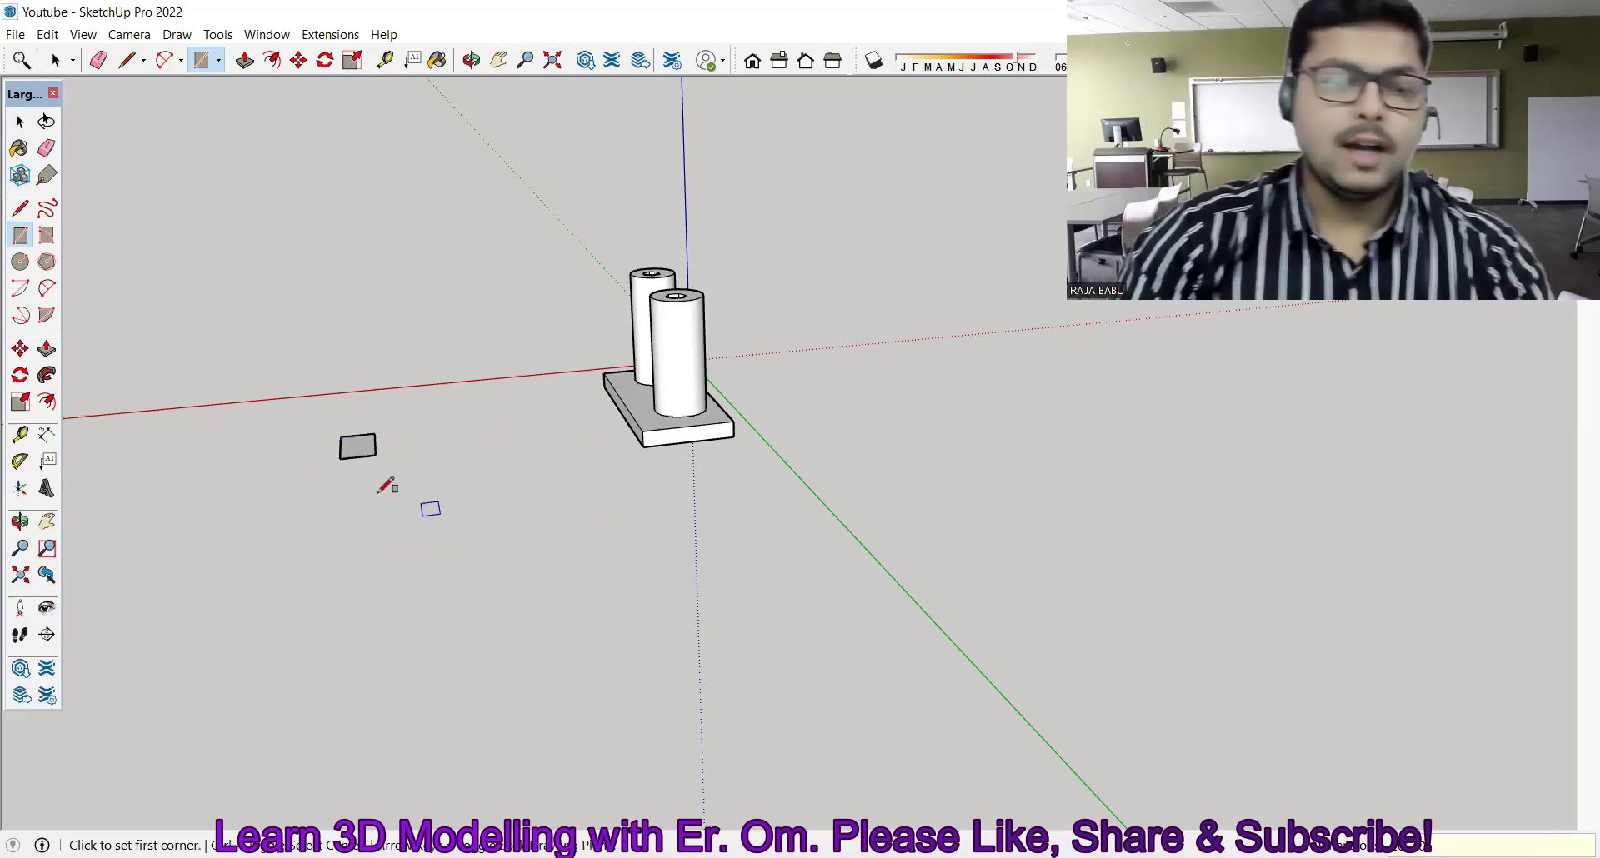
Step: Orbit and zoom to view the new rectangle and the model from above
scroll(287, 446, "up", 3)
middle_click_drag(445, 442, 275, 665)
mouse_move(274, 665)
left_mouse_down()
mouse_move(392, 340)
mouse_move(322, 404)
left_mouse_up()
left_click_drag(475, 286, 306, 315)
mouse_move(306, 315)
middle_mouse_down()
mouse_move(854, 247)
mouse_move(401, 379)
mouse_move(432, 361)
mouse_move(686, 482)
mouse_move(444, 511)
mouse_move(1012, 640)
mouse_move(1232, 572)
mouse_move(1204, 592)
mouse_move(1152, 700)
mouse_move(1201, 634)
mouse_move(714, 564)
middle_mouse_up()
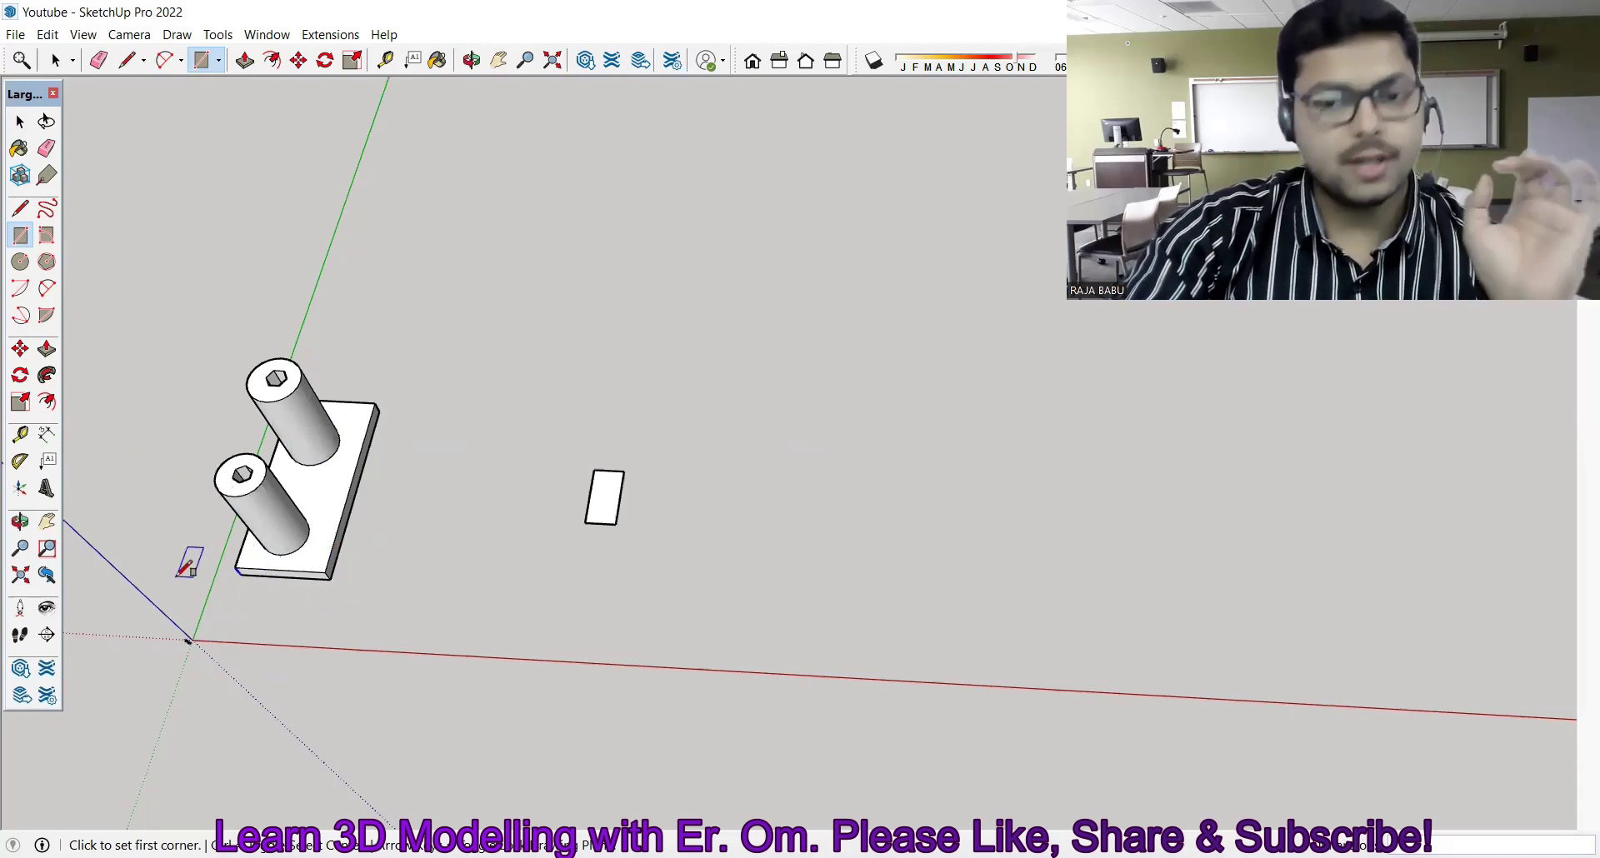
scroll(603, 530, "up", 2)
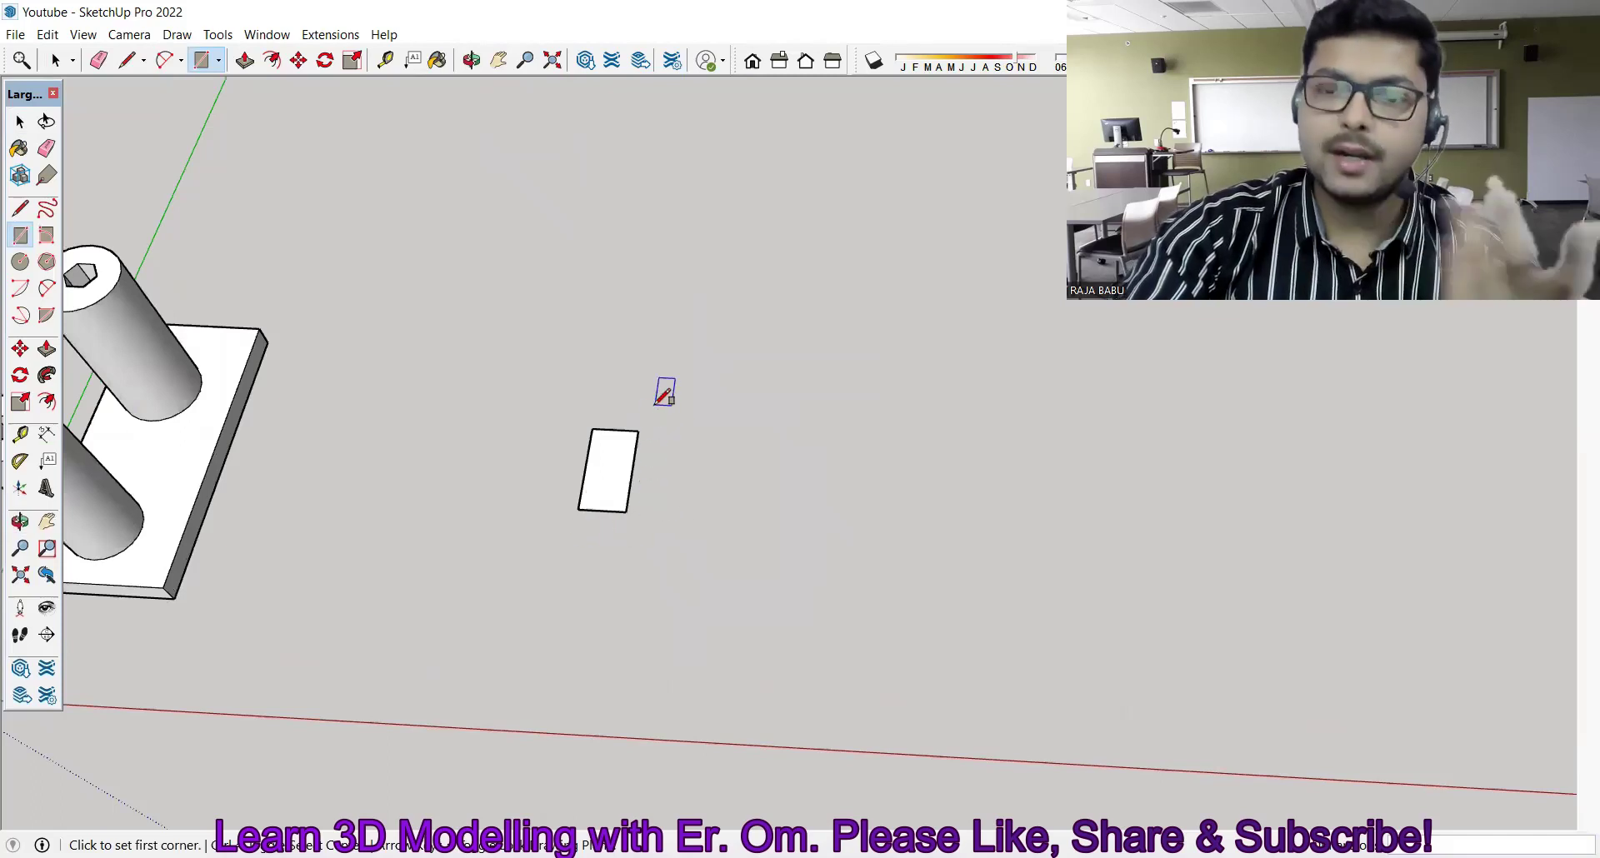
scroll(658, 404, "down", 3)
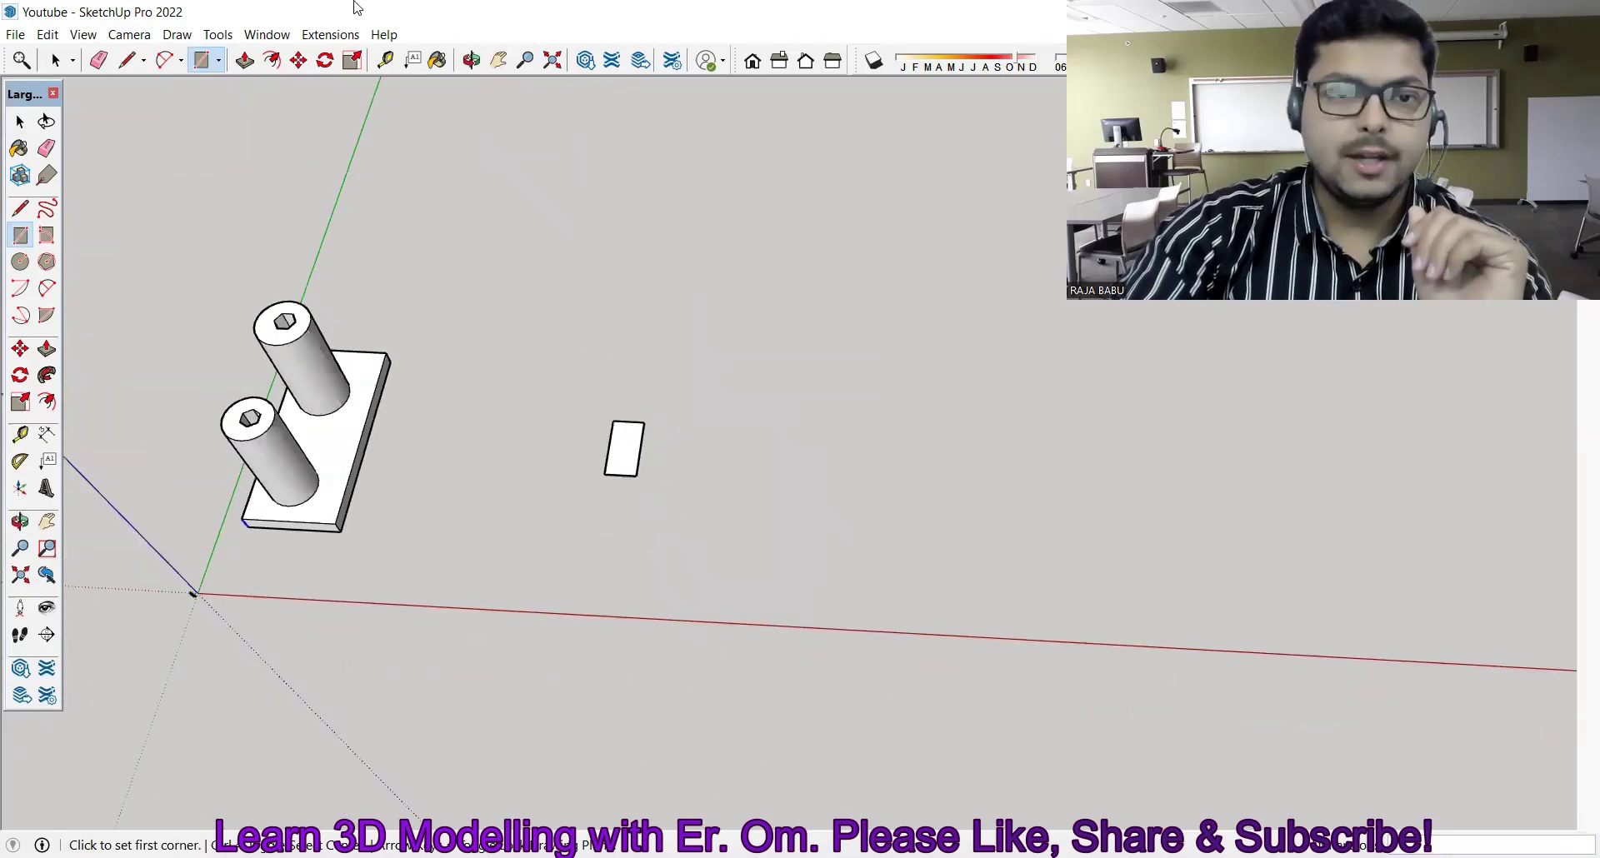
left_click(387, 61)
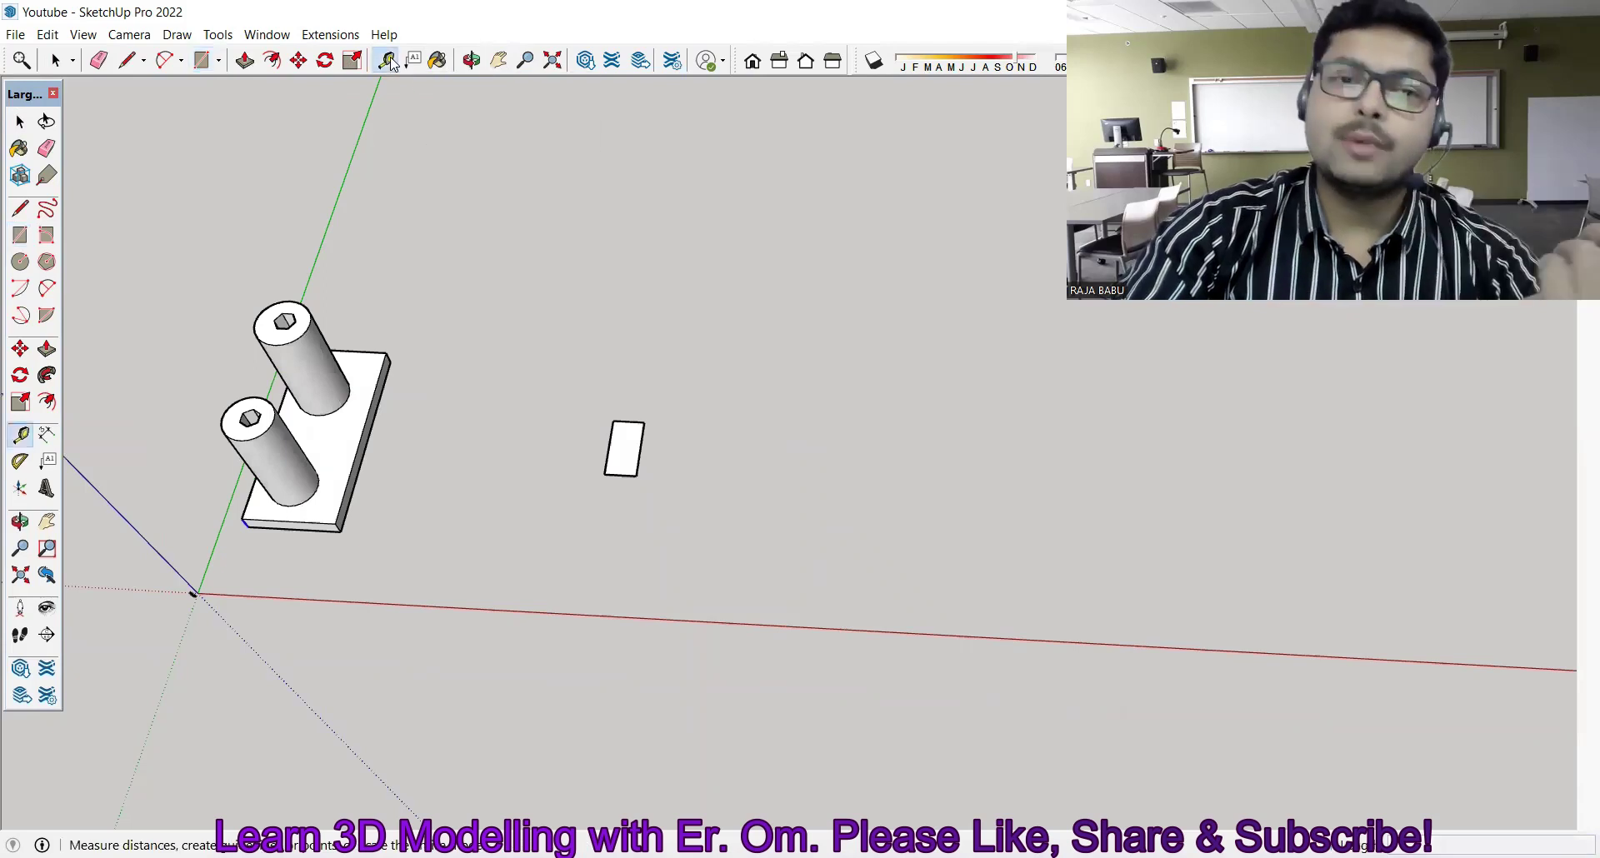
left_click(636, 475)
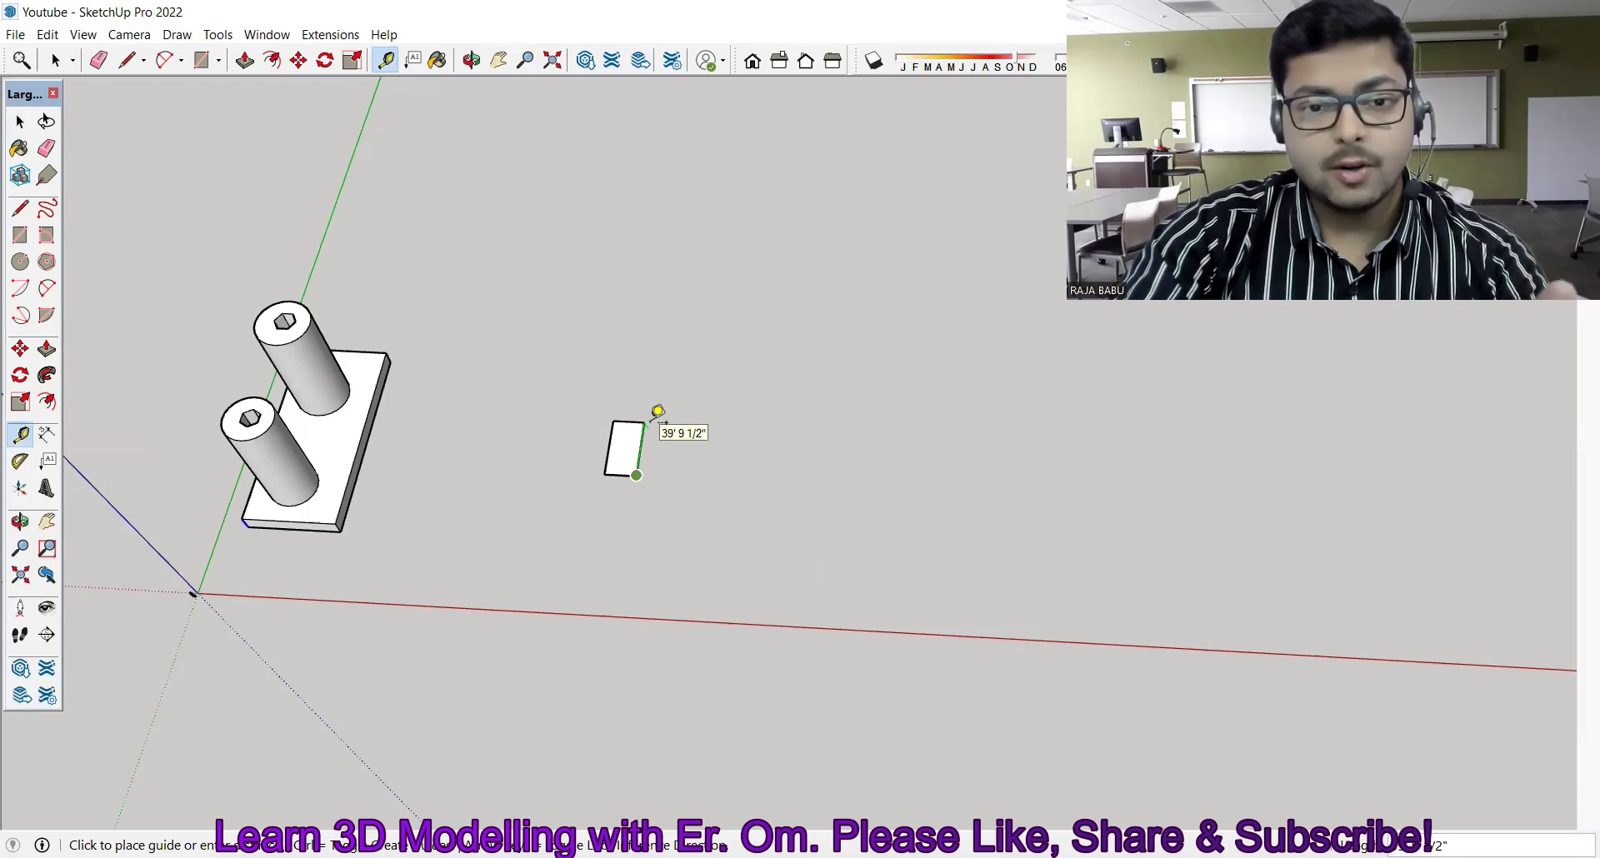
scroll(657, 412, "up", 2)
scroll(654, 415, "up", 2)
scroll(650, 408, "up", 2)
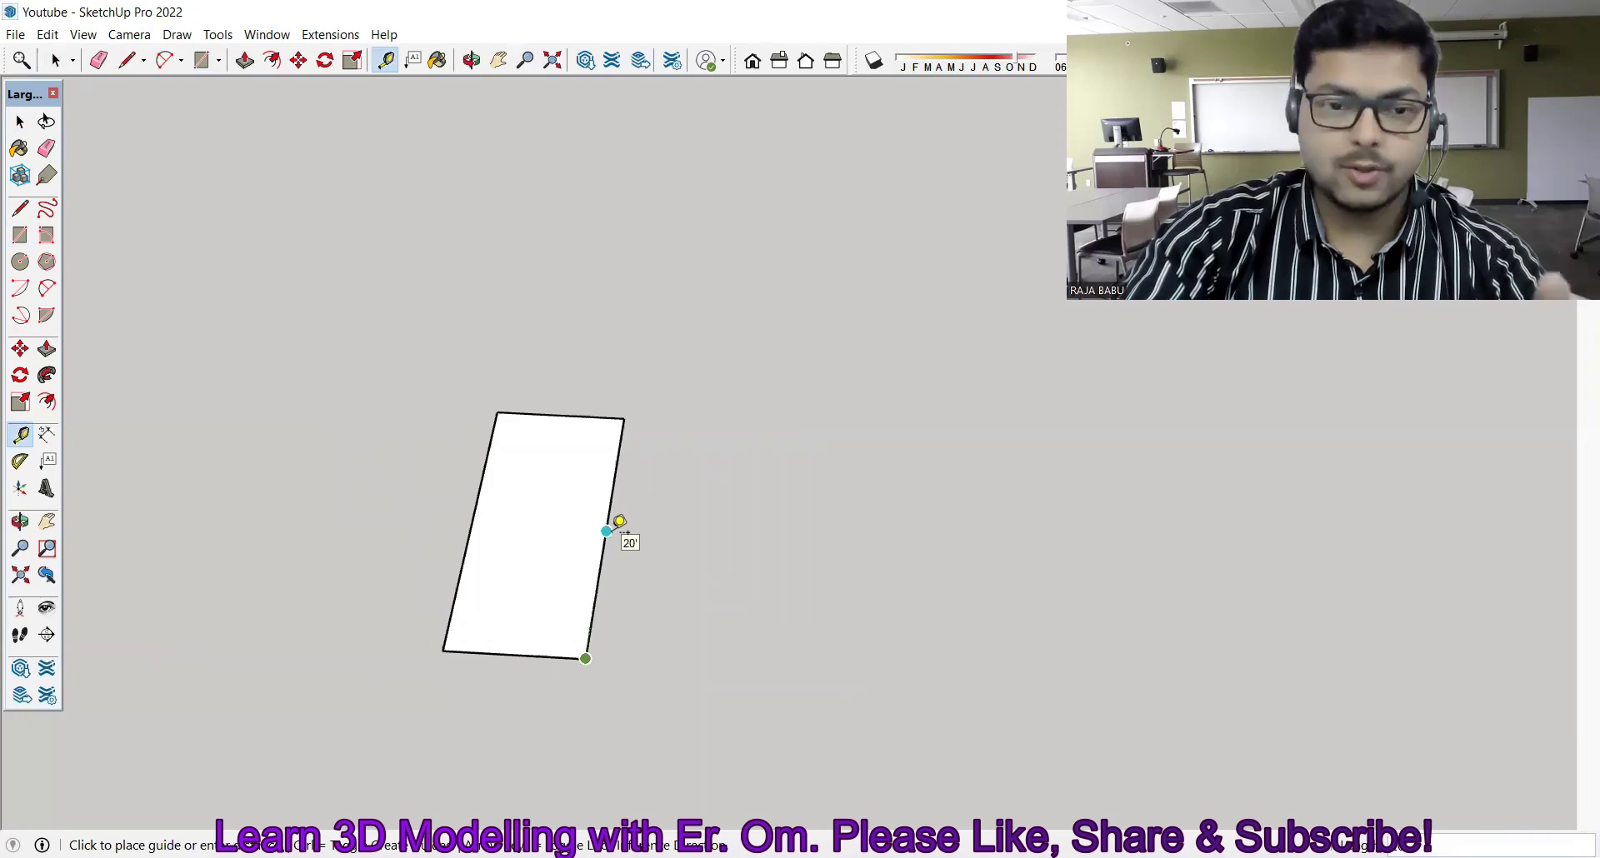
scroll(619, 521, "up", 1)
scroll(617, 524, "up", 1)
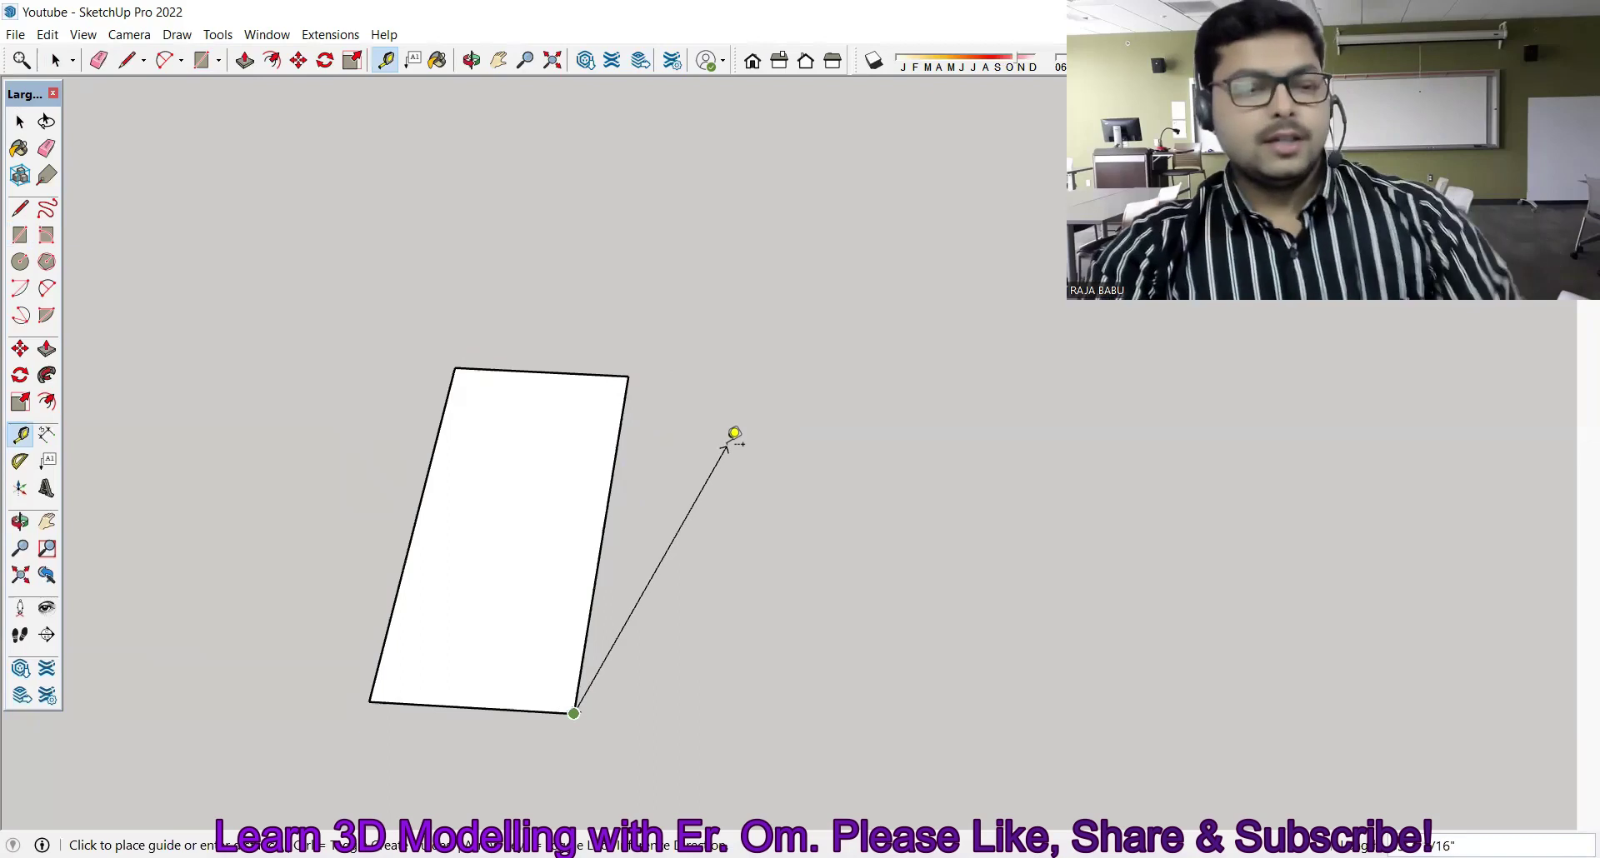
left_click(457, 365)
scroll(505, 321, "down", 2)
mouse_move(503, 318)
middle_mouse_down()
mouse_move(542, 460)
mouse_move(600, 425)
mouse_move(631, 265)
middle_mouse_up()
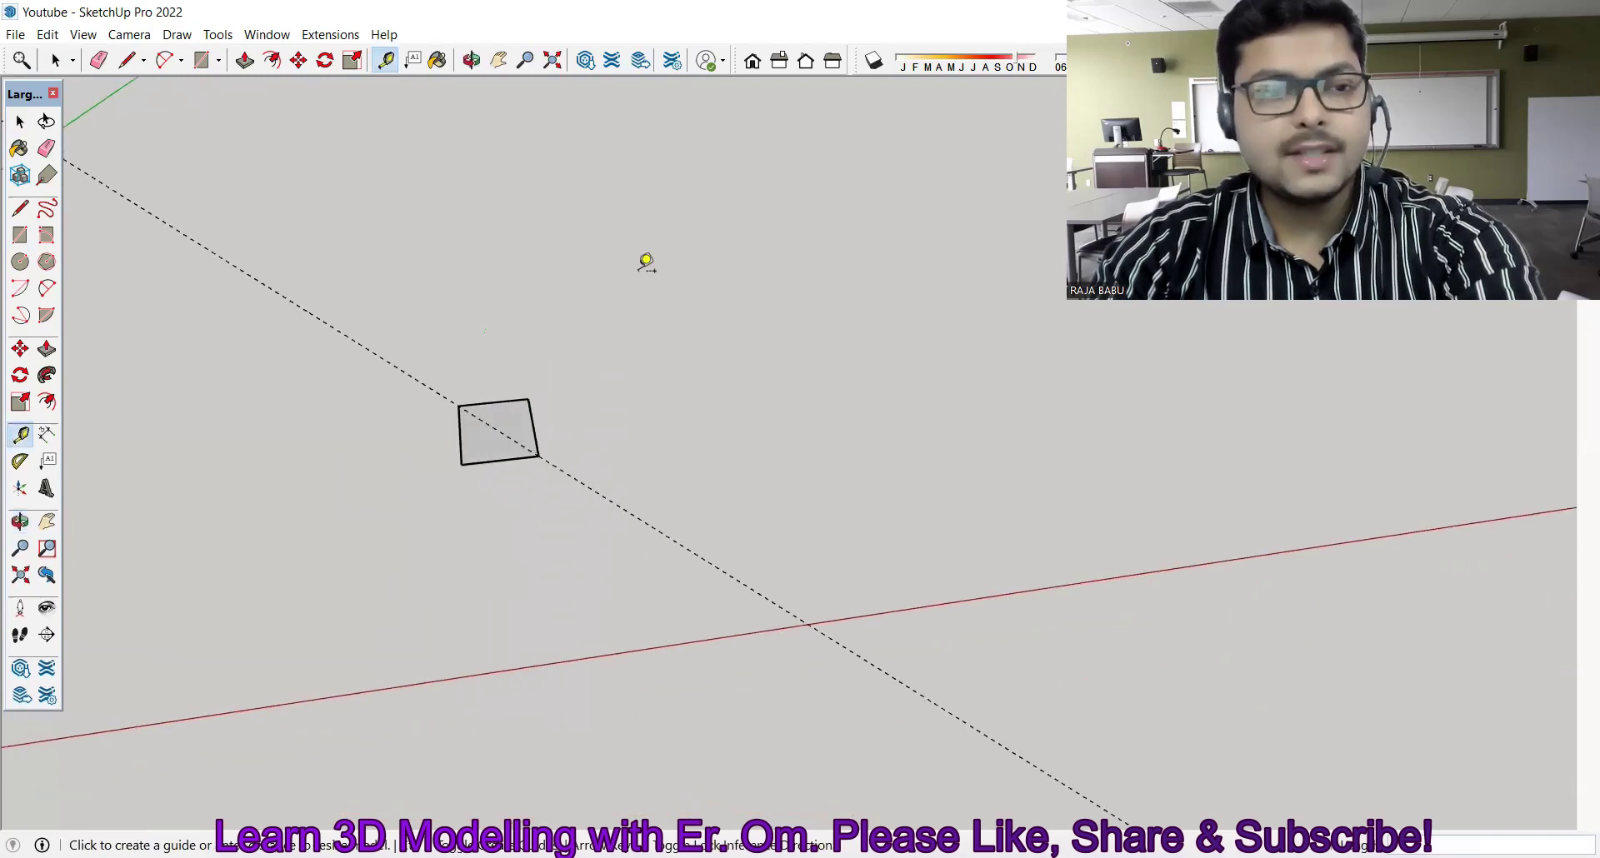
key("ctrl+z")
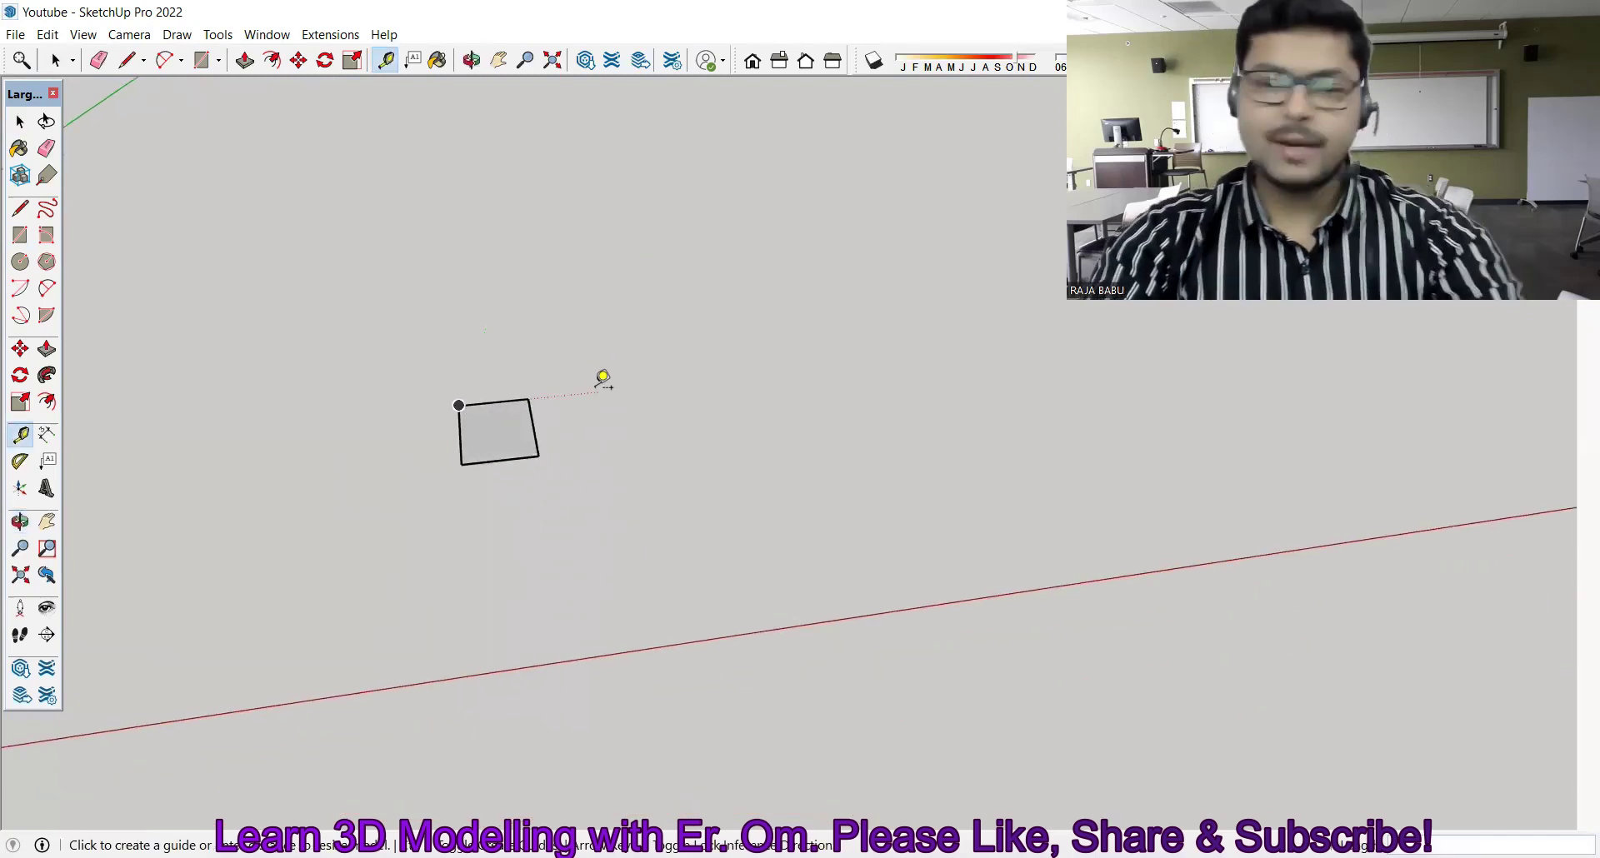
key("space")
mouse_move(598, 392)
middle_mouse_down()
mouse_move(367, 444)
mouse_move(582, 393)
mouse_move(414, 461)
mouse_move(486, 307)
middle_mouse_up()
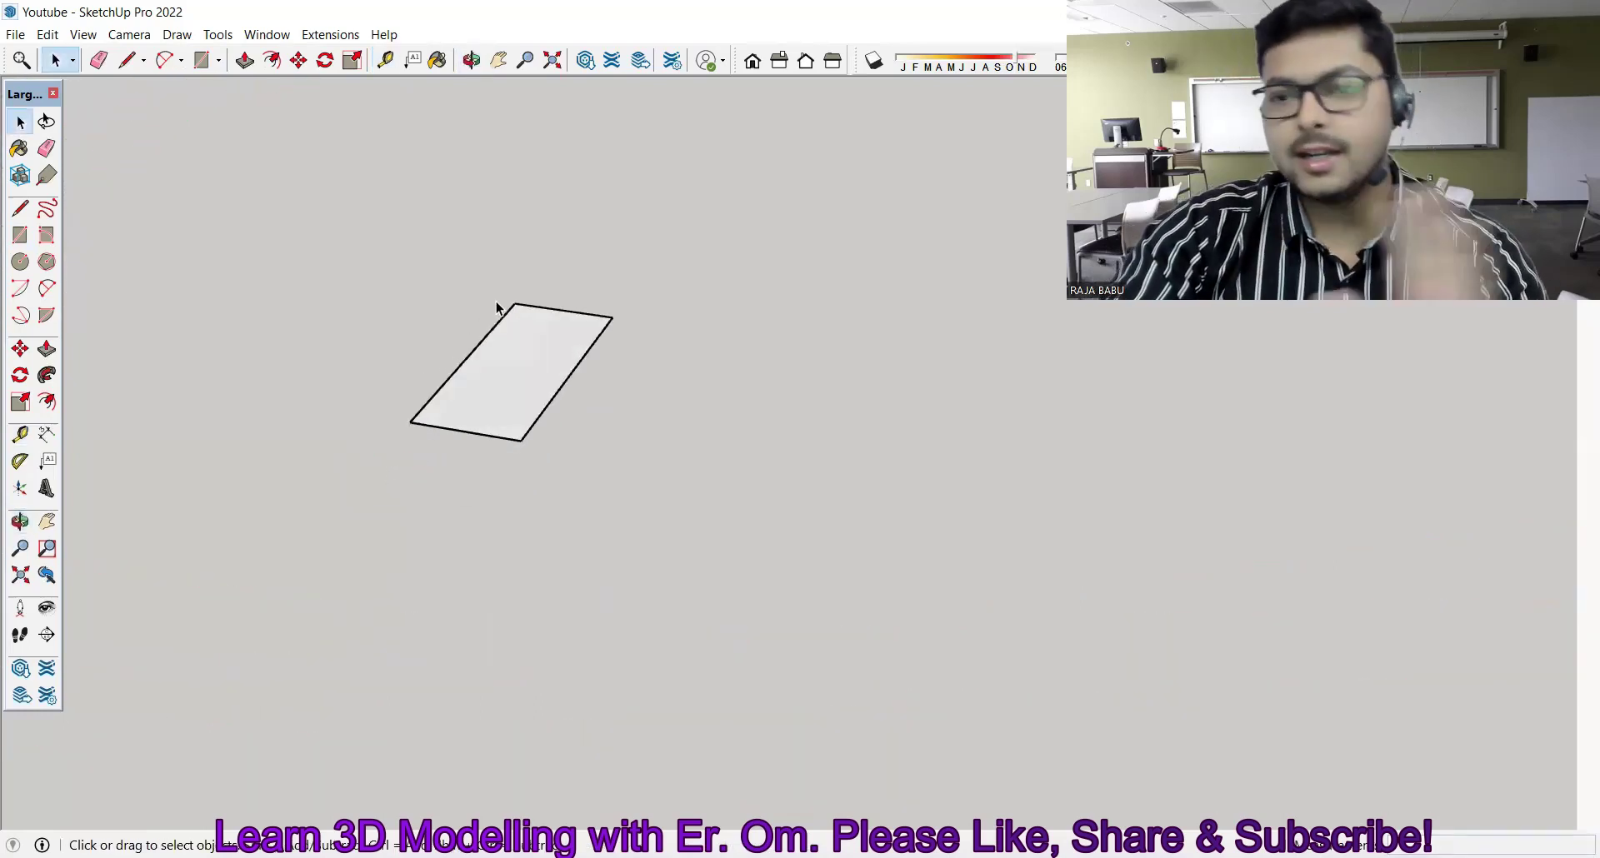
Step: Draw a large centre-out rectangle overlapping the existing ground rectangles
scroll(549, 308, "down", 2)
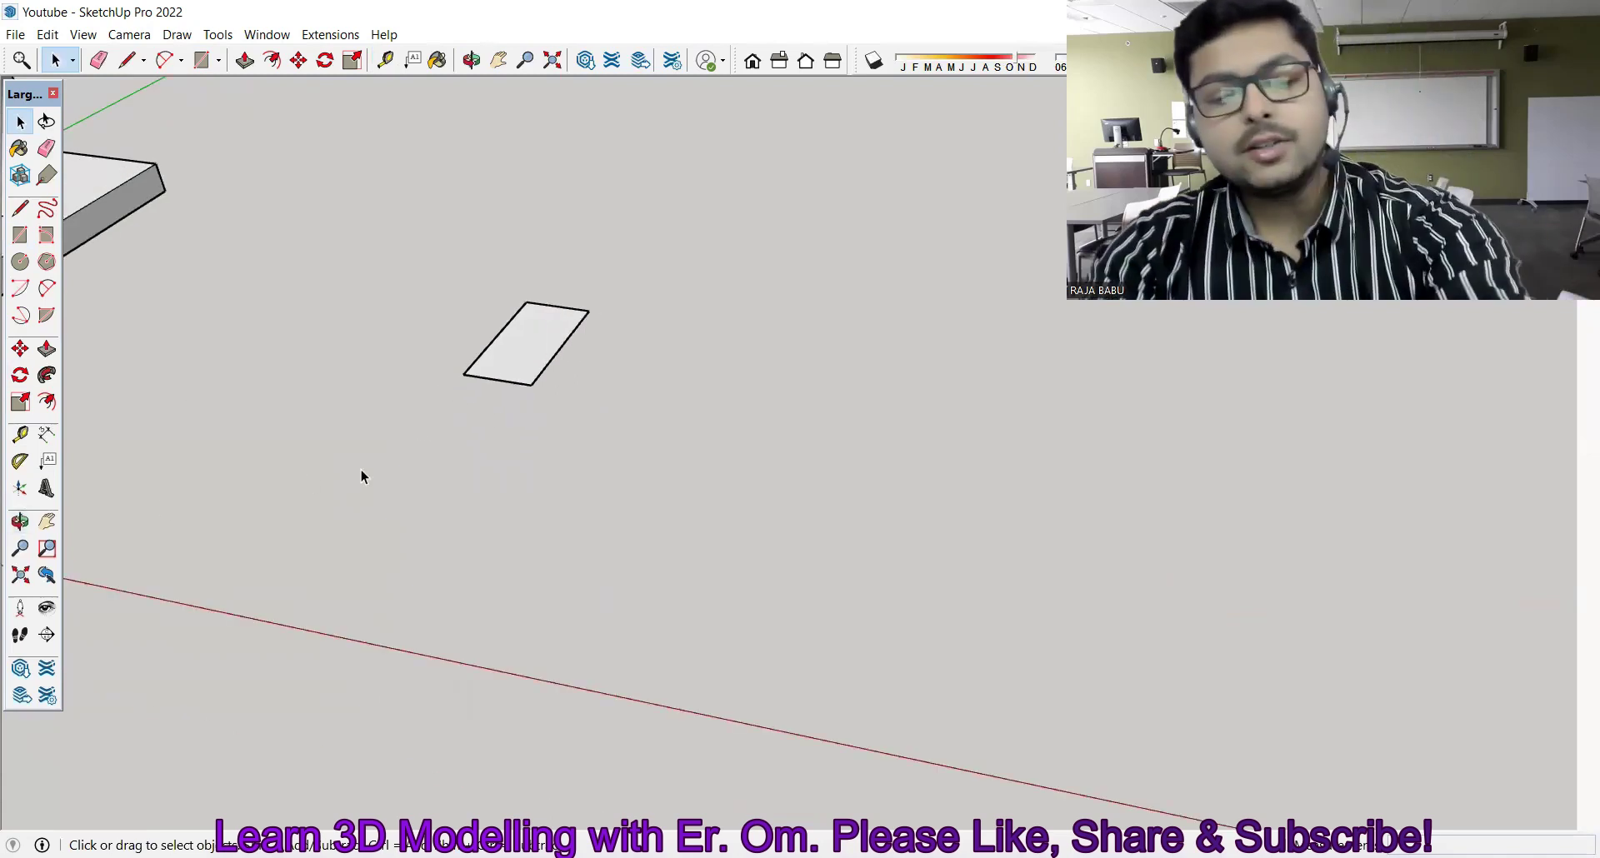
key("r")
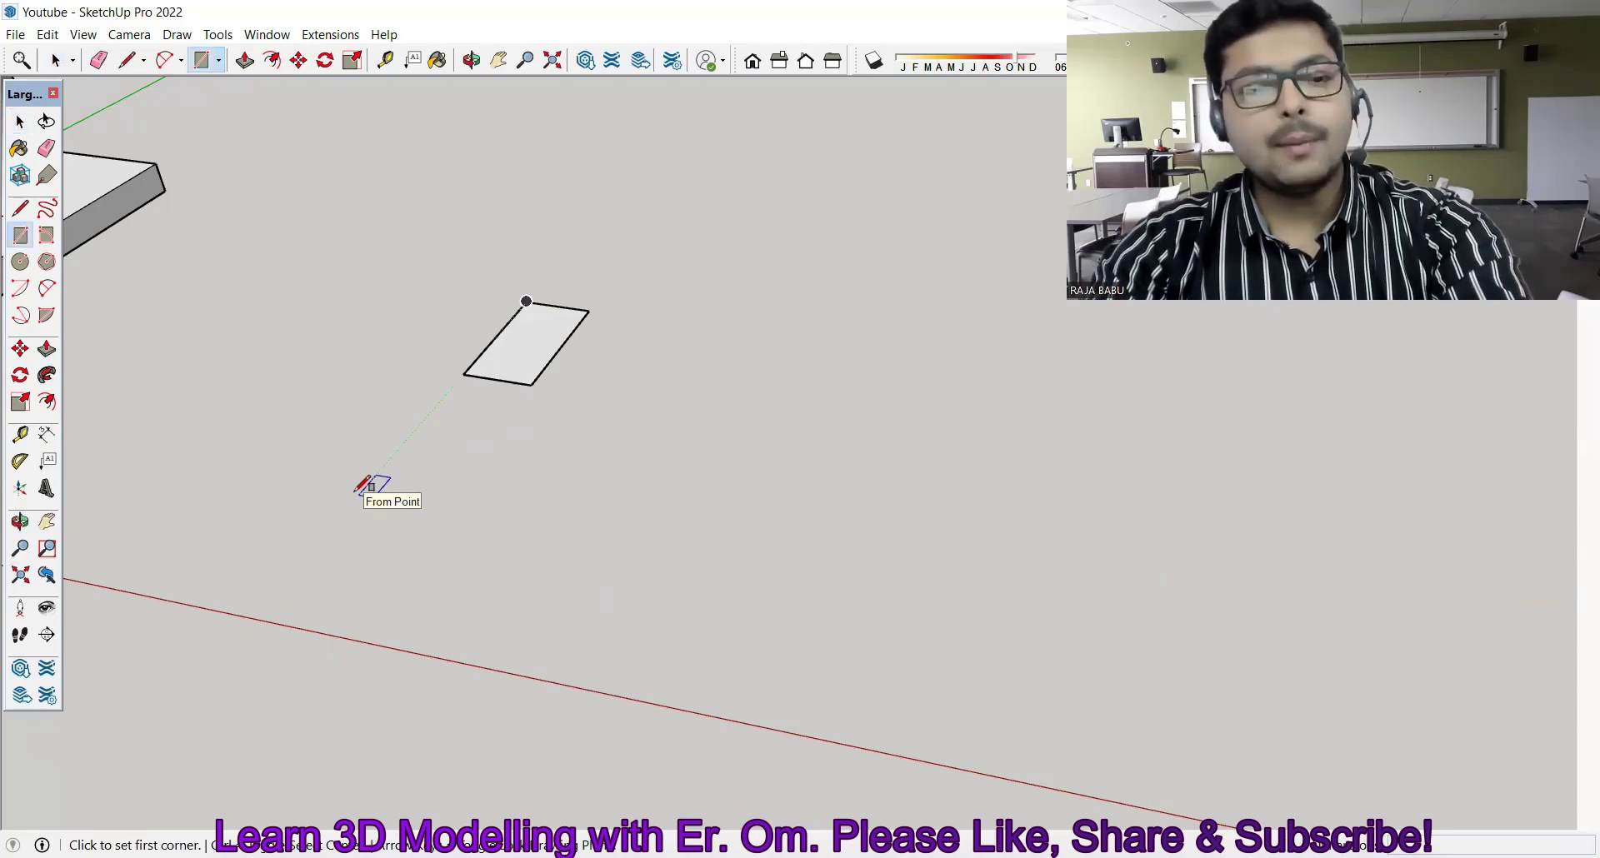
left_click(492, 475)
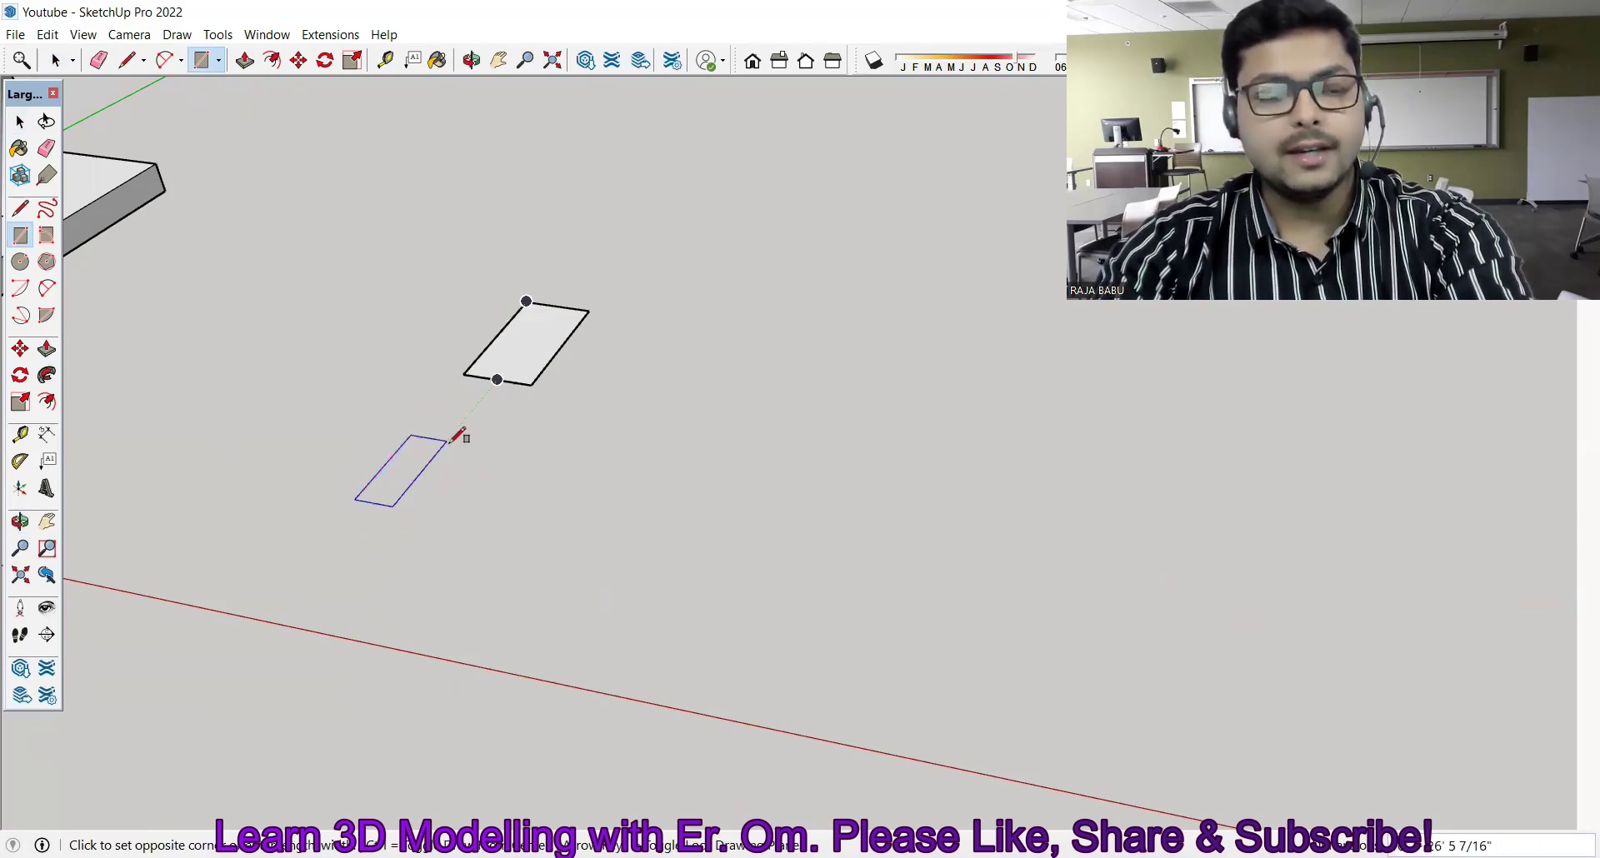
key("Escape")
key("ctrl")
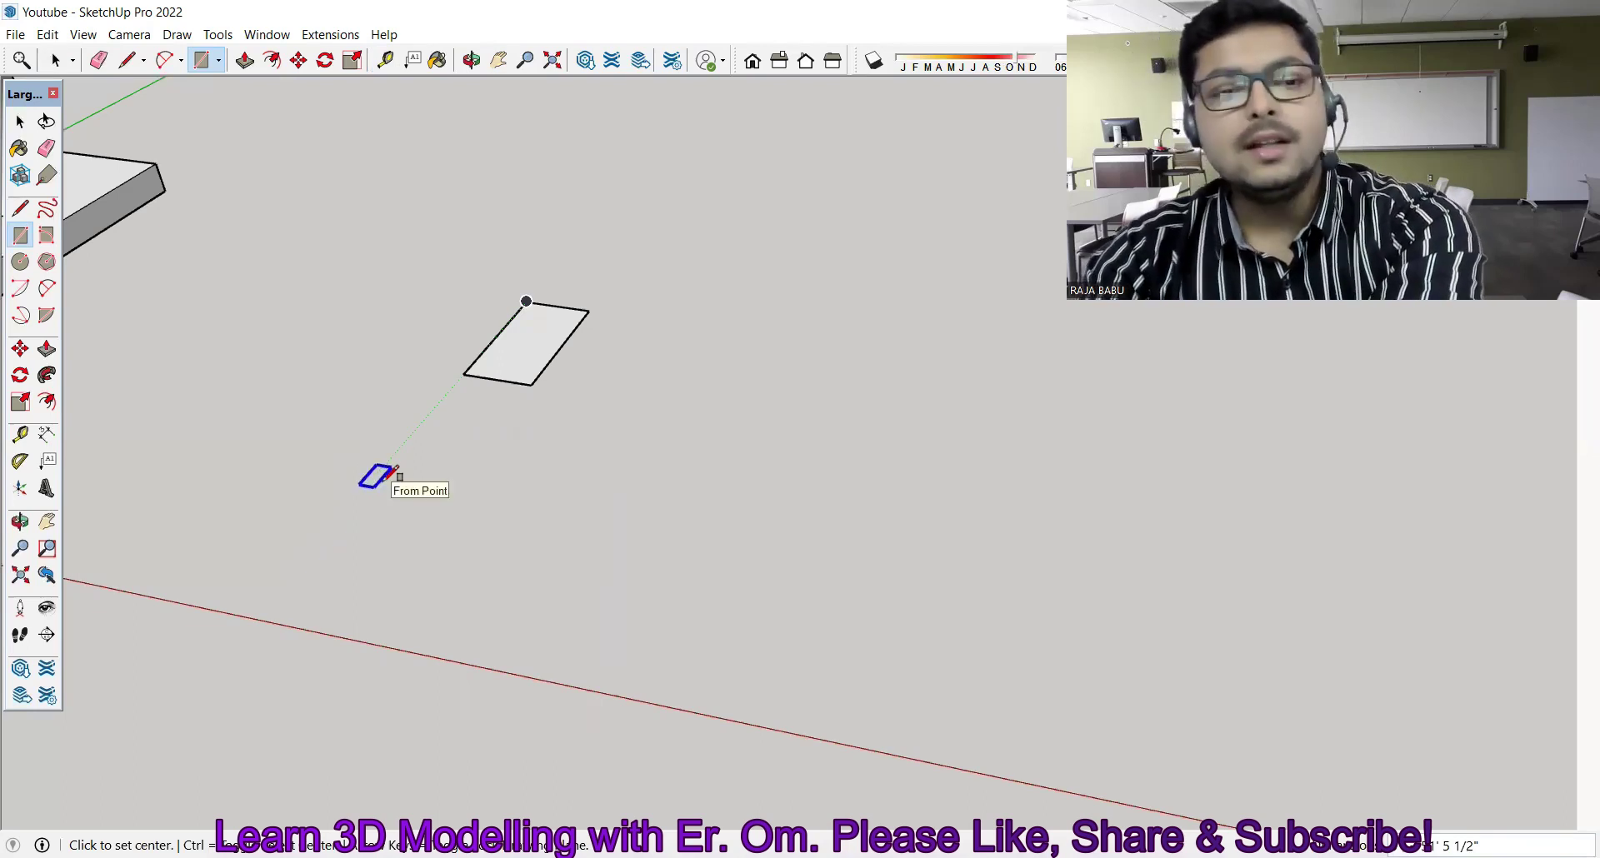
left_click(344, 498)
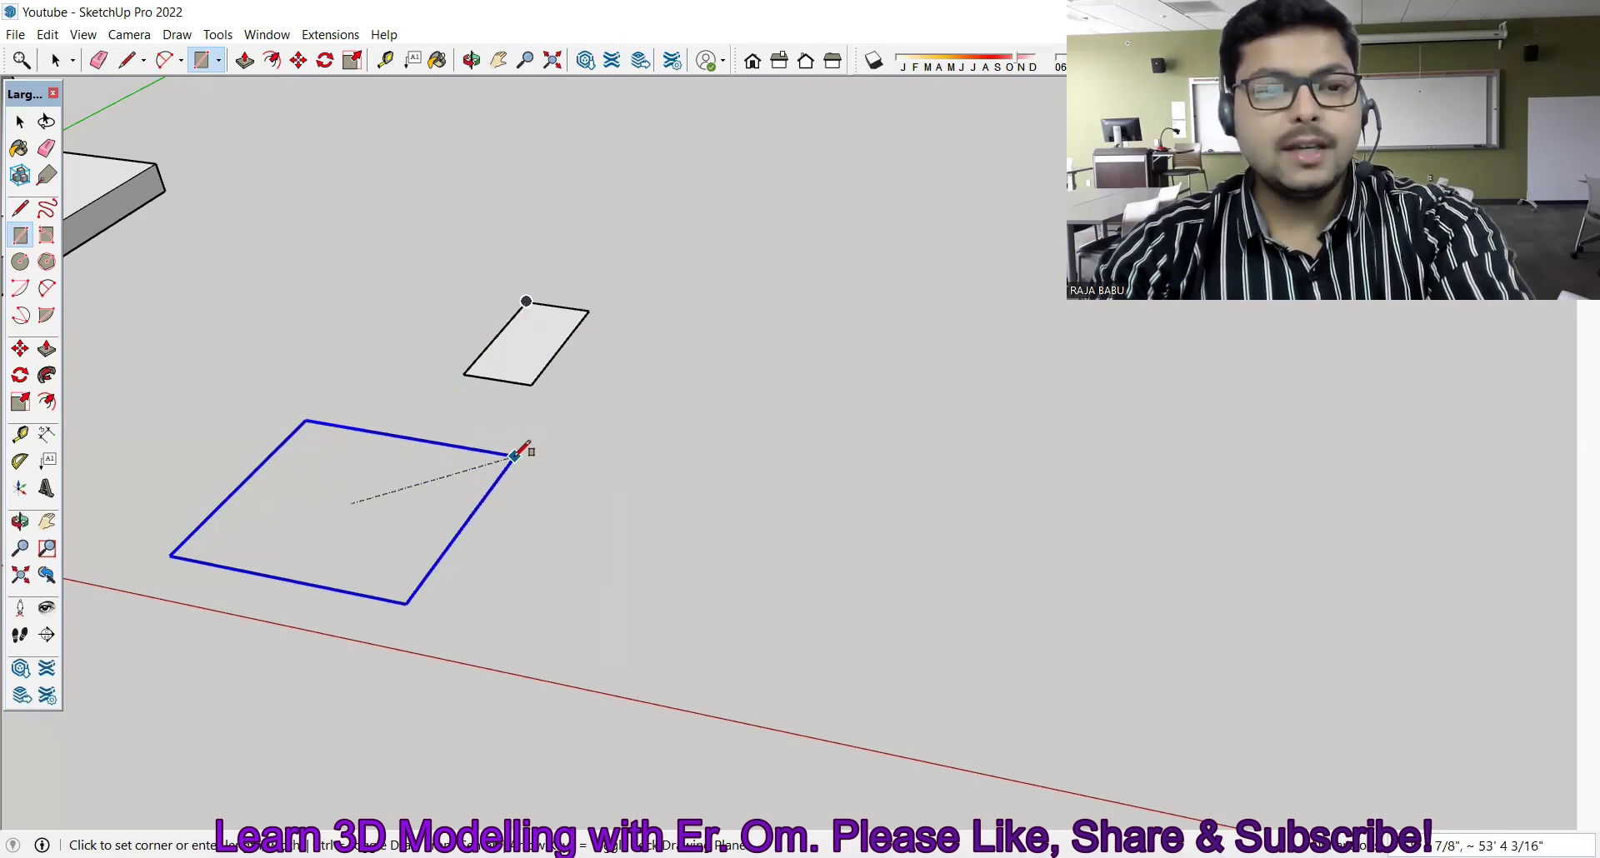
left_click(517, 455)
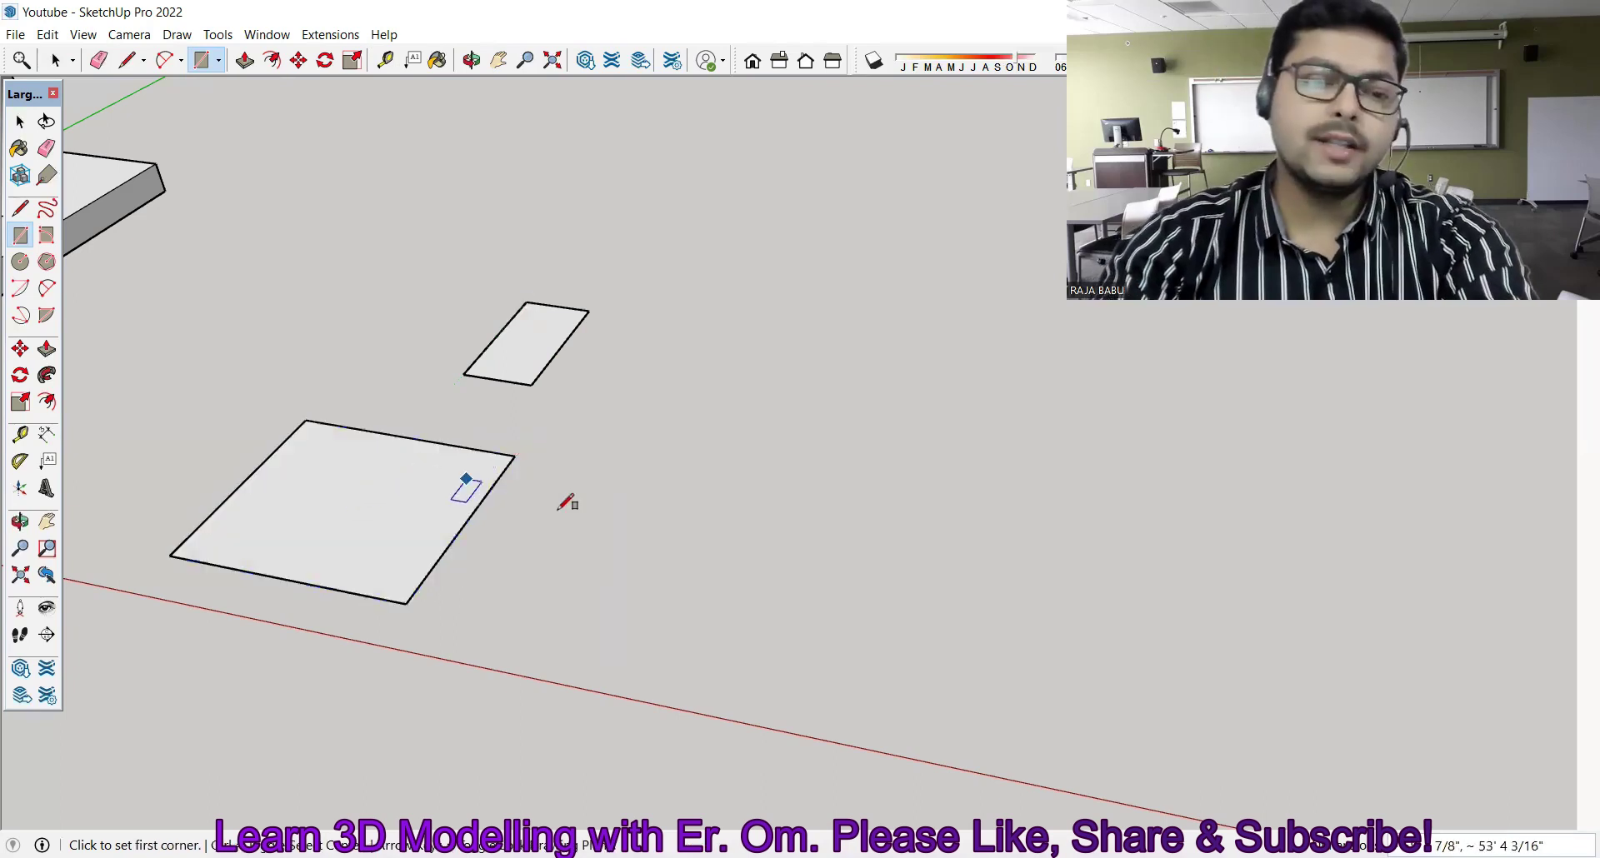
Step: Draw a square, a tall rectangle and a small square from their centres, each chained at corners
left_click(537, 593)
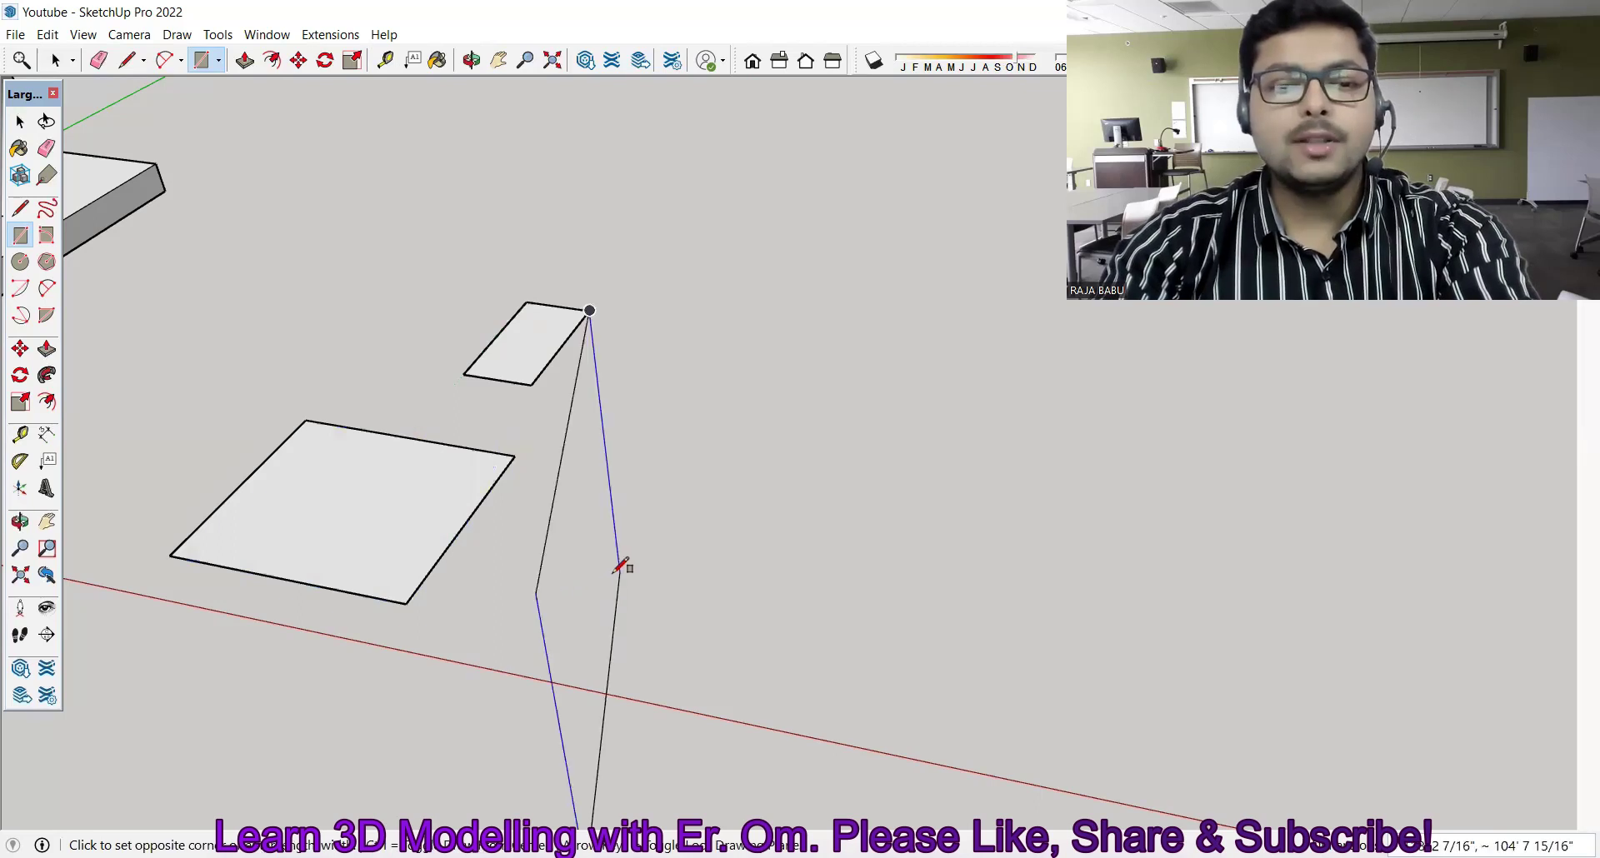
key("ctrl")
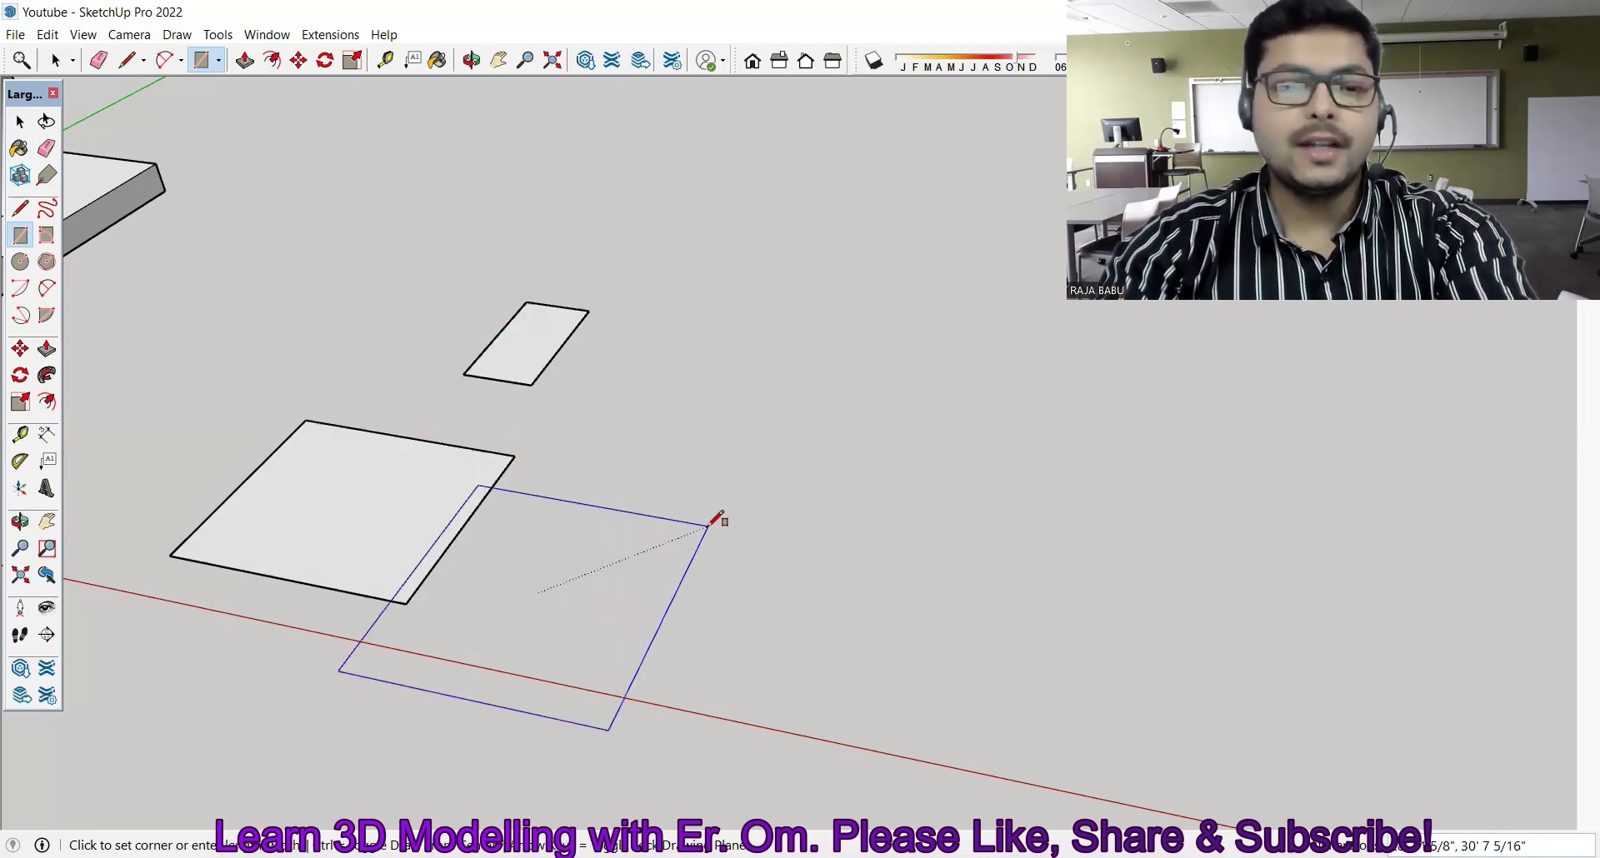
left_click(664, 541)
left_click(663, 541)
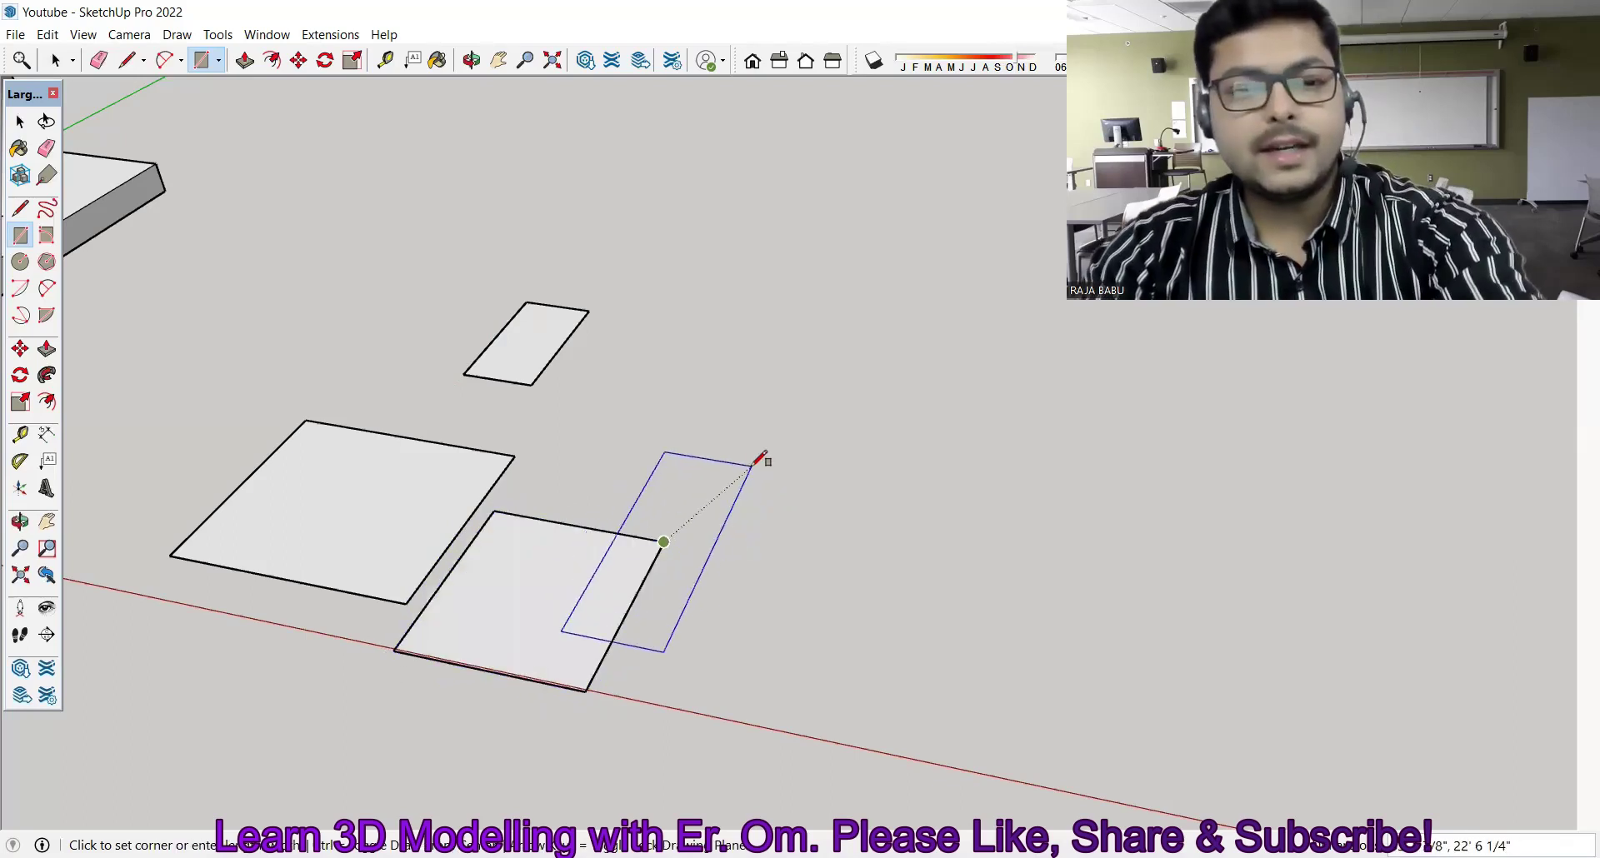
left_click(747, 480)
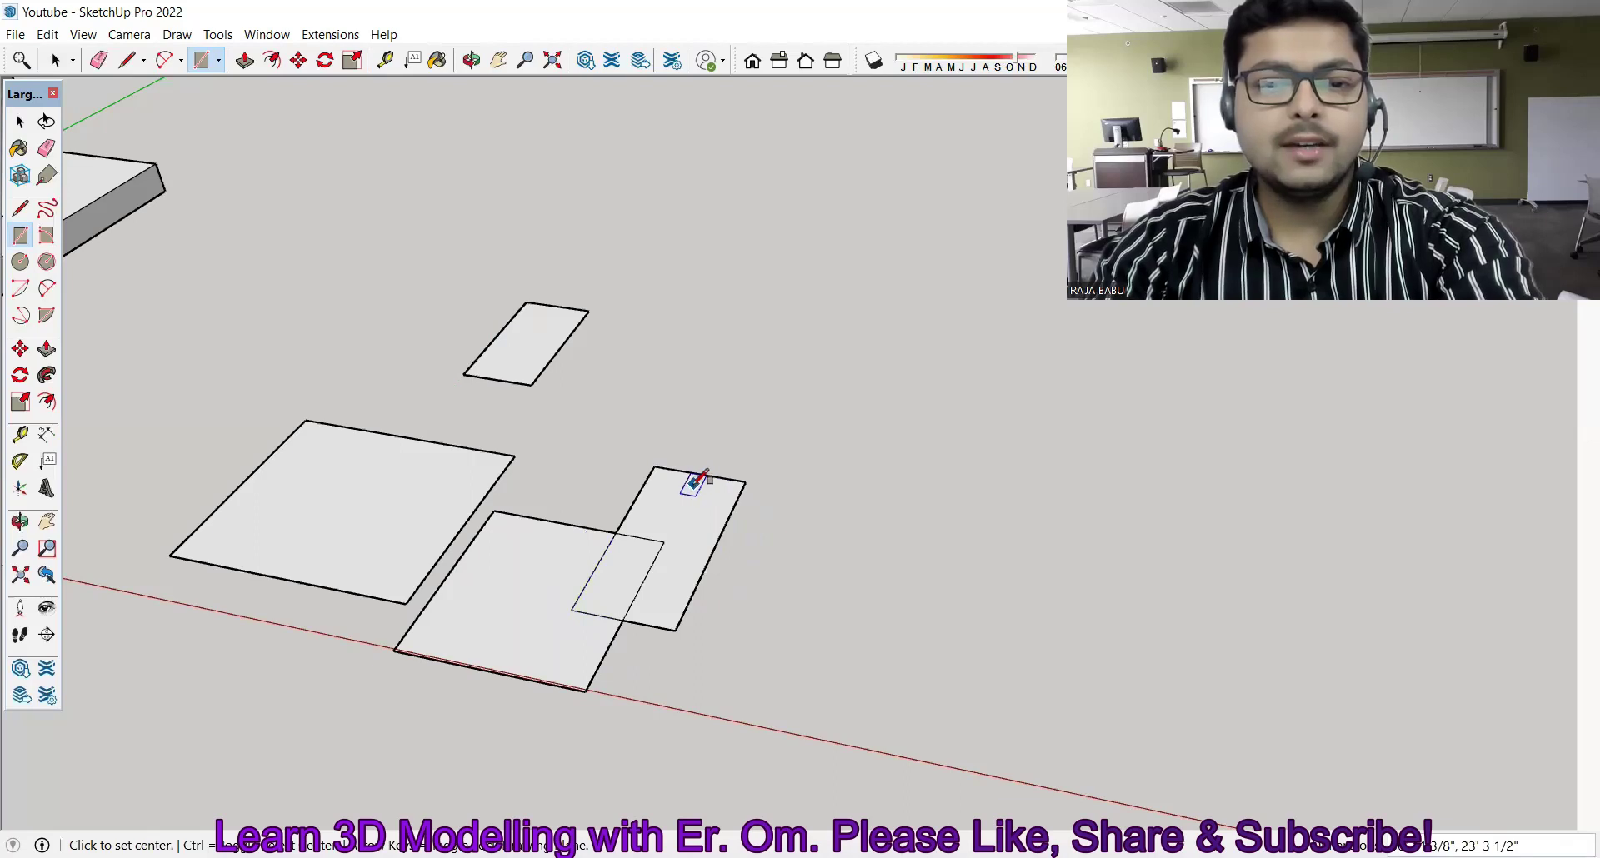
left_click(746, 481)
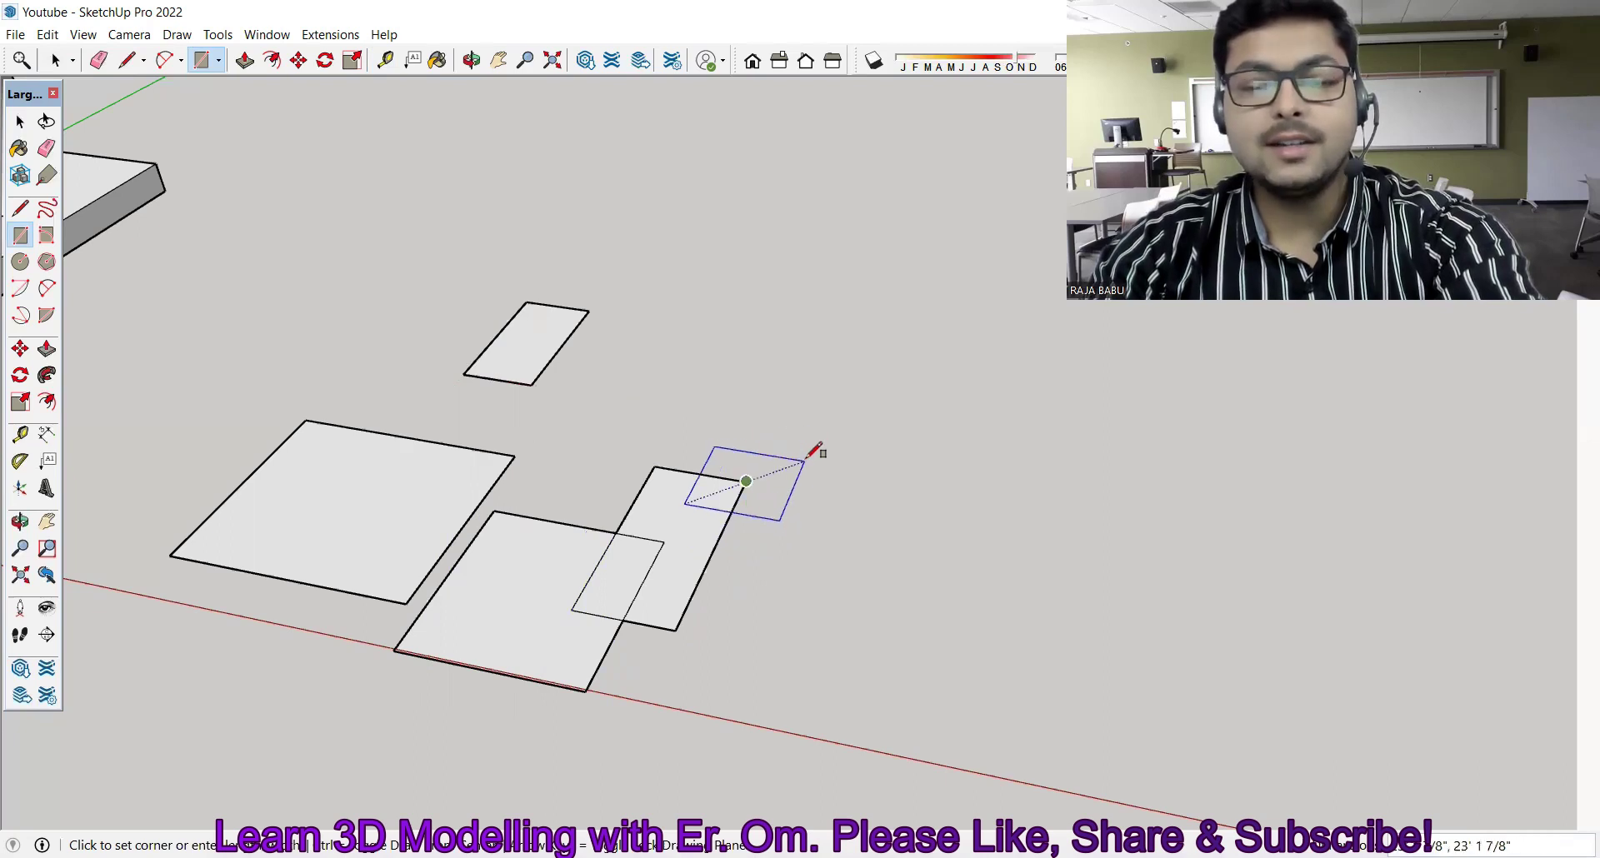
left_click(805, 458)
key("space")
scroll(730, 398, "down", 3)
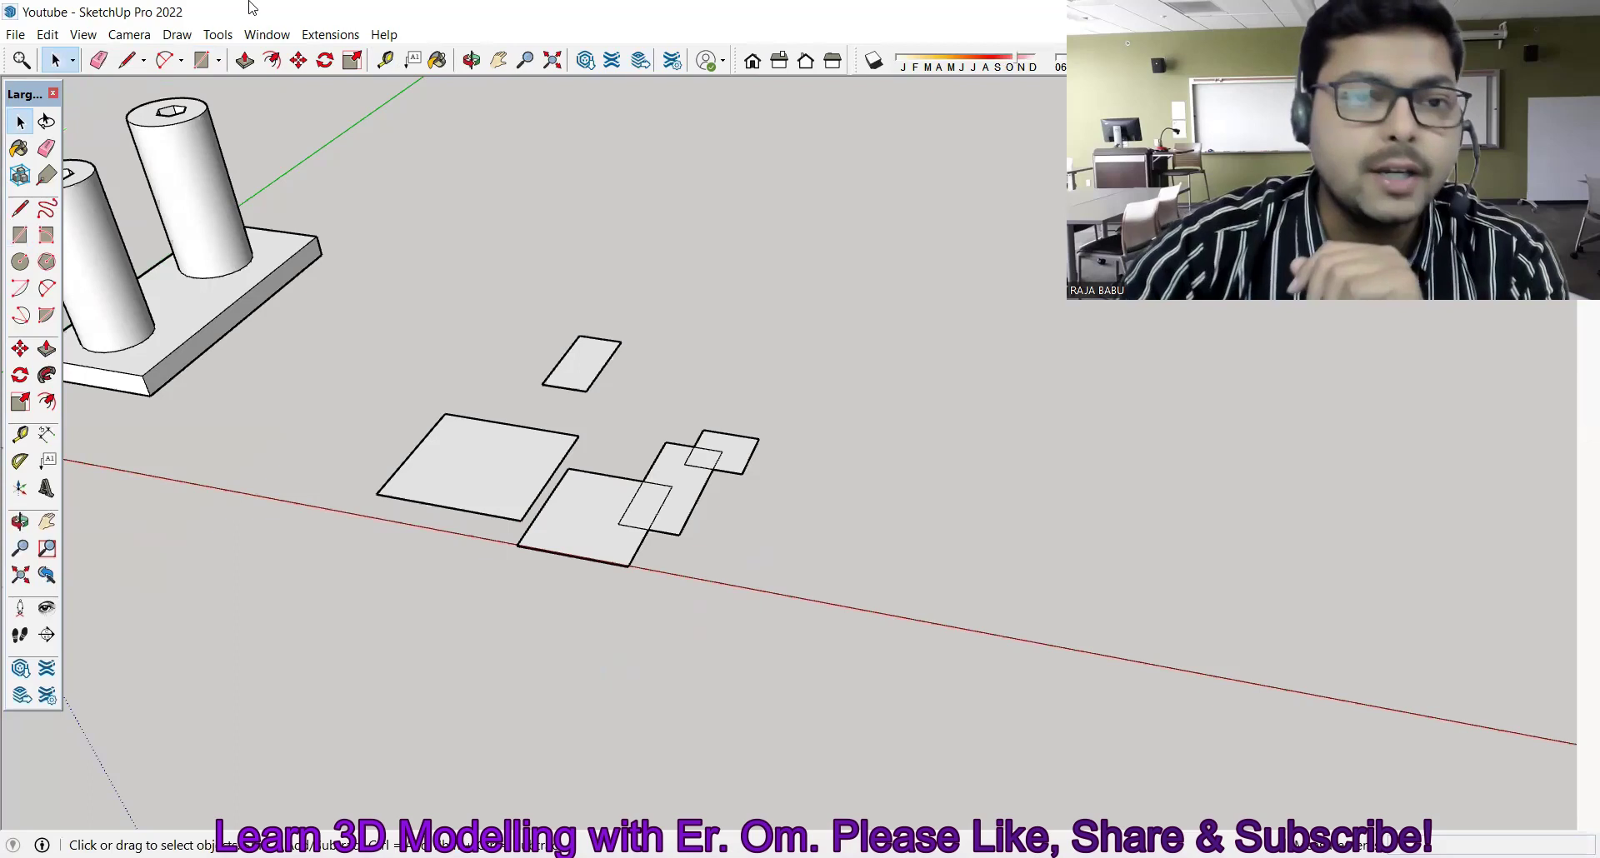
Step: Choose the Carpet Diamond Olive material from the Carpet, Fabrics, Leathers collection
left_click(438, 61)
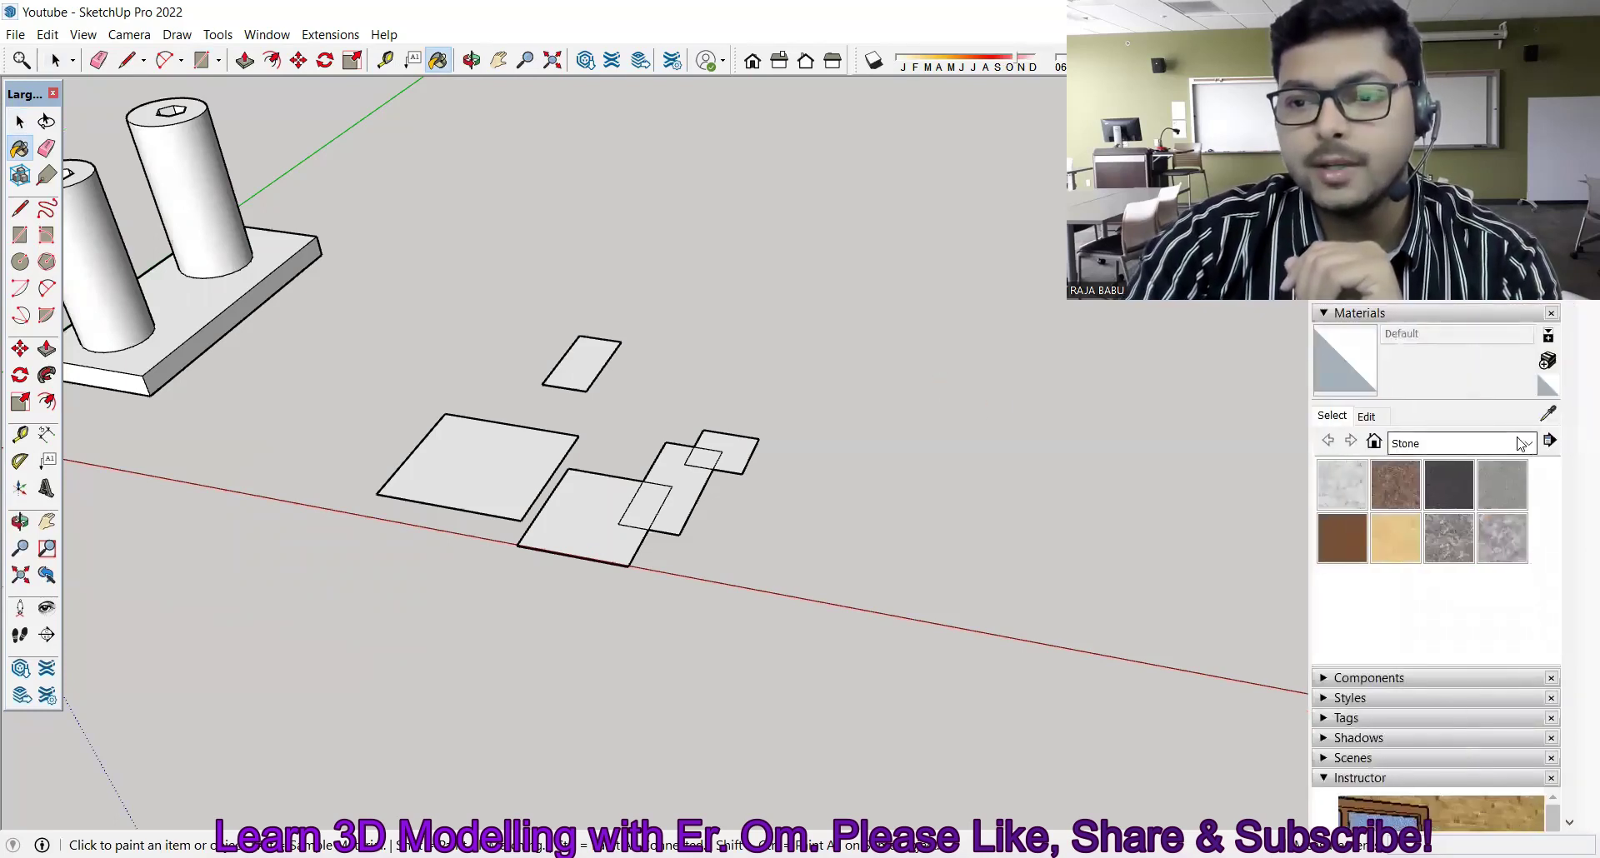
left_click(1525, 443)
left_click(1451, 504)
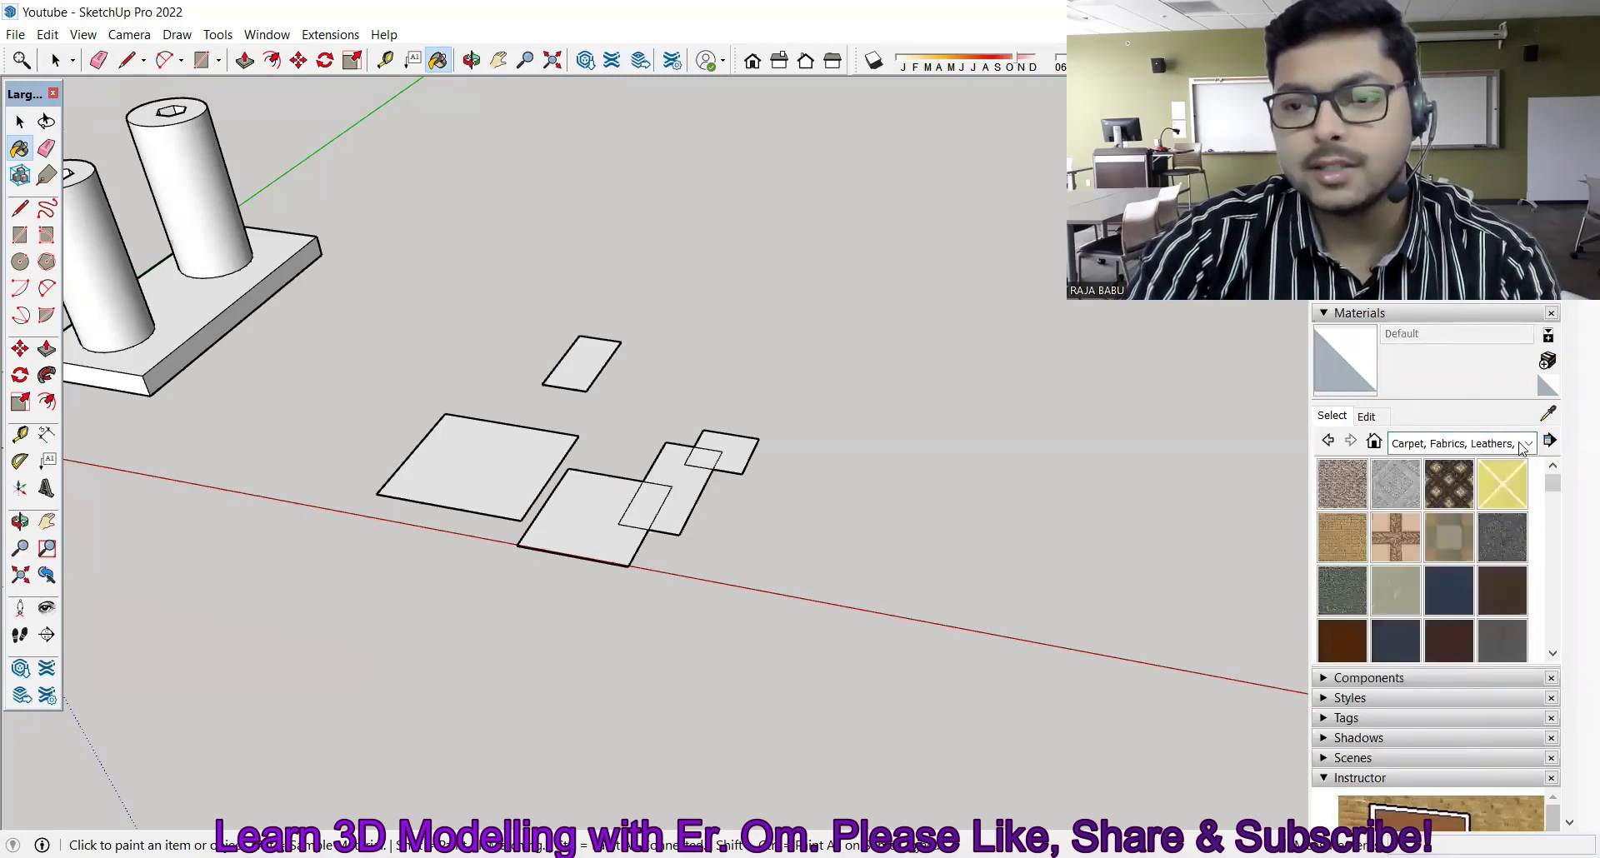
Step: Paint the lower square, tall rectangle, small square and white overlap patch with carpet
left_click(609, 523)
left_click(683, 499)
left_click(732, 463)
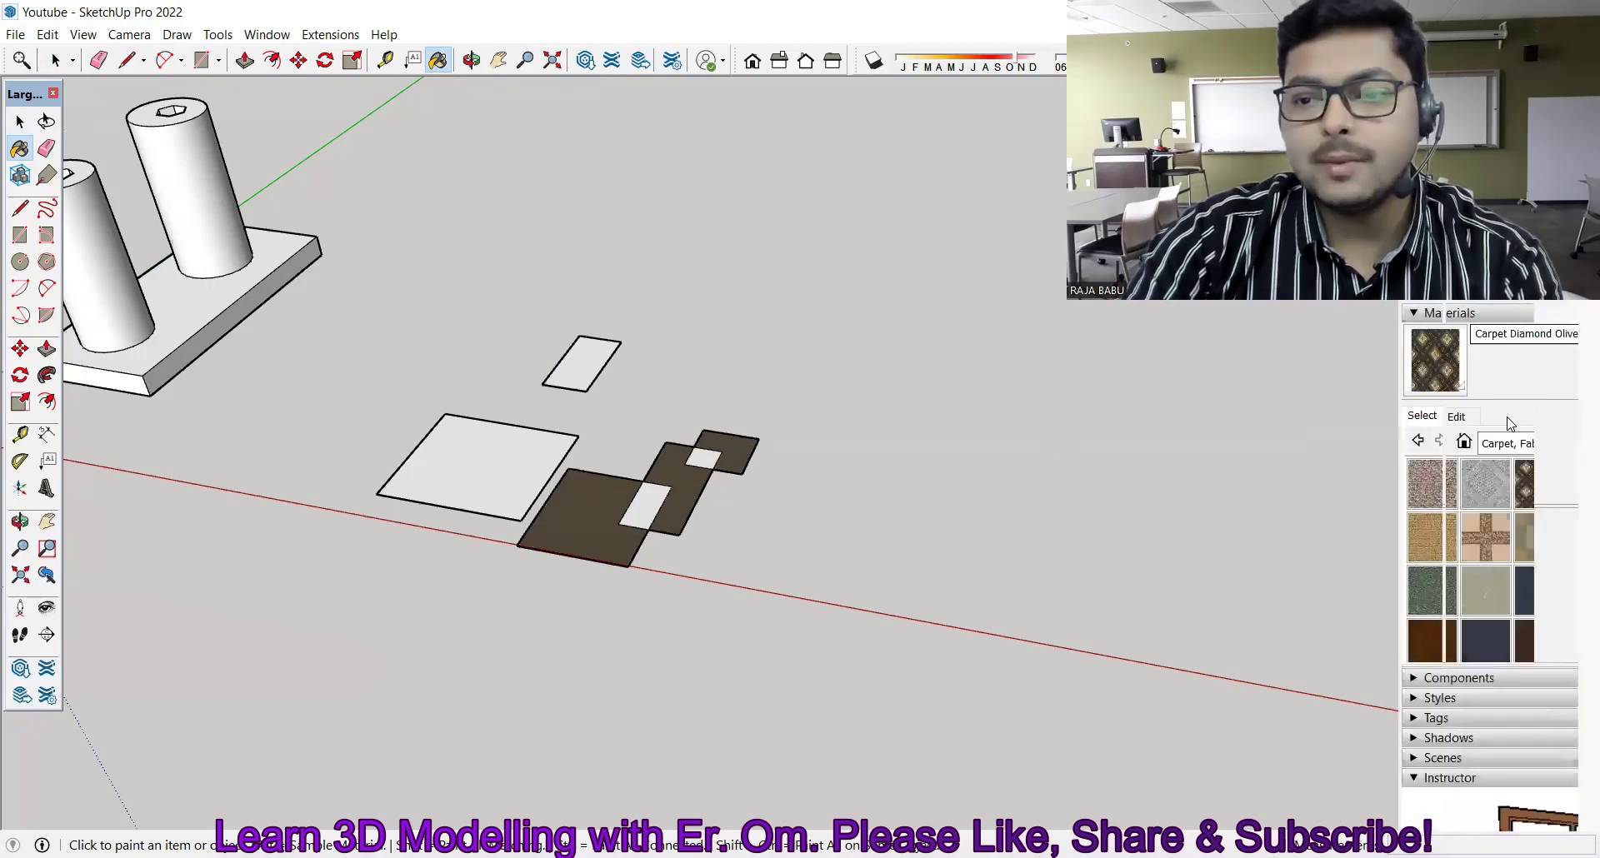
left_click(658, 499)
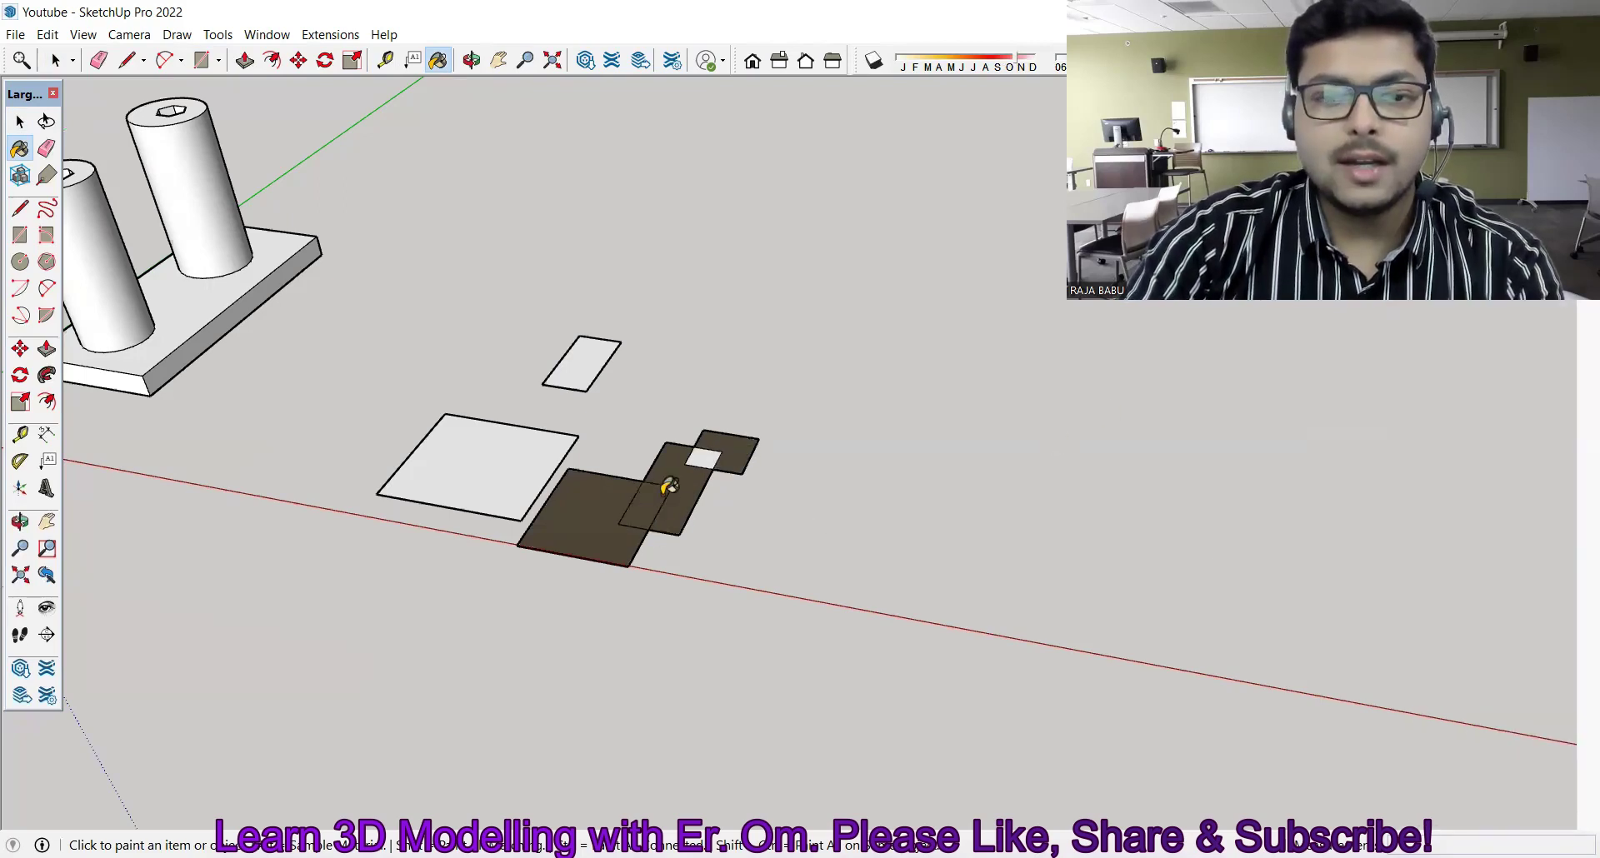
scroll(712, 452, "up", 3)
scroll(750, 433, "up", 2)
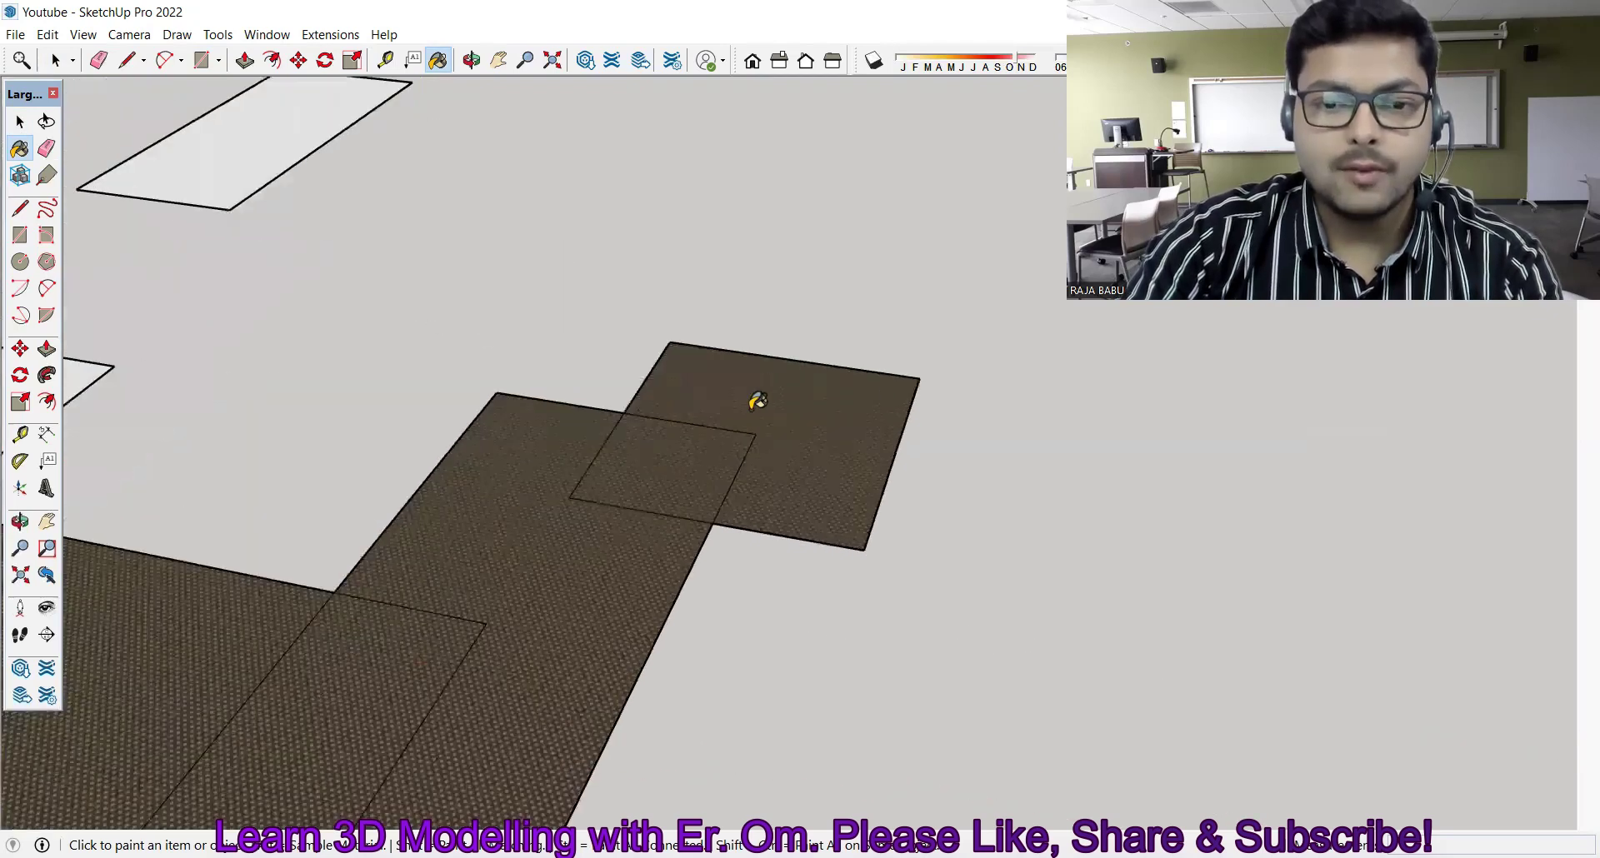
scroll(758, 401, "down", 3)
scroll(759, 402, "down", 2)
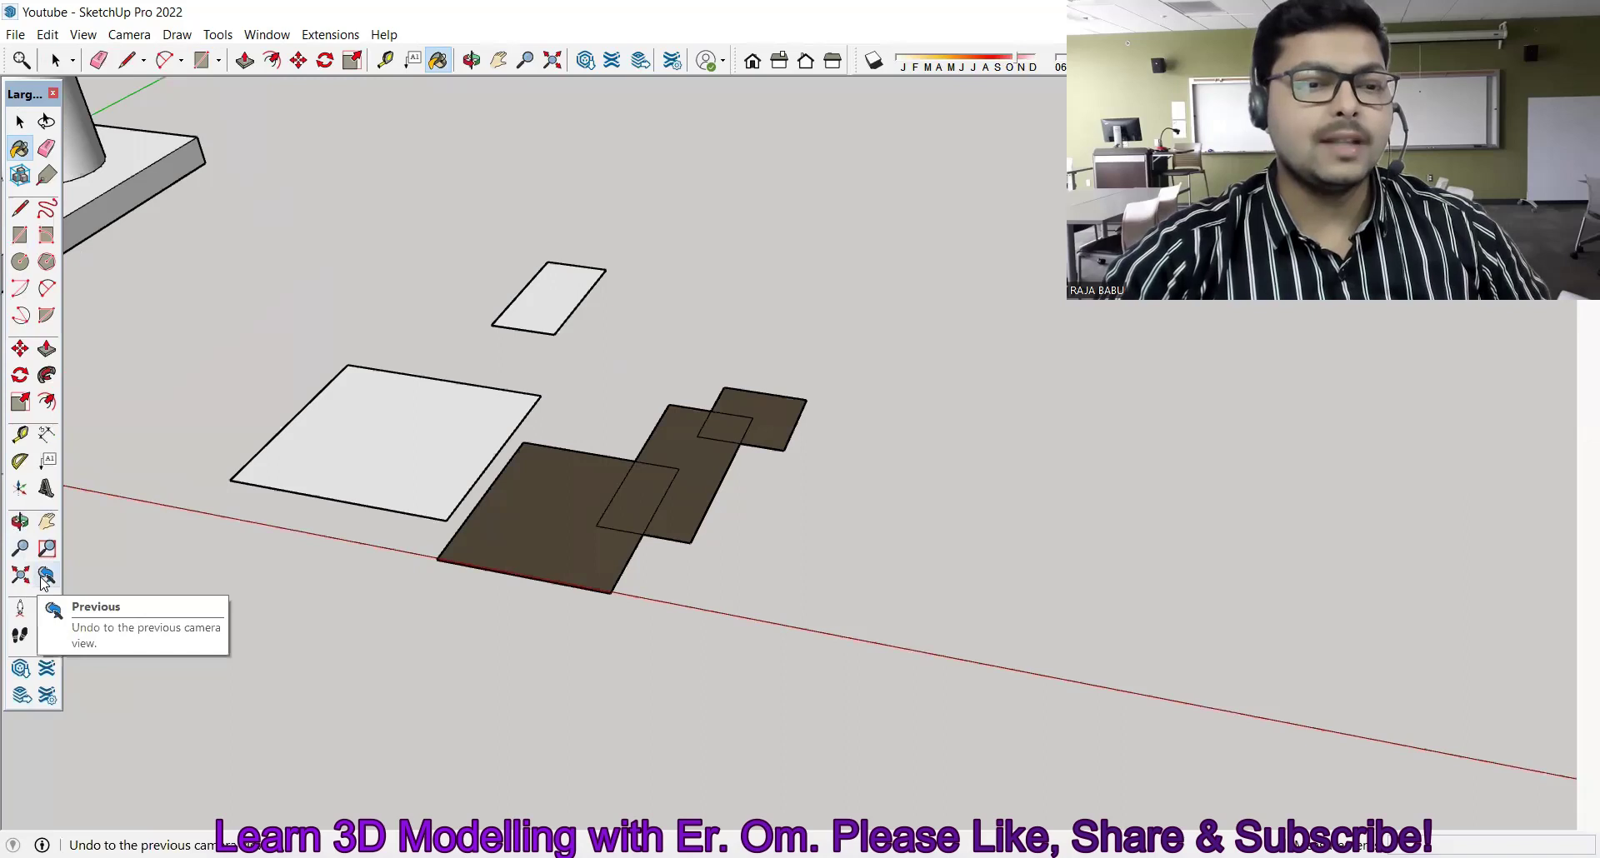
scroll(475, 354, "down", 3)
scroll(475, 353, "down", 2)
scroll(291, 300, "up", 3)
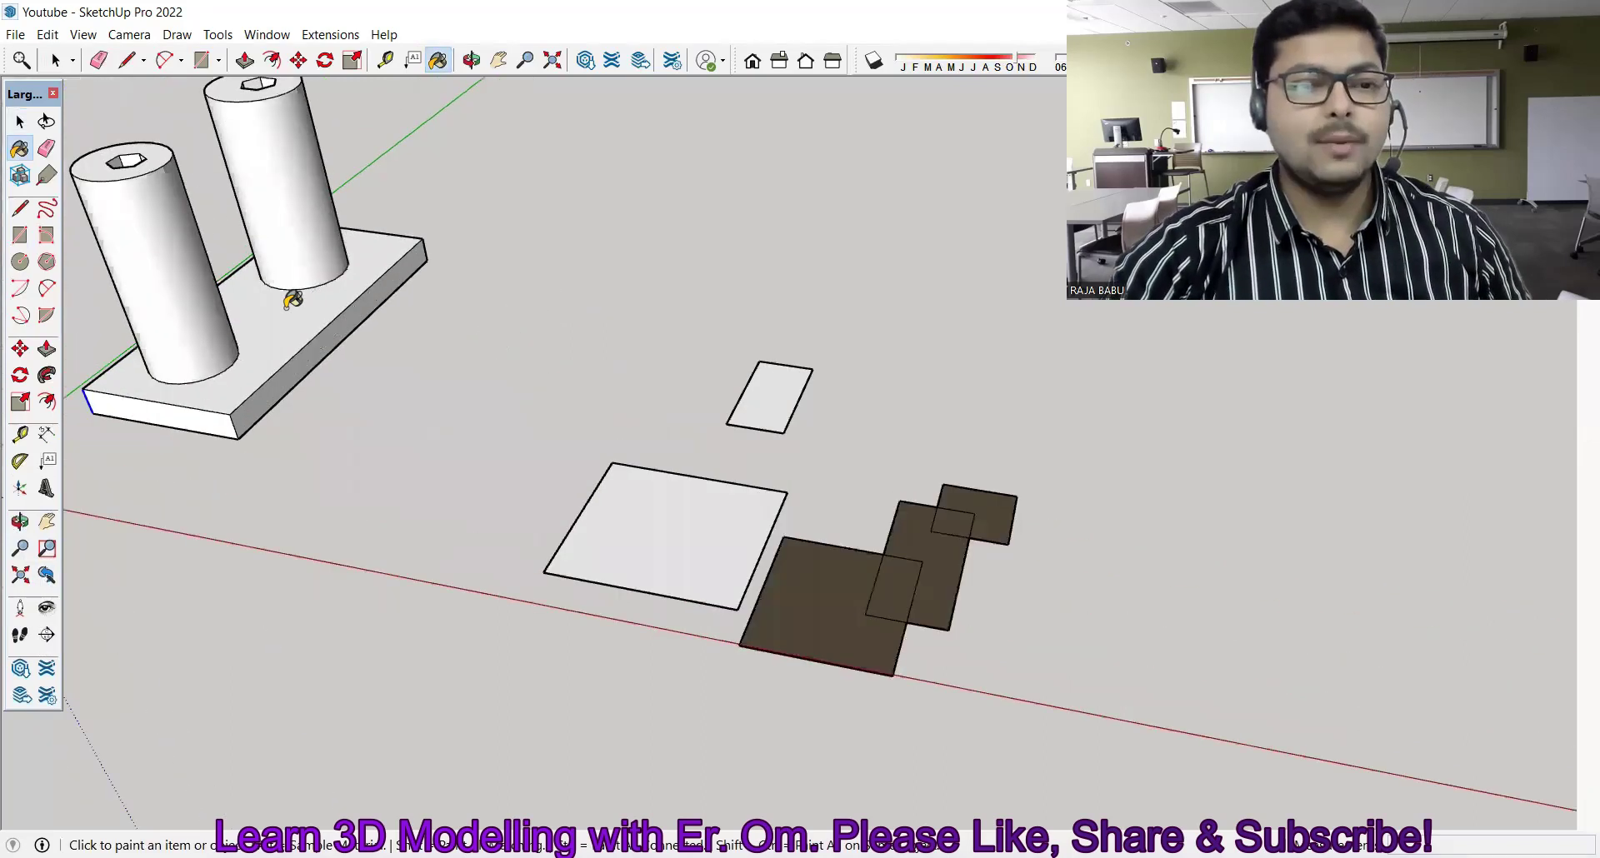
scroll(292, 300, "up", 2)
key("space")
mouse_move(537, 443)
middle_mouse_down()
mouse_move(560, 400)
mouse_move(483, 357)
mouse_move(415, 240)
middle_mouse_up()
scroll(238, 185, "up", 2)
scroll(275, 202, "up", 2)
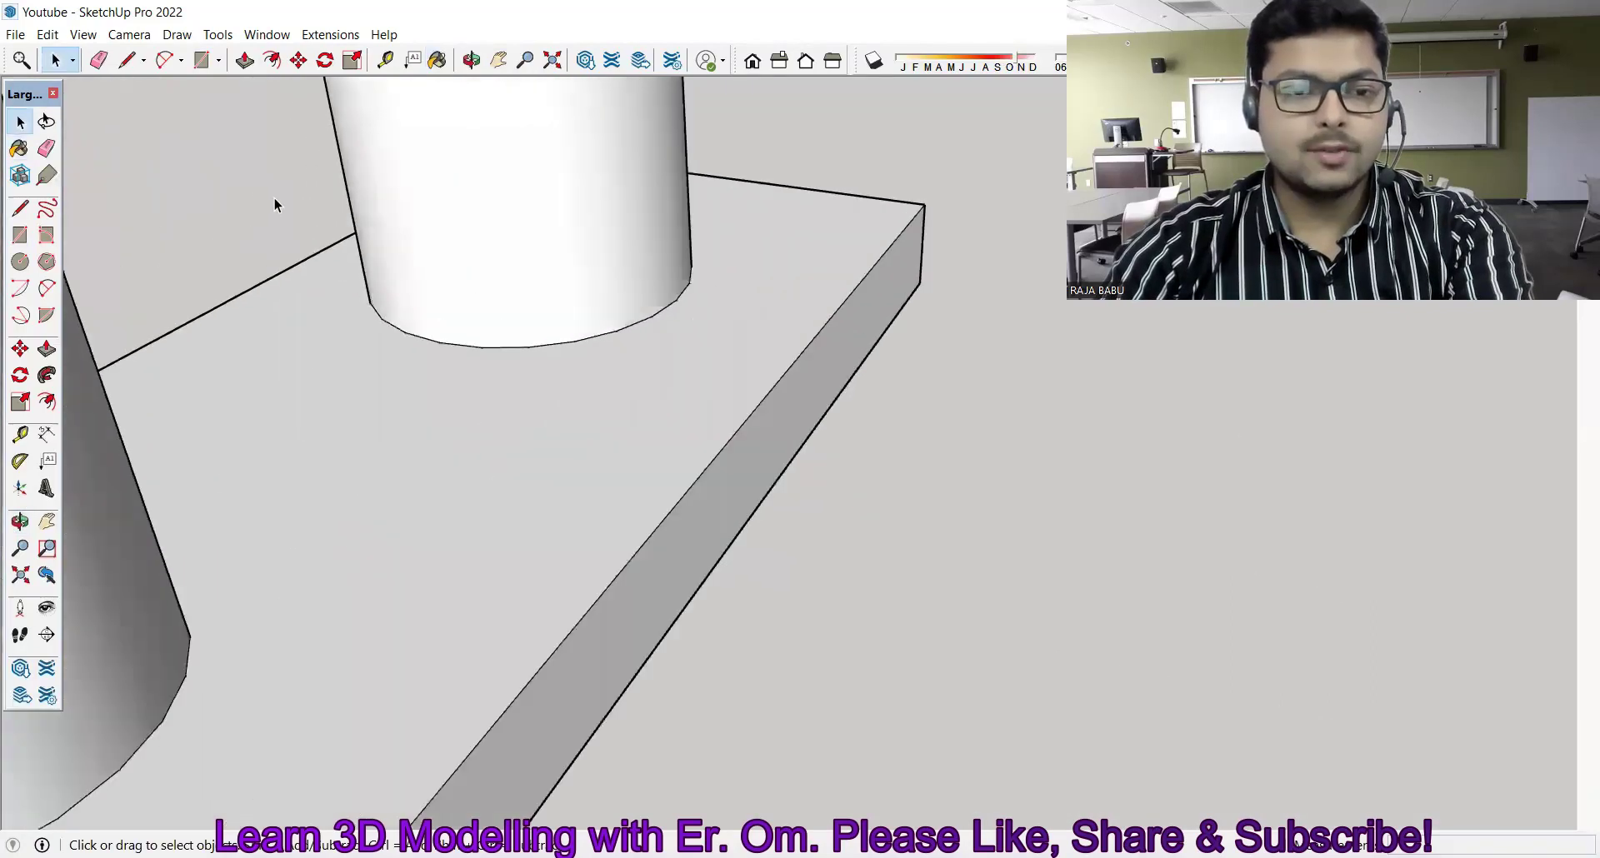
left_click(45, 578)
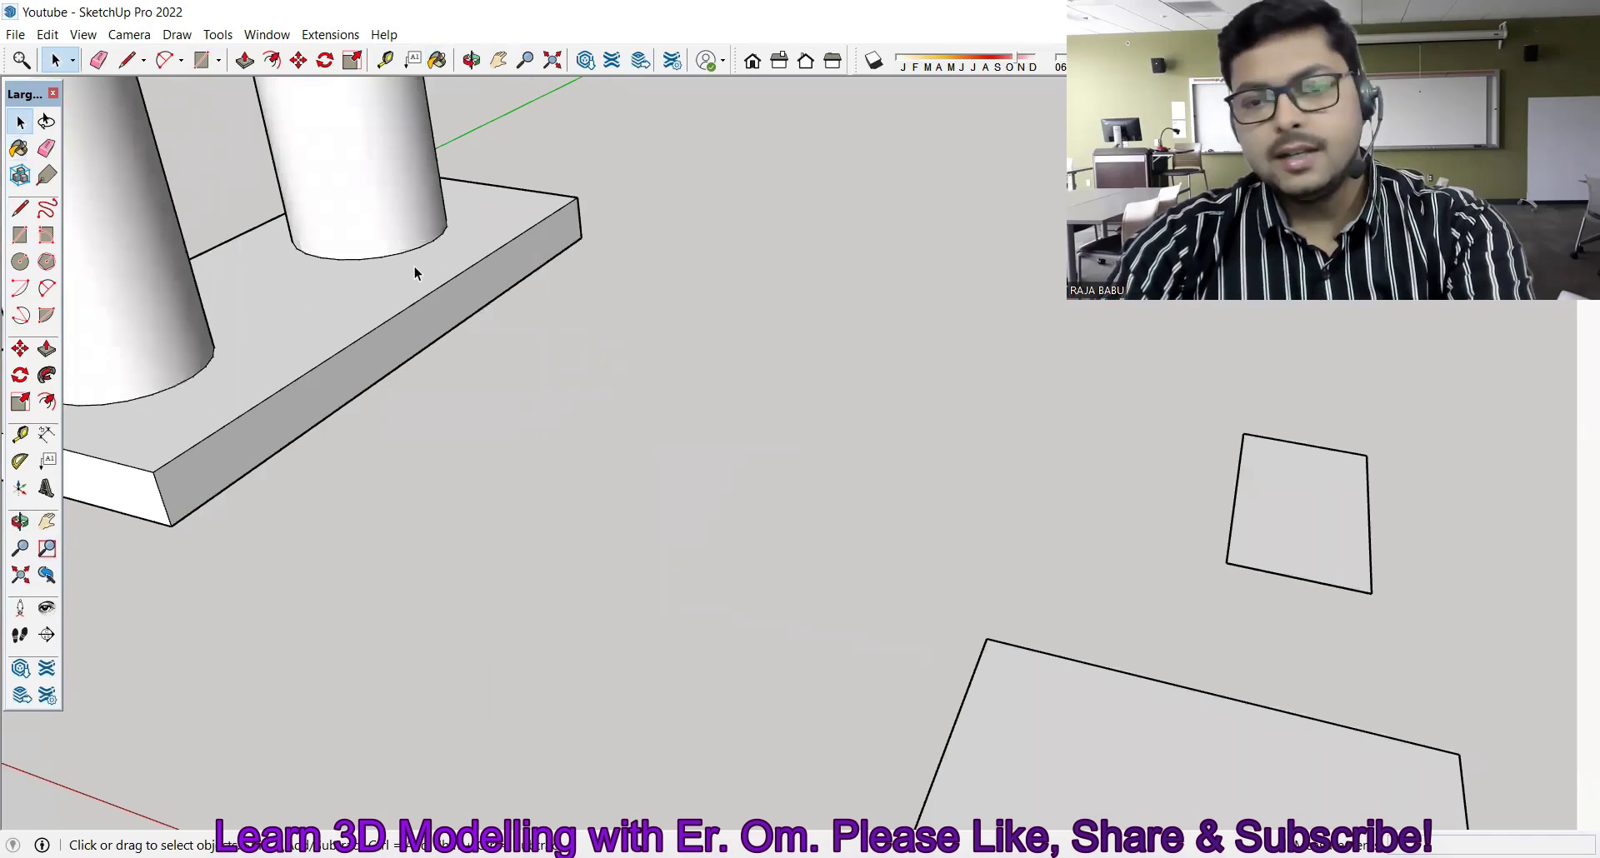
scroll(342, 200, "up", 3)
scroll(358, 218, "up", 3)
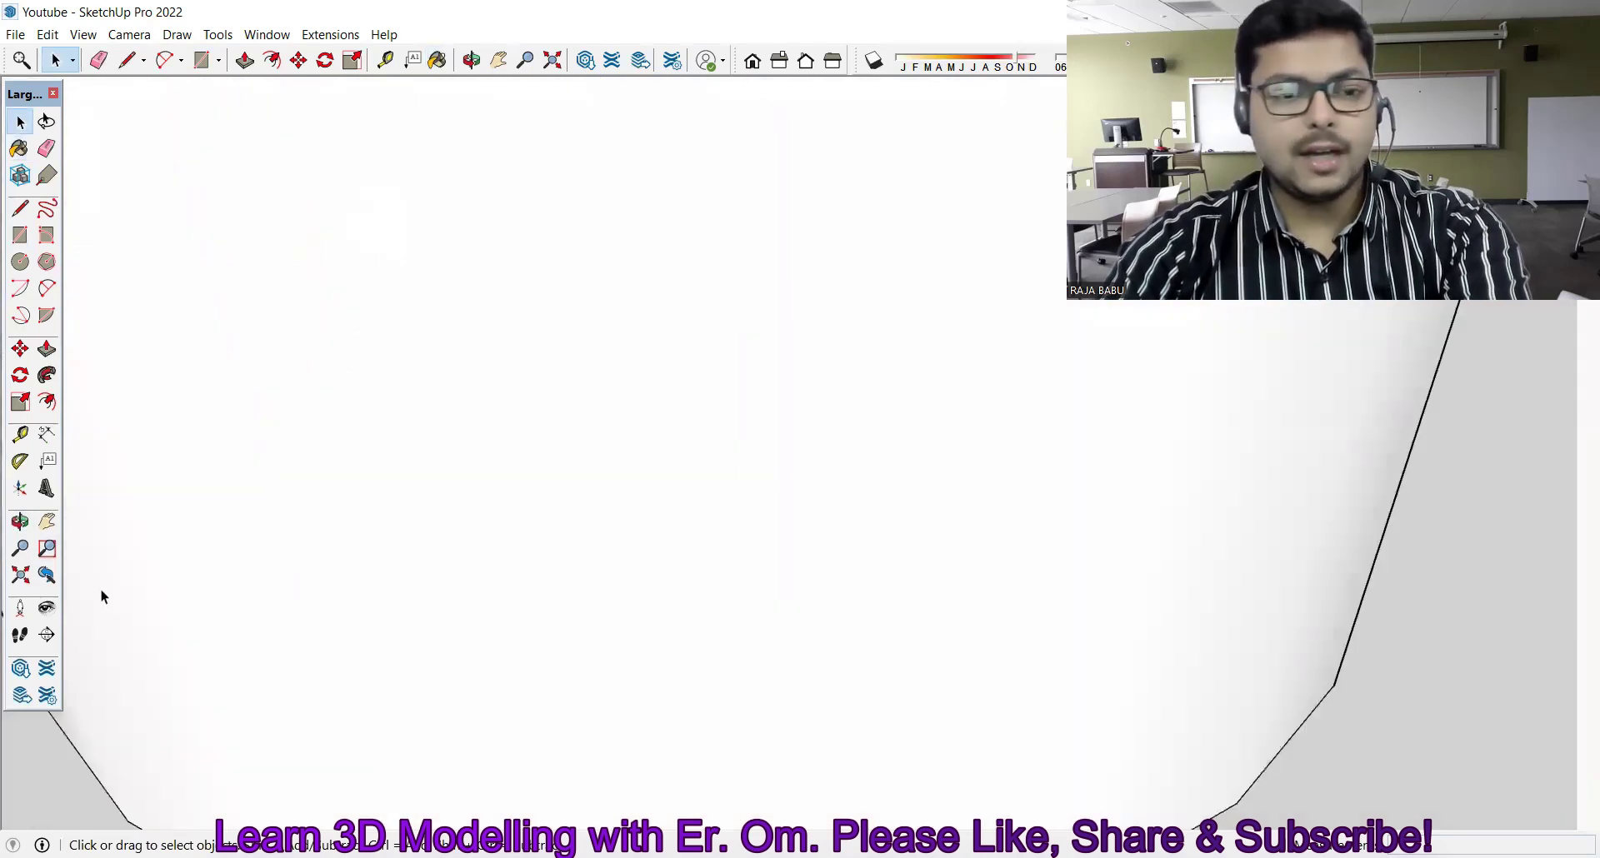
left_click(46, 579)
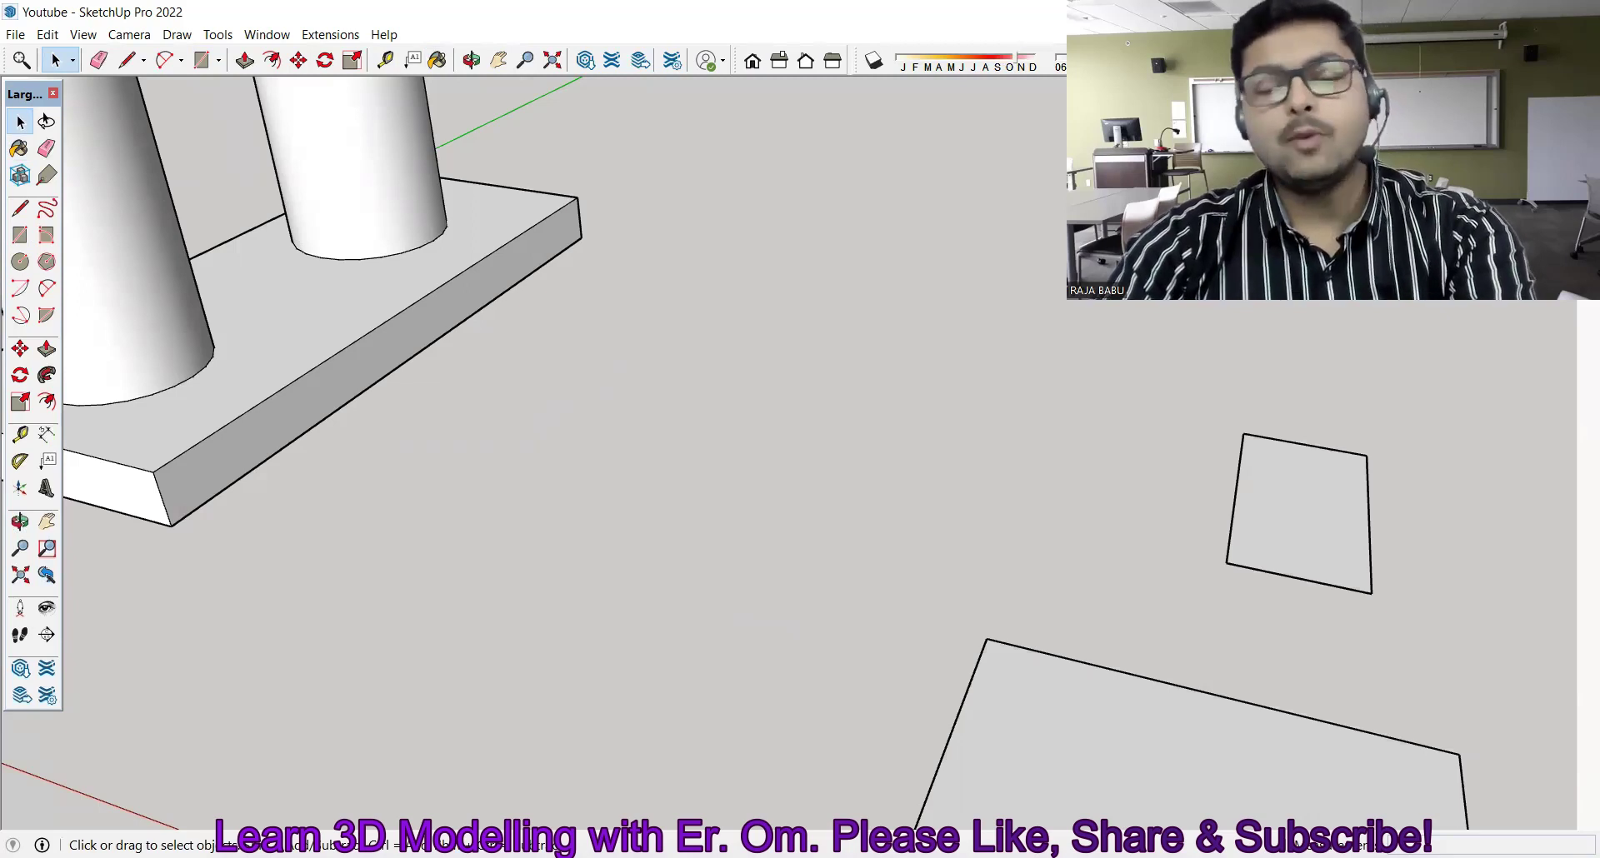
scroll(583, 388, "down", 5)
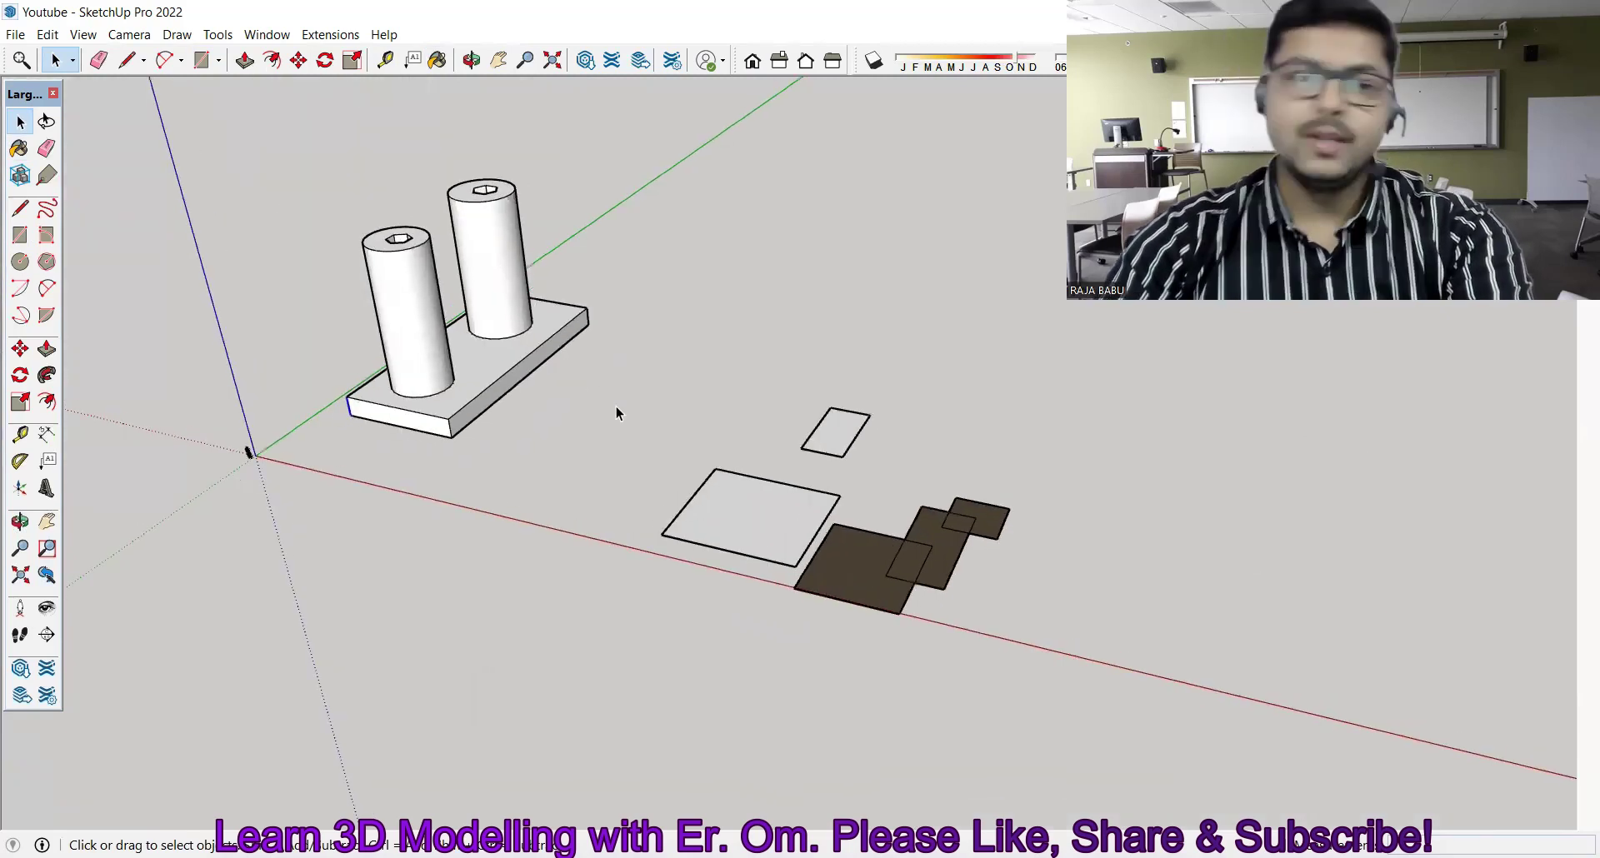
middle_click_drag(660, 550, 372, 525)
scroll(711, 534, "up", 3)
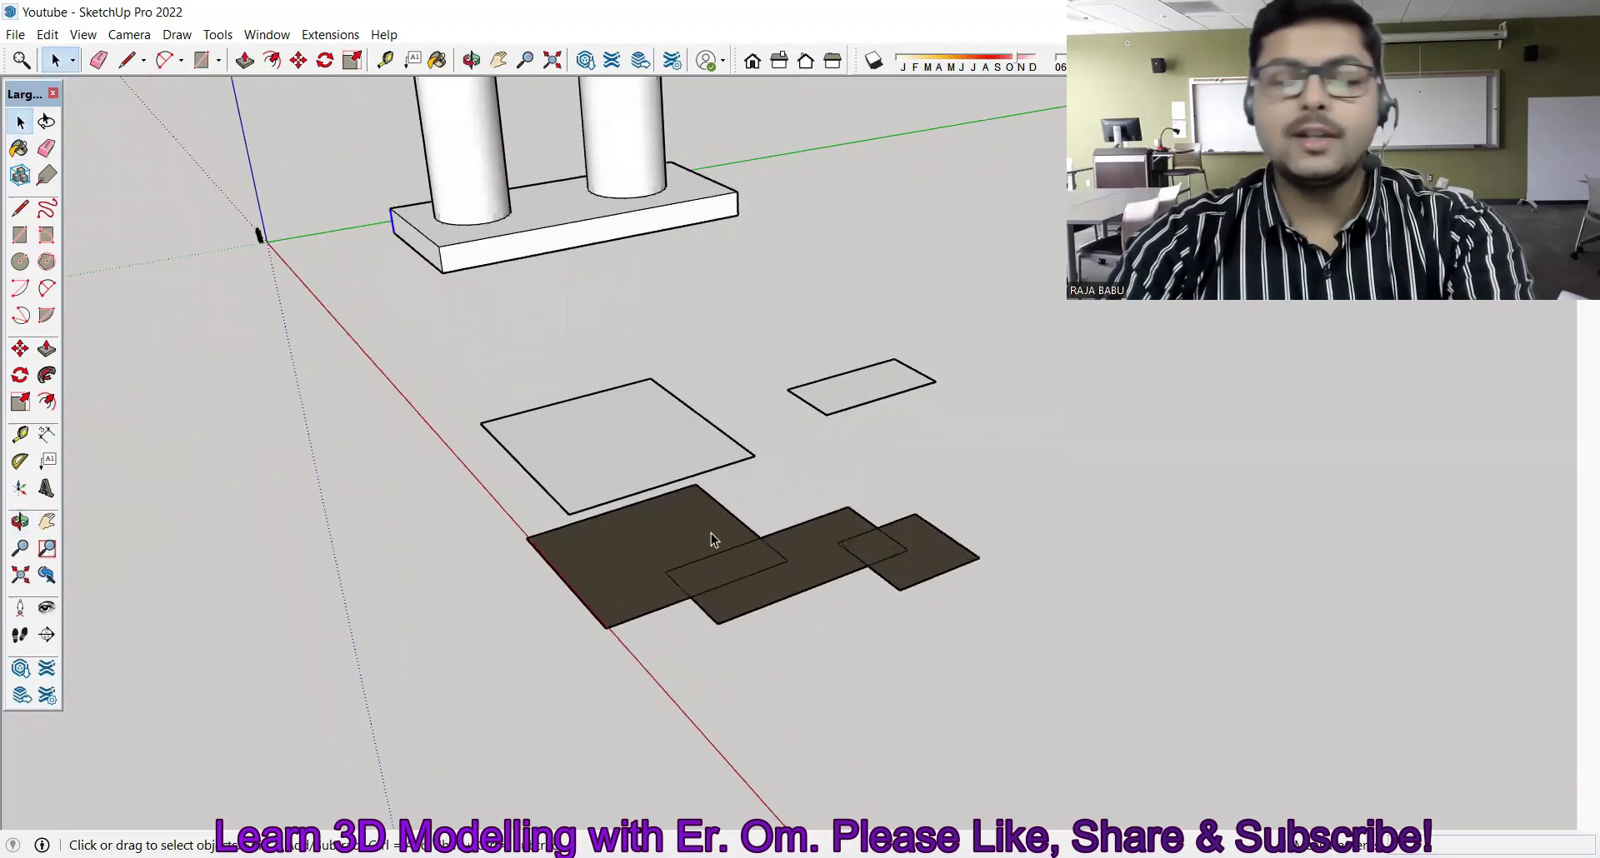
Step: Push/pull the middle rectangle into a tall box, then raise the small square to match its height
left_click(244, 60)
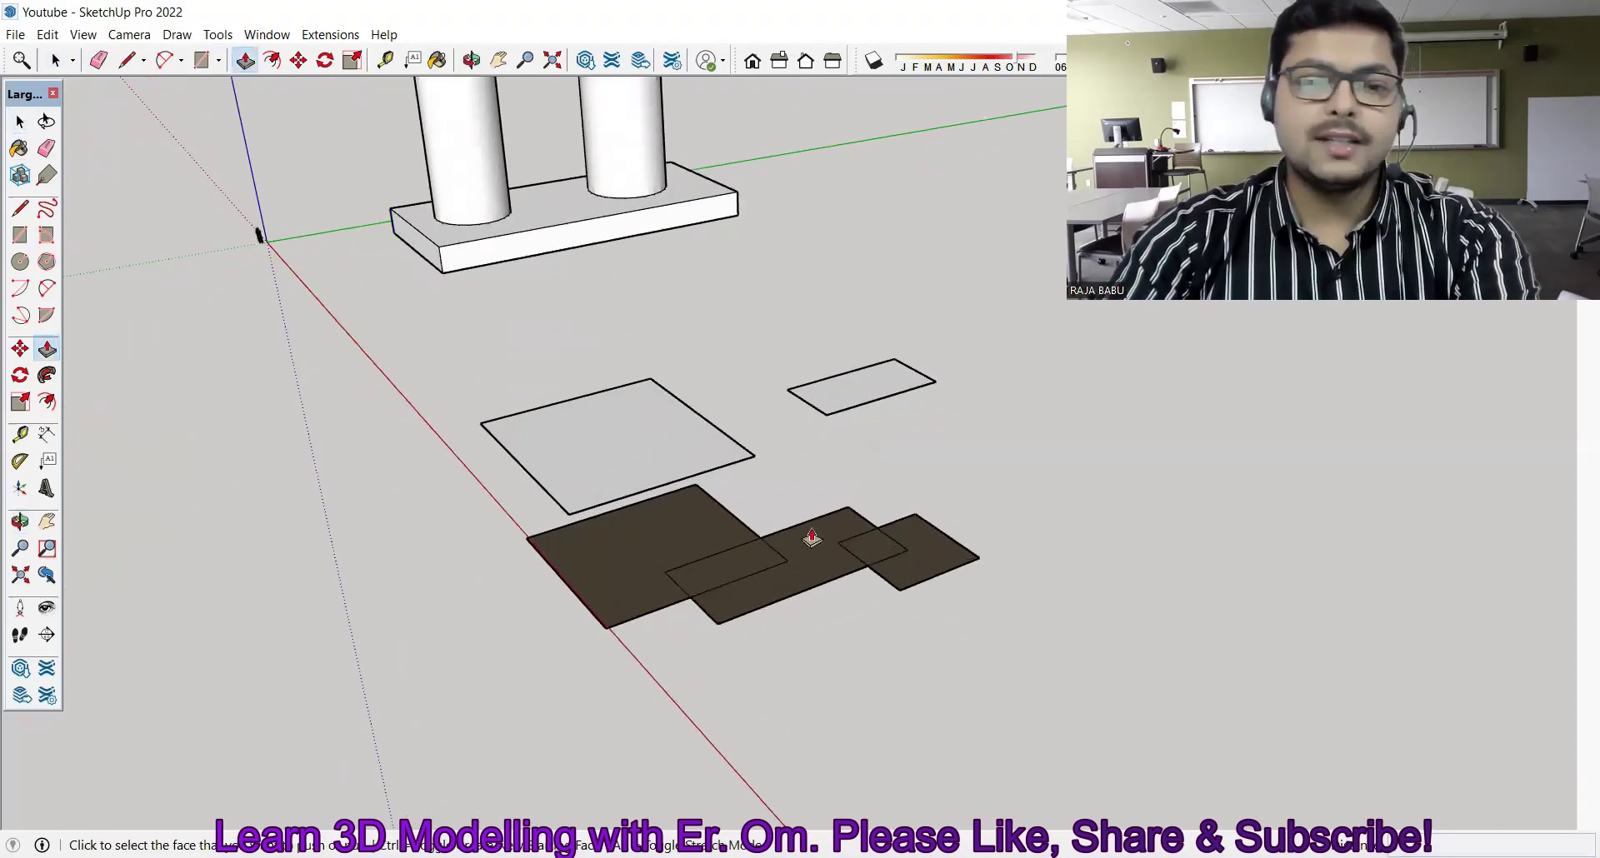
left_click(725, 560)
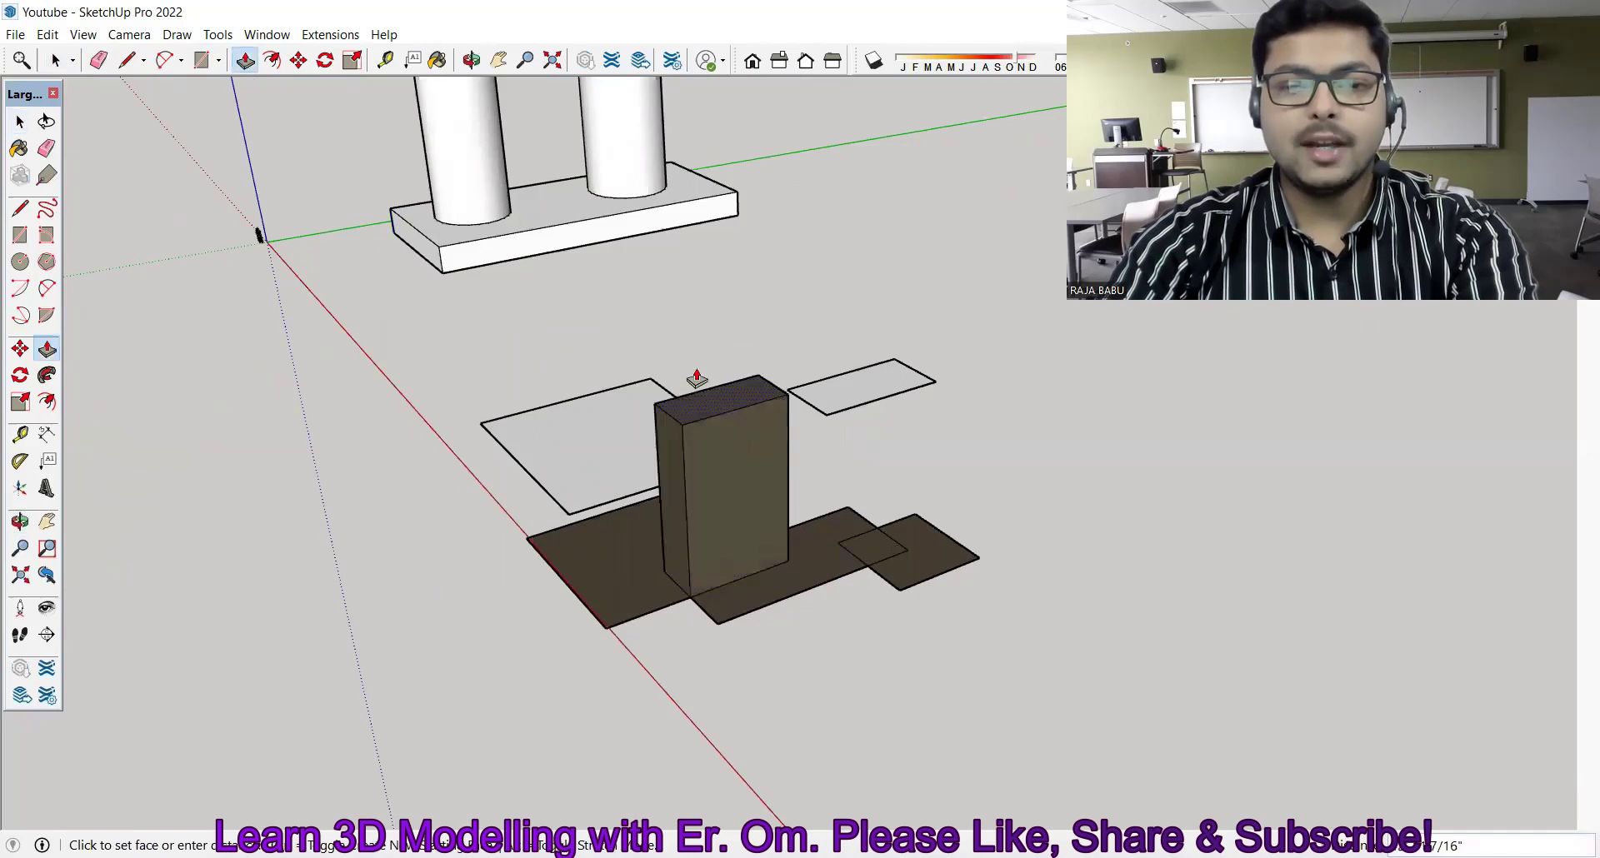
left_click(883, 552)
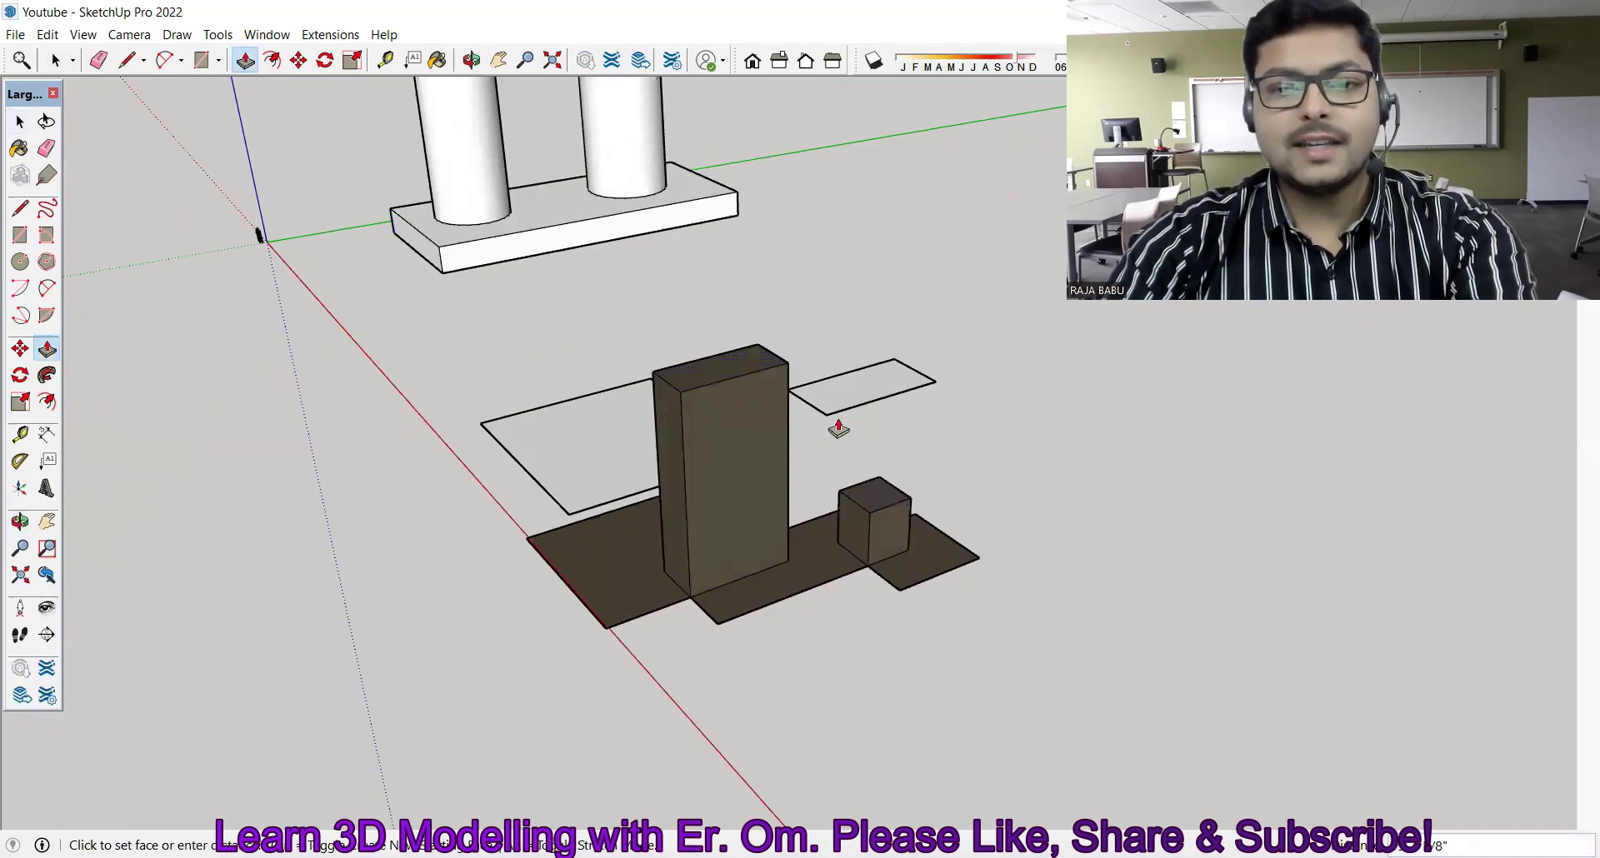
left_click(772, 372)
mouse_move(635, 500)
middle_mouse_down()
mouse_move(545, 614)
mouse_move(438, 350)
middle_mouse_up()
scroll(437, 350, "up", 3)
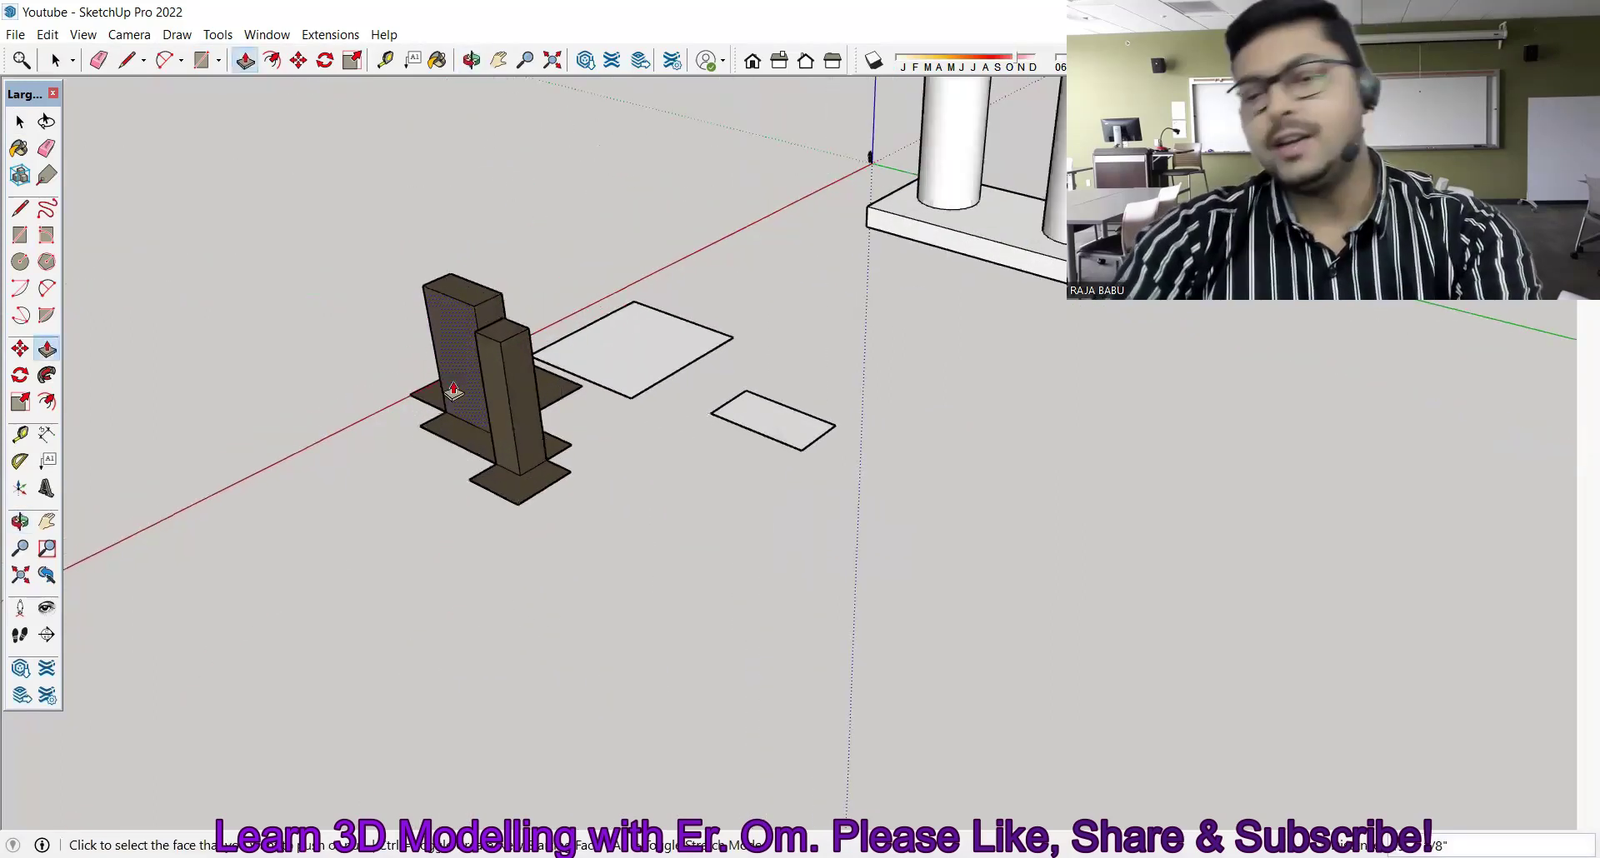